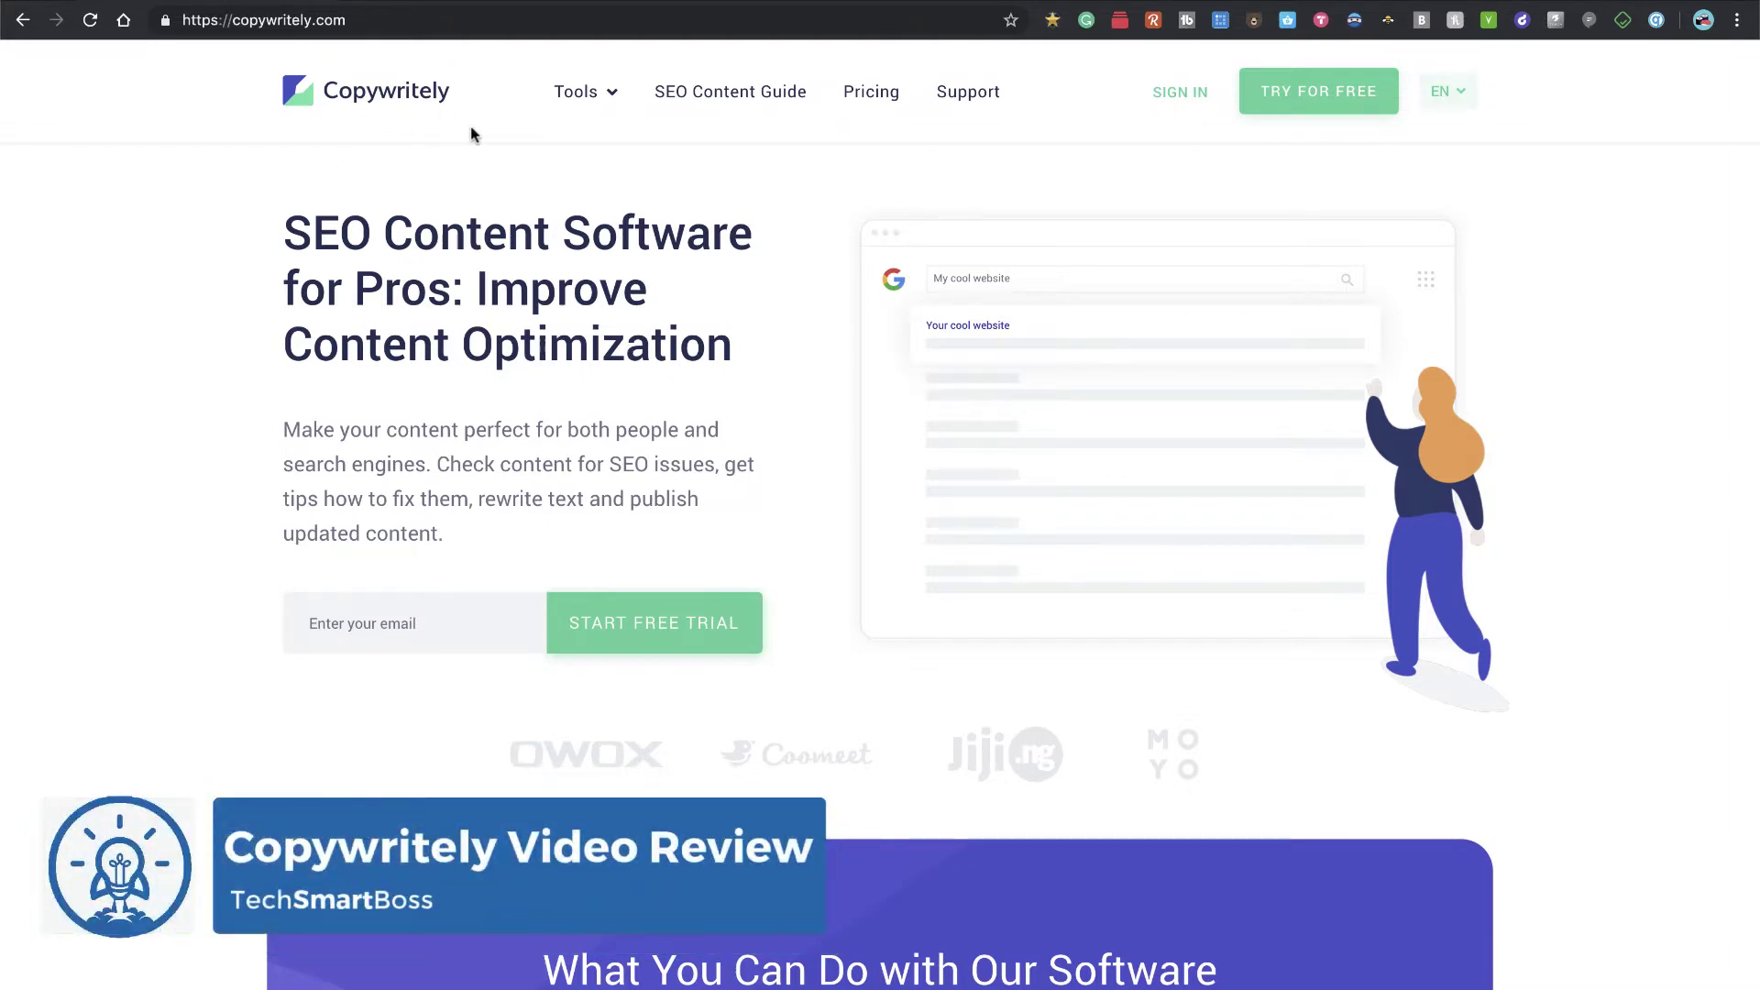
# Step: Open Copywritely's pricing plans and scroll through the plan table
pyautogui.scroll(-8, 552, 257)
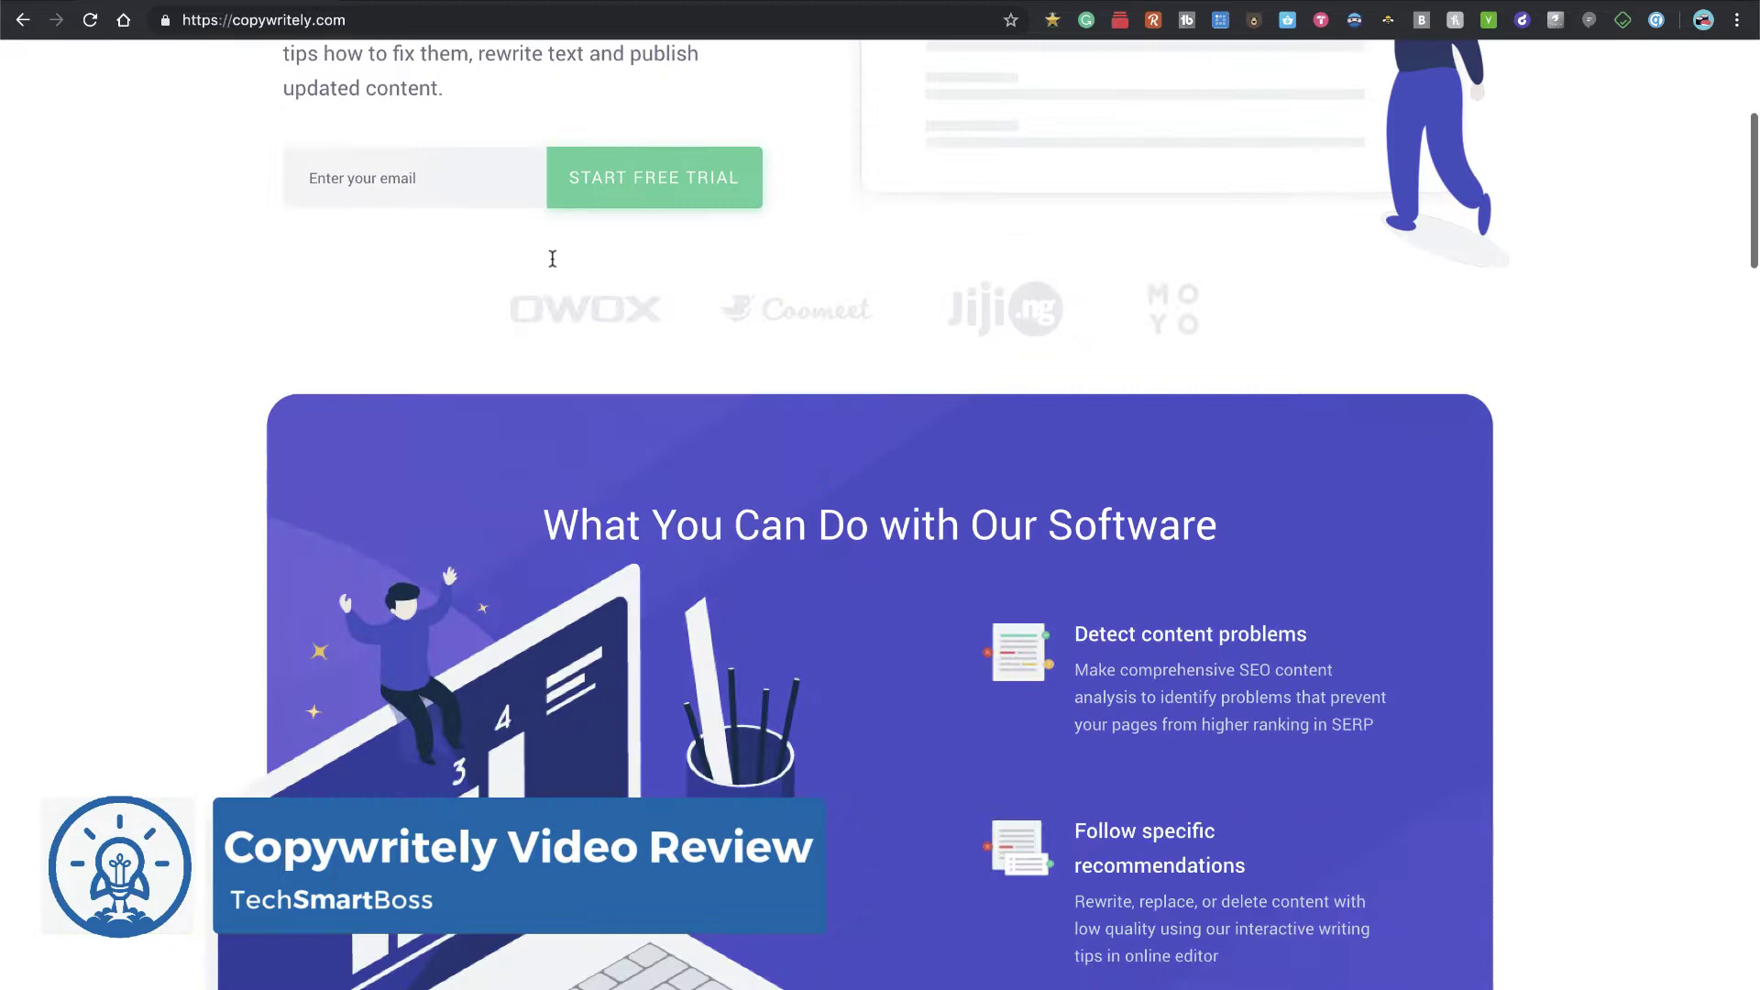
pyautogui.scroll(10, 552, 257)
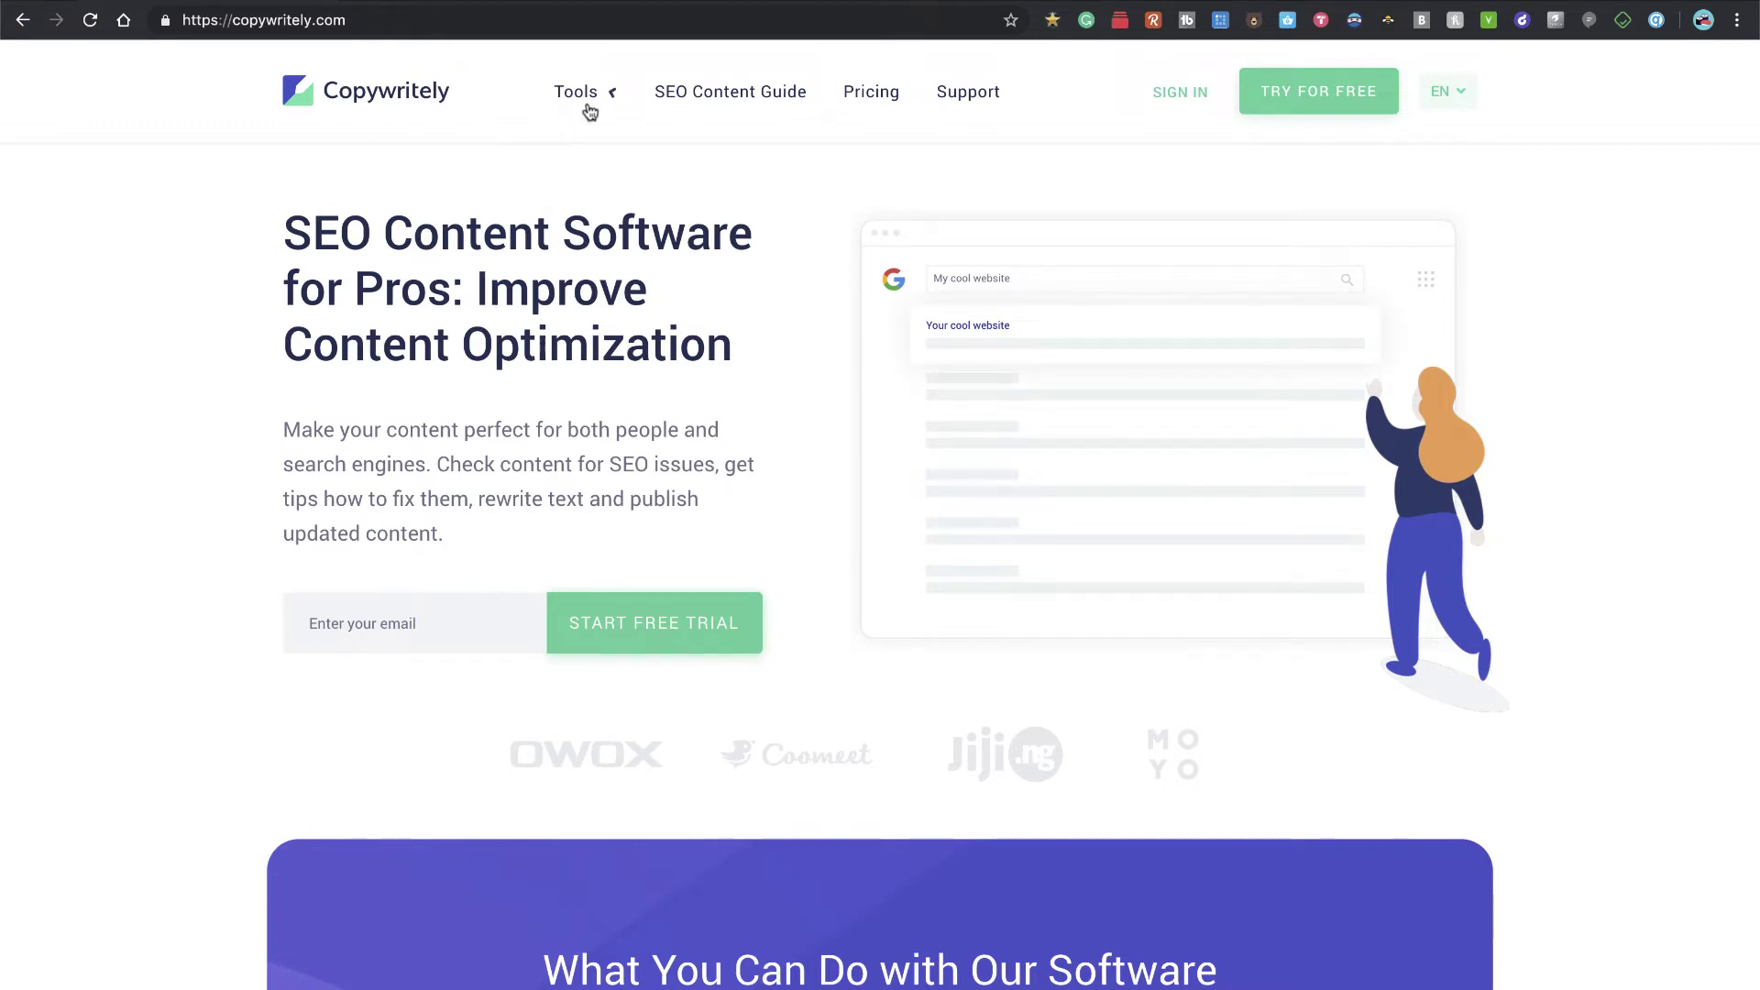
pyautogui.moveTo(613, 104)
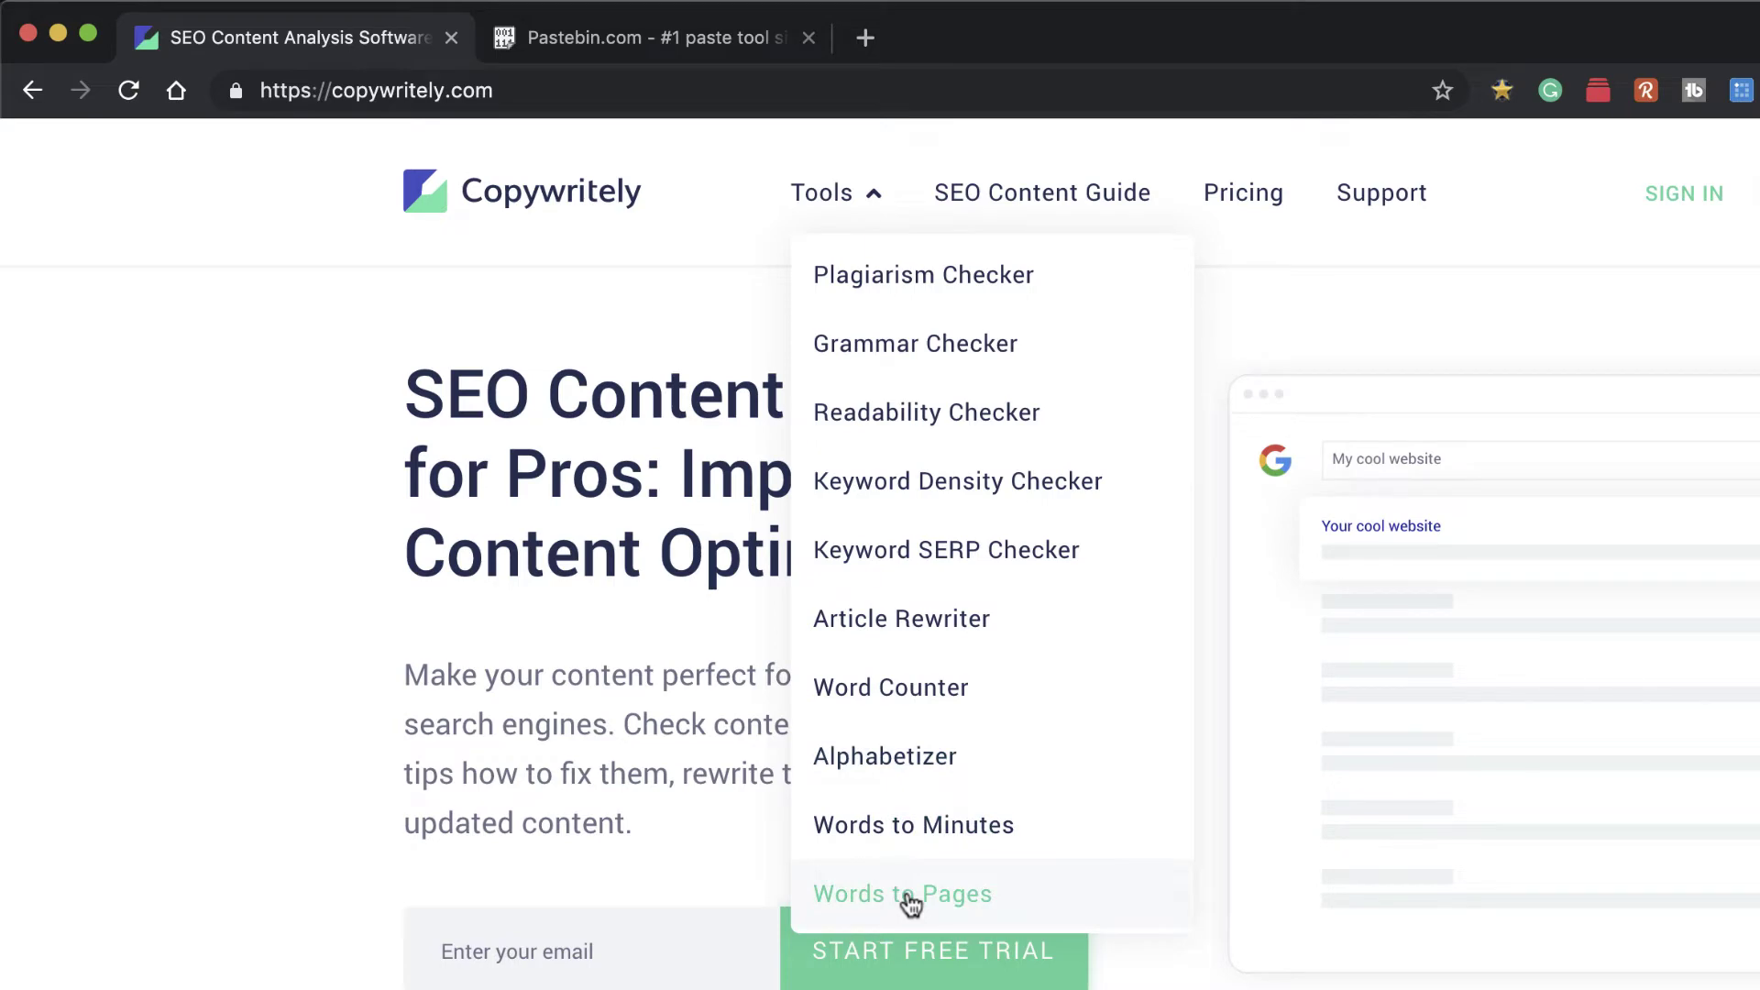
pyautogui.click(1265, 197)
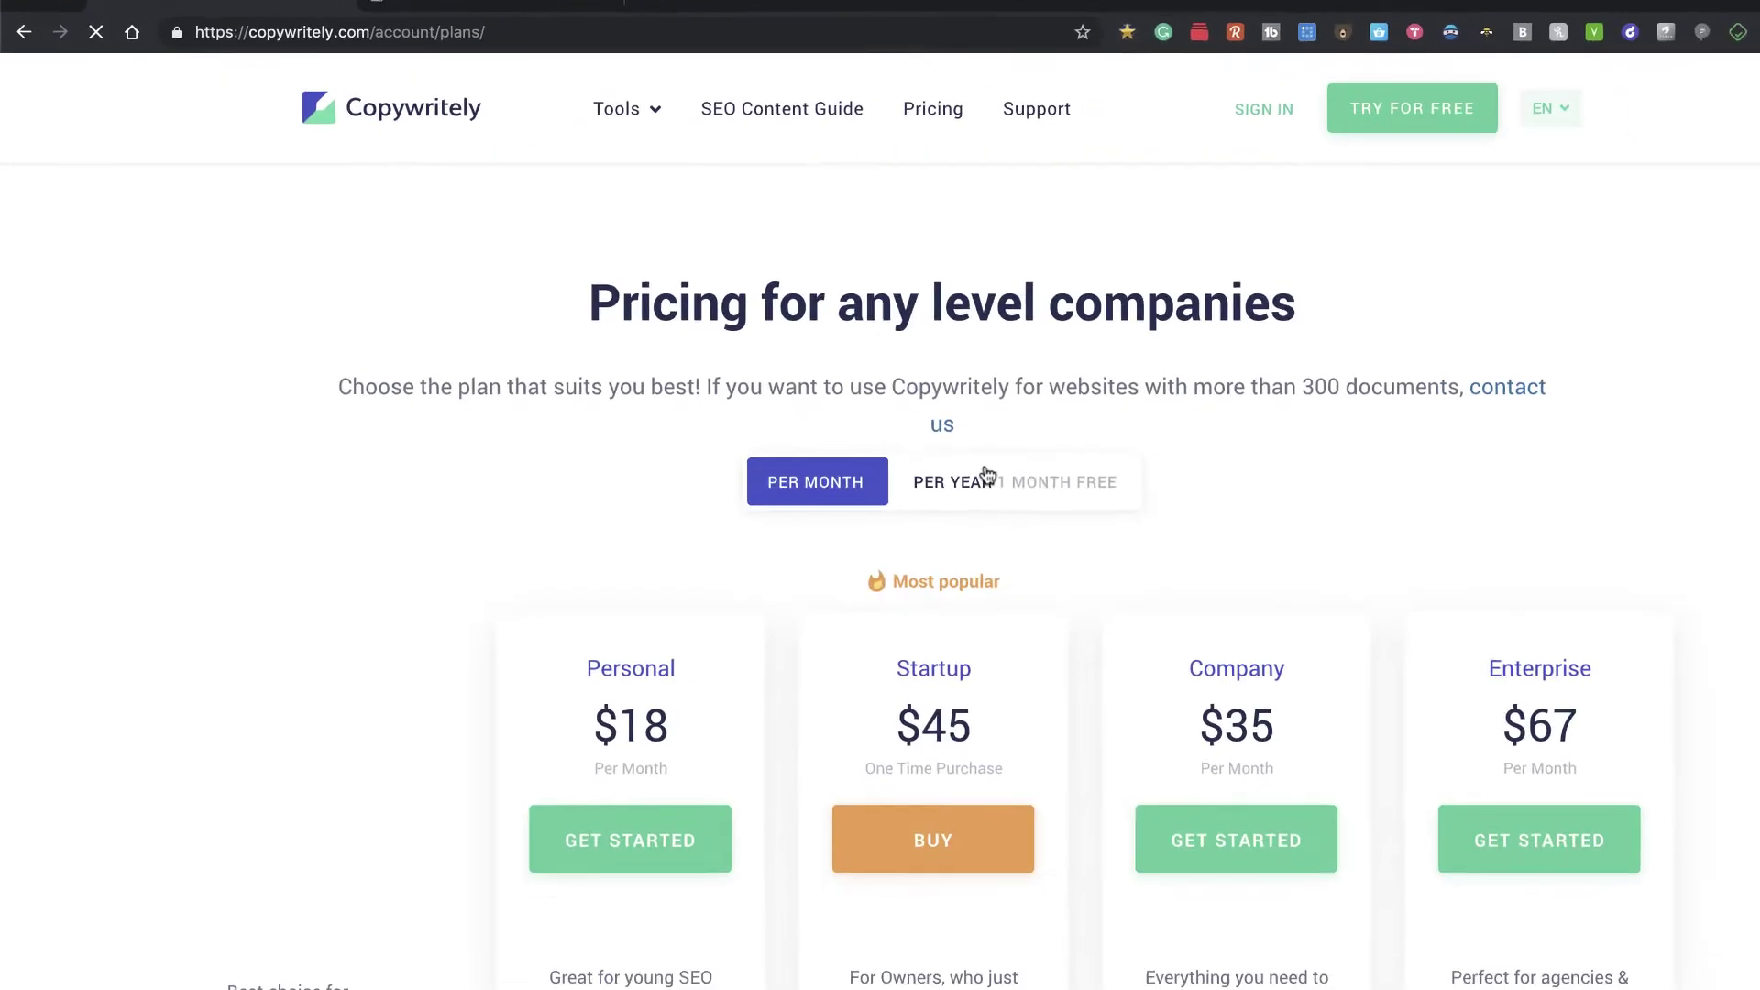
pyautogui.scroll(-5, 608, 468)
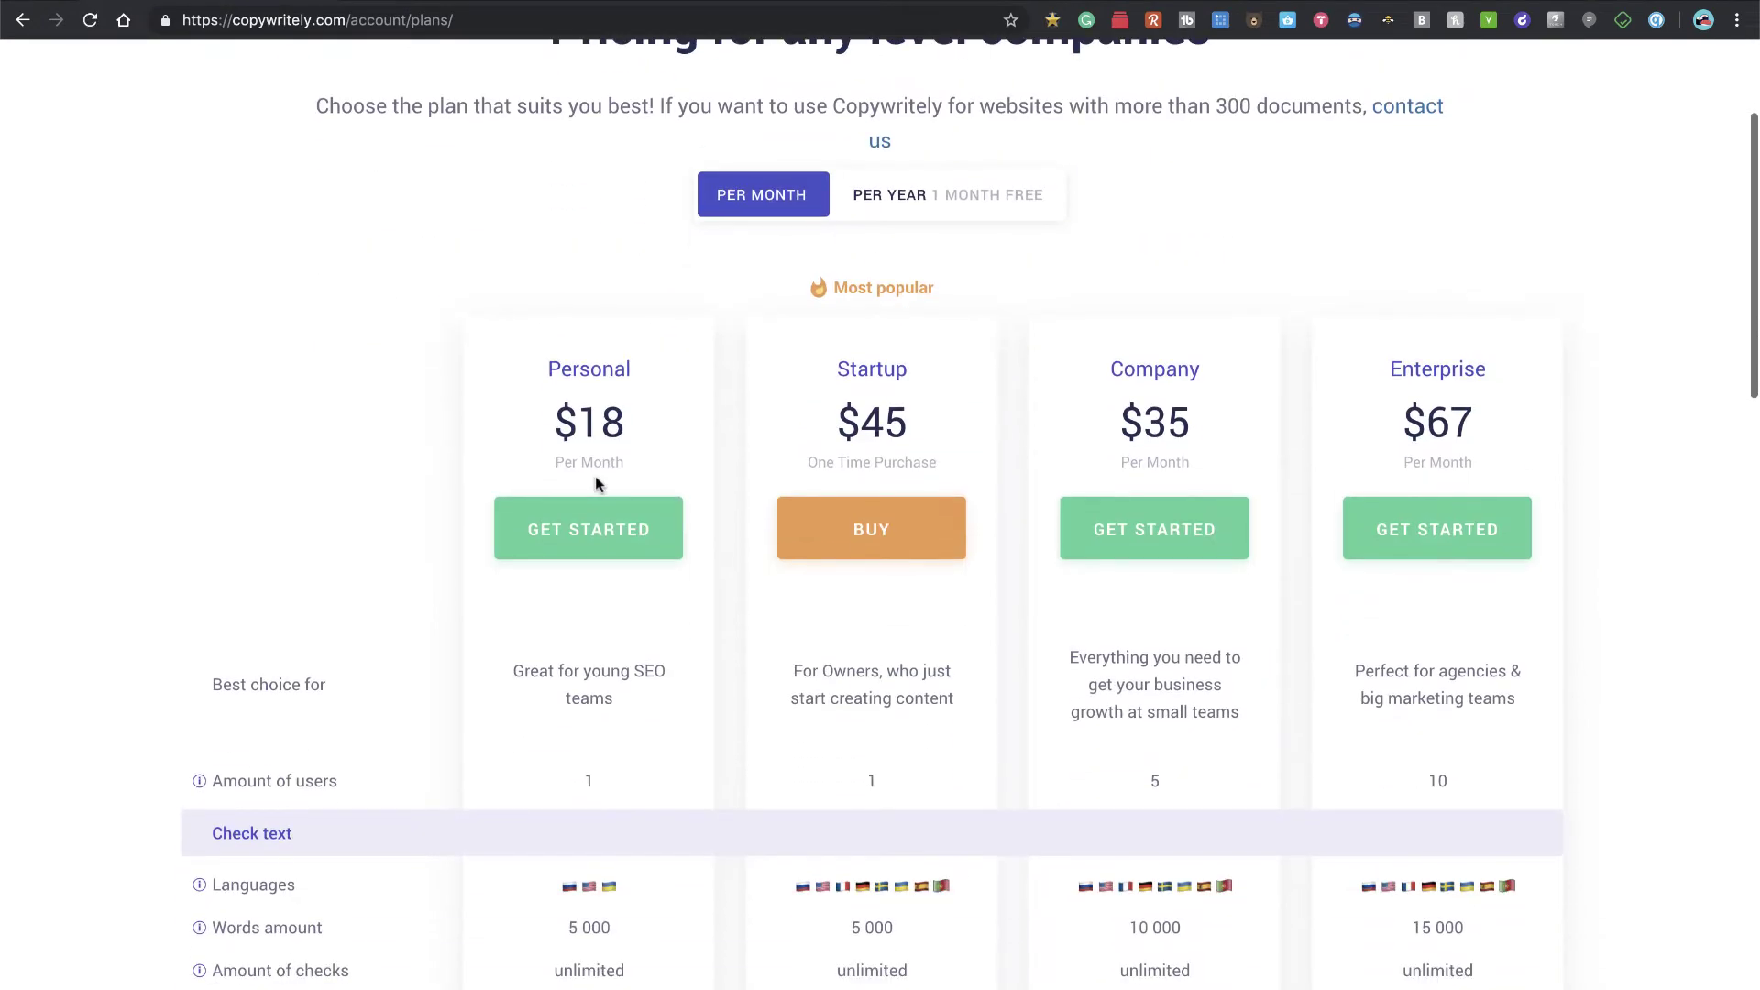
pyautogui.scroll(-5, 1309, 458)
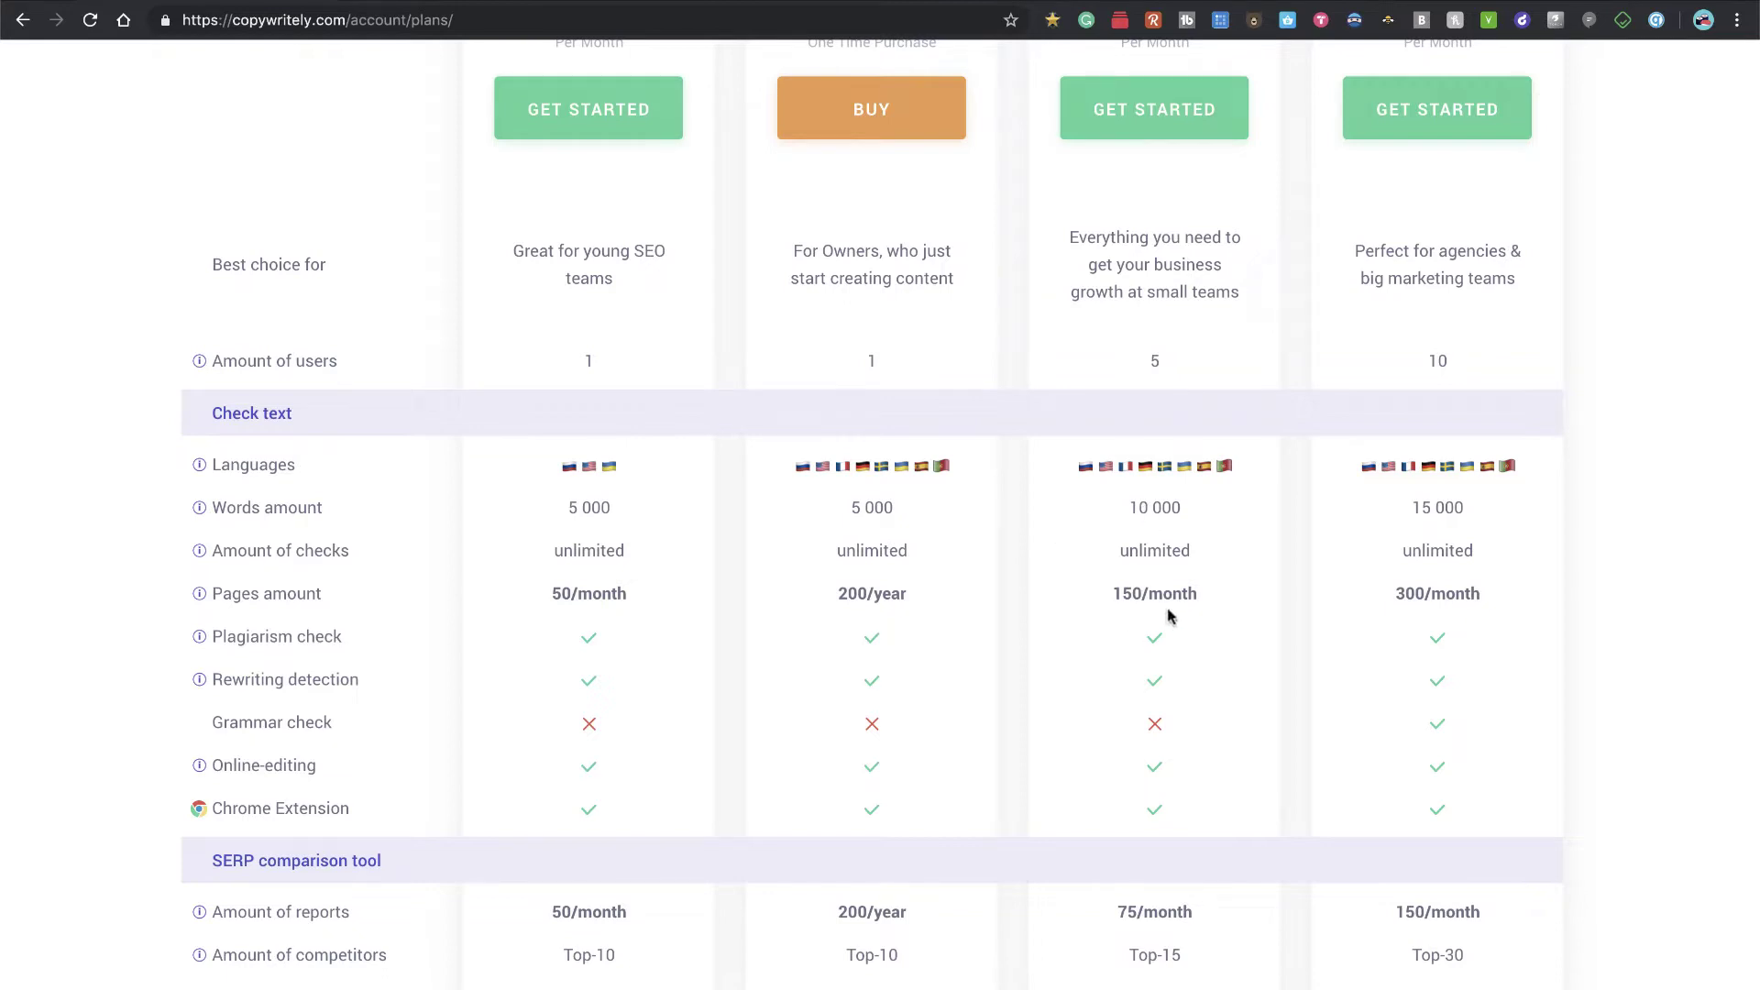
pyautogui.scroll(-3, 1170, 616)
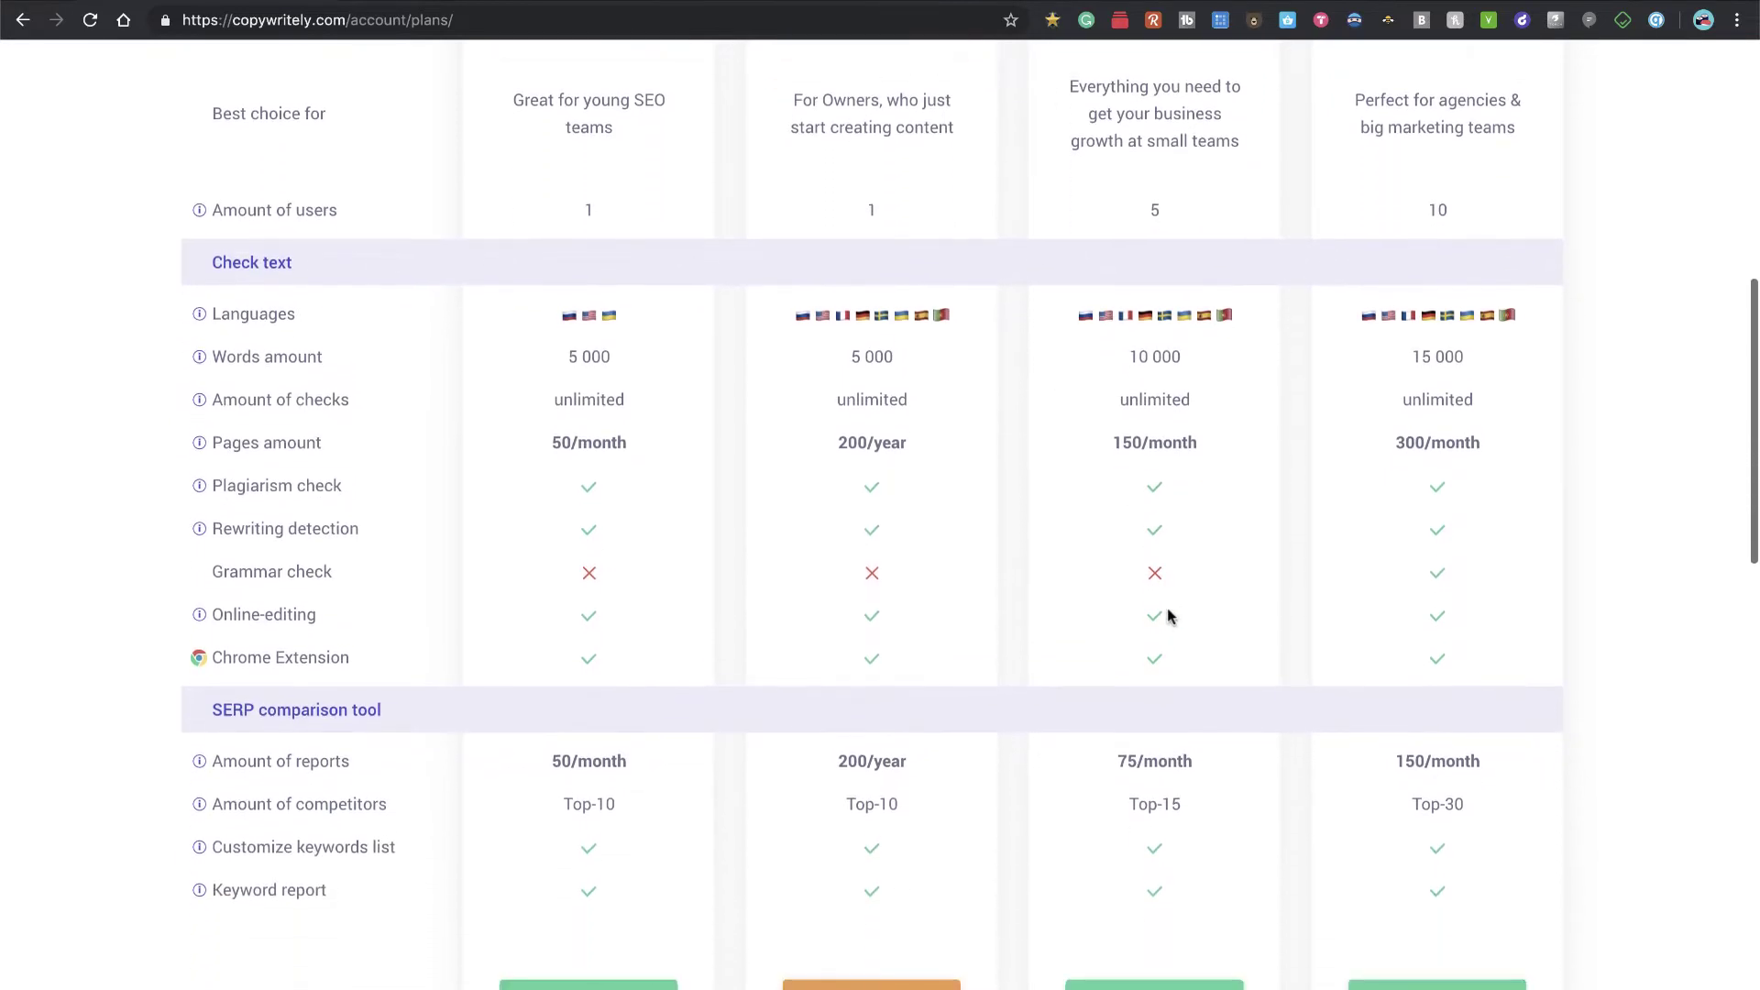
pyautogui.scroll(10, 1168, 614)
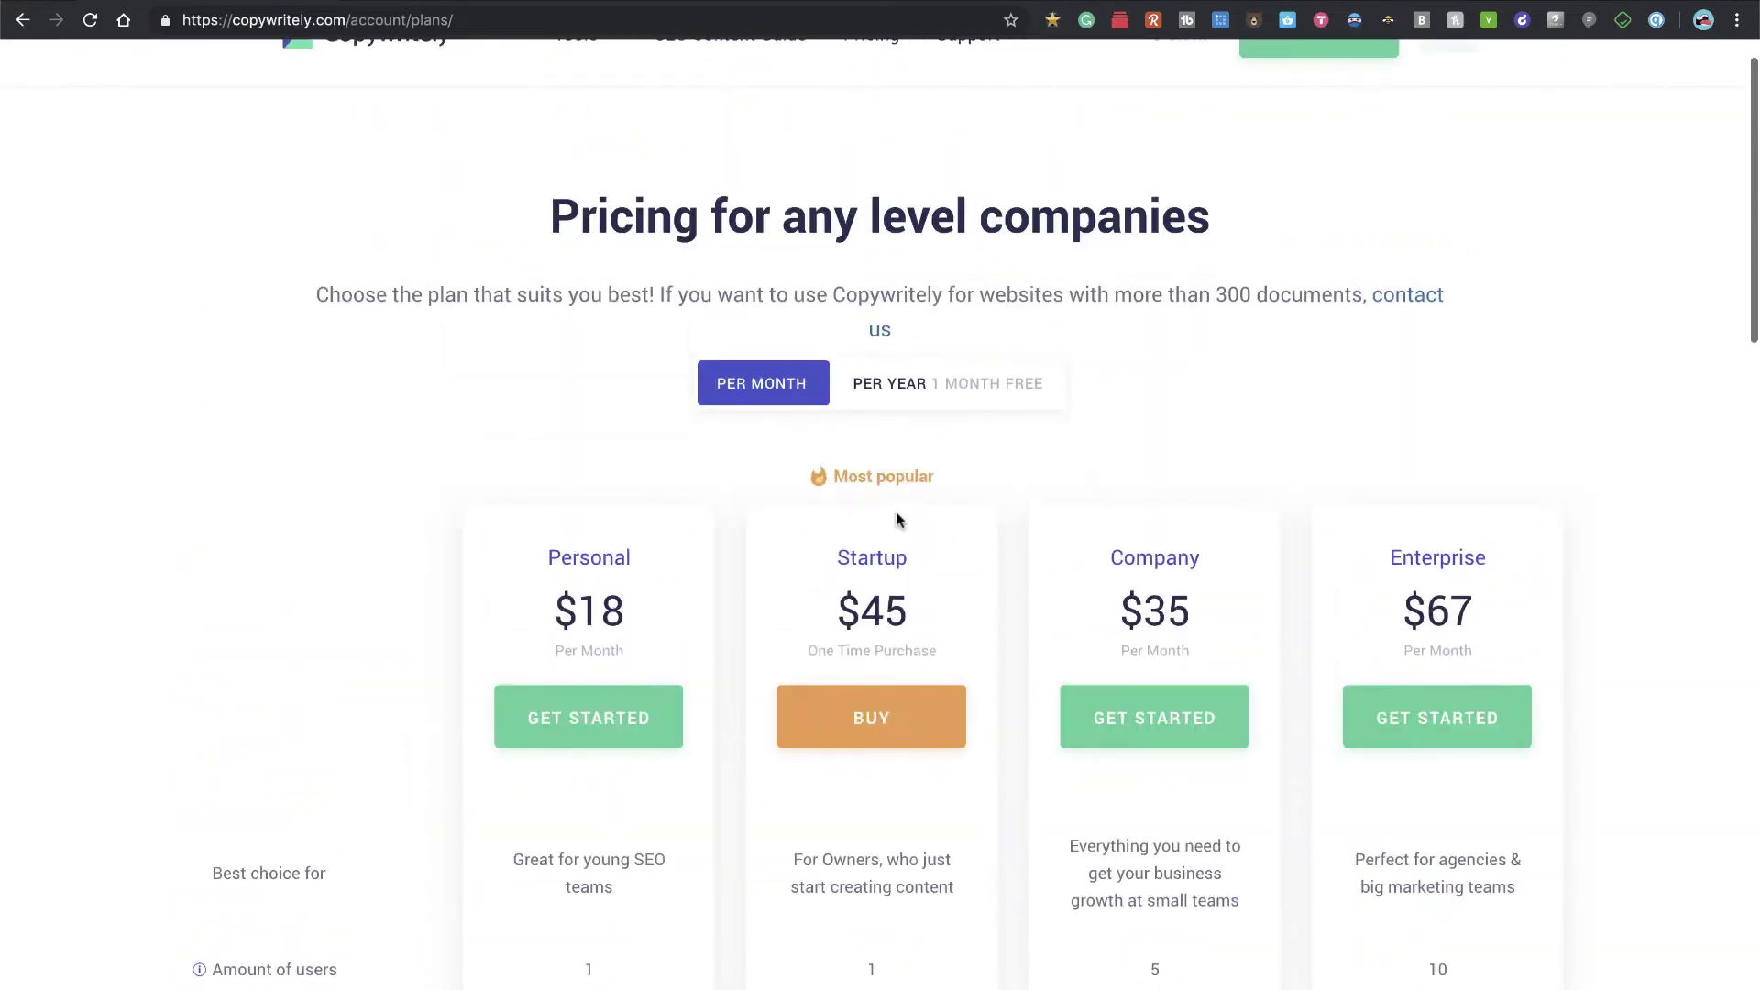
# Step: Switch the plans to show PER YEAR prices and review them
pyautogui.click(880, 383)
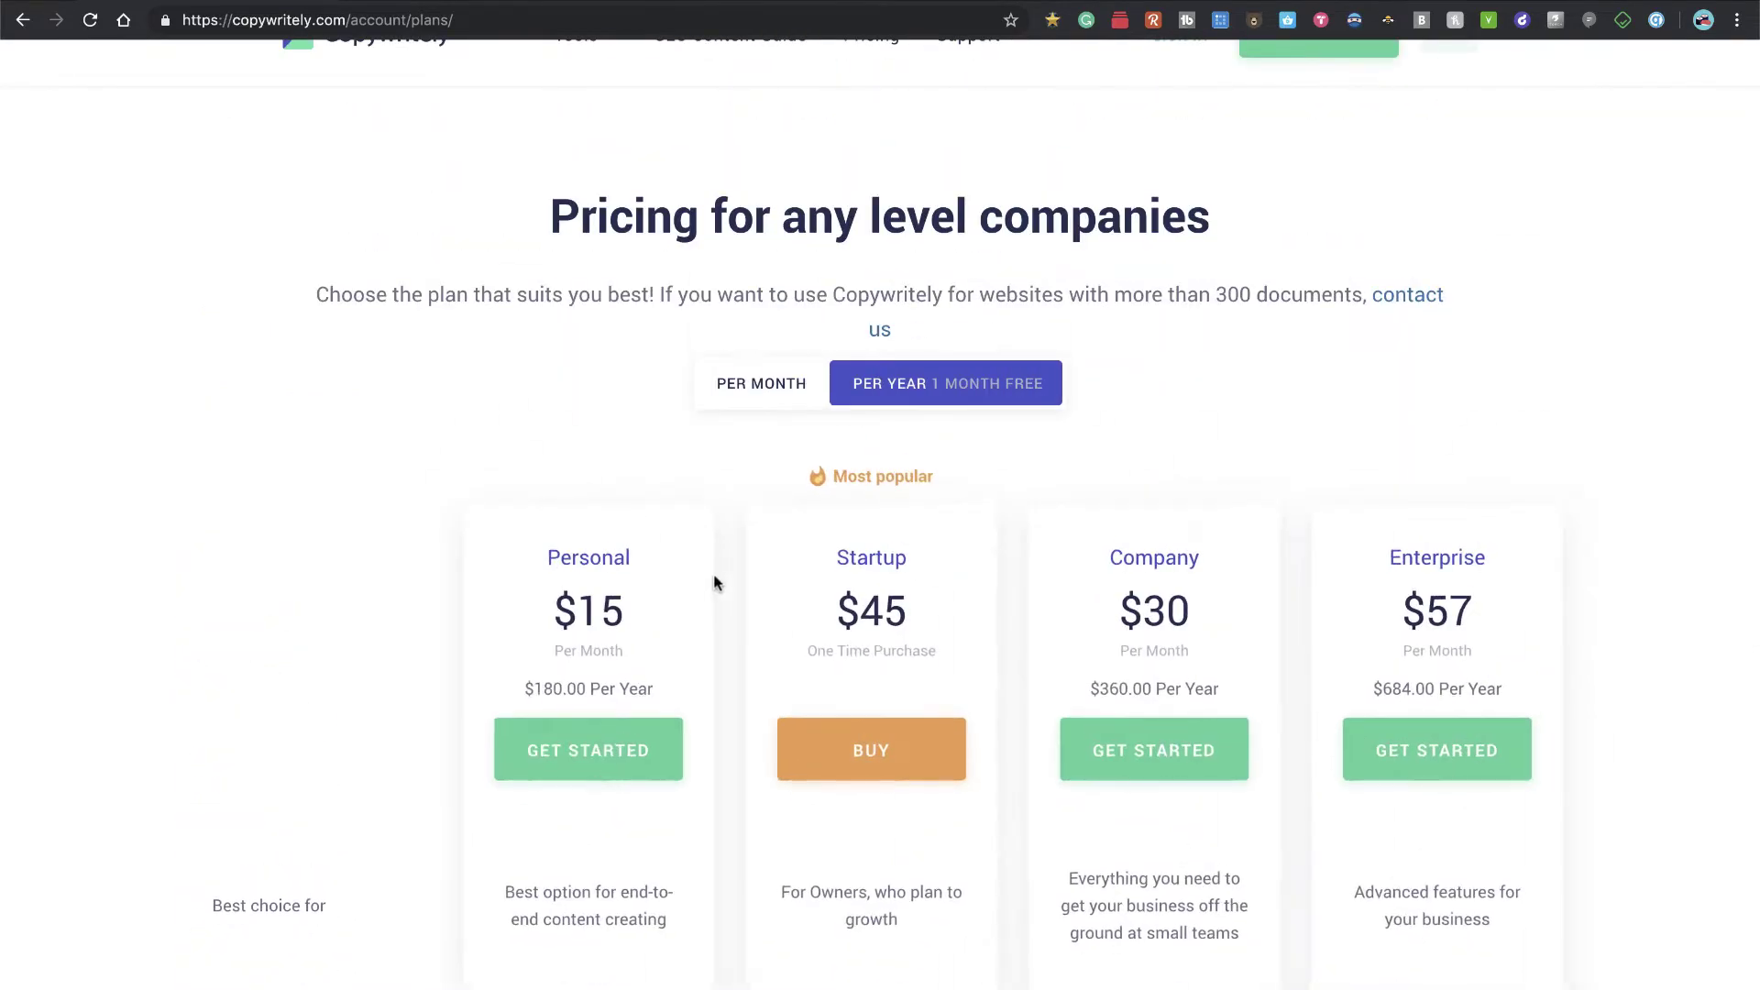
pyautogui.scroll(-1, 702, 644)
pyautogui.scroll(-15, 702, 645)
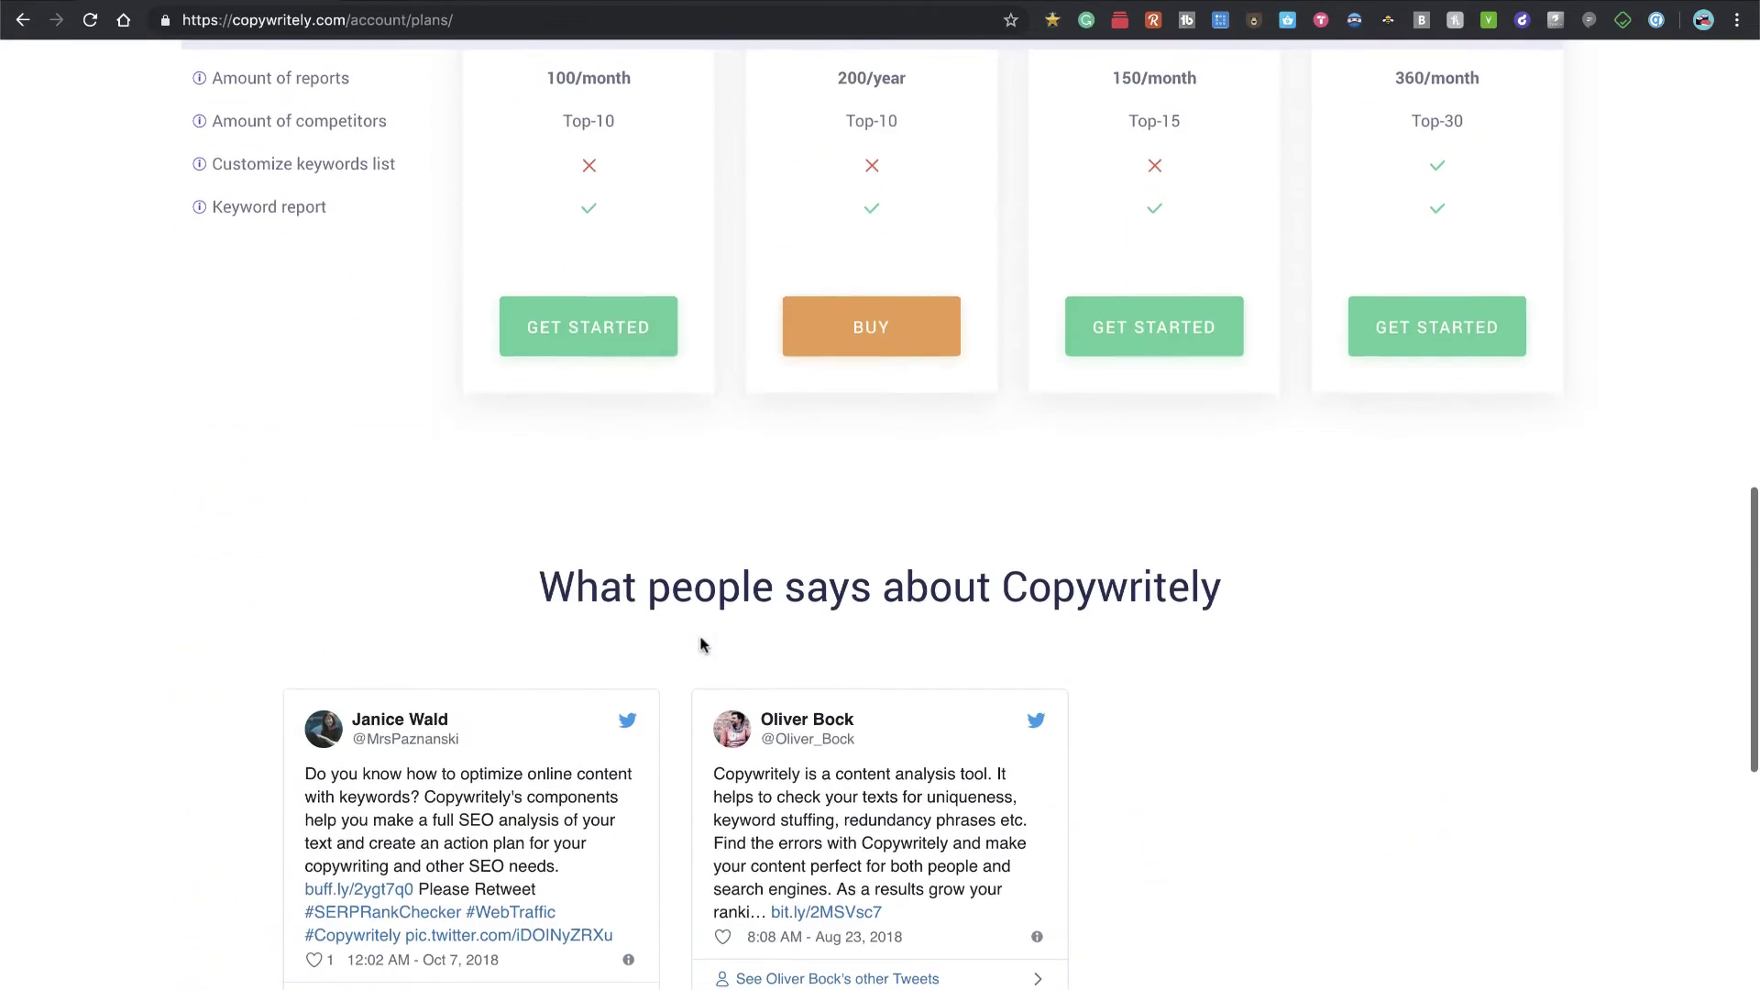
pyautogui.scroll(14, 701, 644)
pyautogui.scroll(3, 702, 644)
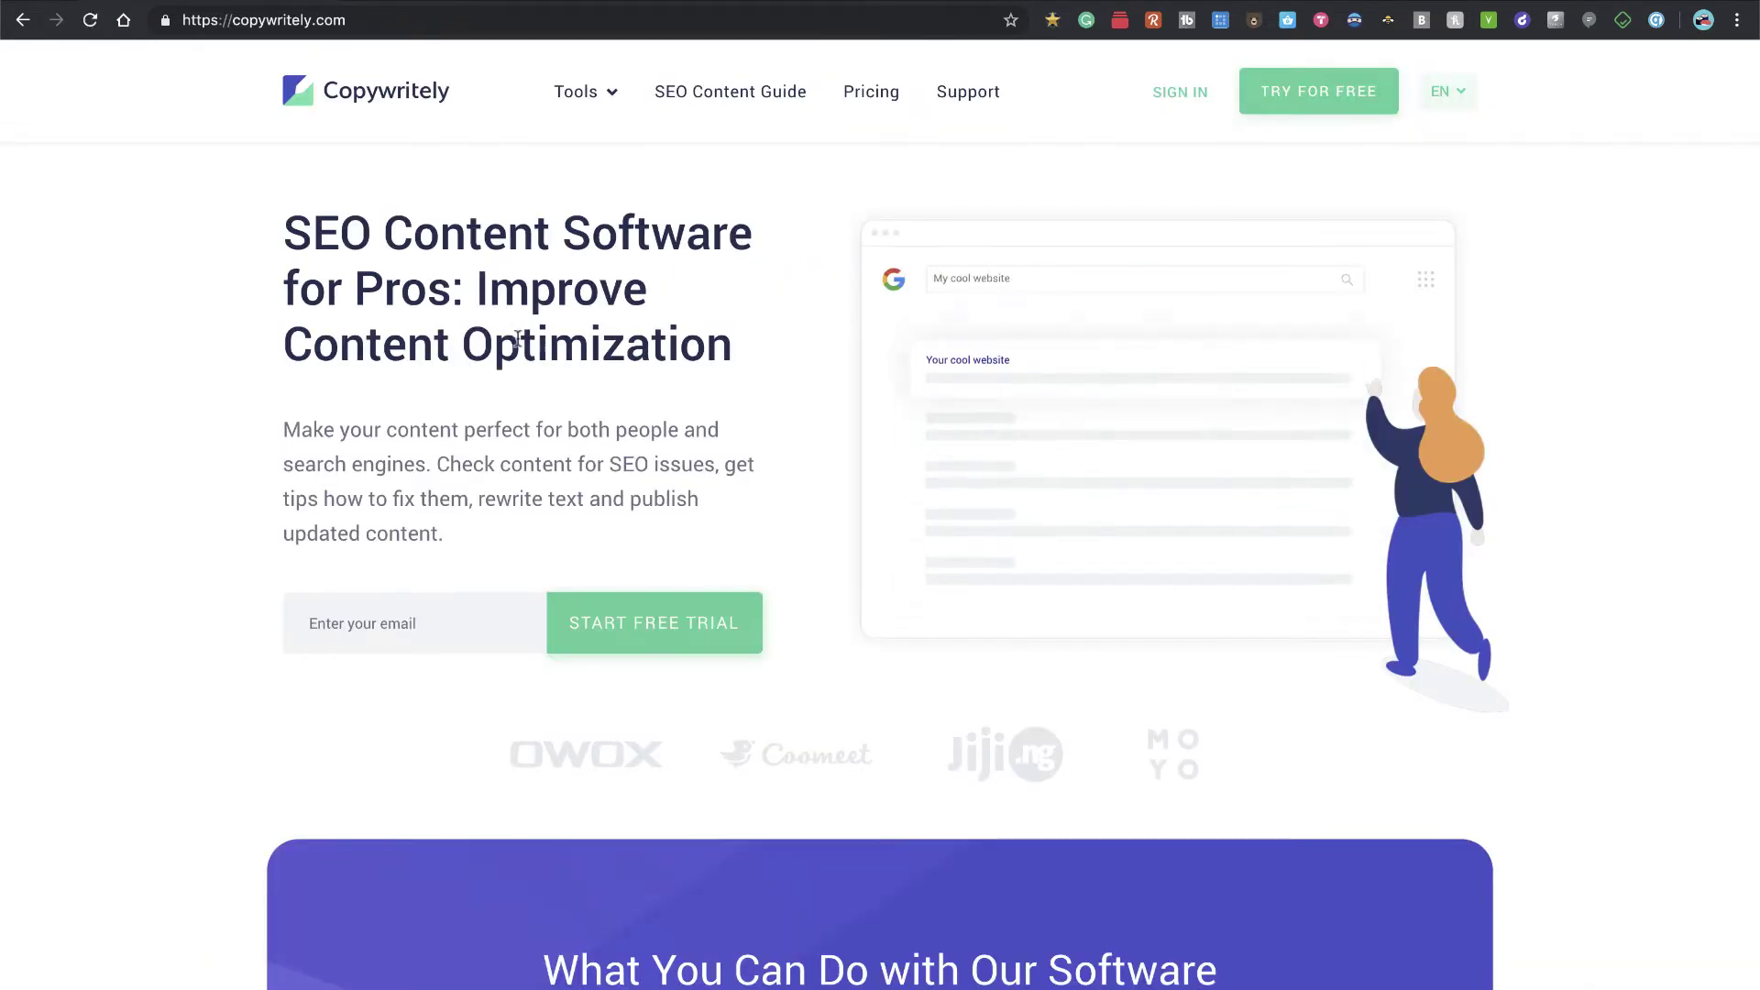
# Step: Scroll down the homepage through the features and FAQ, then back toward the top
pyautogui.scroll(-9, 556, 516)
pyautogui.scroll(-15, 558, 518)
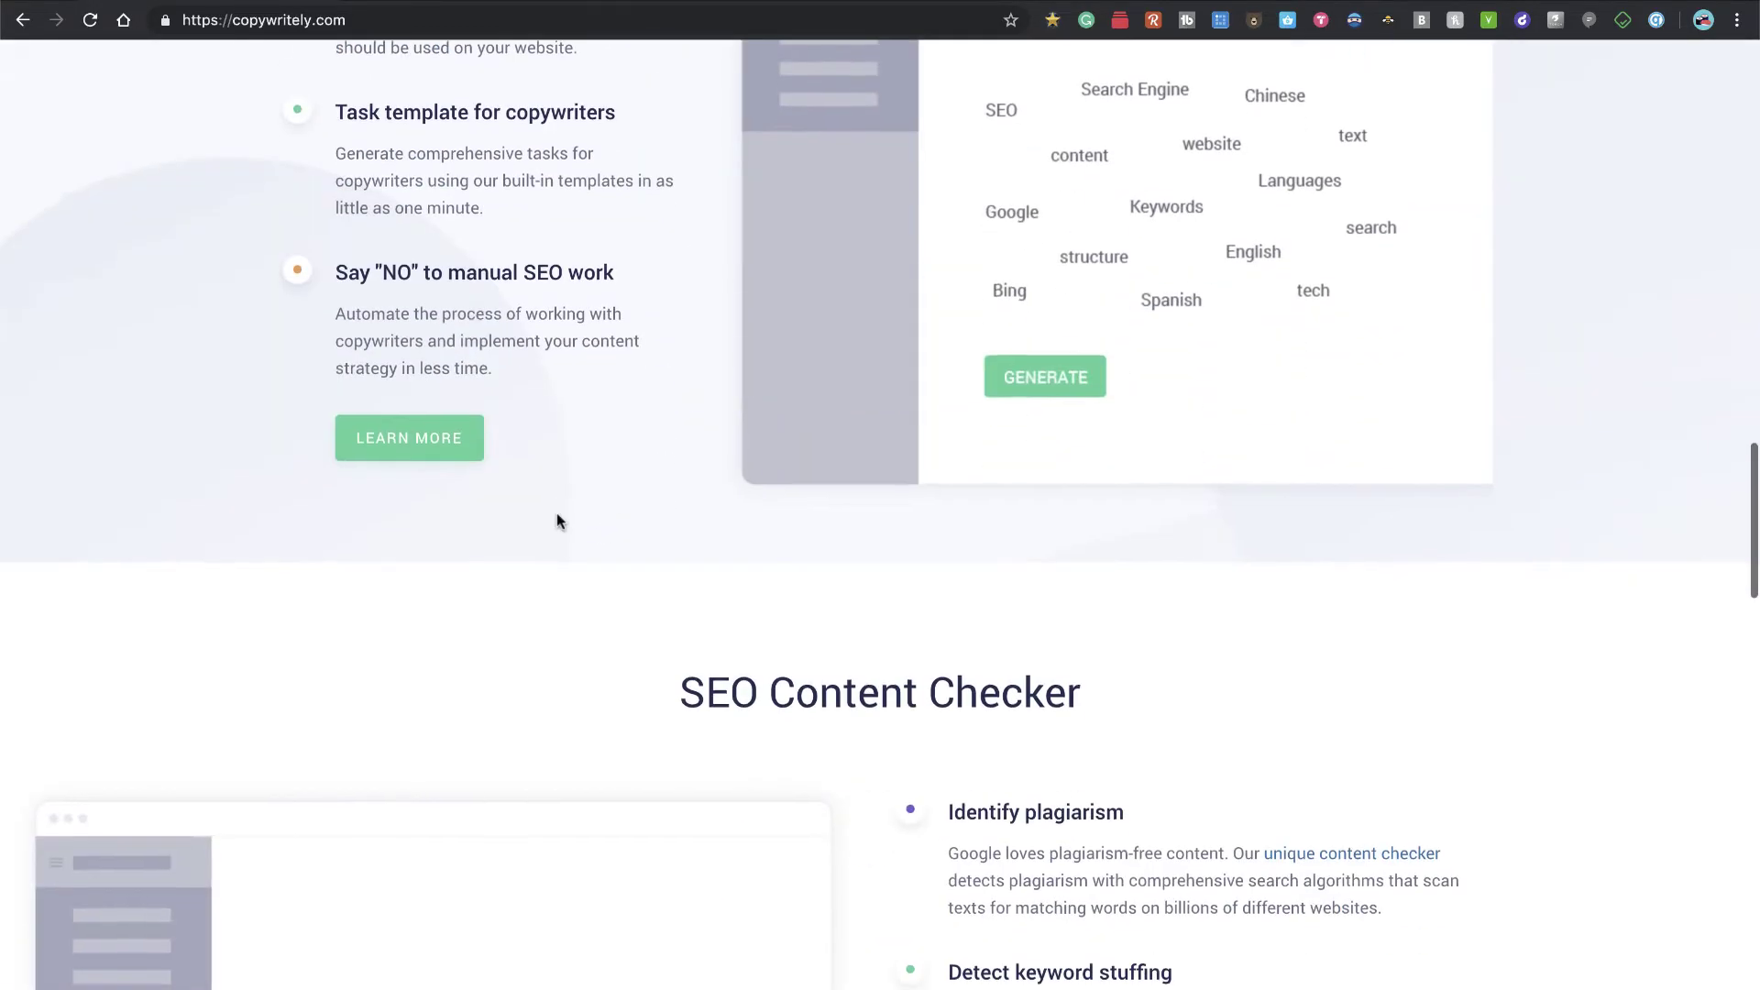
pyautogui.scroll(-12, 558, 514)
pyautogui.scroll(-15, 557, 521)
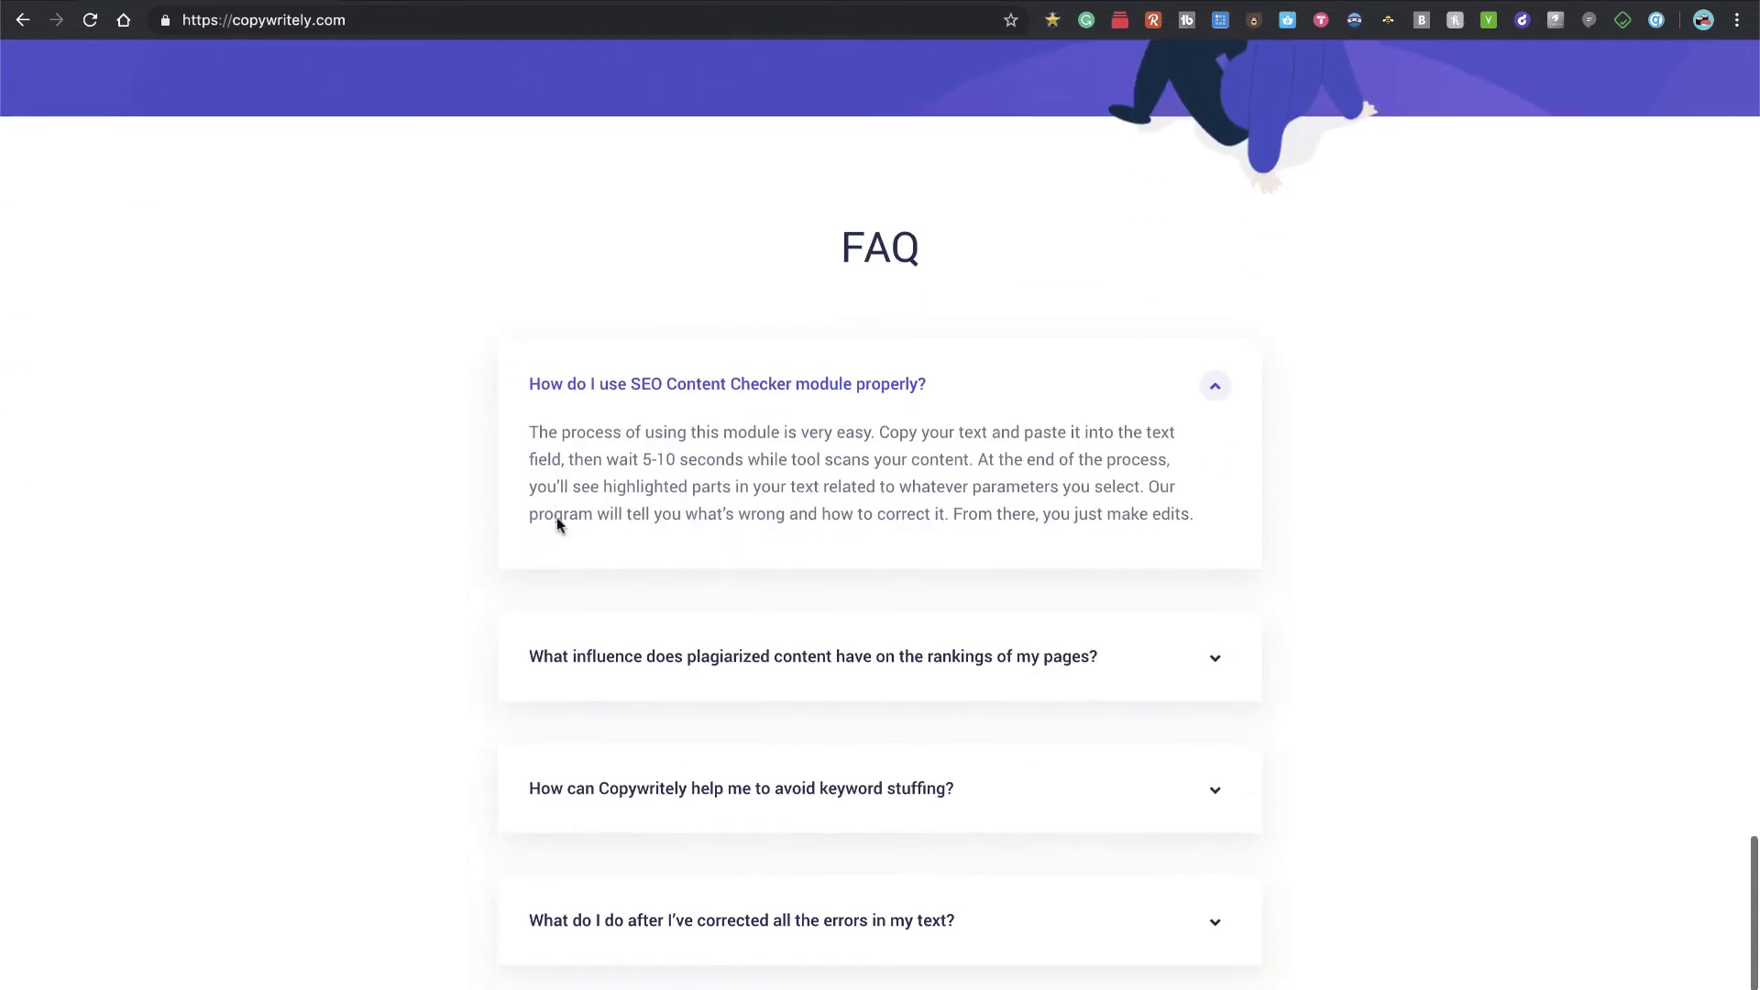
pyautogui.scroll(-3, 511, 651)
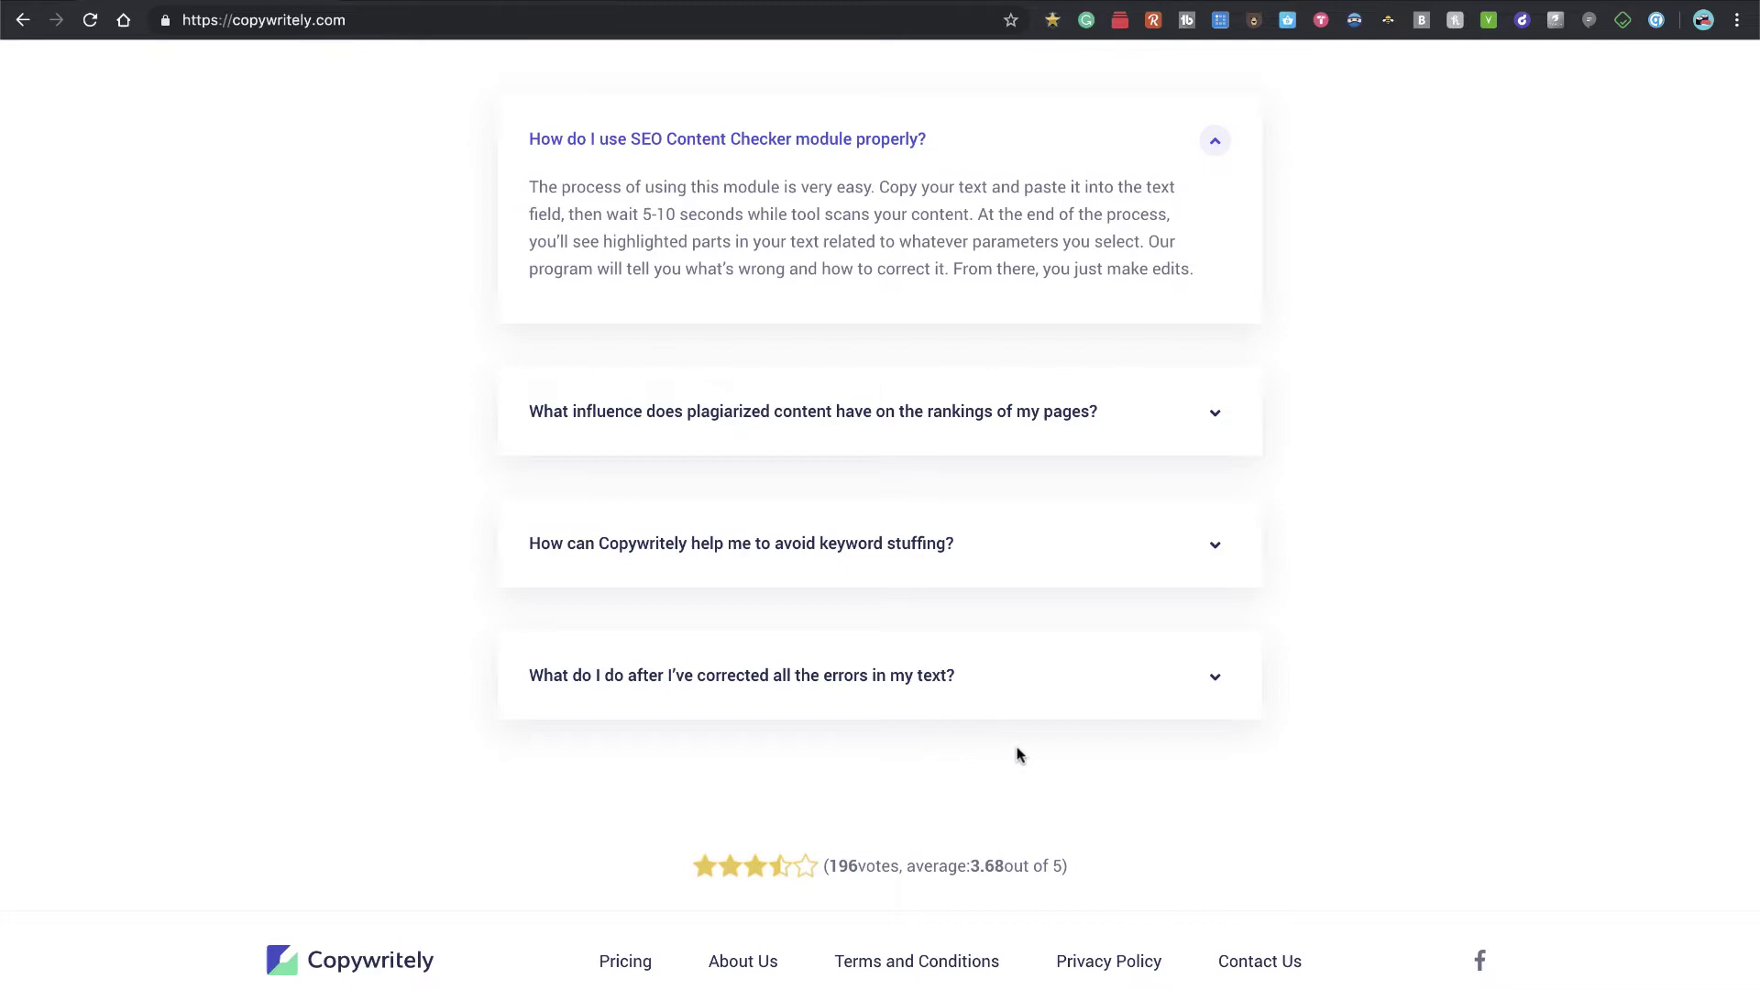
pyautogui.scroll(20, 1016, 753)
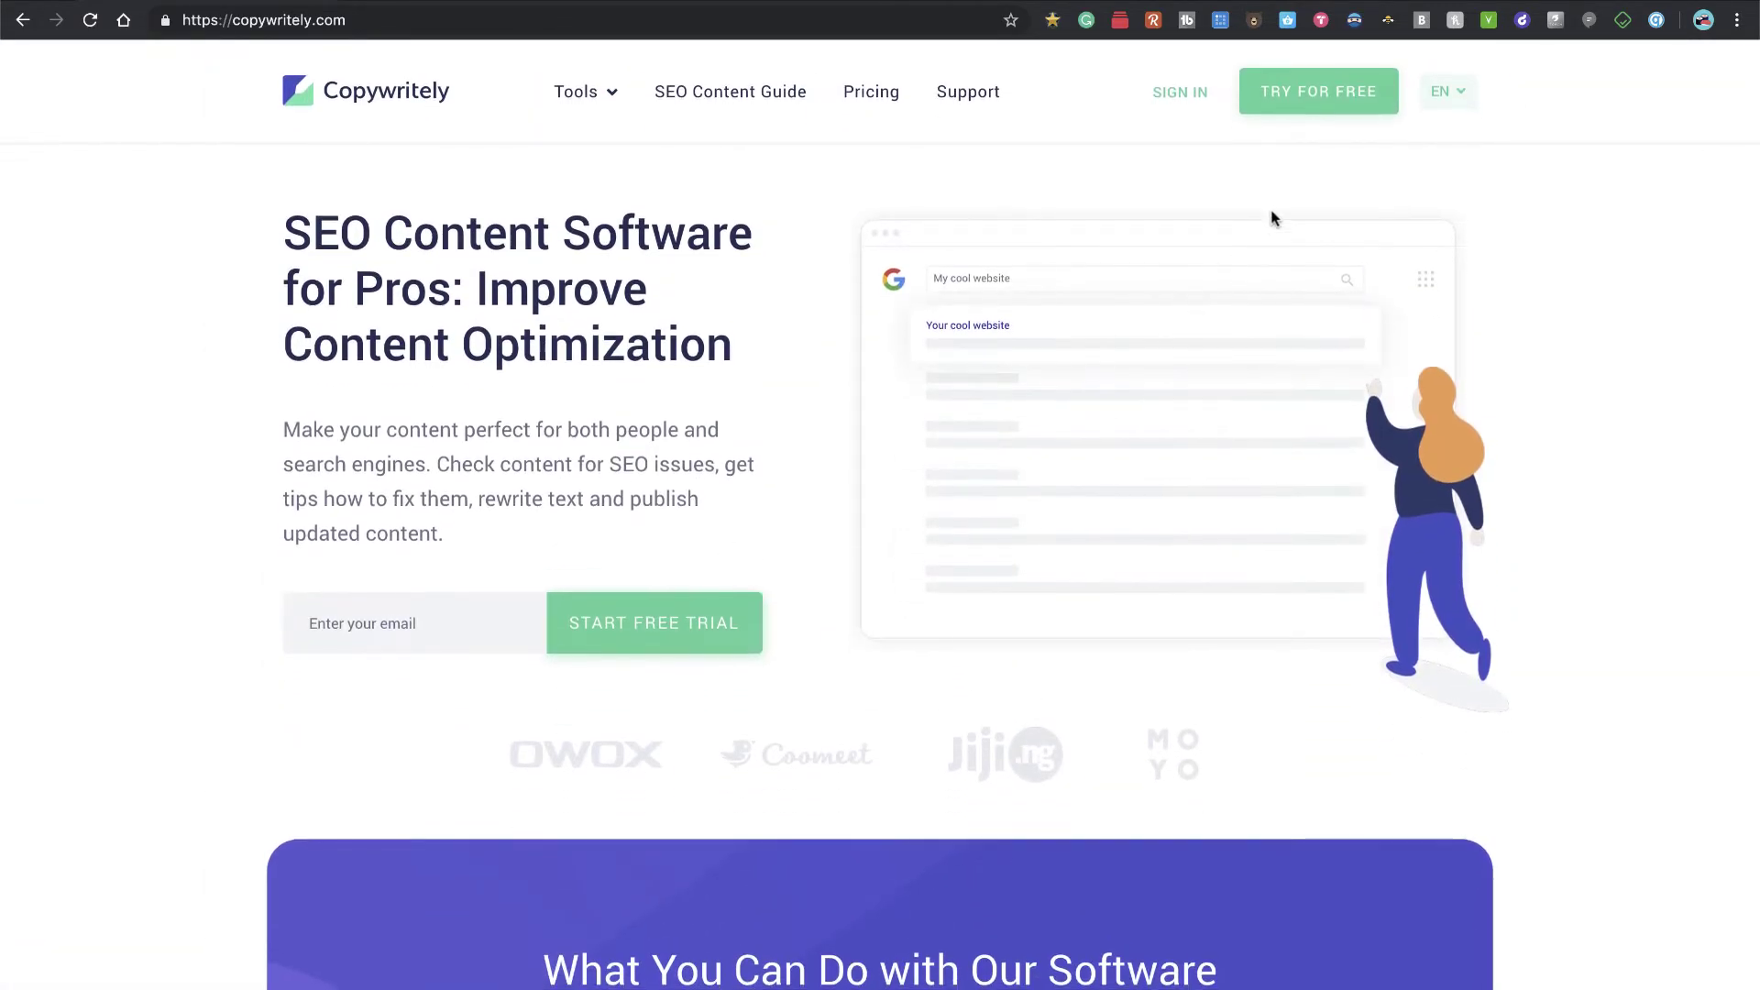
# Step: Sign up for a free trial with the account email and password, declining RememBear's save prompt
pyautogui.click(1319, 96)
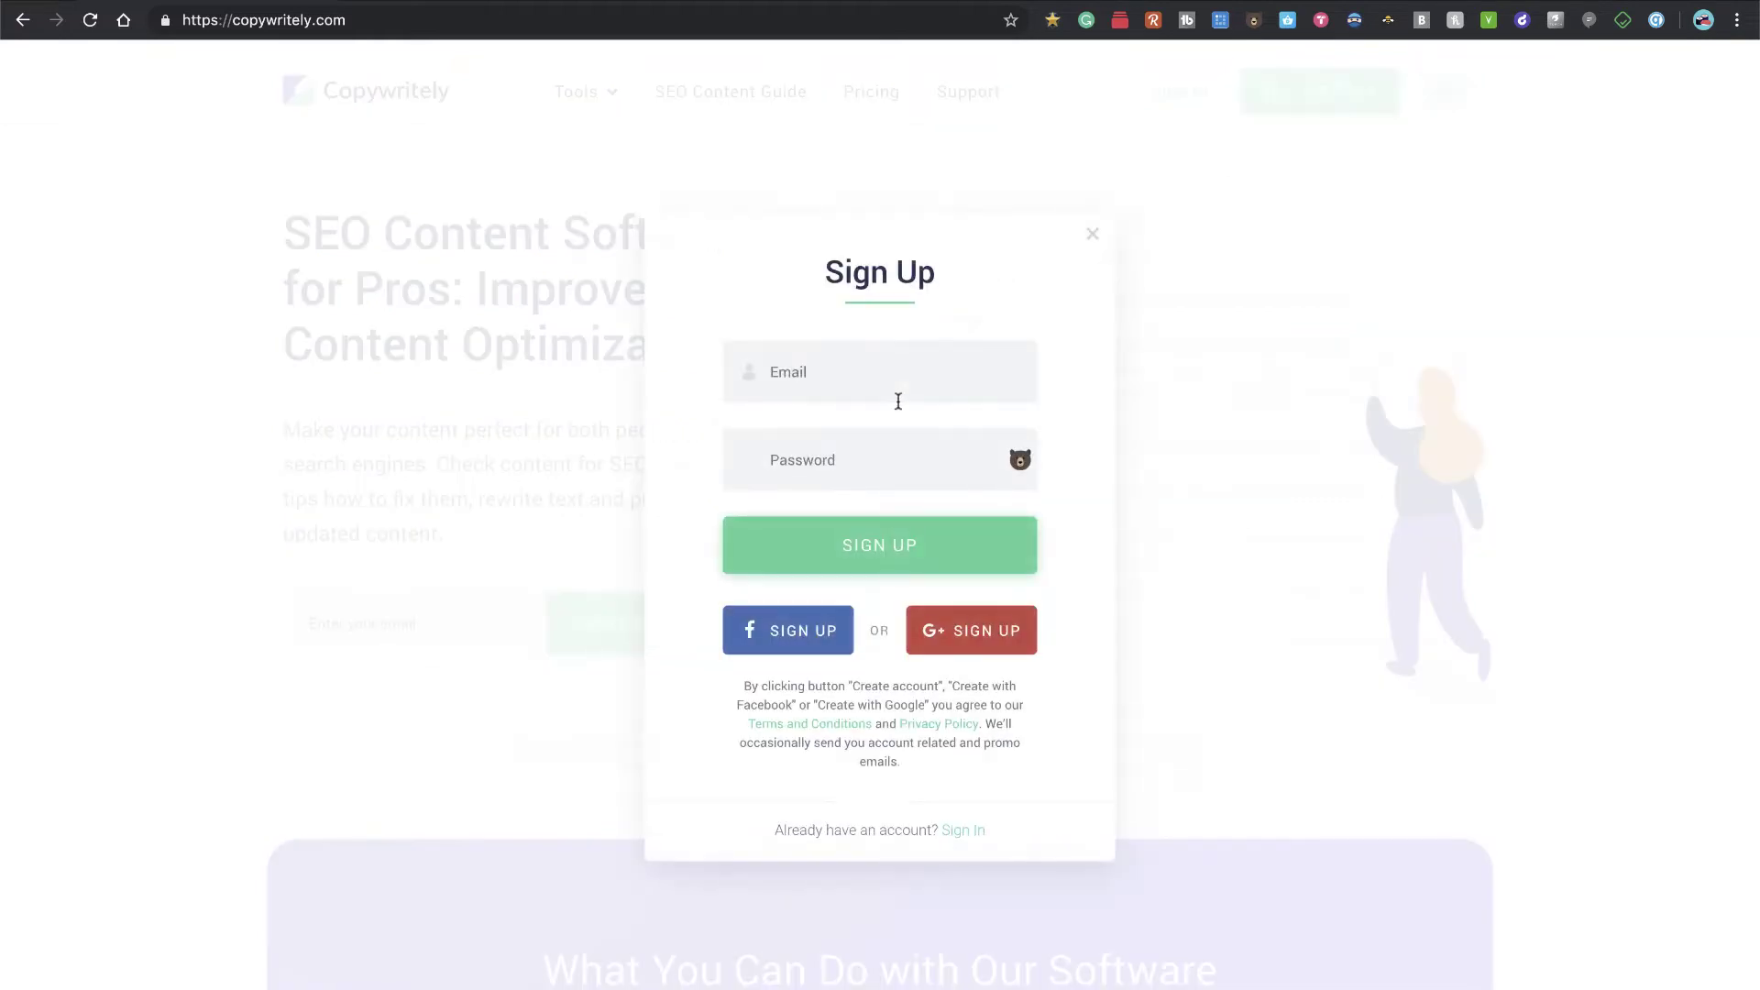
pyautogui.click(861, 366)
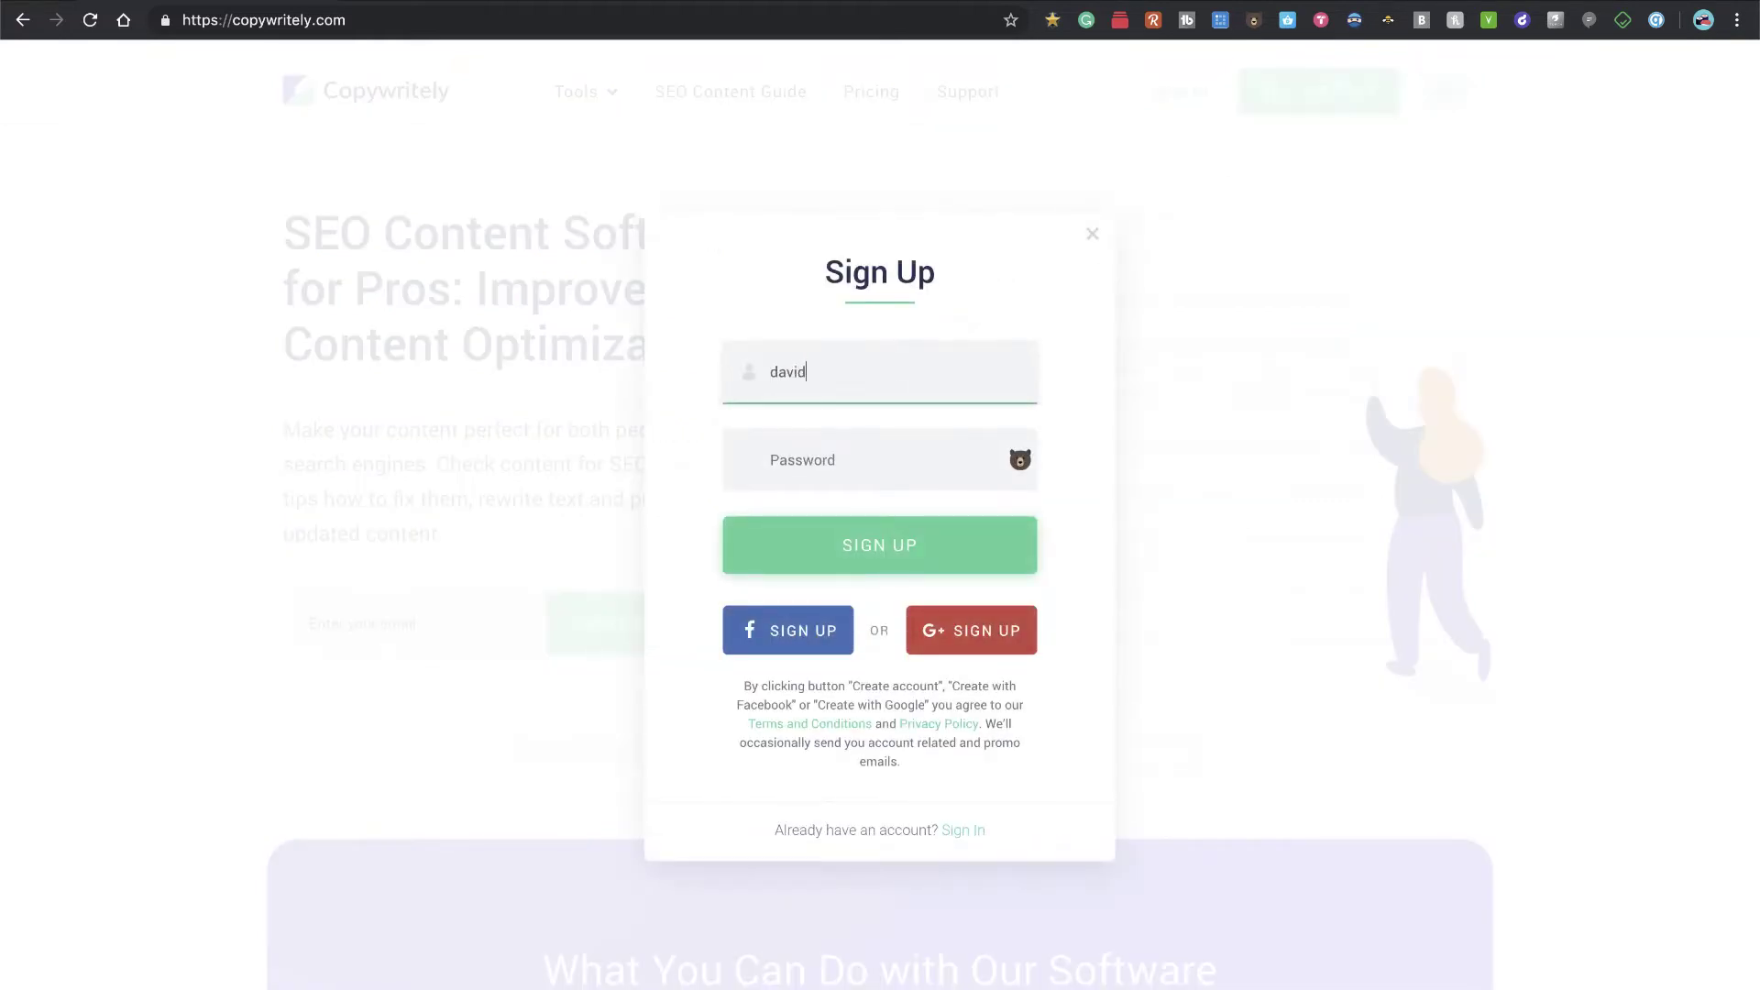
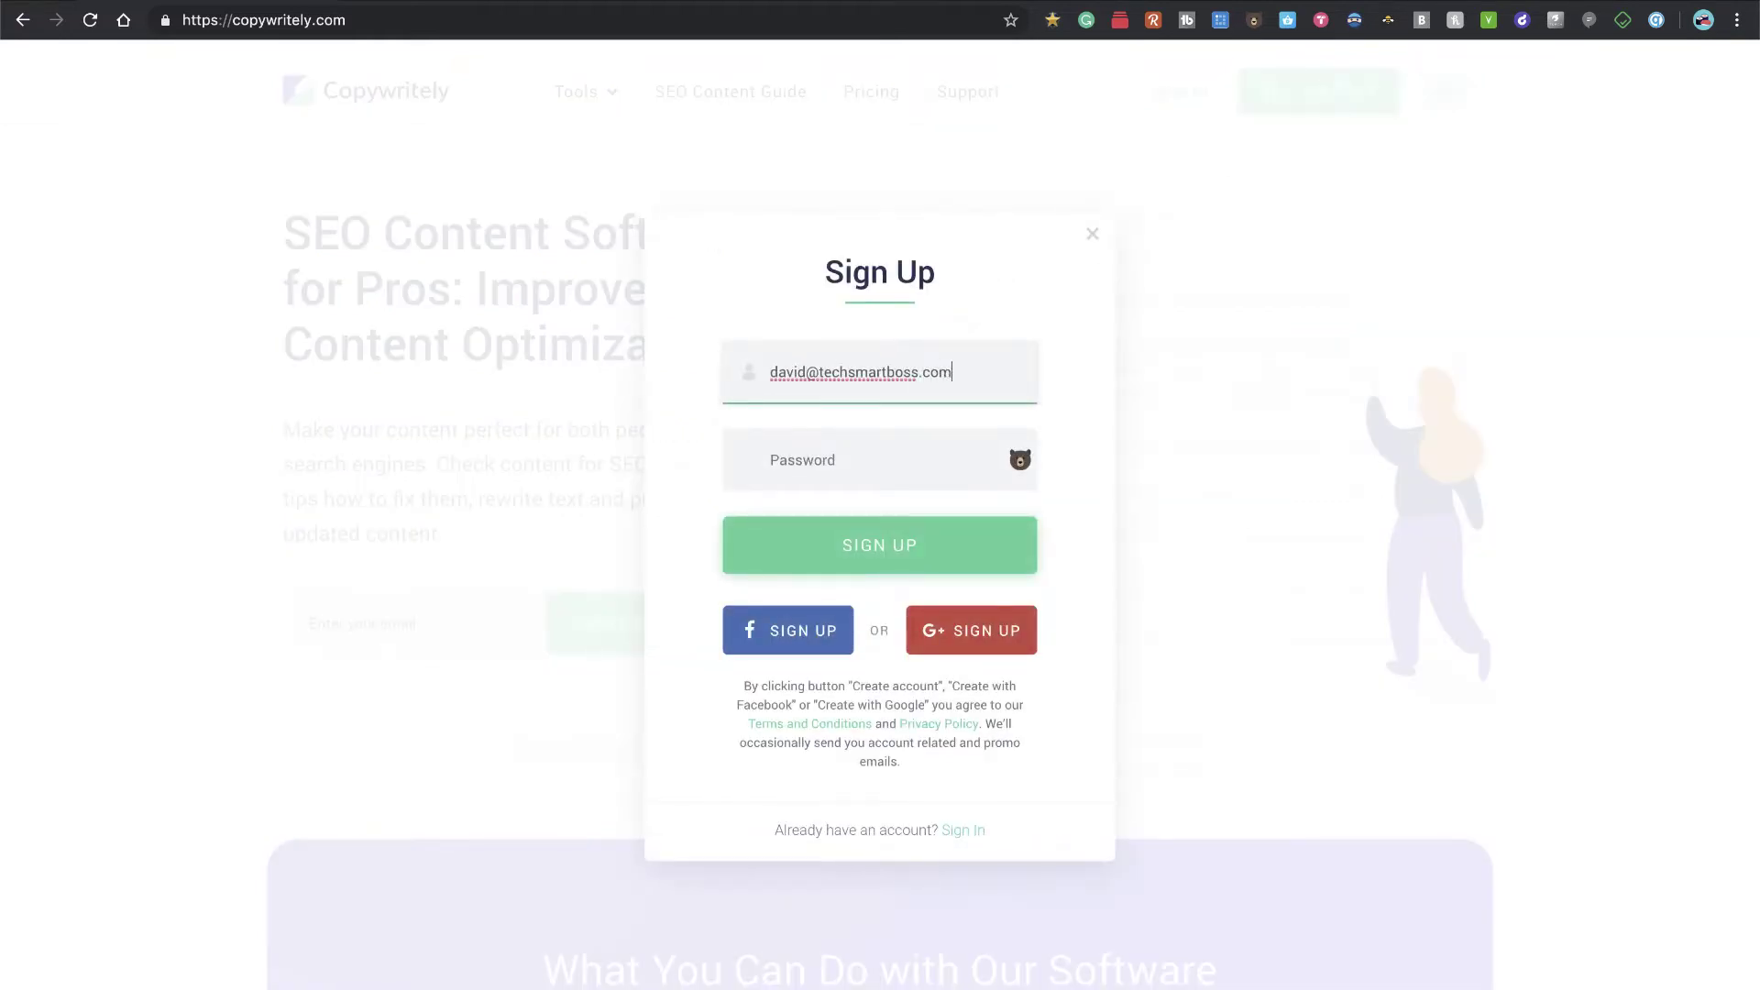
pyautogui.press('Tab')
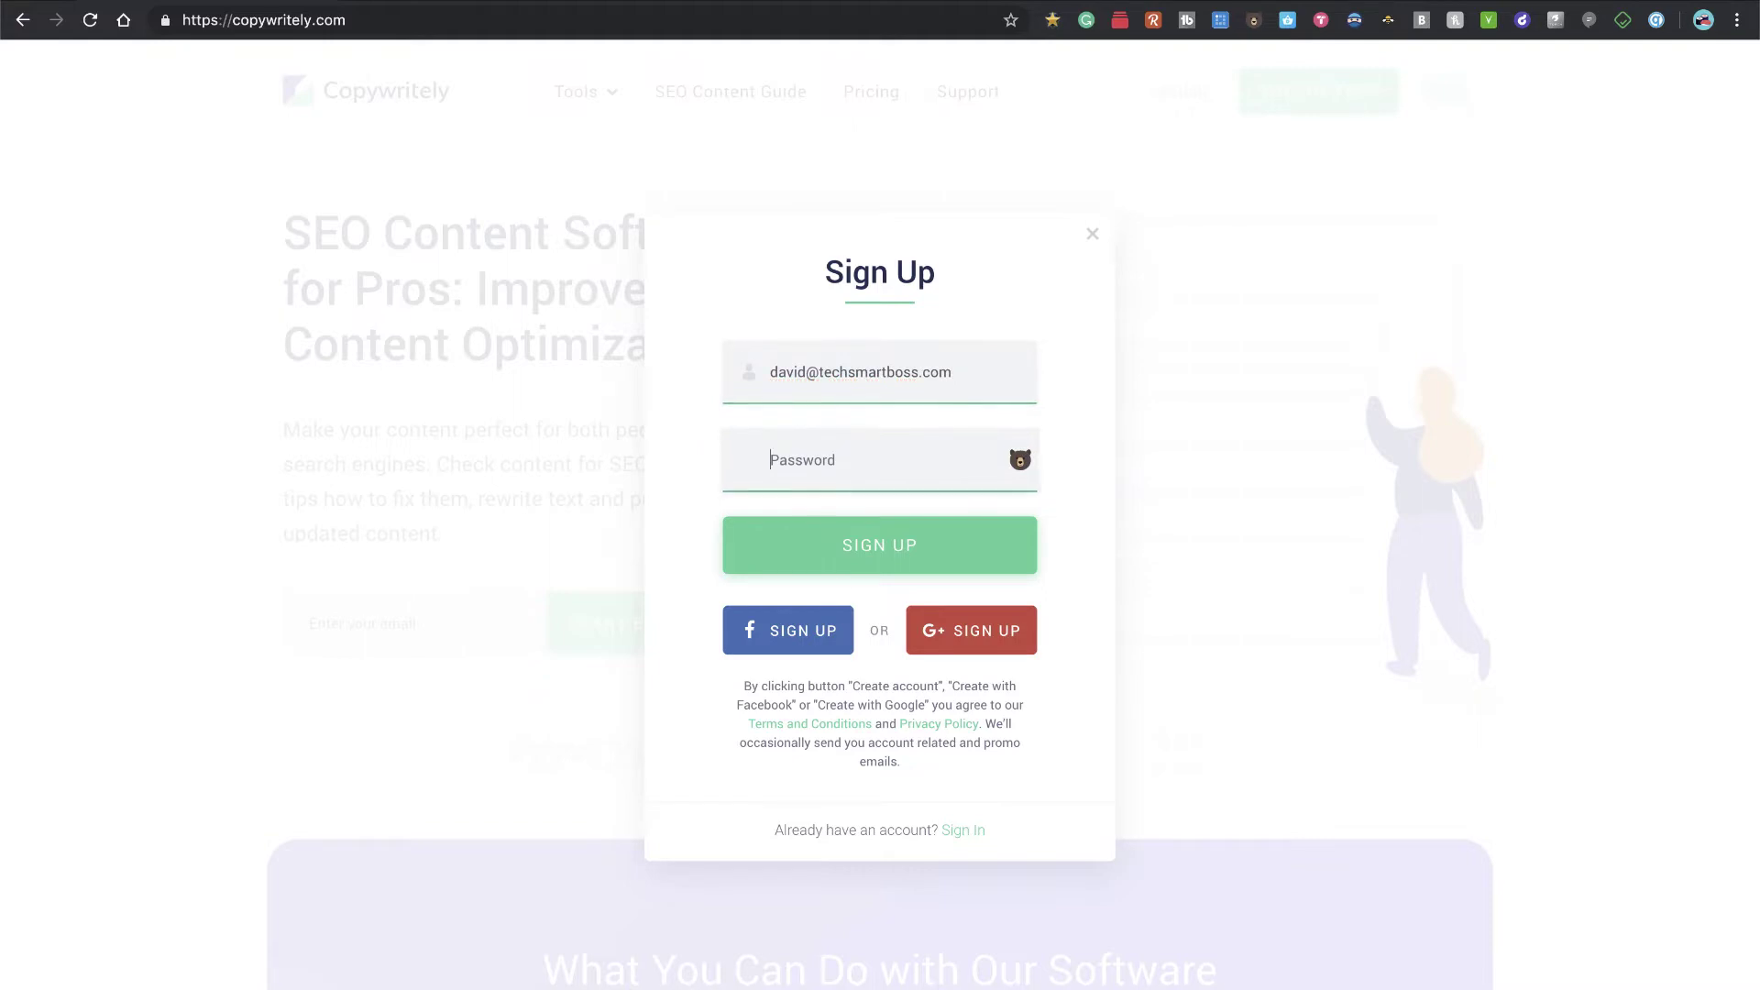
pyautogui.write('********')
pyautogui.click(877, 550)
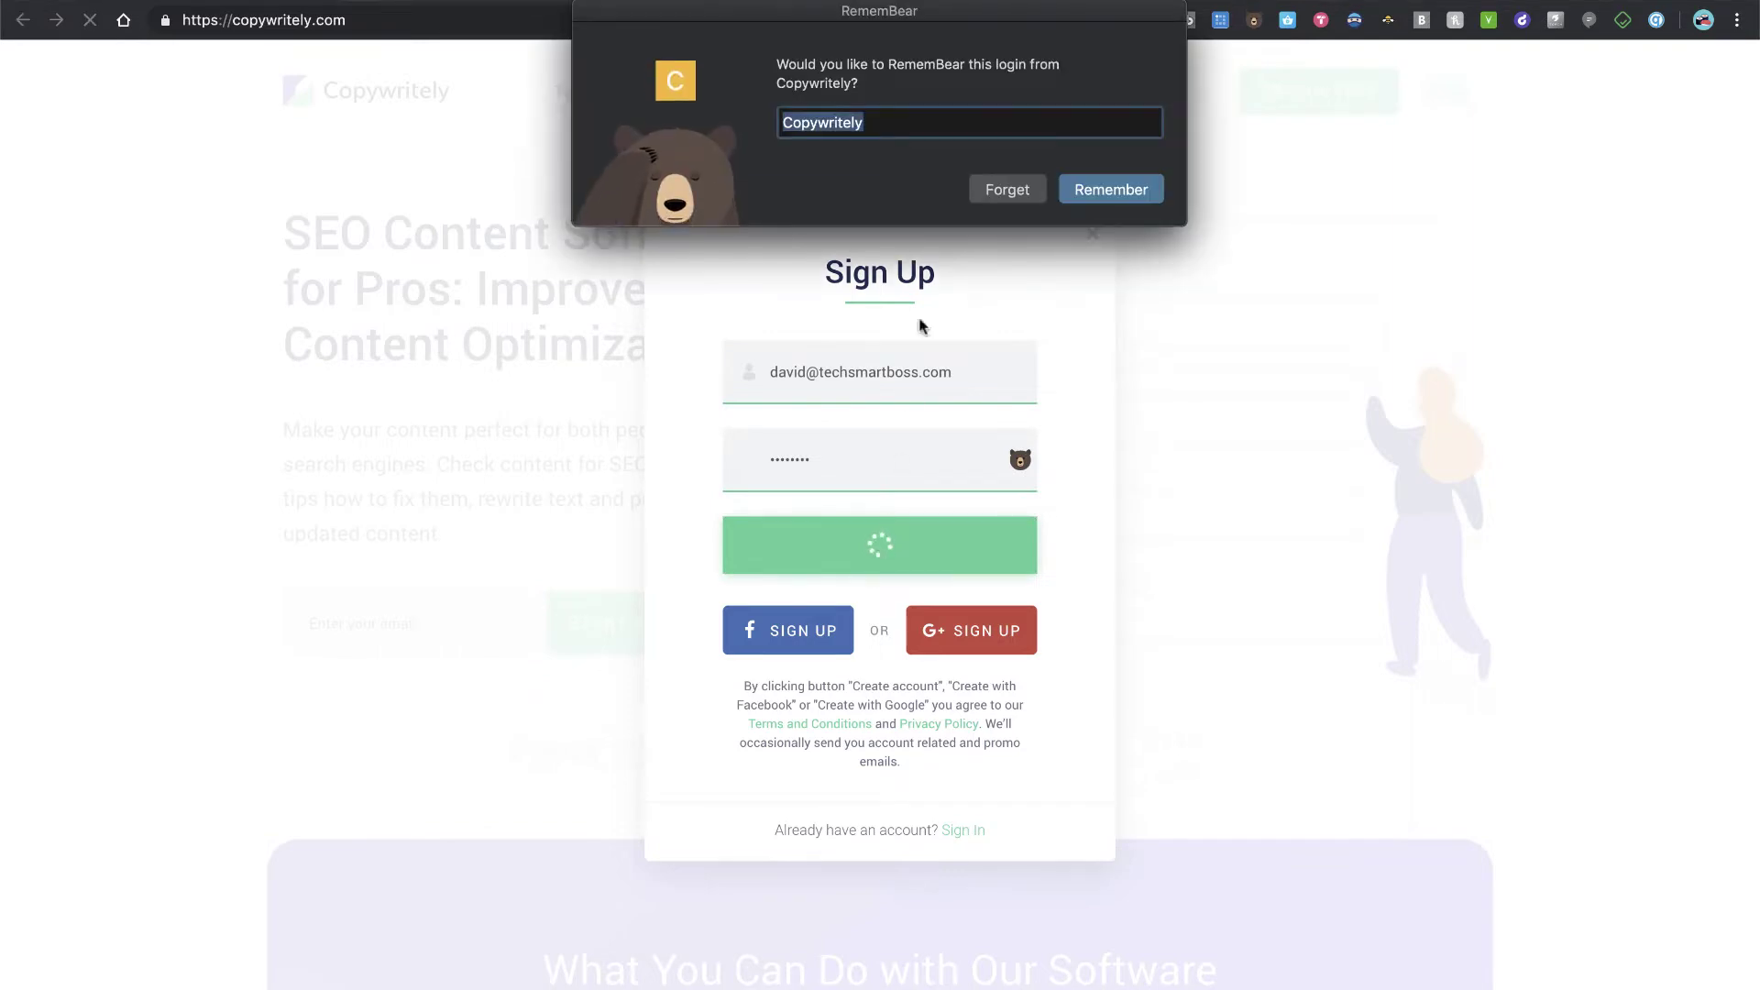
pyautogui.click(1008, 189)
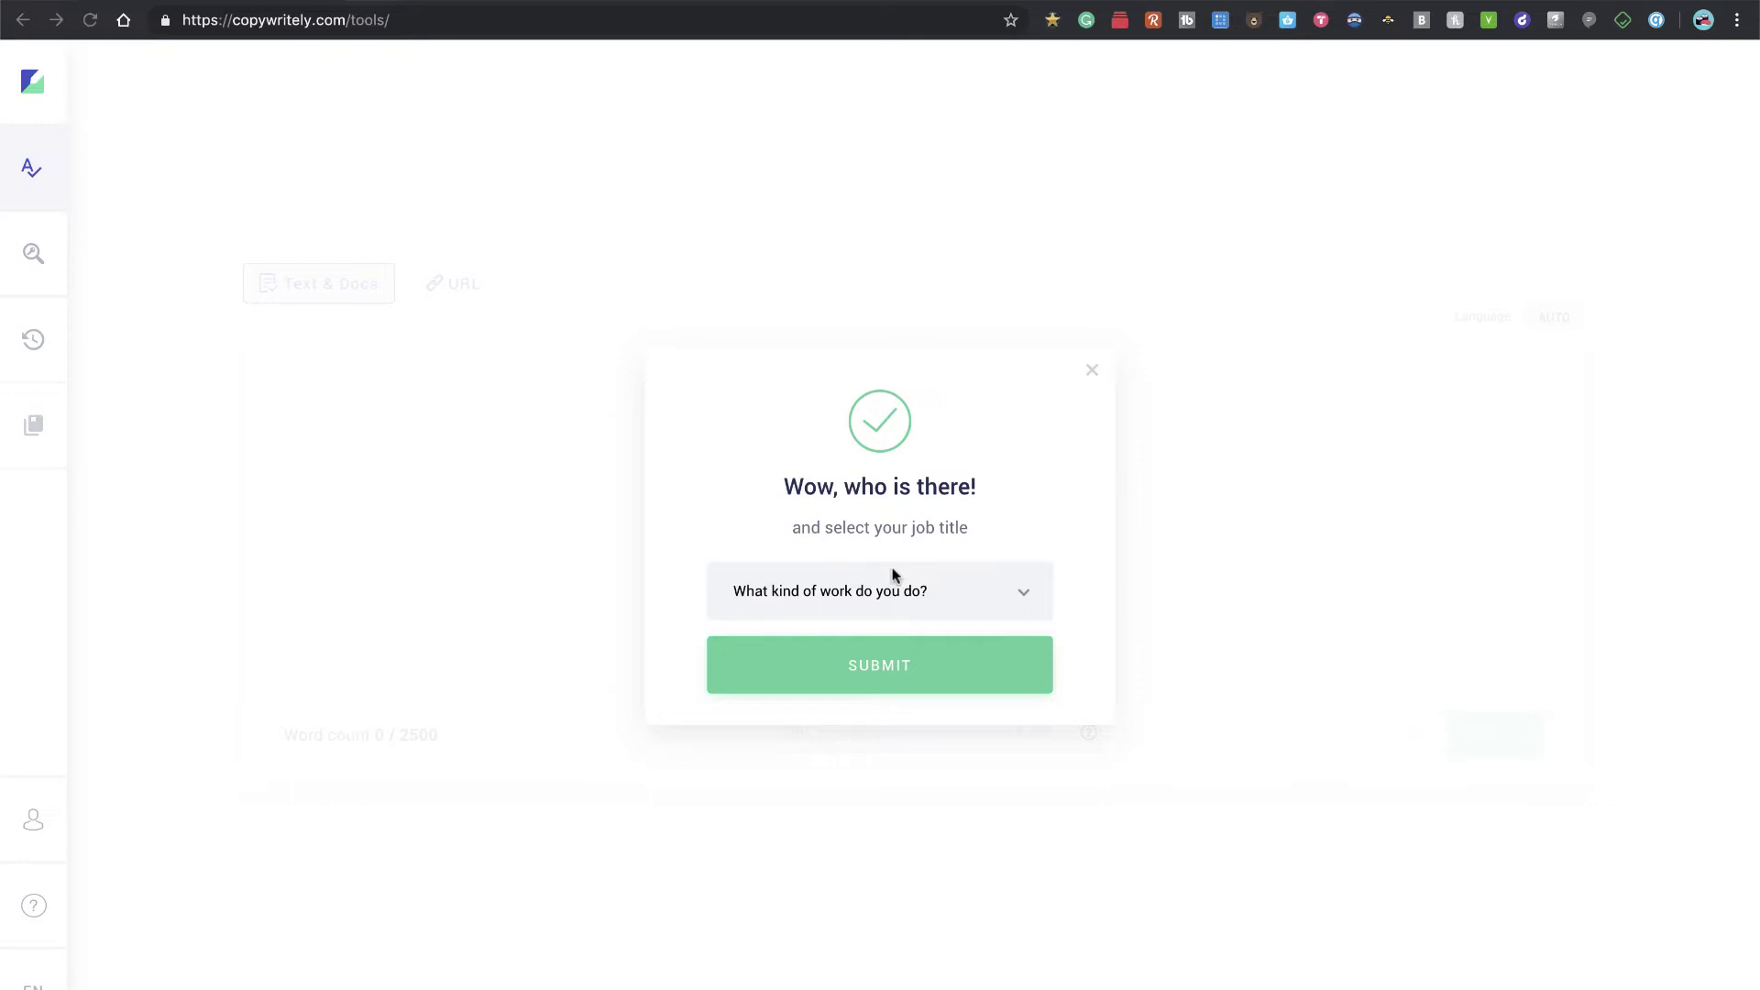
# Step: Choose Owner as the job title and submit the welcome prompt
pyautogui.click(1022, 596)
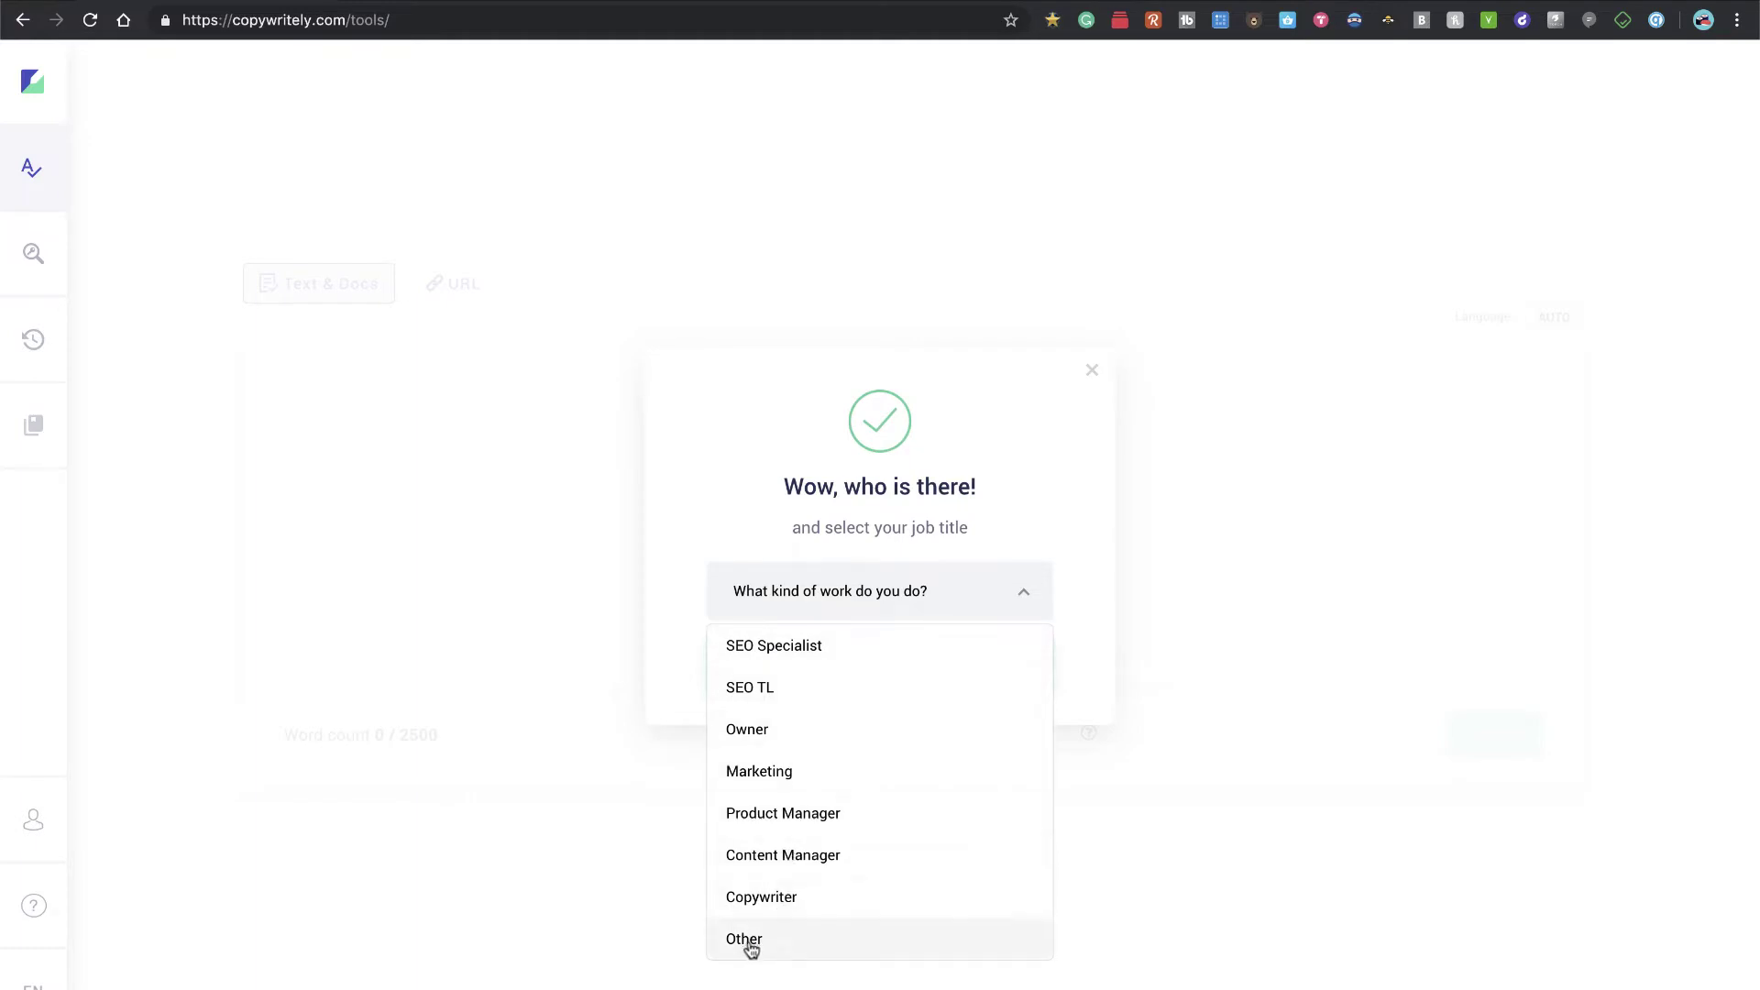
pyautogui.click(759, 731)
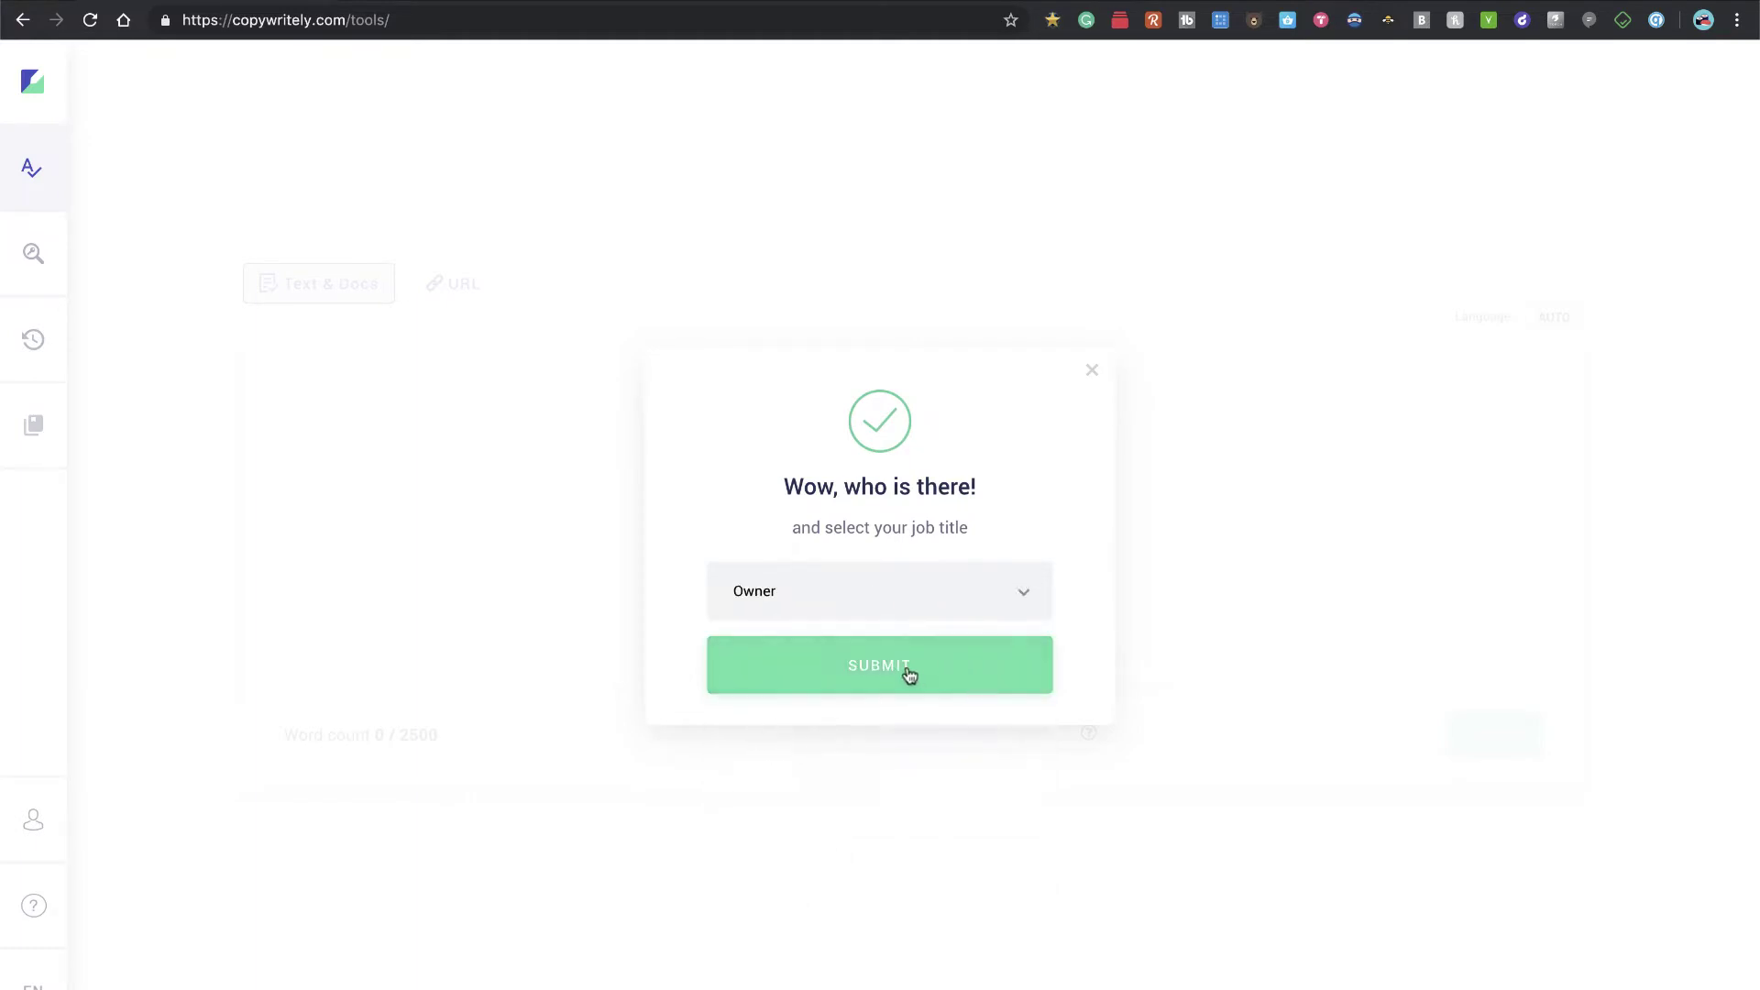
pyautogui.click(908, 675)
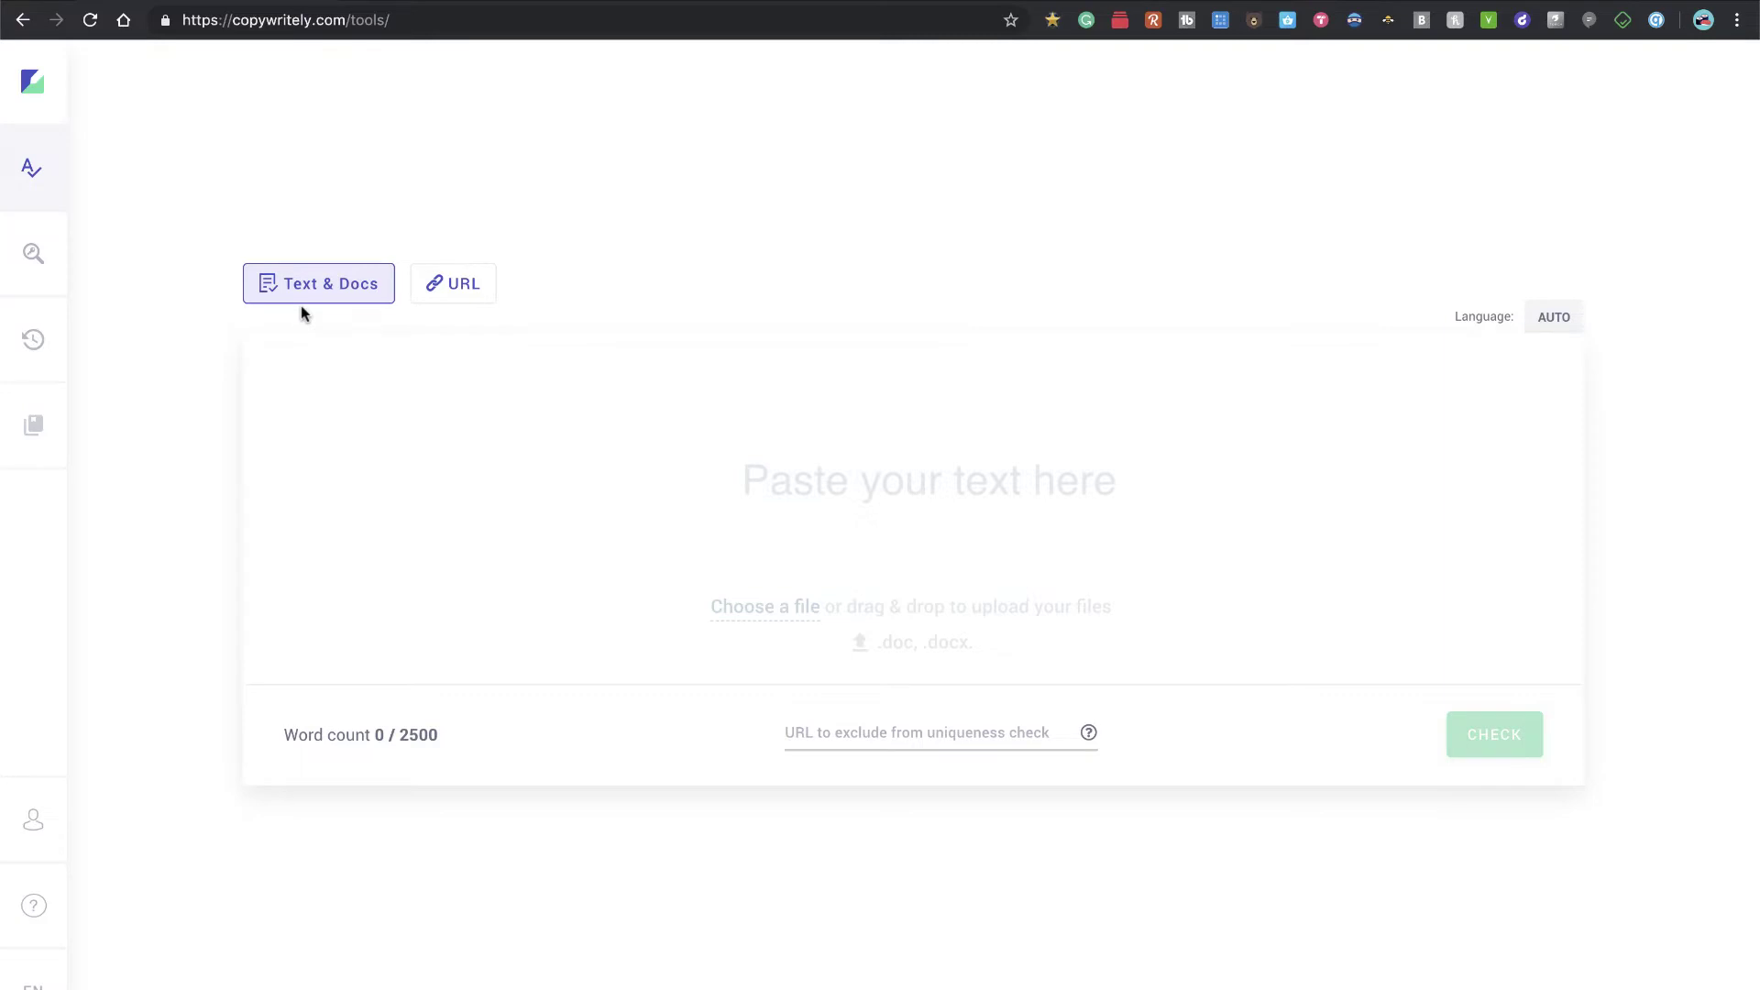
pyautogui.click(773, 493)
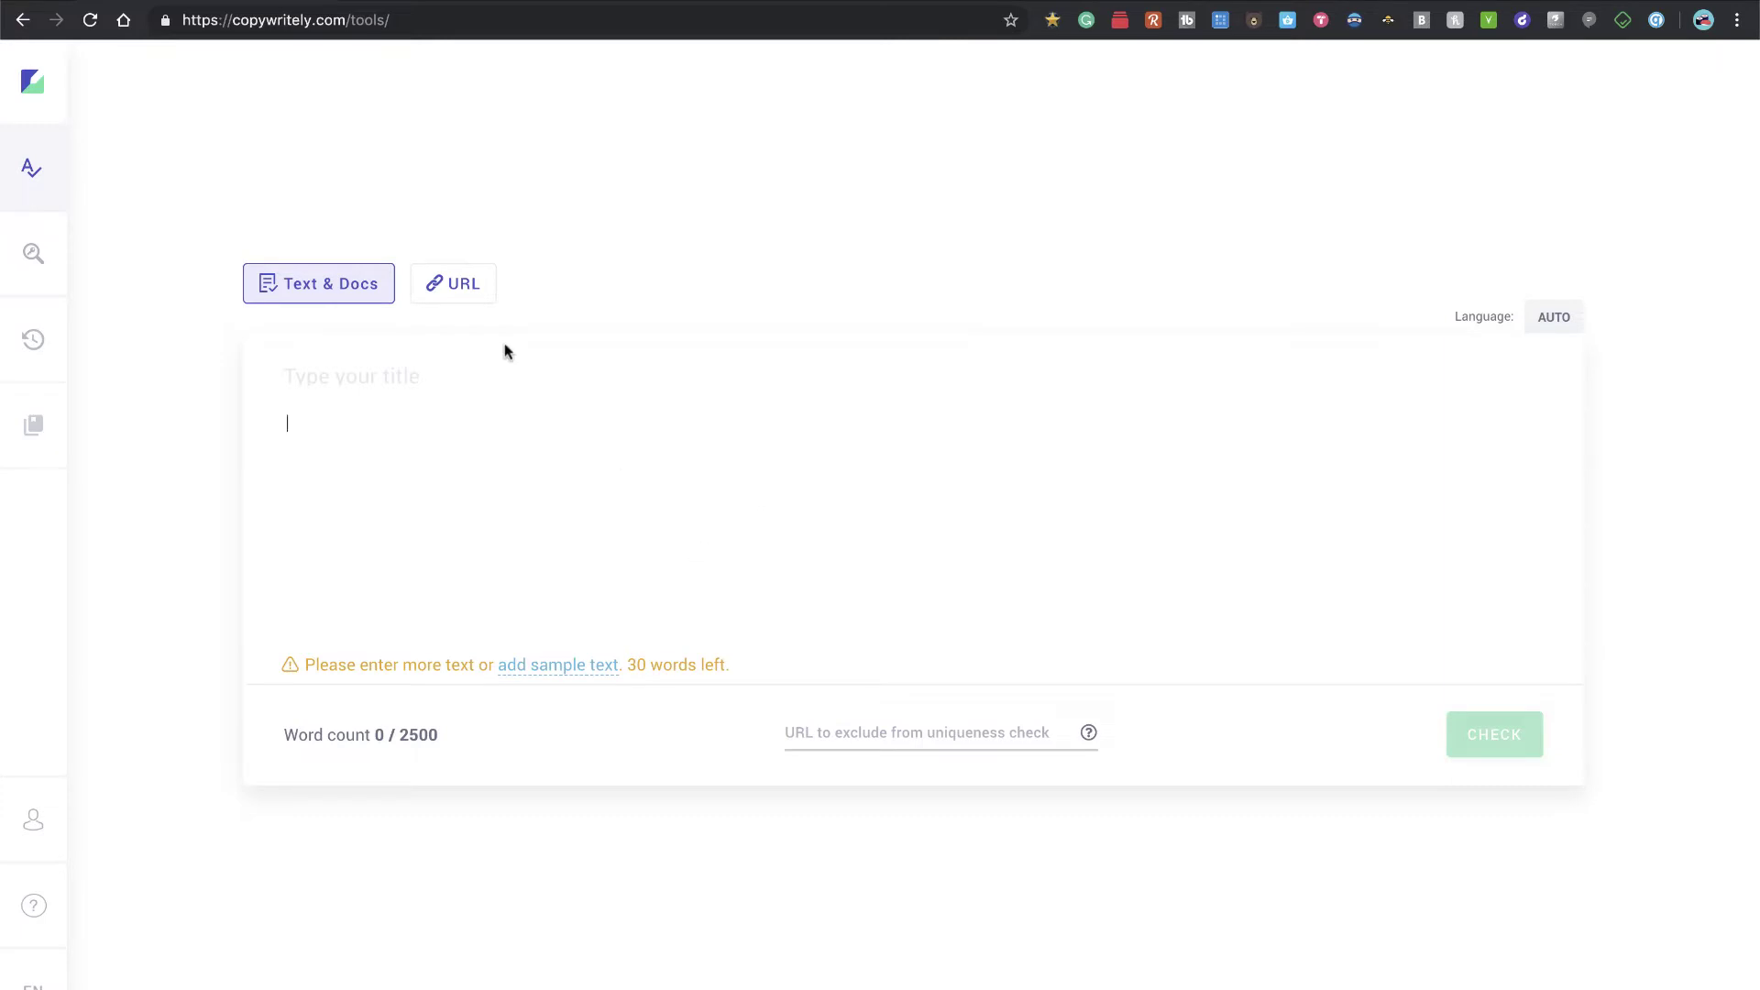
pyautogui.click(463, 286)
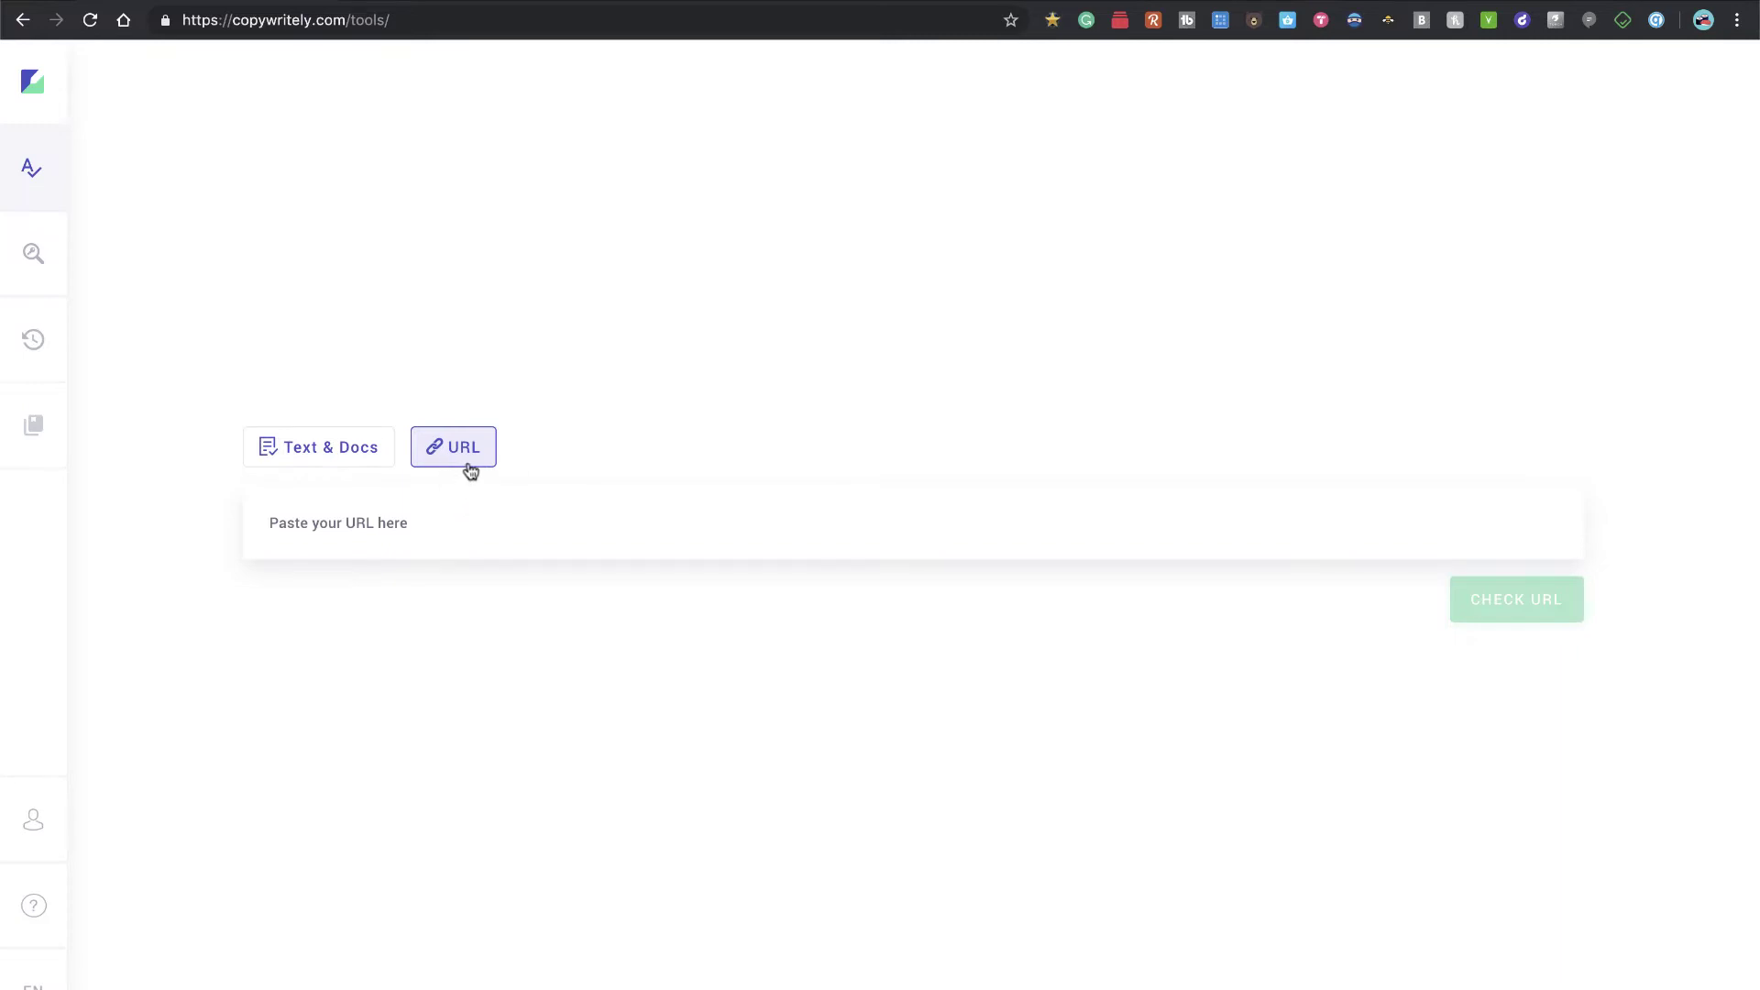
pyautogui.click(339, 450)
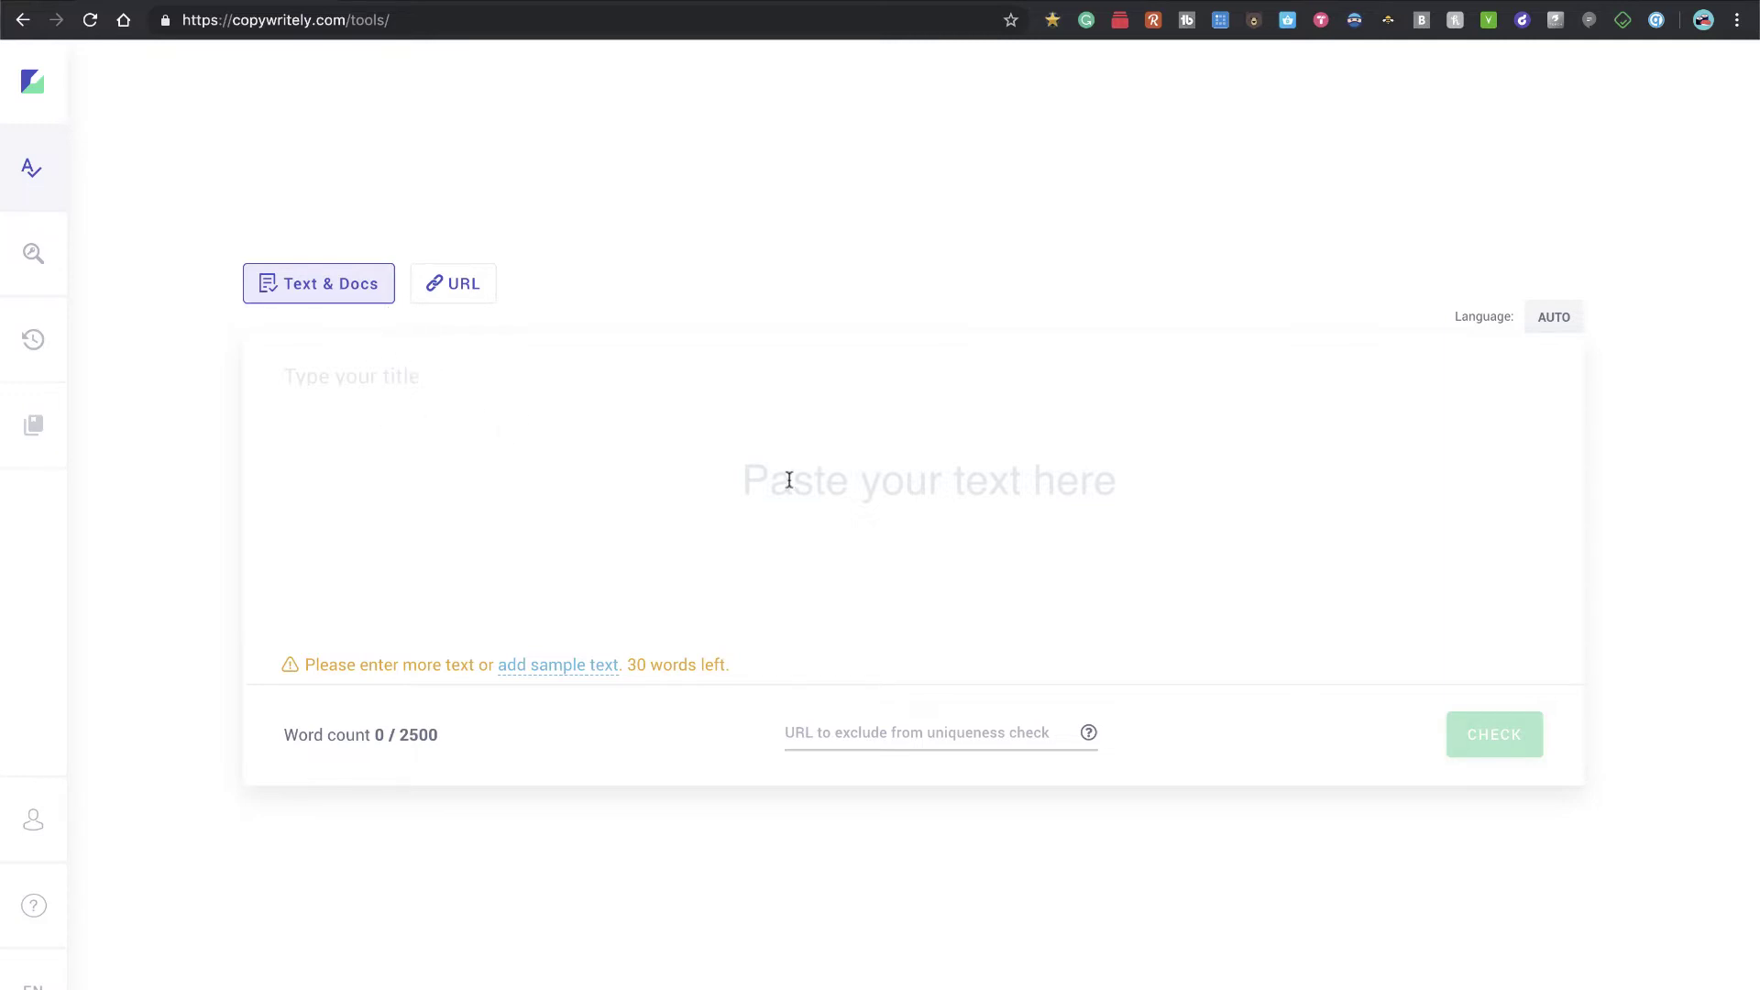
pyautogui.click(732, 467)
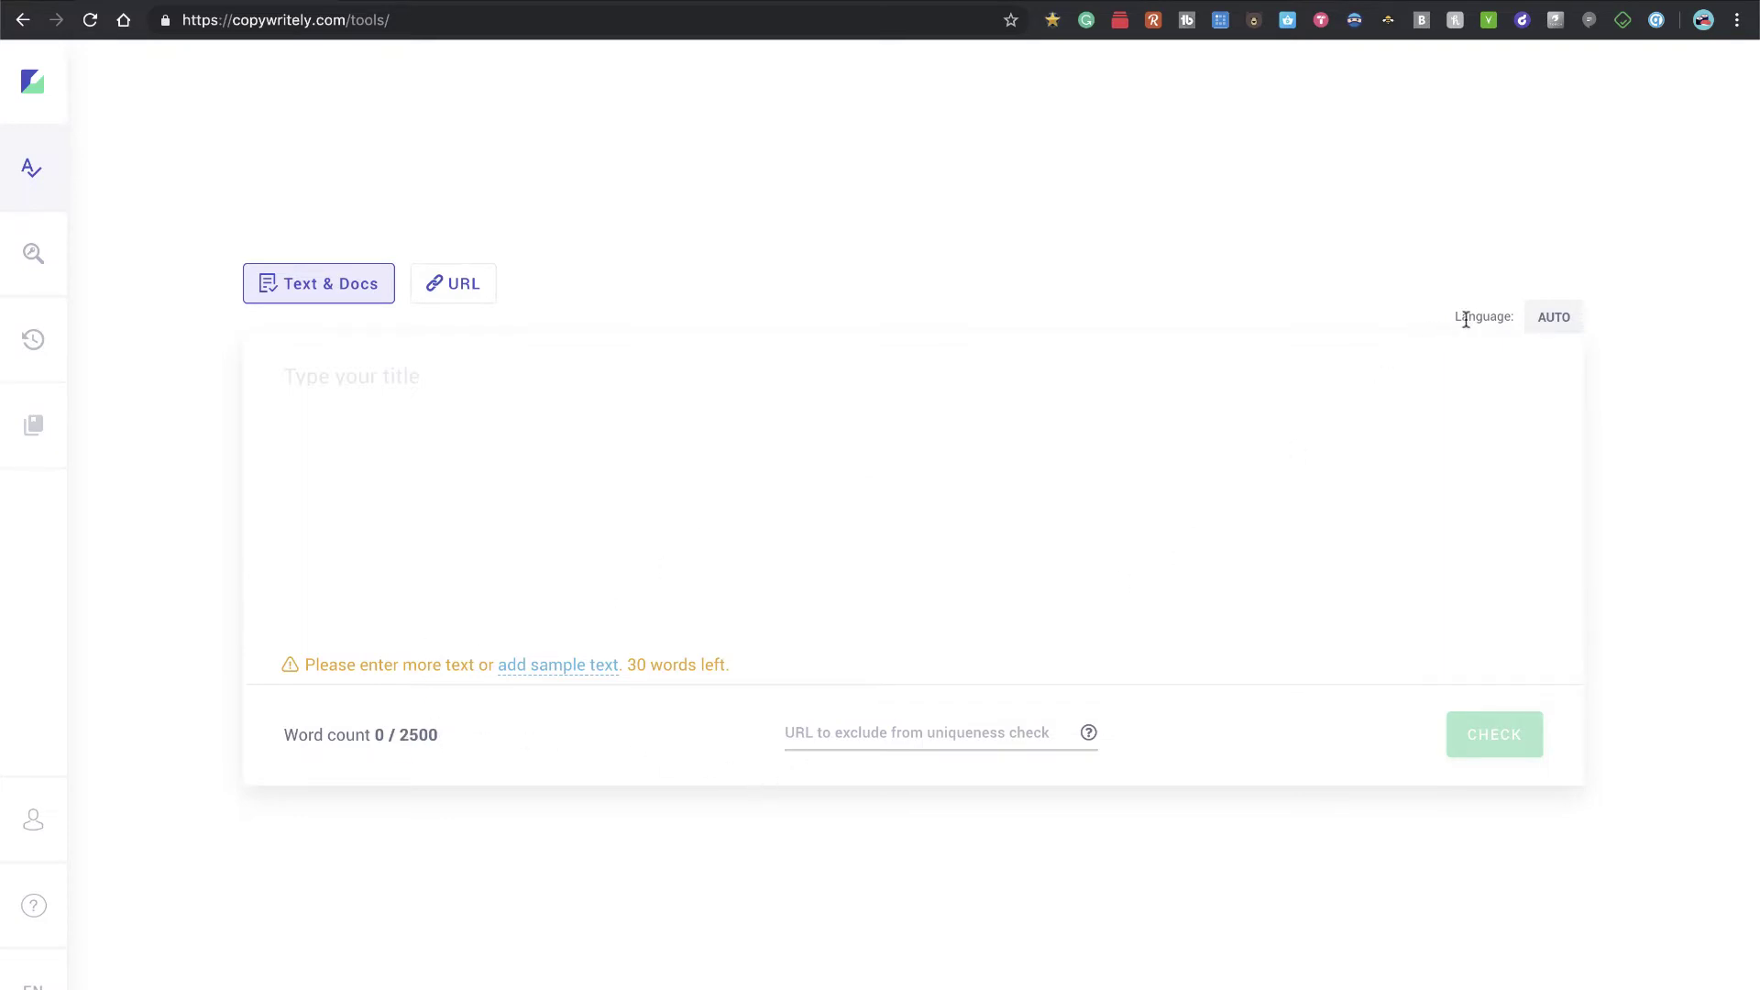
pyautogui.click(1549, 321)
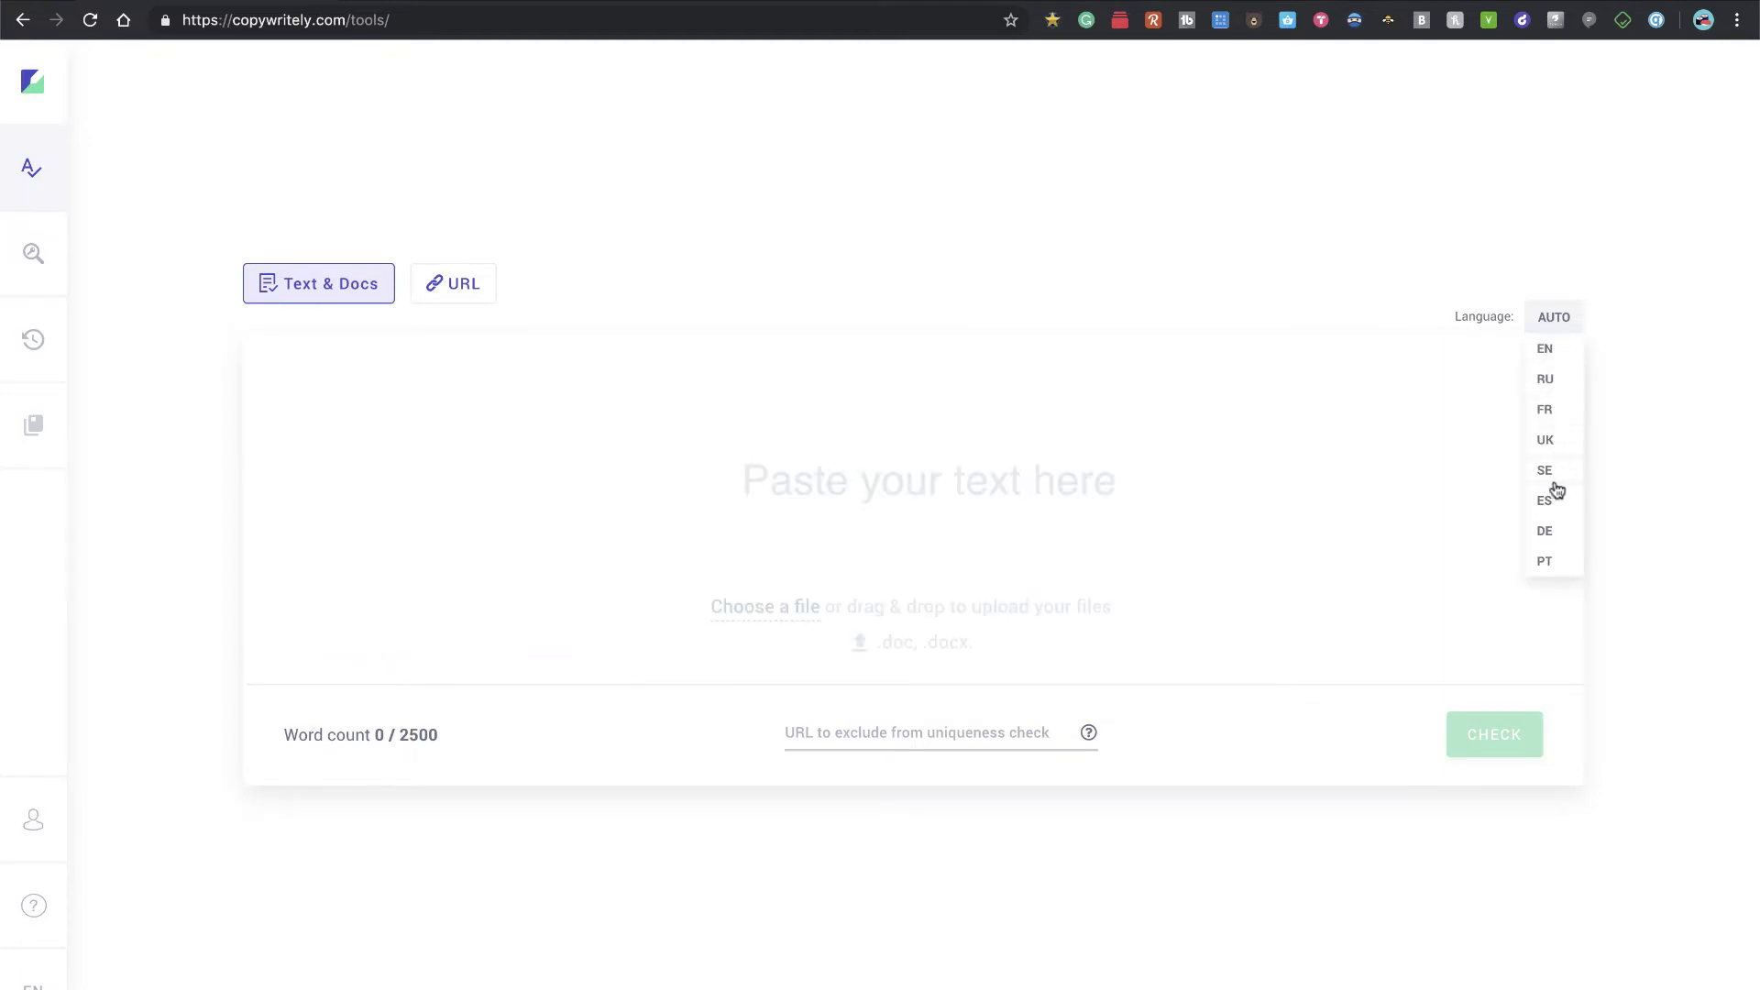
pyautogui.click(1555, 321)
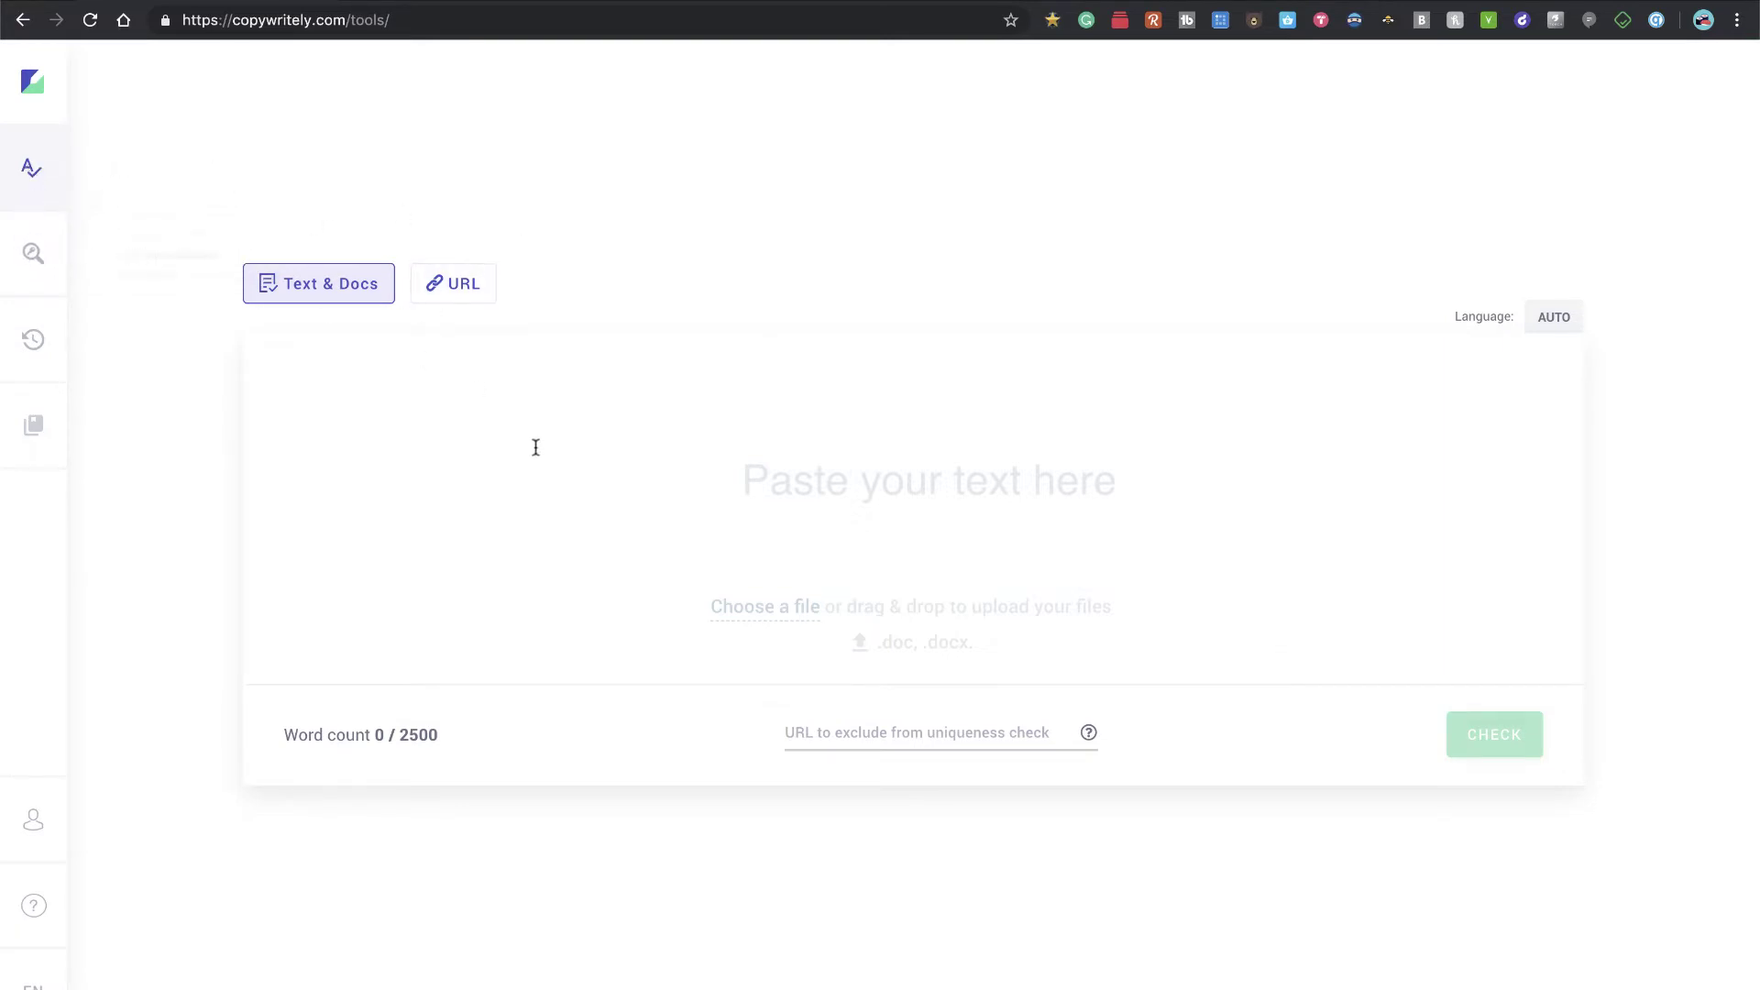
# Step: Open the SERP analyzer and inspect its Keyword field, google.com search engine and Compare url field
pyautogui.click(33, 253)
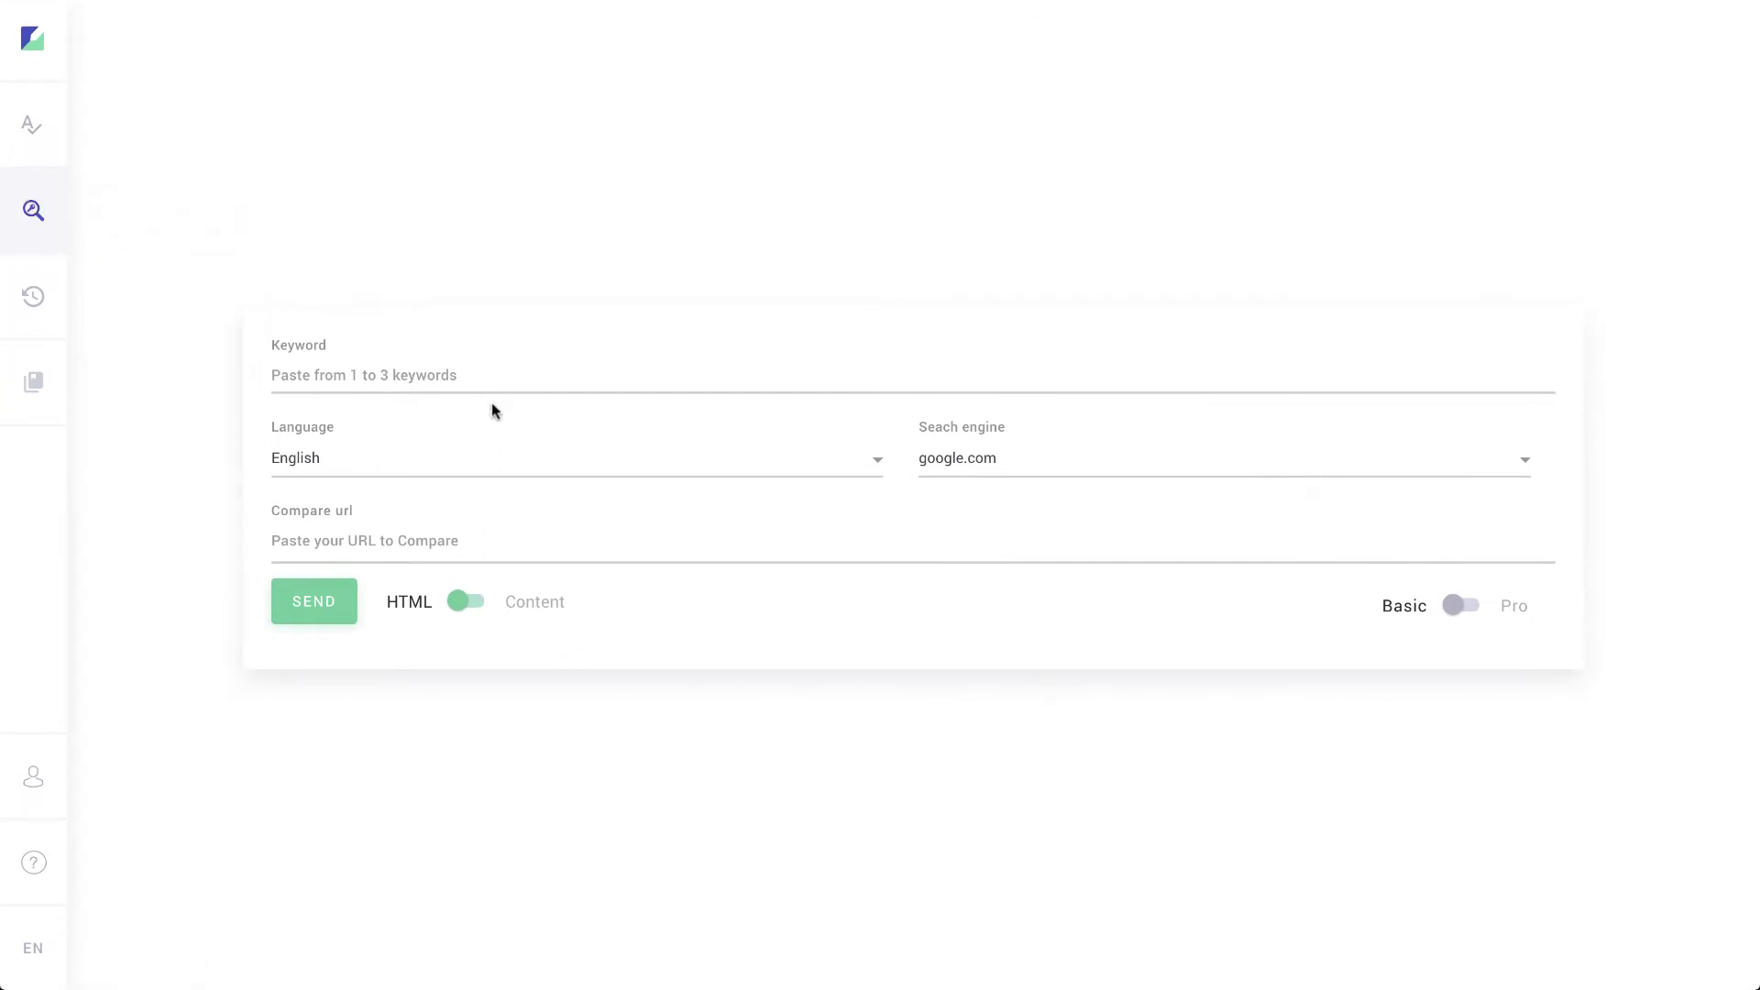
pyautogui.click(371, 378)
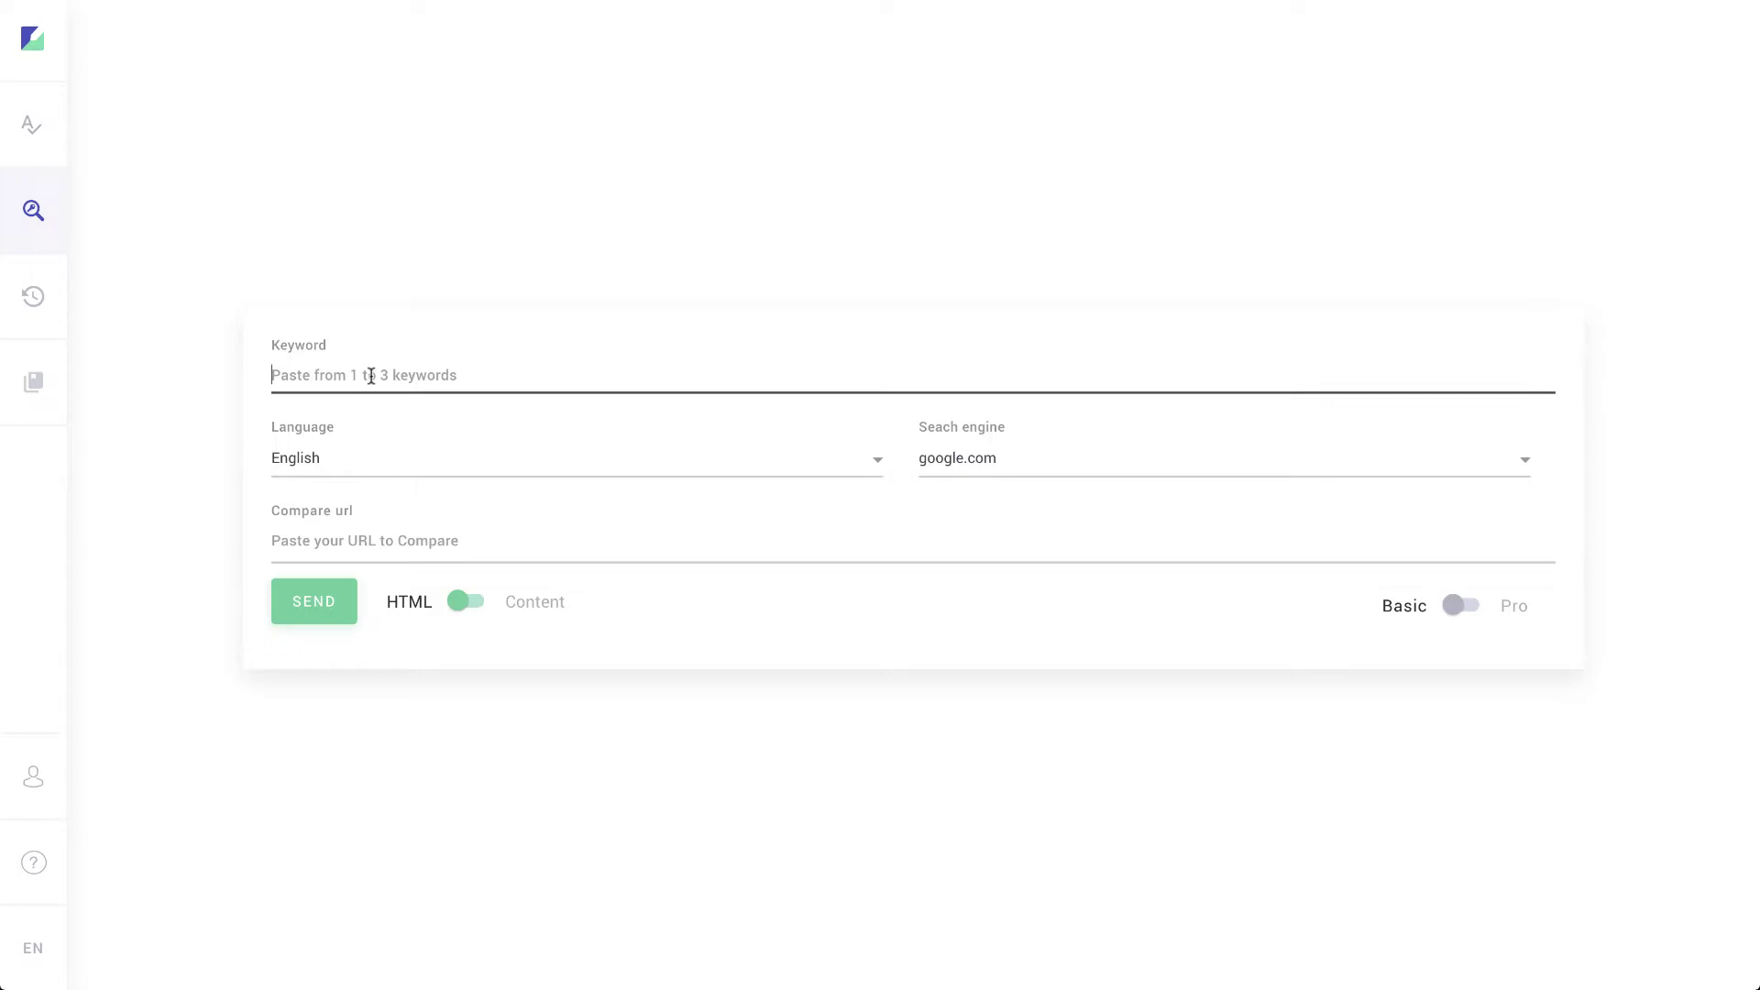
pyautogui.click(1028, 484)
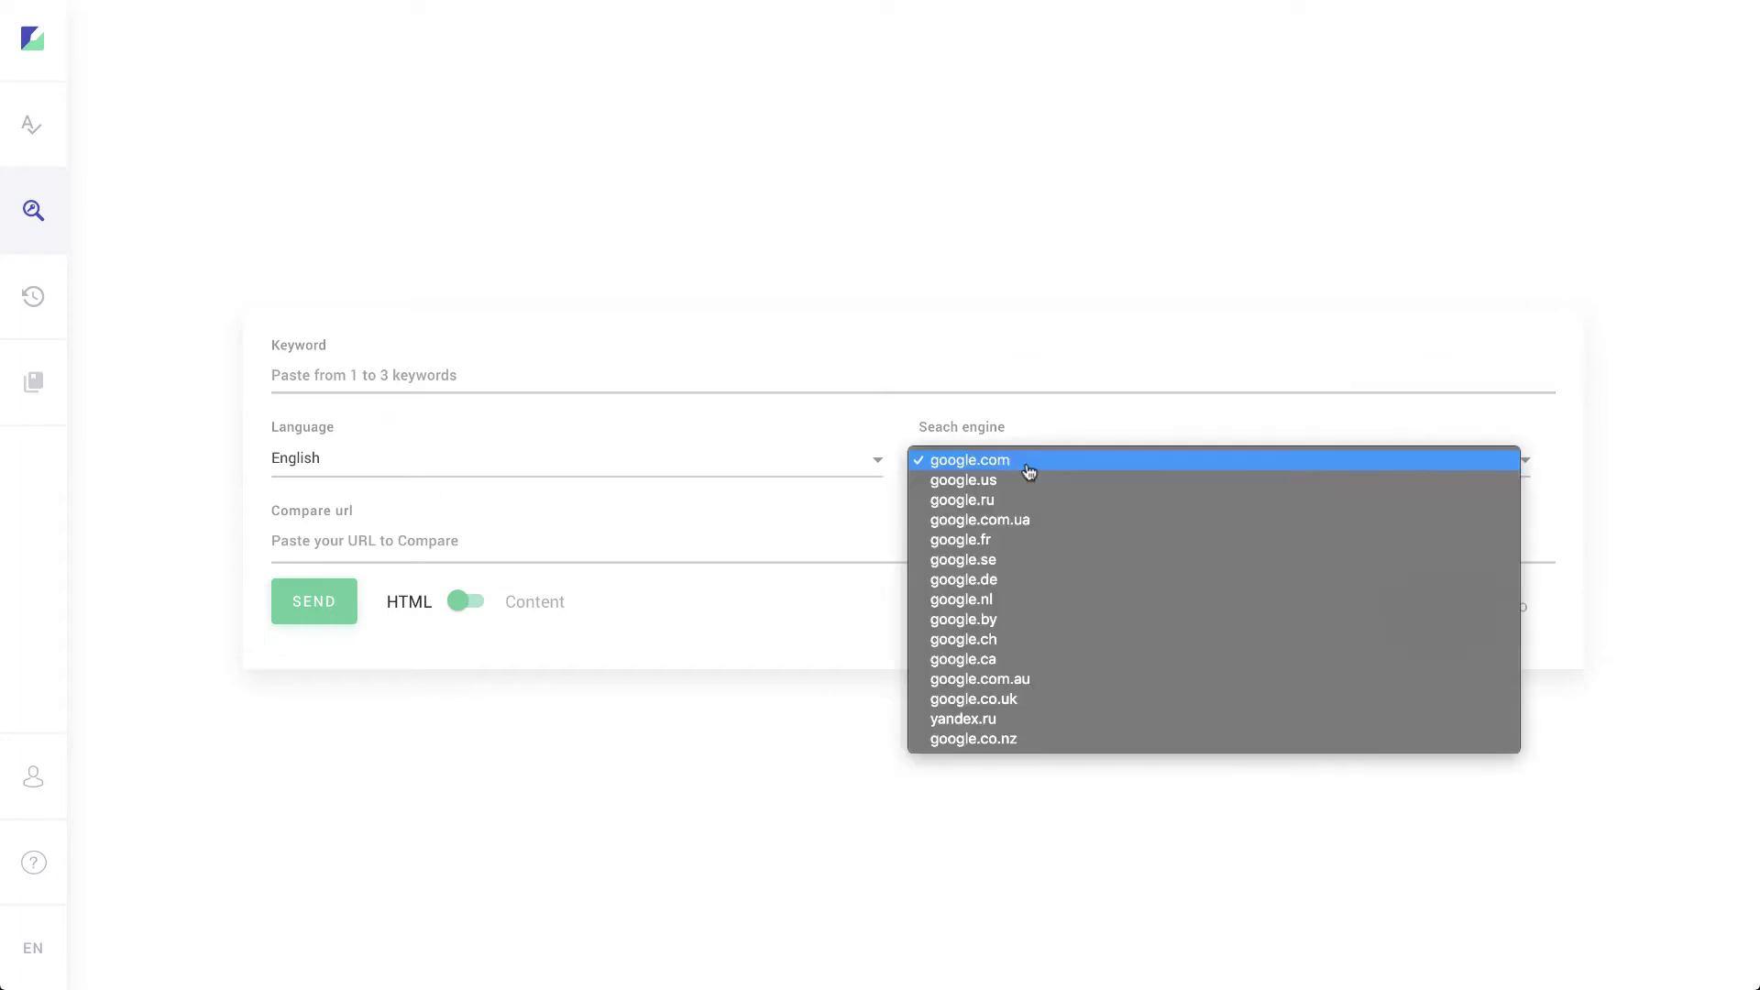
pyautogui.click(1007, 427)
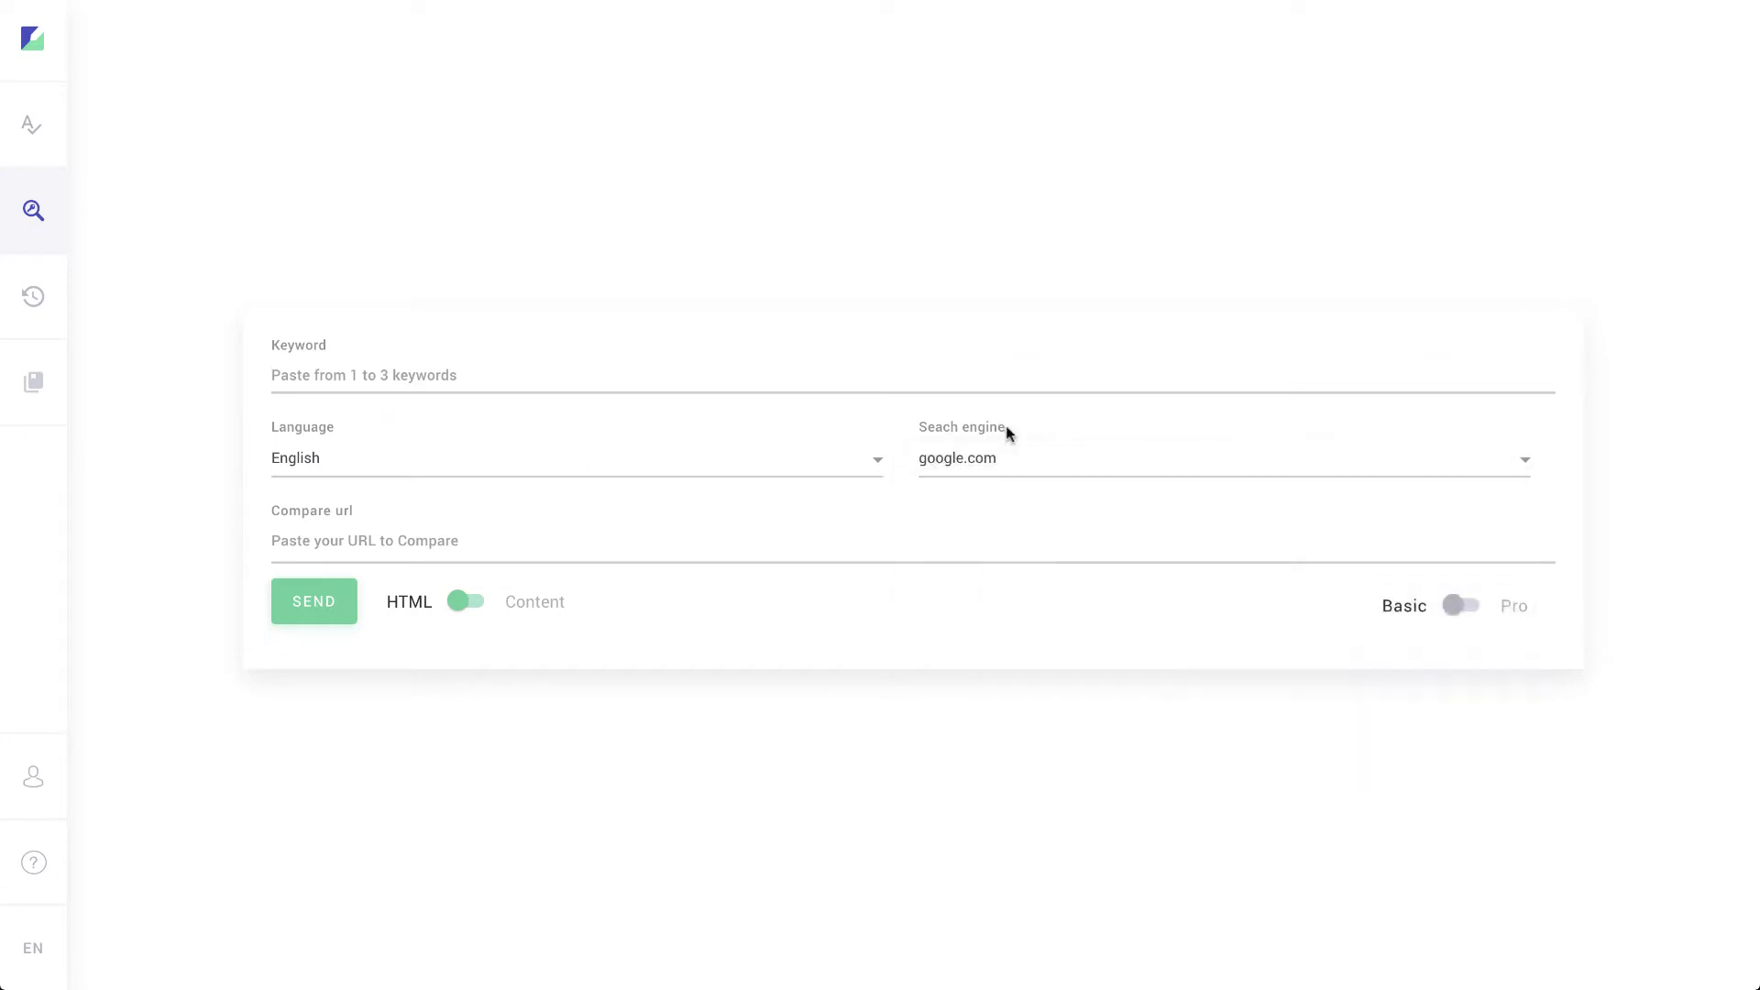
pyautogui.click(588, 548)
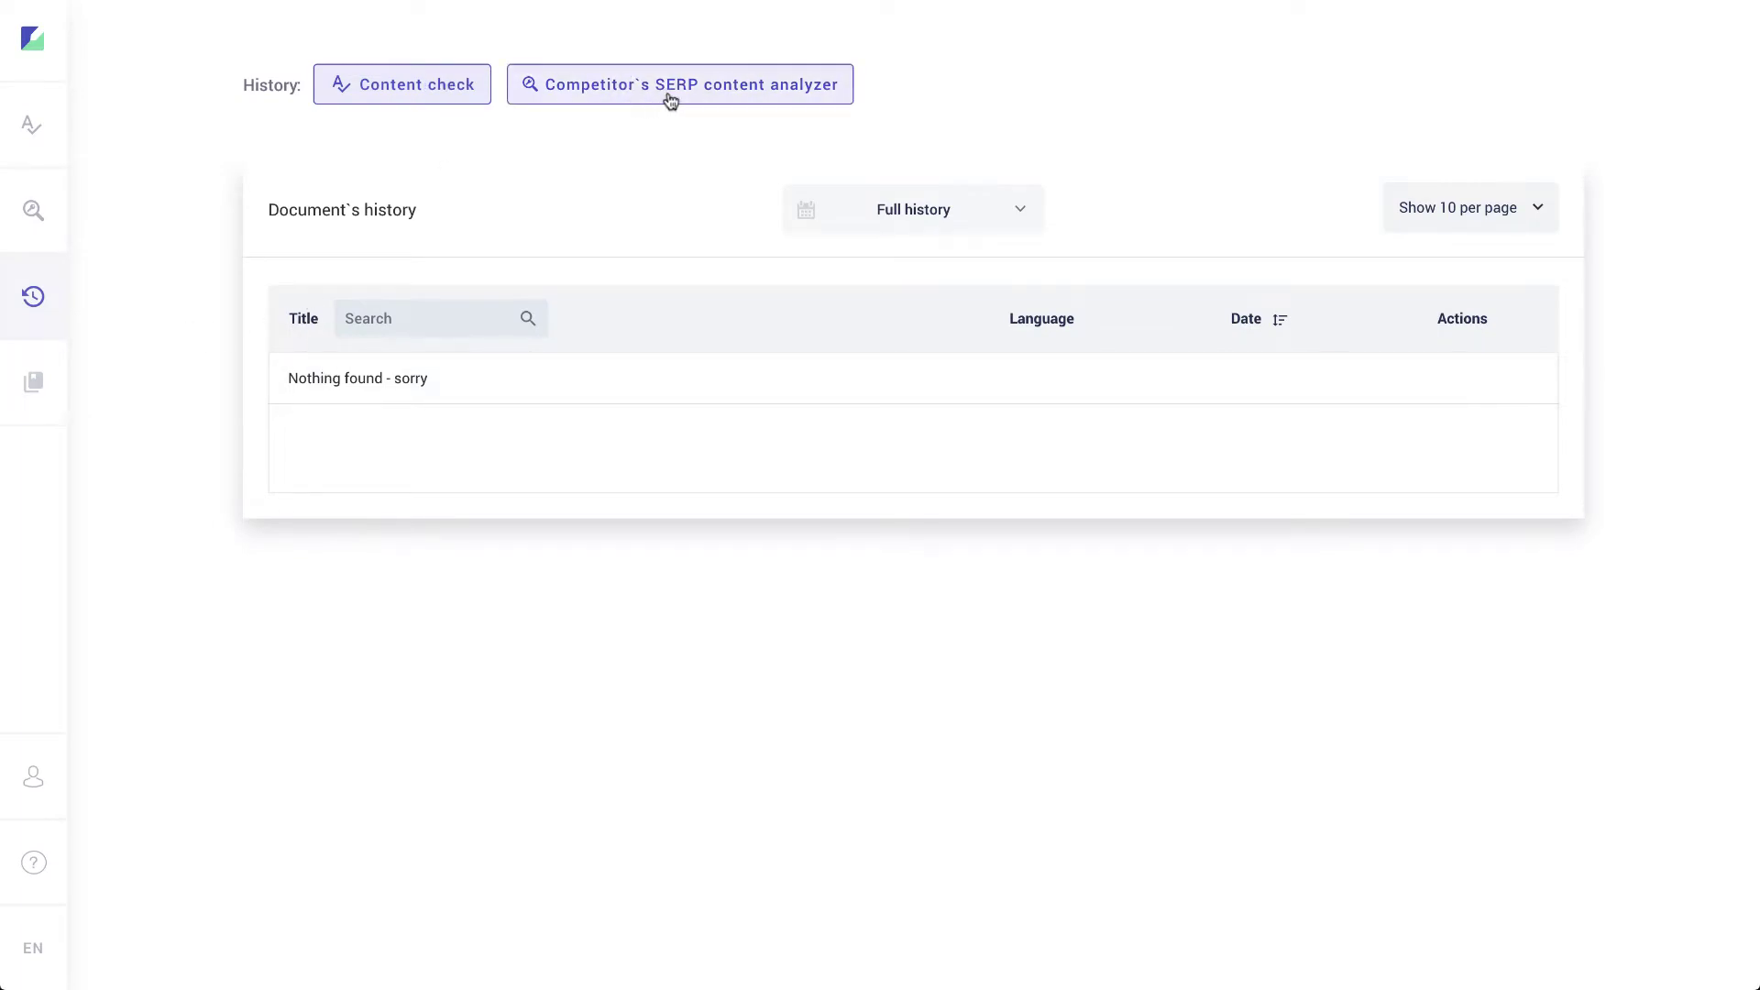
# Step: Look over the Keywords unique identifier's entry box, then return to the Check content tool
pyautogui.click(34, 381)
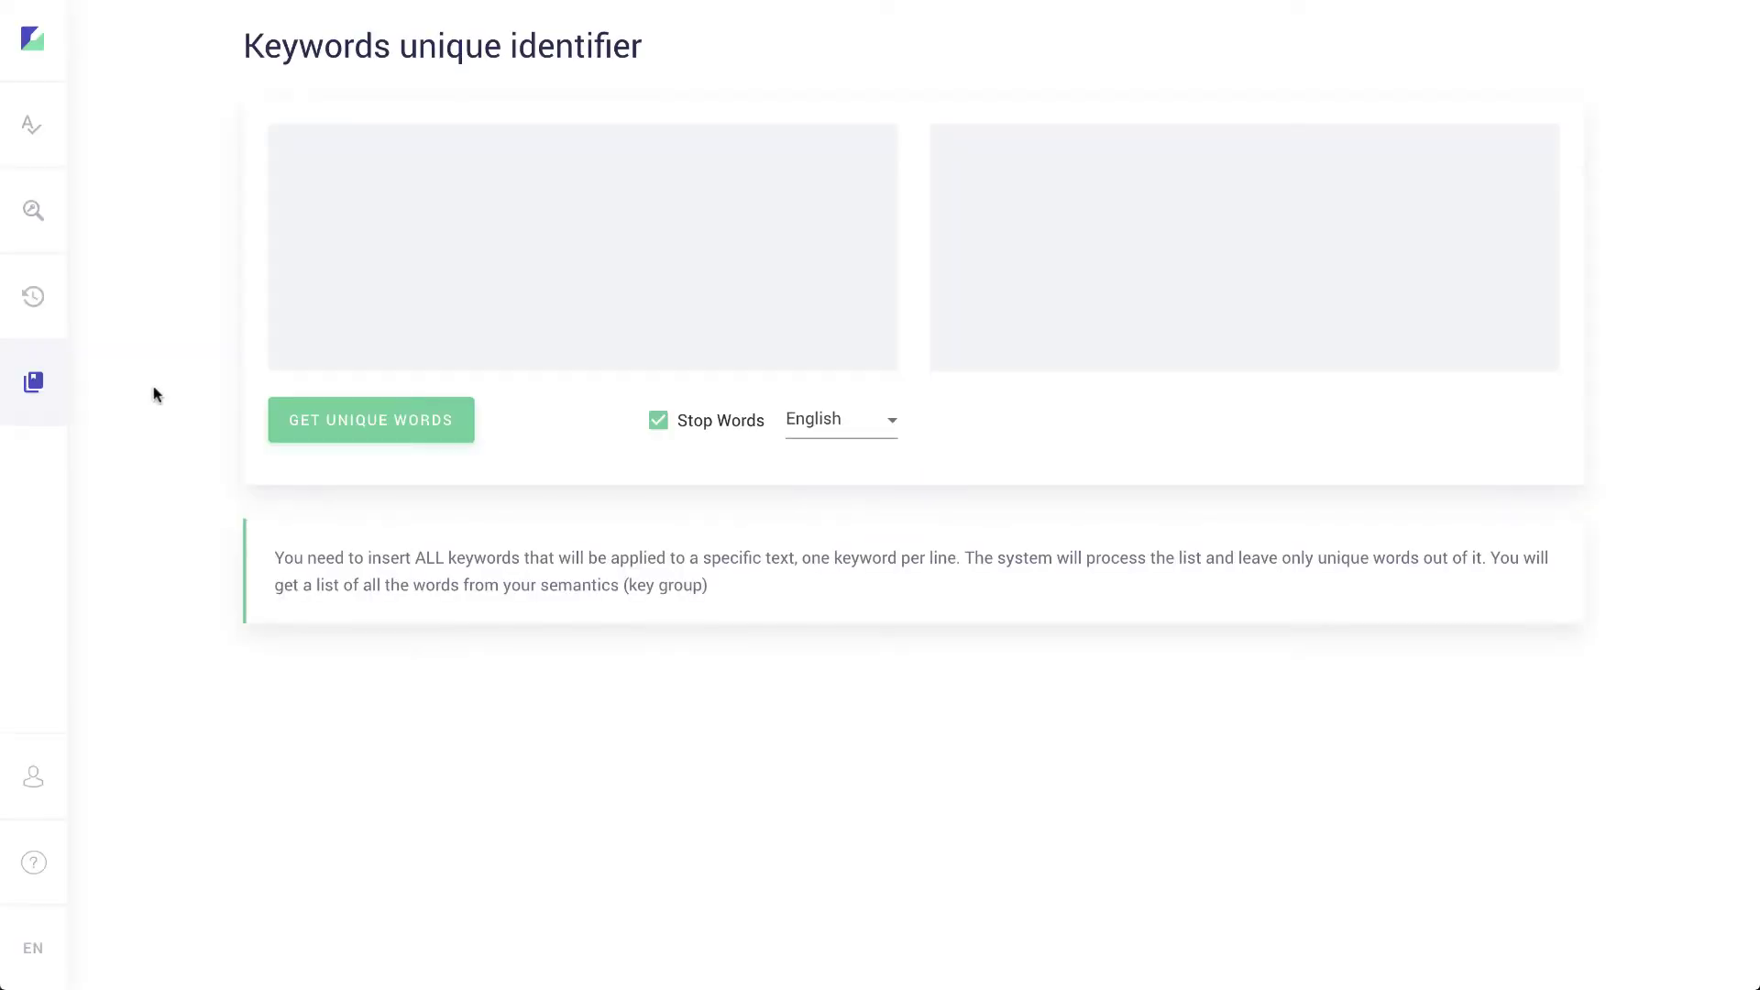
pyautogui.click(561, 184)
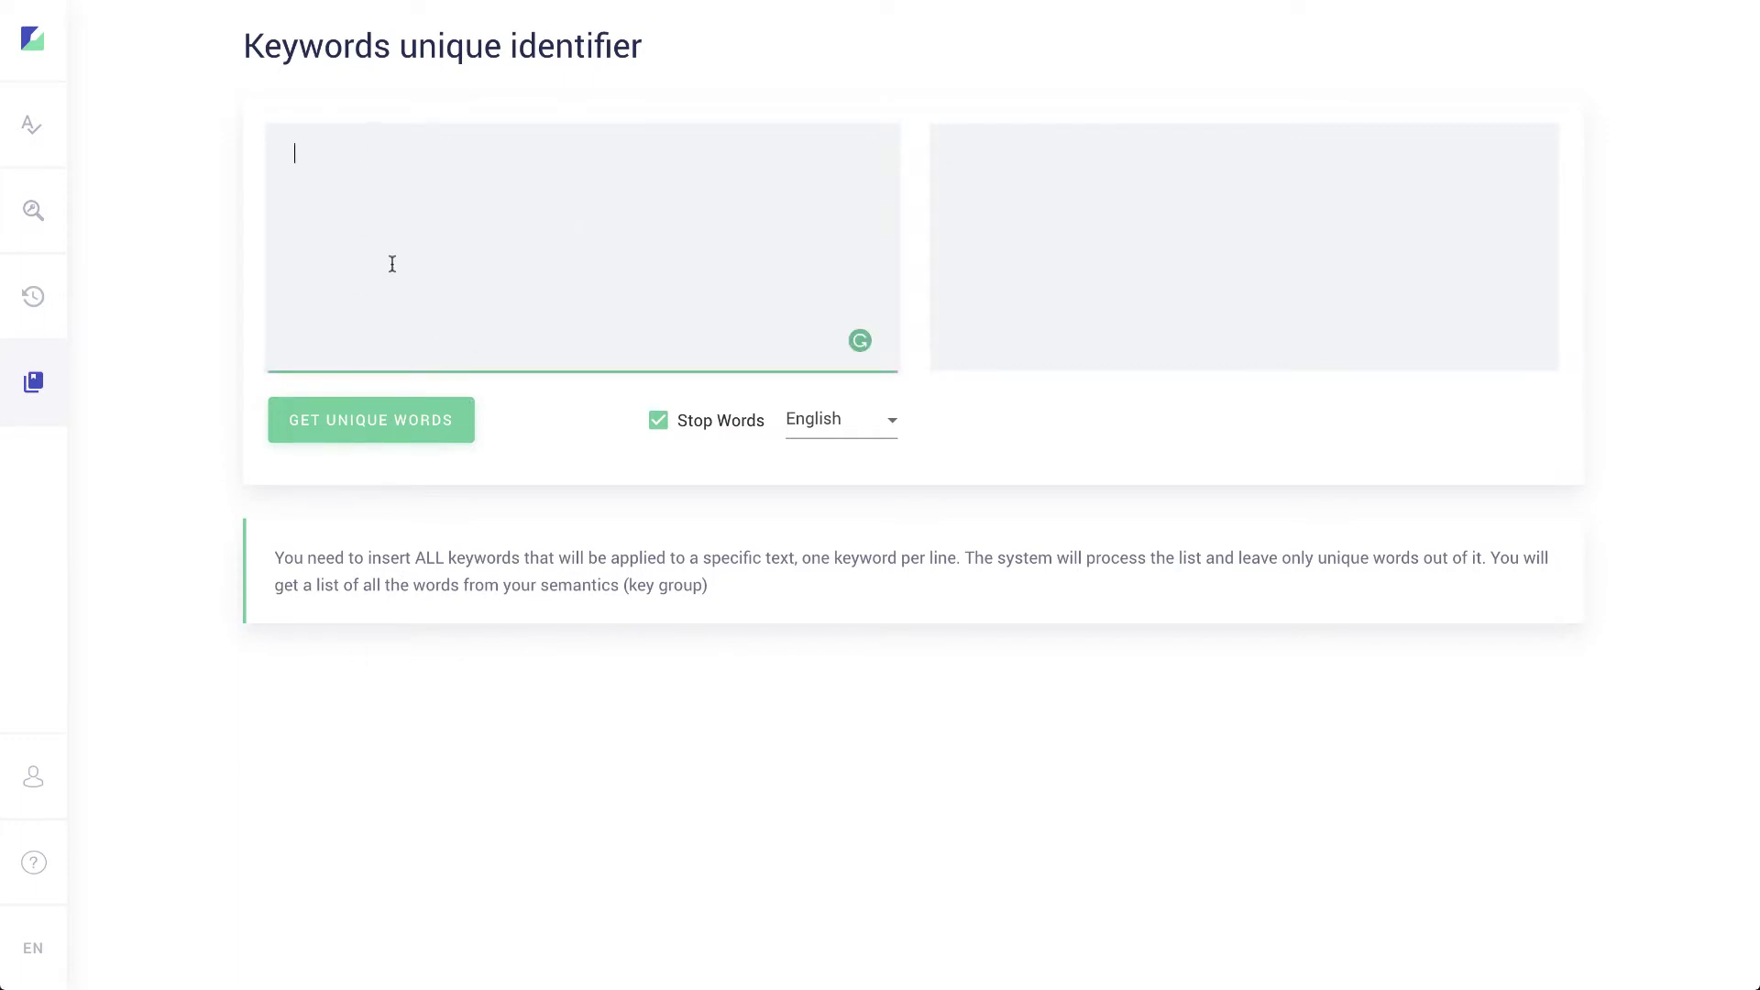
pyautogui.moveTo(36, 779)
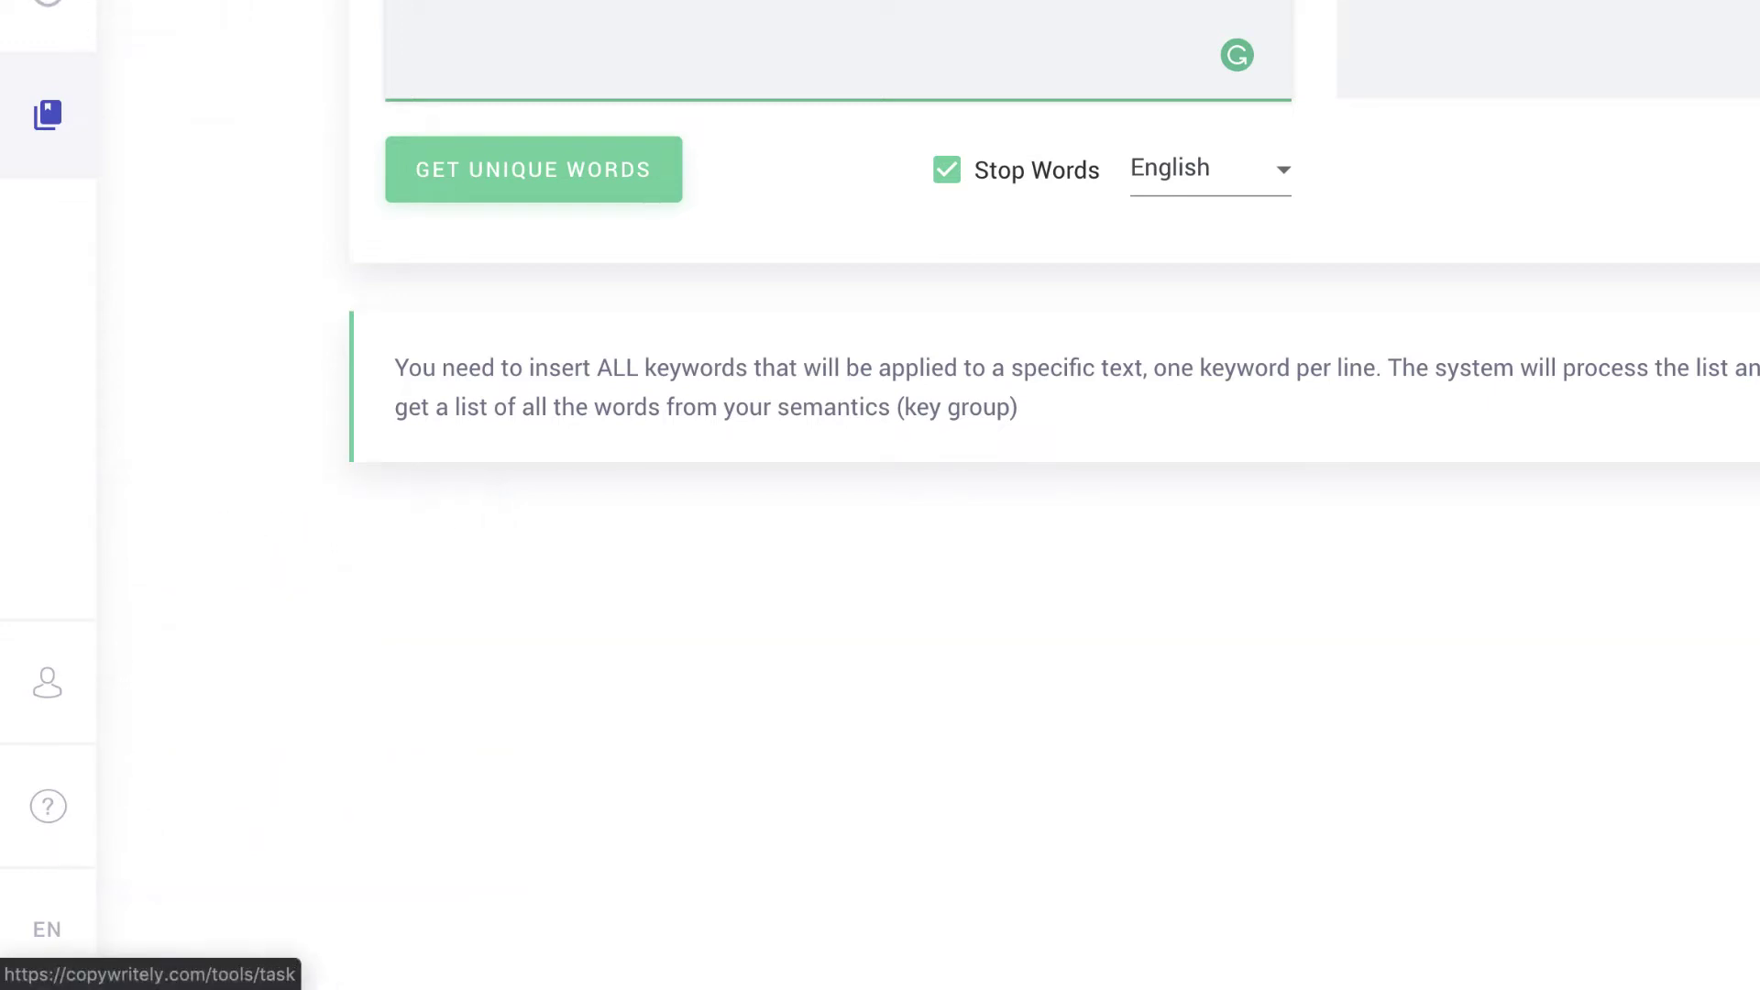
pyautogui.moveTo(65, 693)
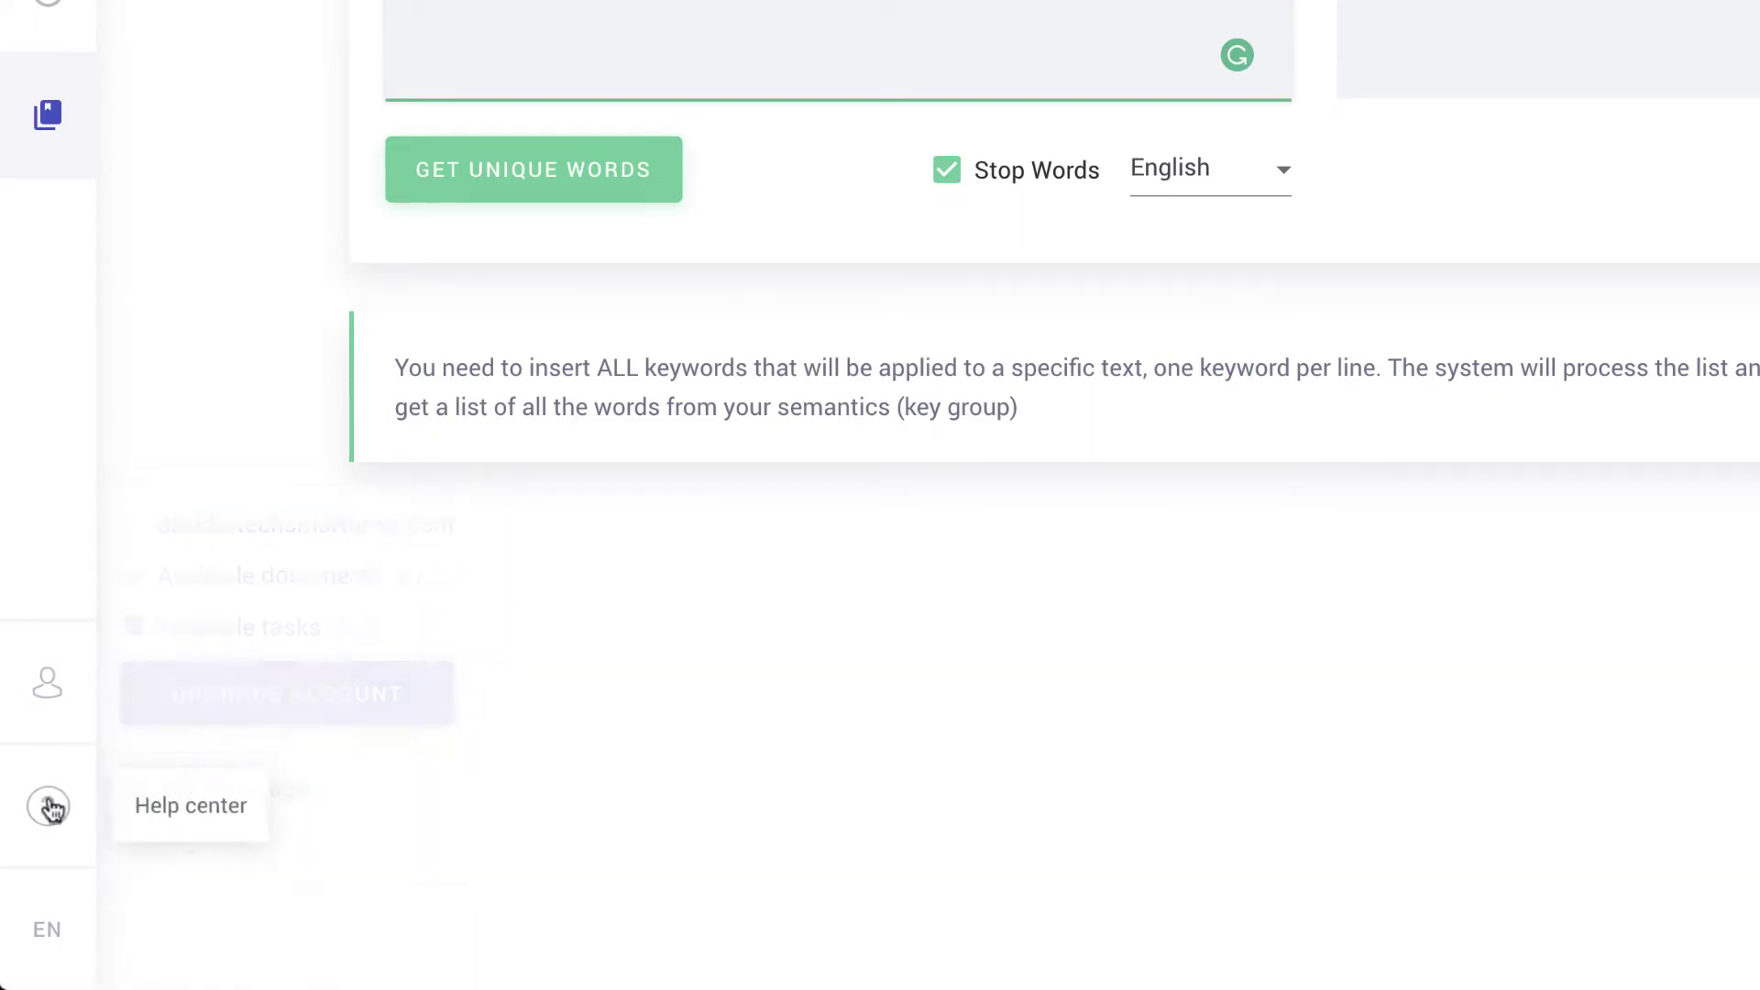
pyautogui.moveTo(45, 930)
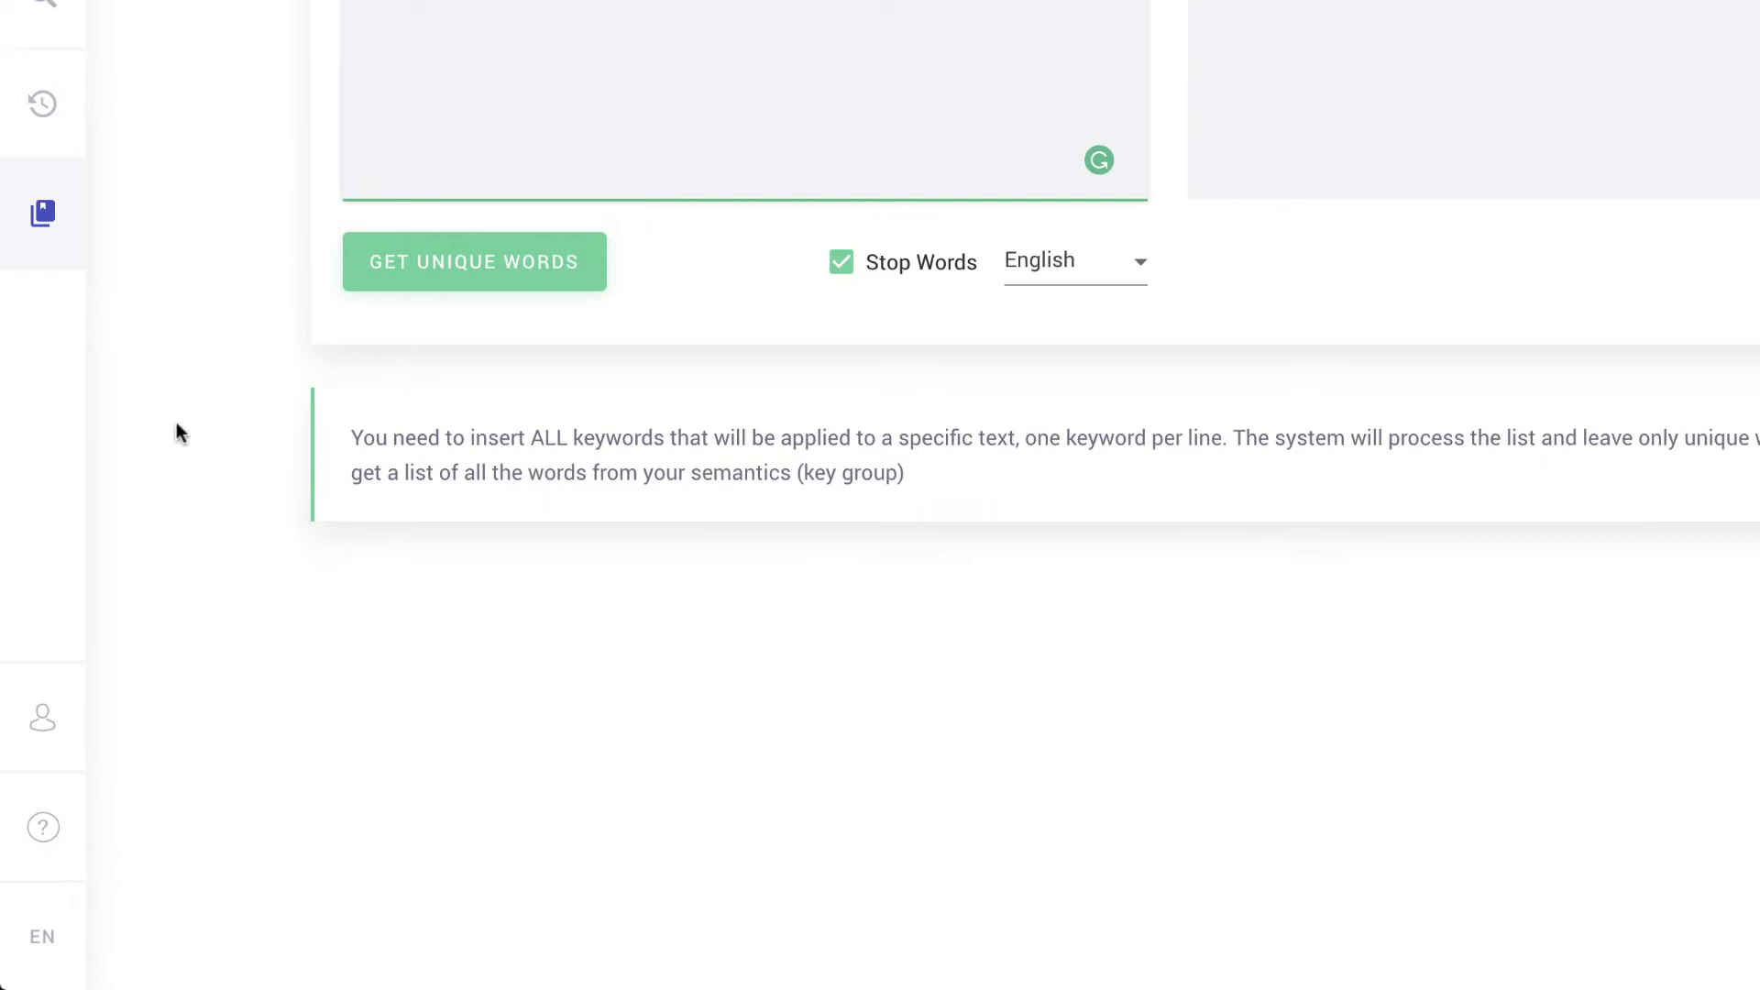
pyautogui.click(33, 128)
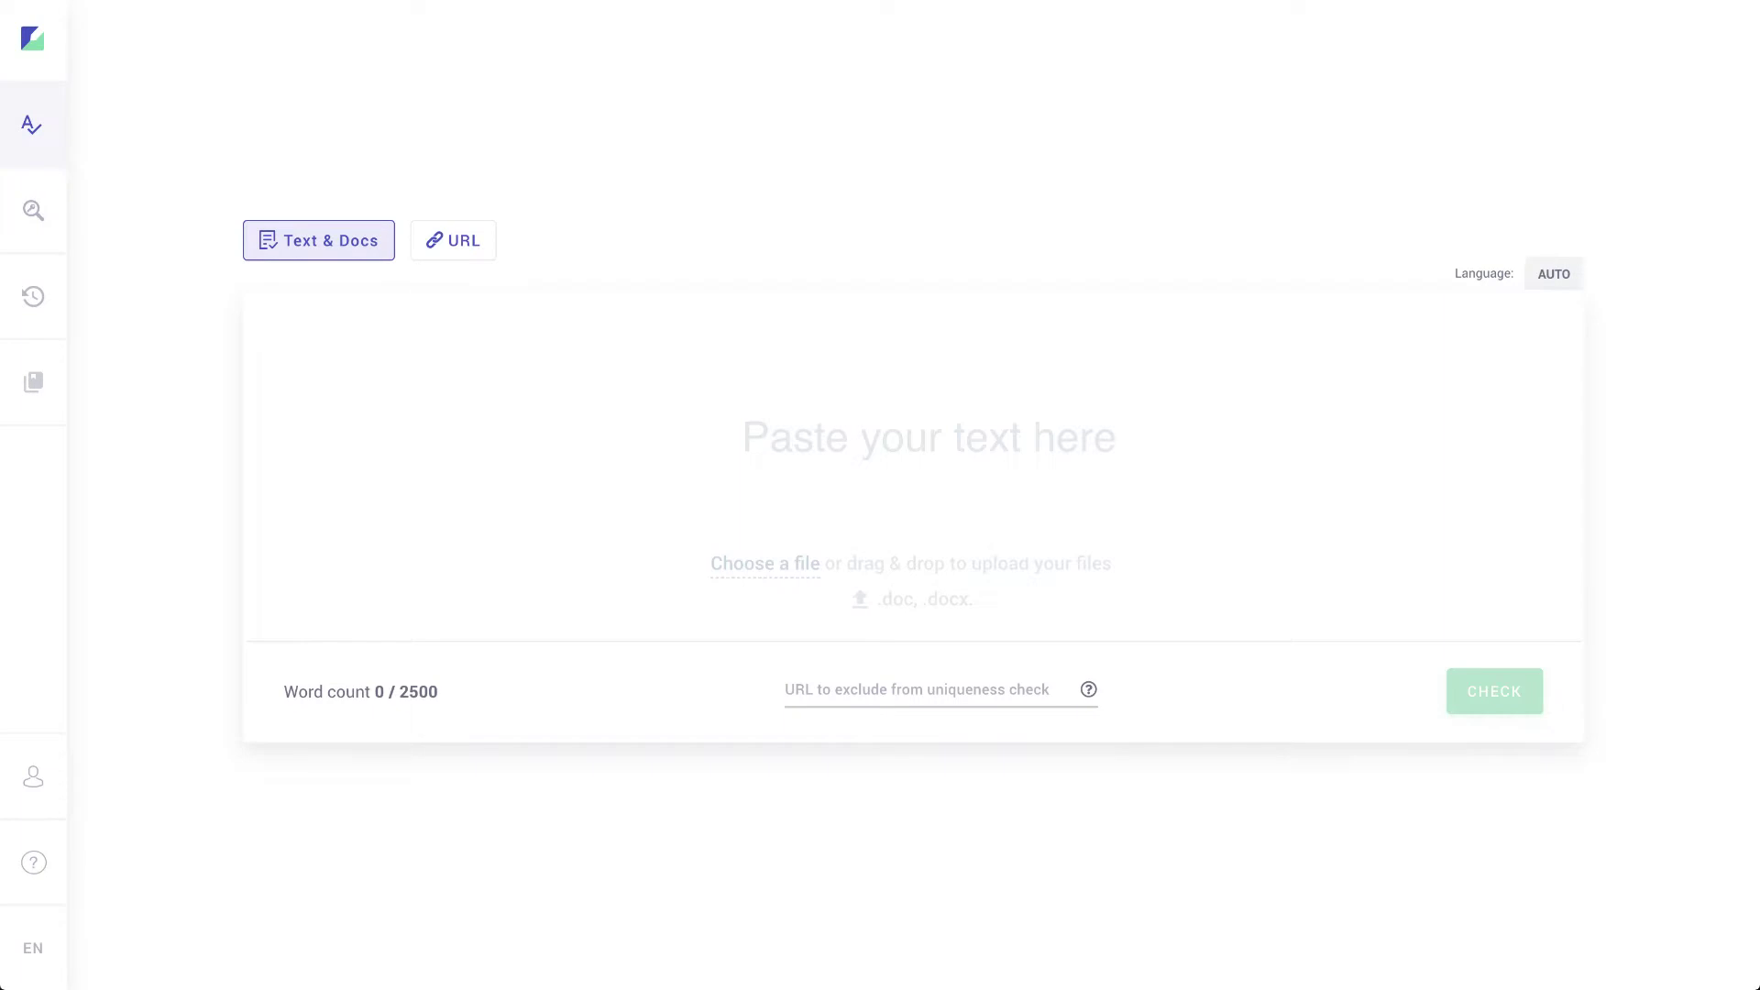
# Step: Select and copy the whole '5 Best ETL Tools Available In 2019' article in Pastebin
pyautogui.hotkey('ctrl', 'Tab')
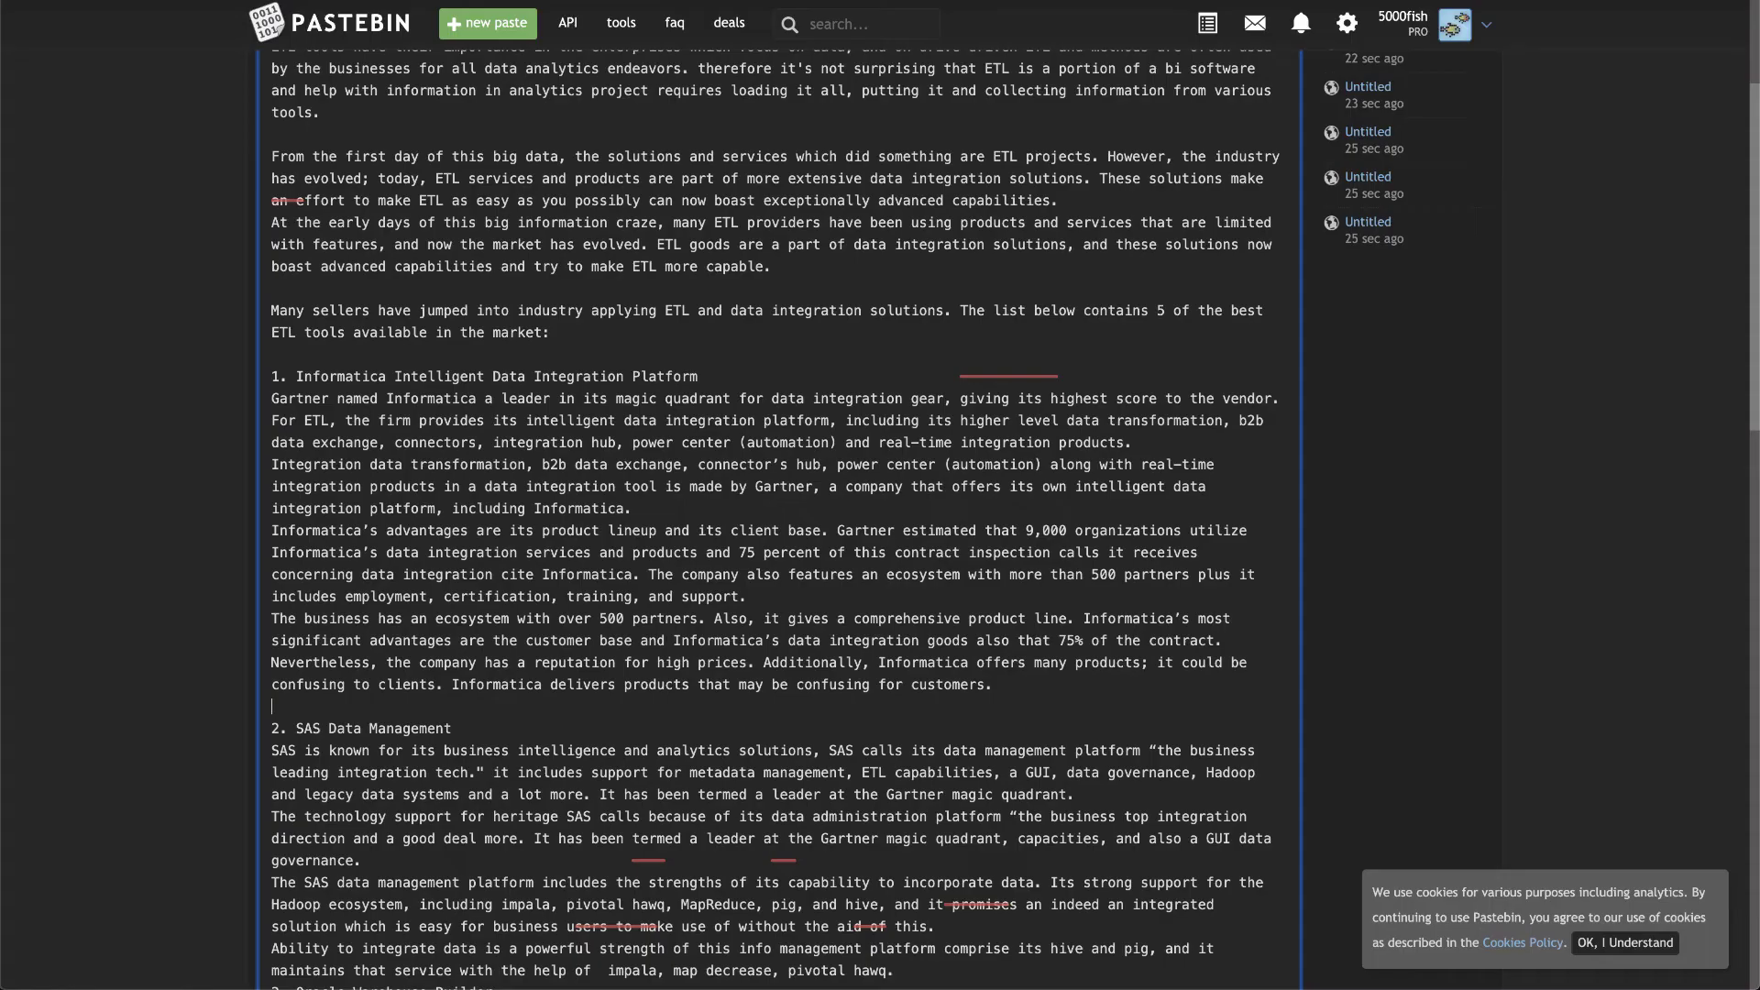
pyautogui.scroll(3, 385, 226)
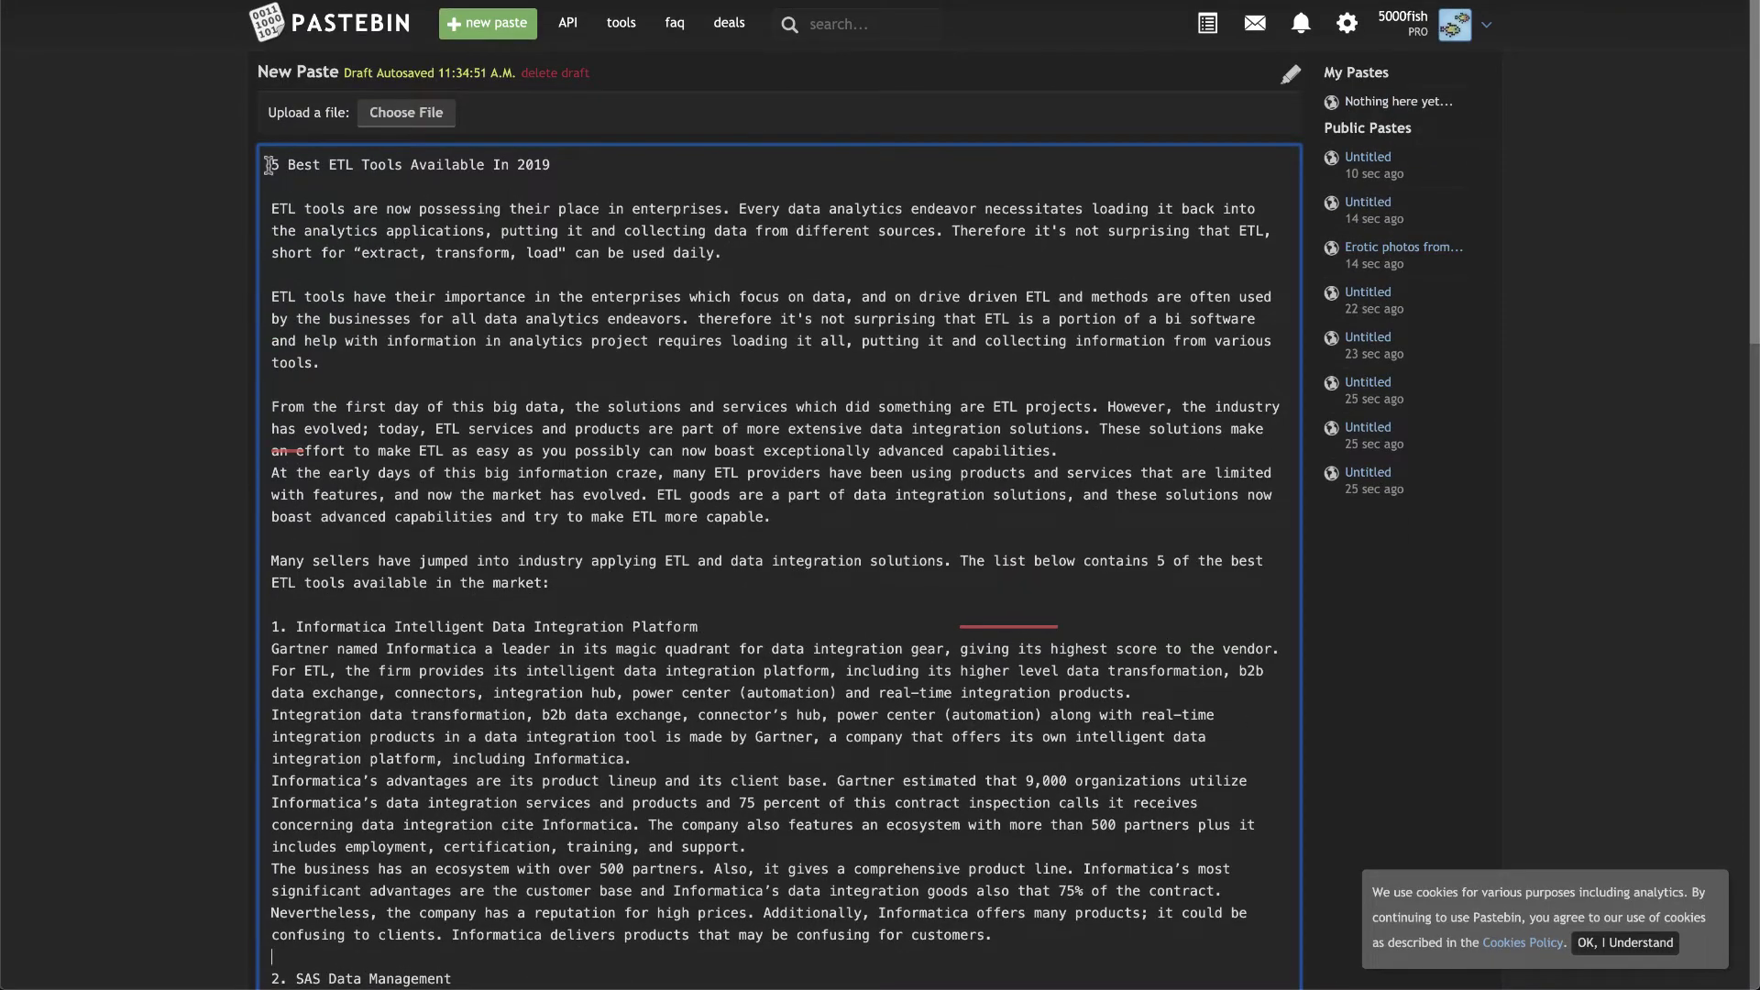
pyautogui.moveTo(272, 165); pyautogui.dragTo(672, 983)
pyautogui.scroll(15, 728, 398)
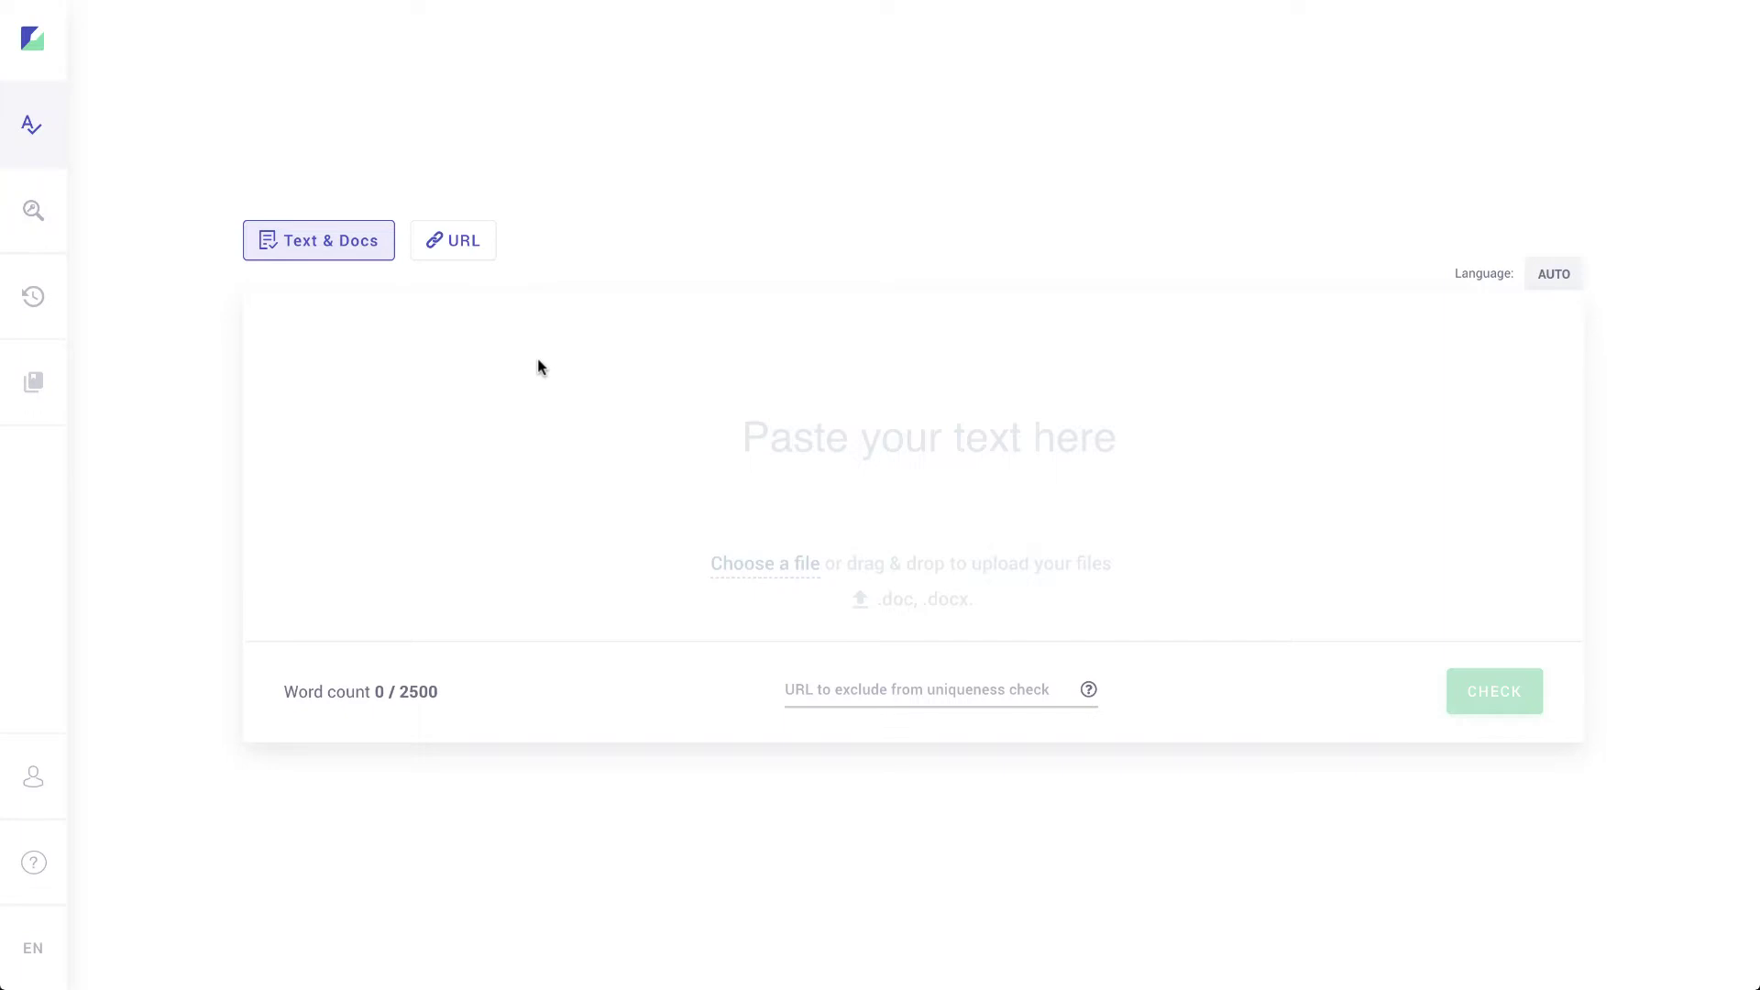
# Step: Paste the ETL article into the checker, moving its headline into the title field
pyautogui.click(705, 461)
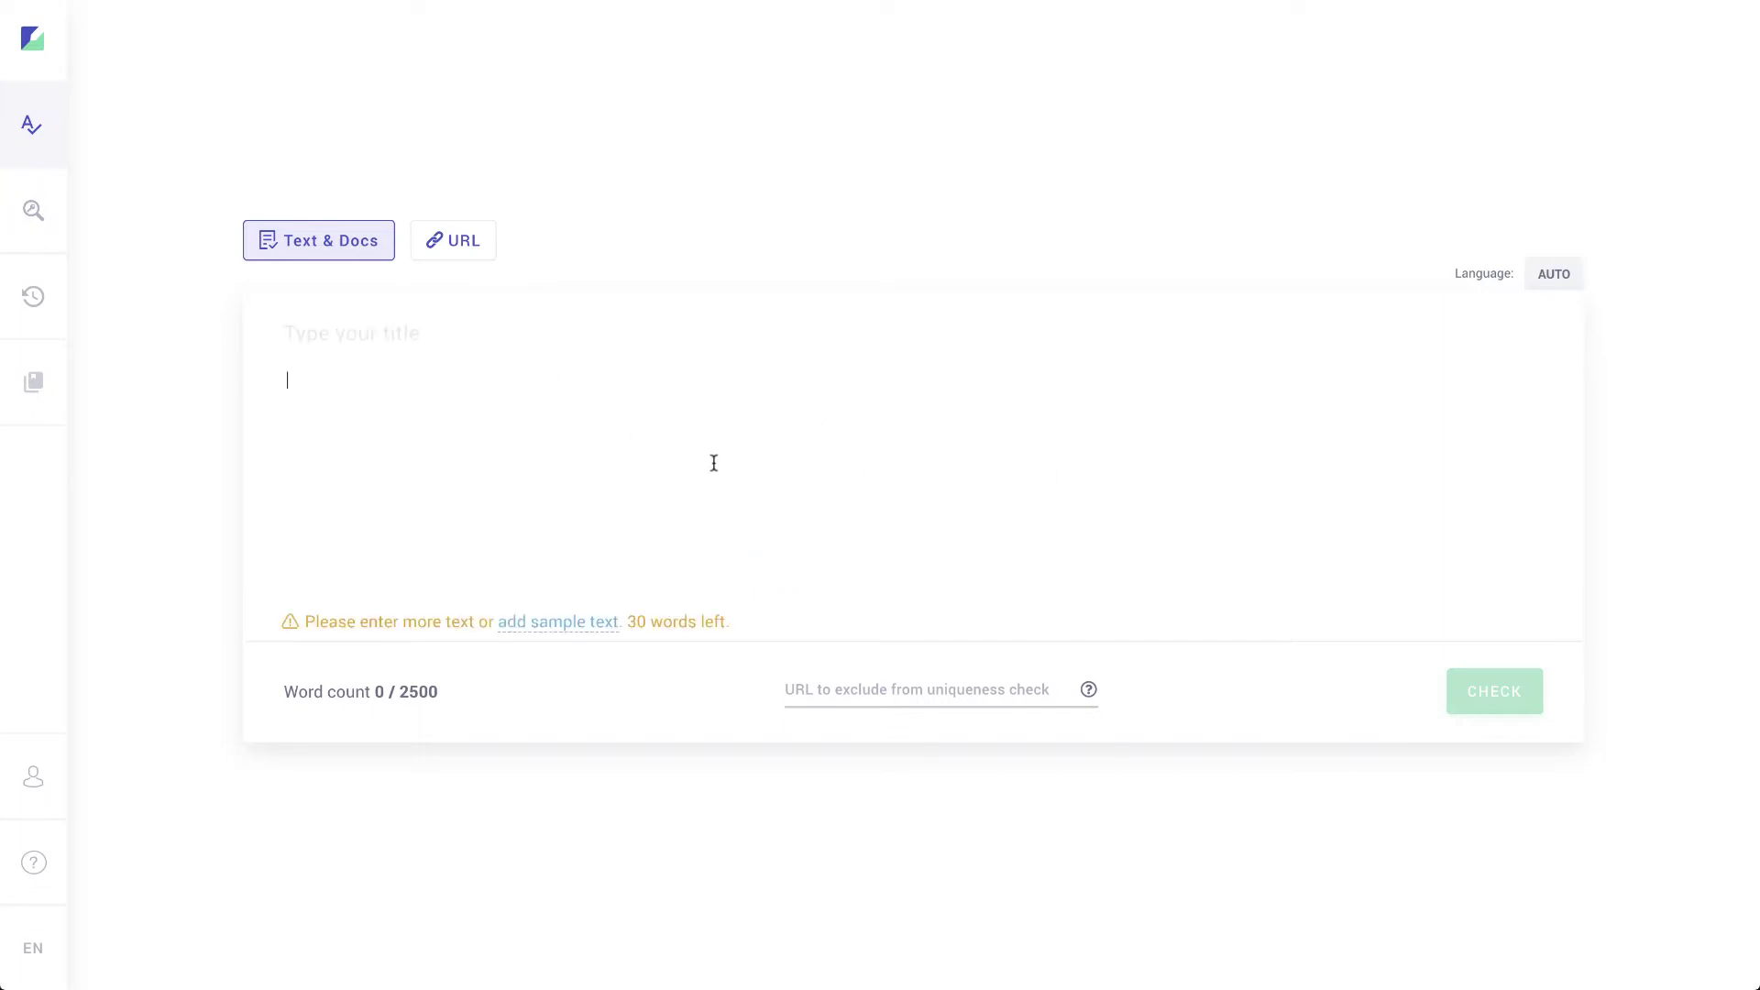
pyautogui.hotkey('ctrl', 'v')
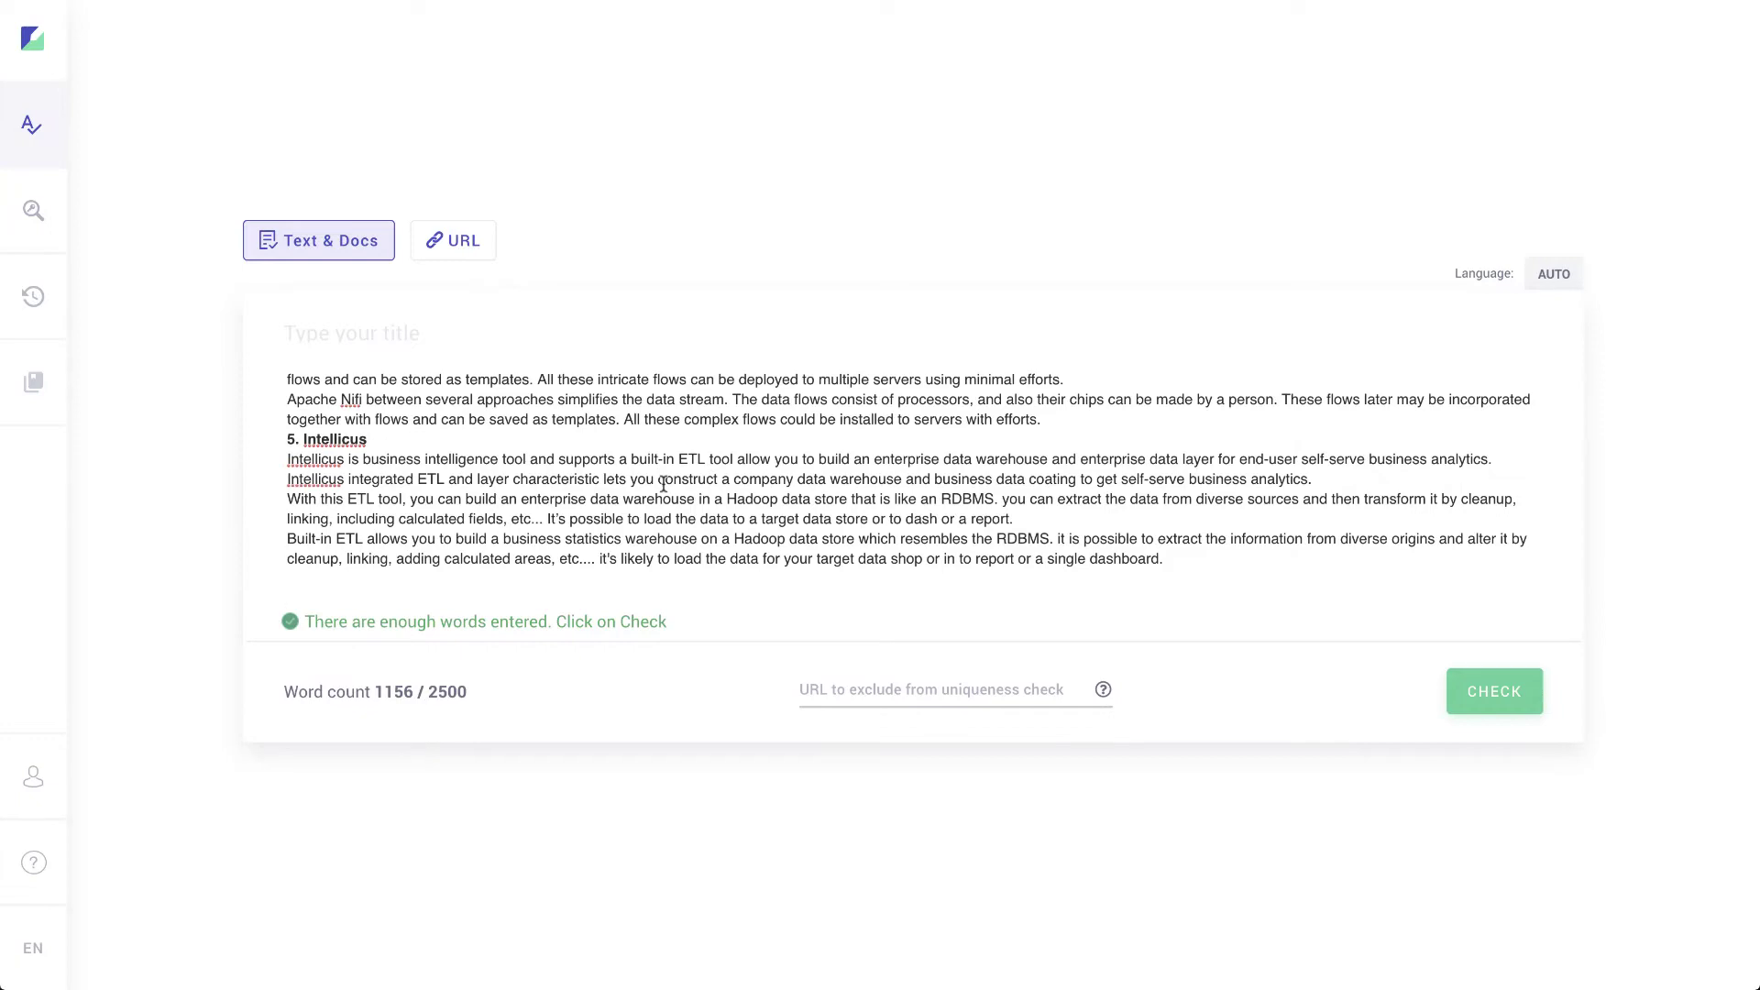
pyautogui.scroll(15, 664, 483)
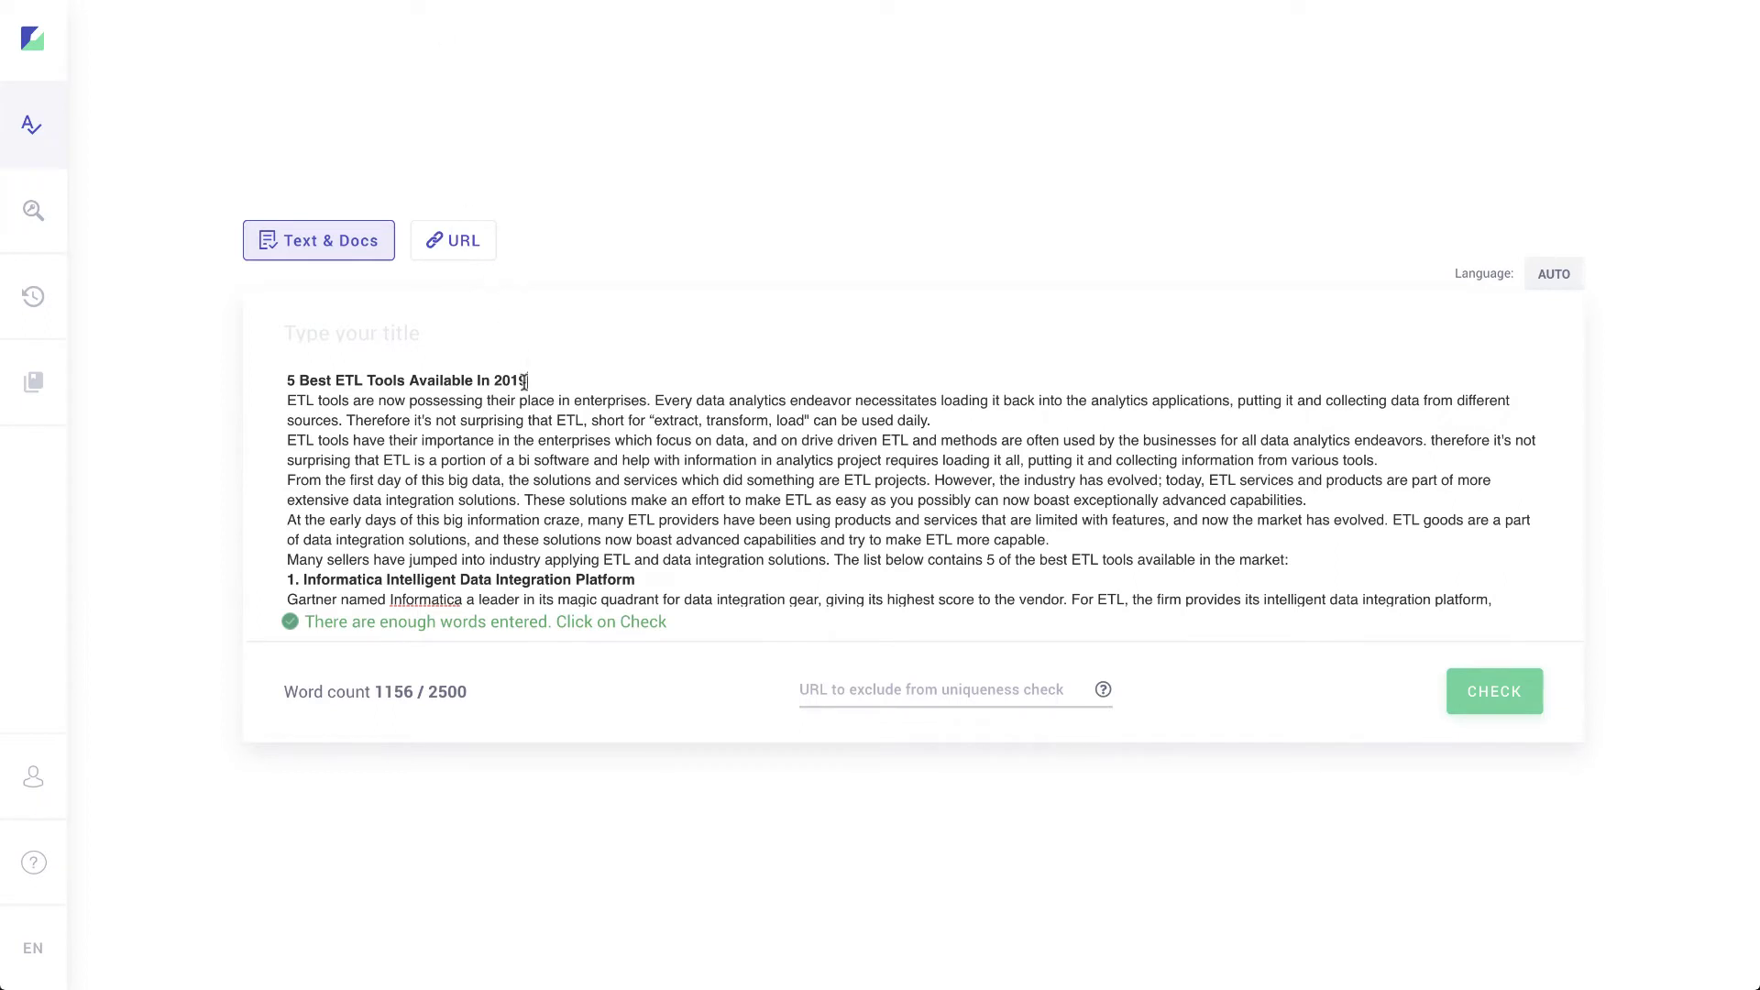
pyautogui.moveTo(525, 380); pyautogui.dragTo(283, 380)
pyautogui.hotkey('ctrl', 'c')
pyautogui.press('BackSpace')
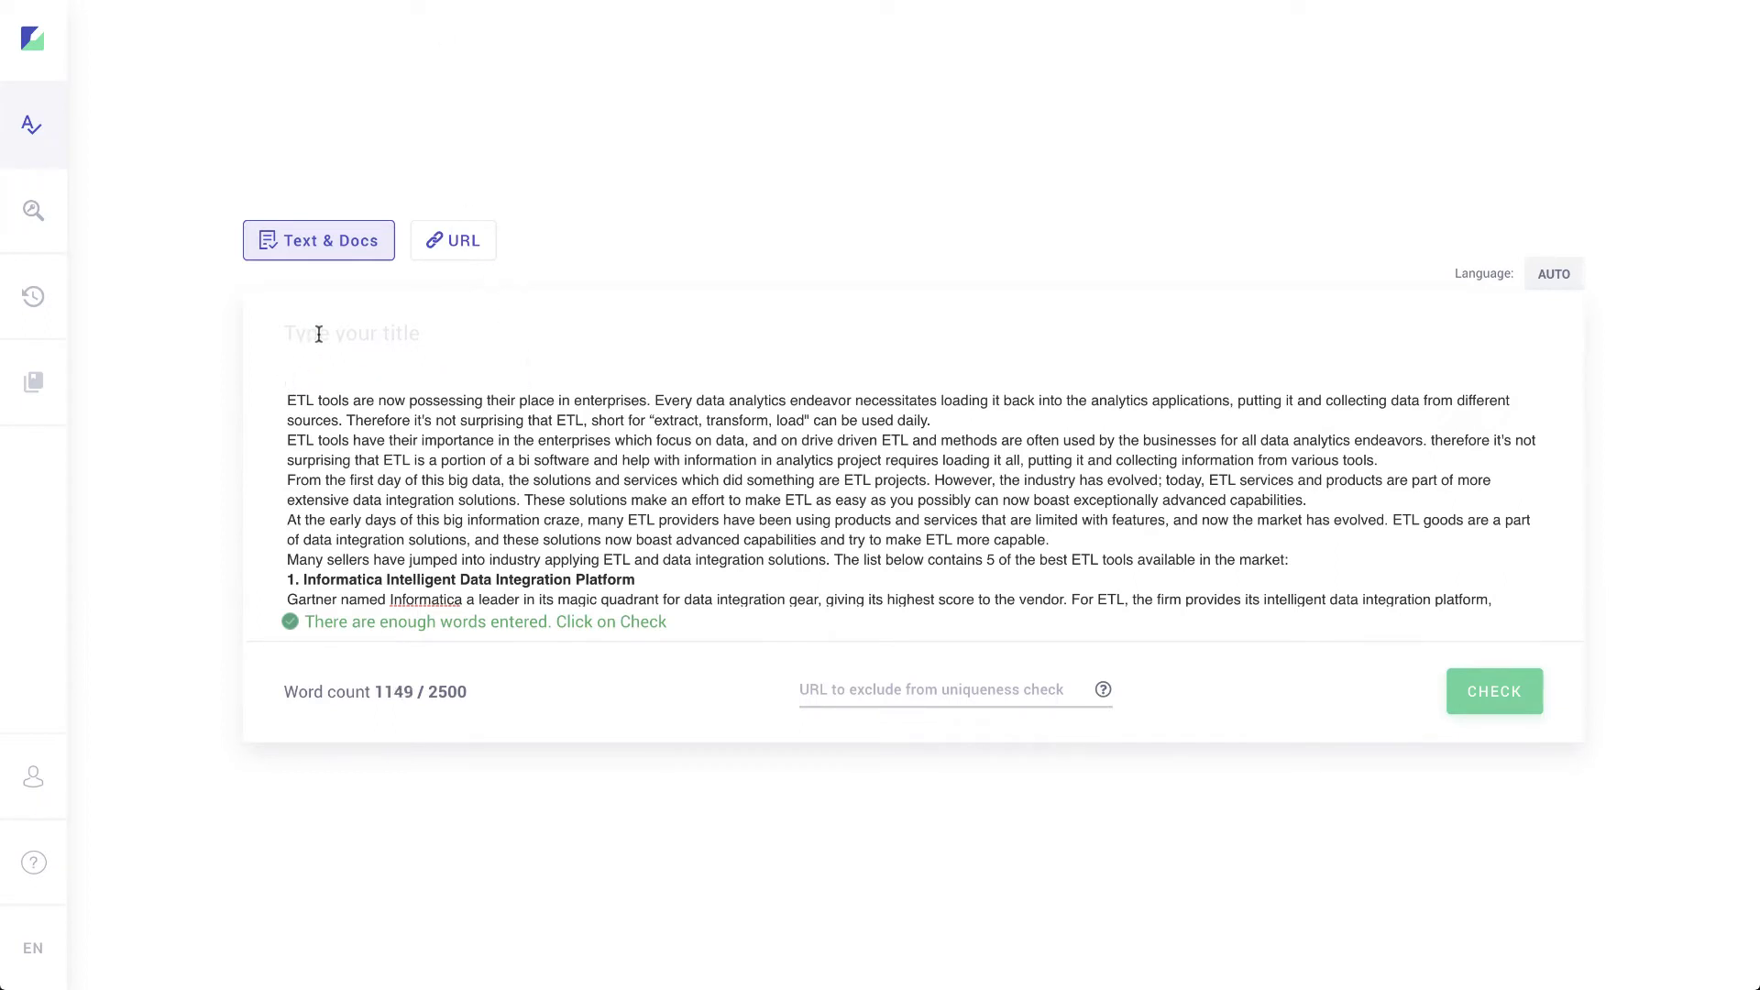
pyautogui.click(318, 334)
pyautogui.hotkey('ctrl', 'v')
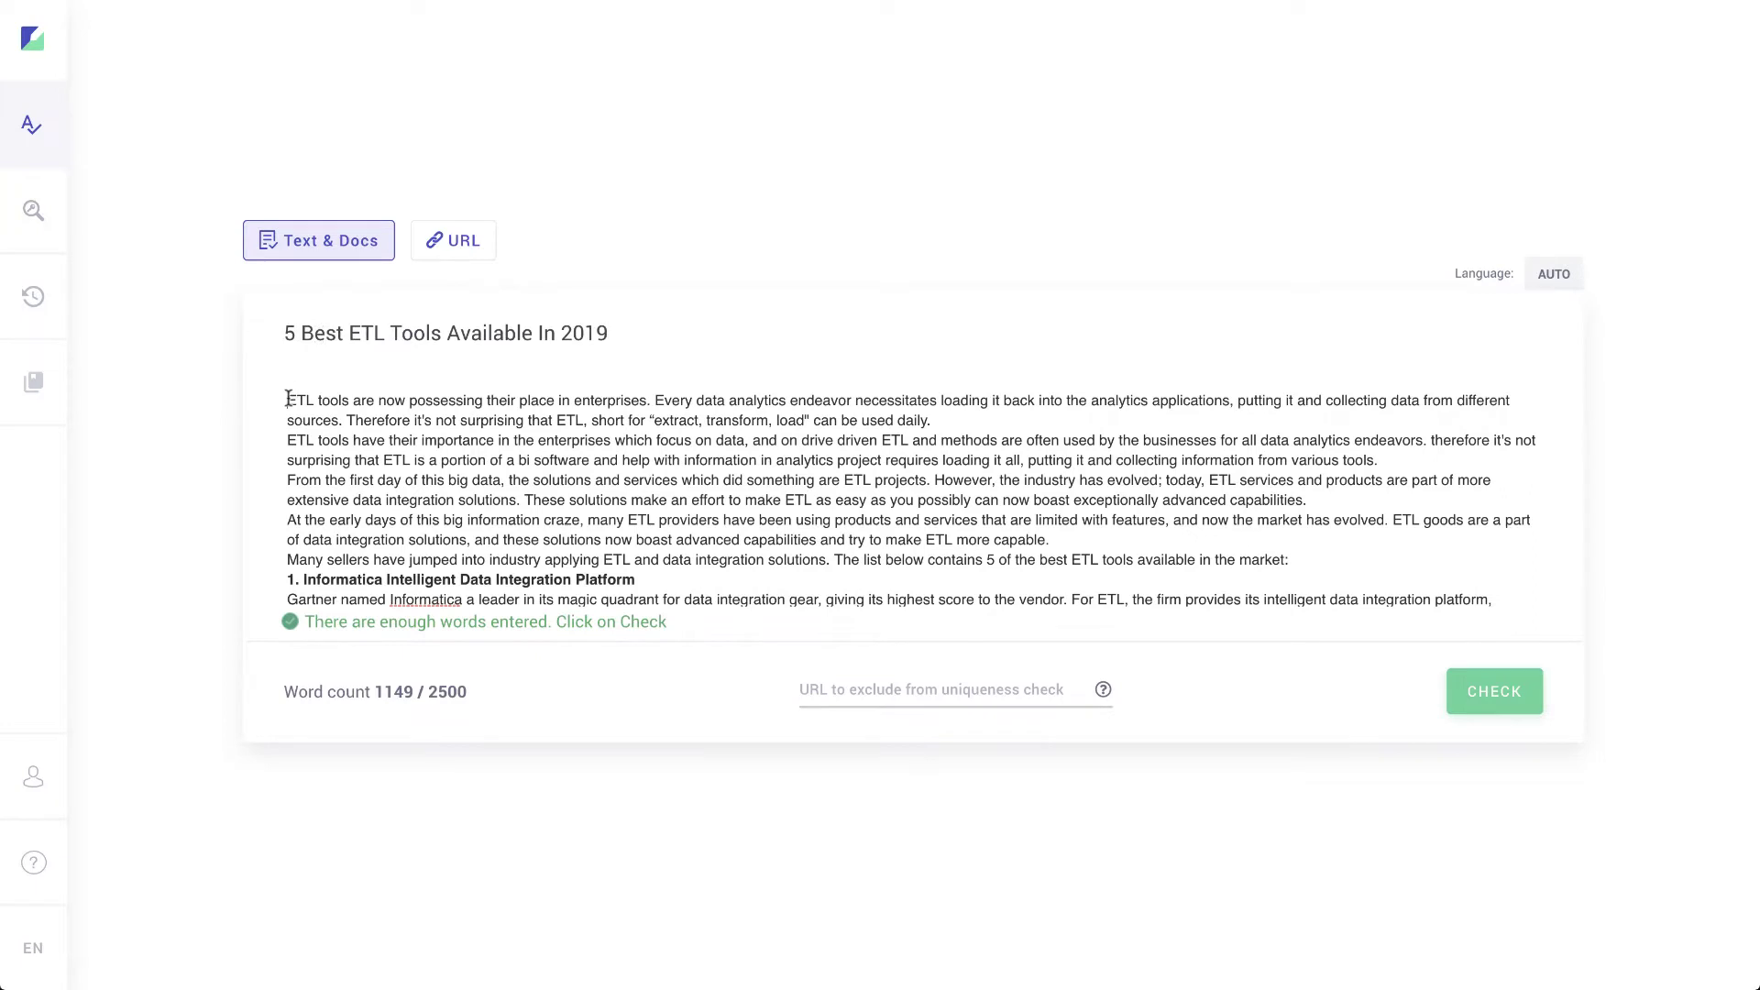
pyautogui.click(287, 399)
pyautogui.press('BackSpace')
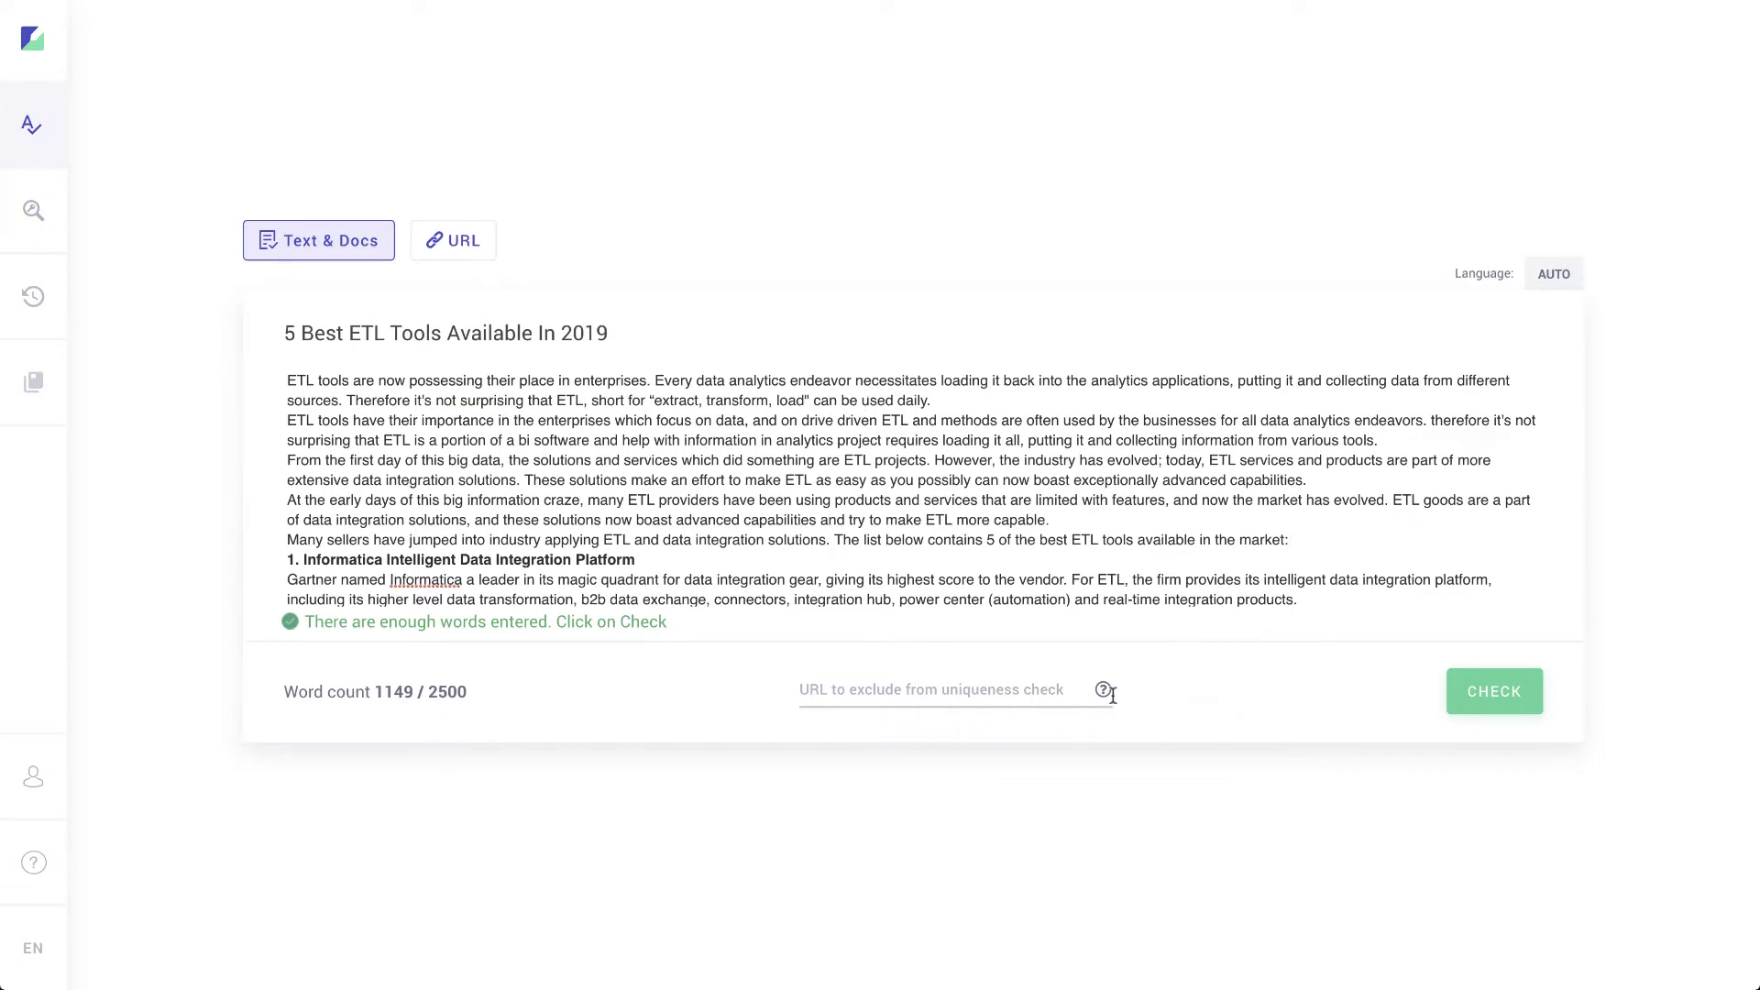
# Step: Run the content check on the article, leaving URL exclusions empty
pyautogui.click(1050, 690)
pyautogui.scroll(-10, 1043, 539)
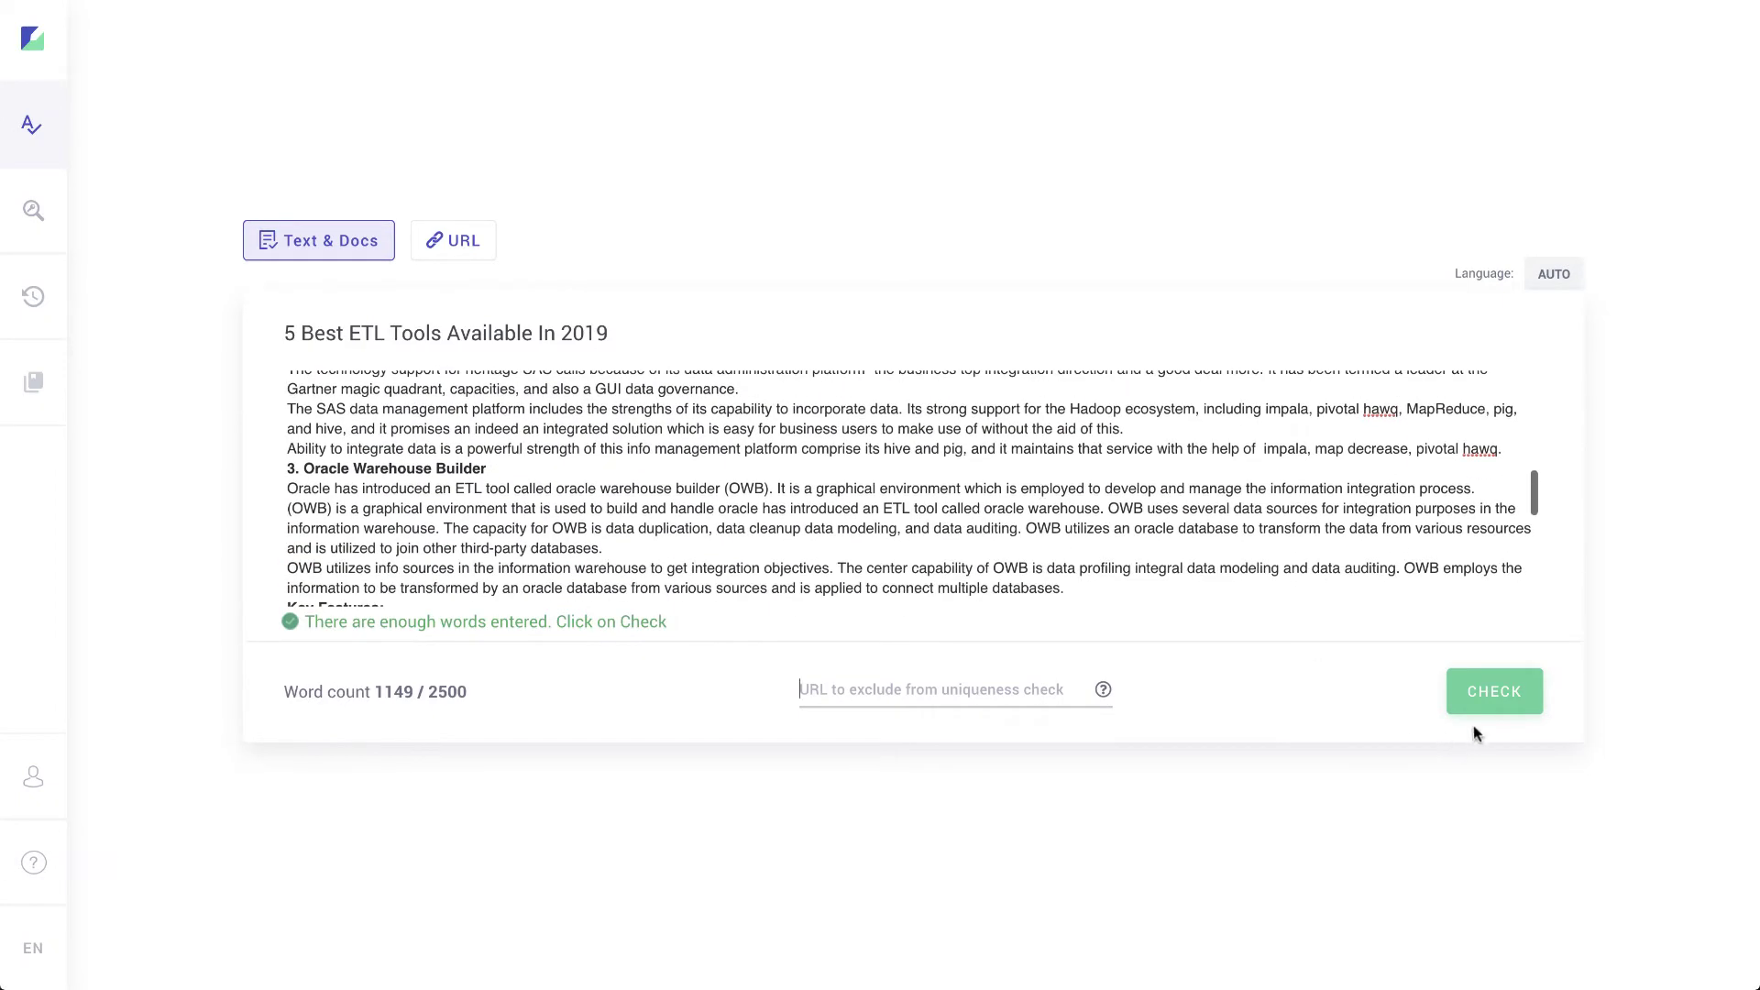
pyautogui.click(1506, 695)
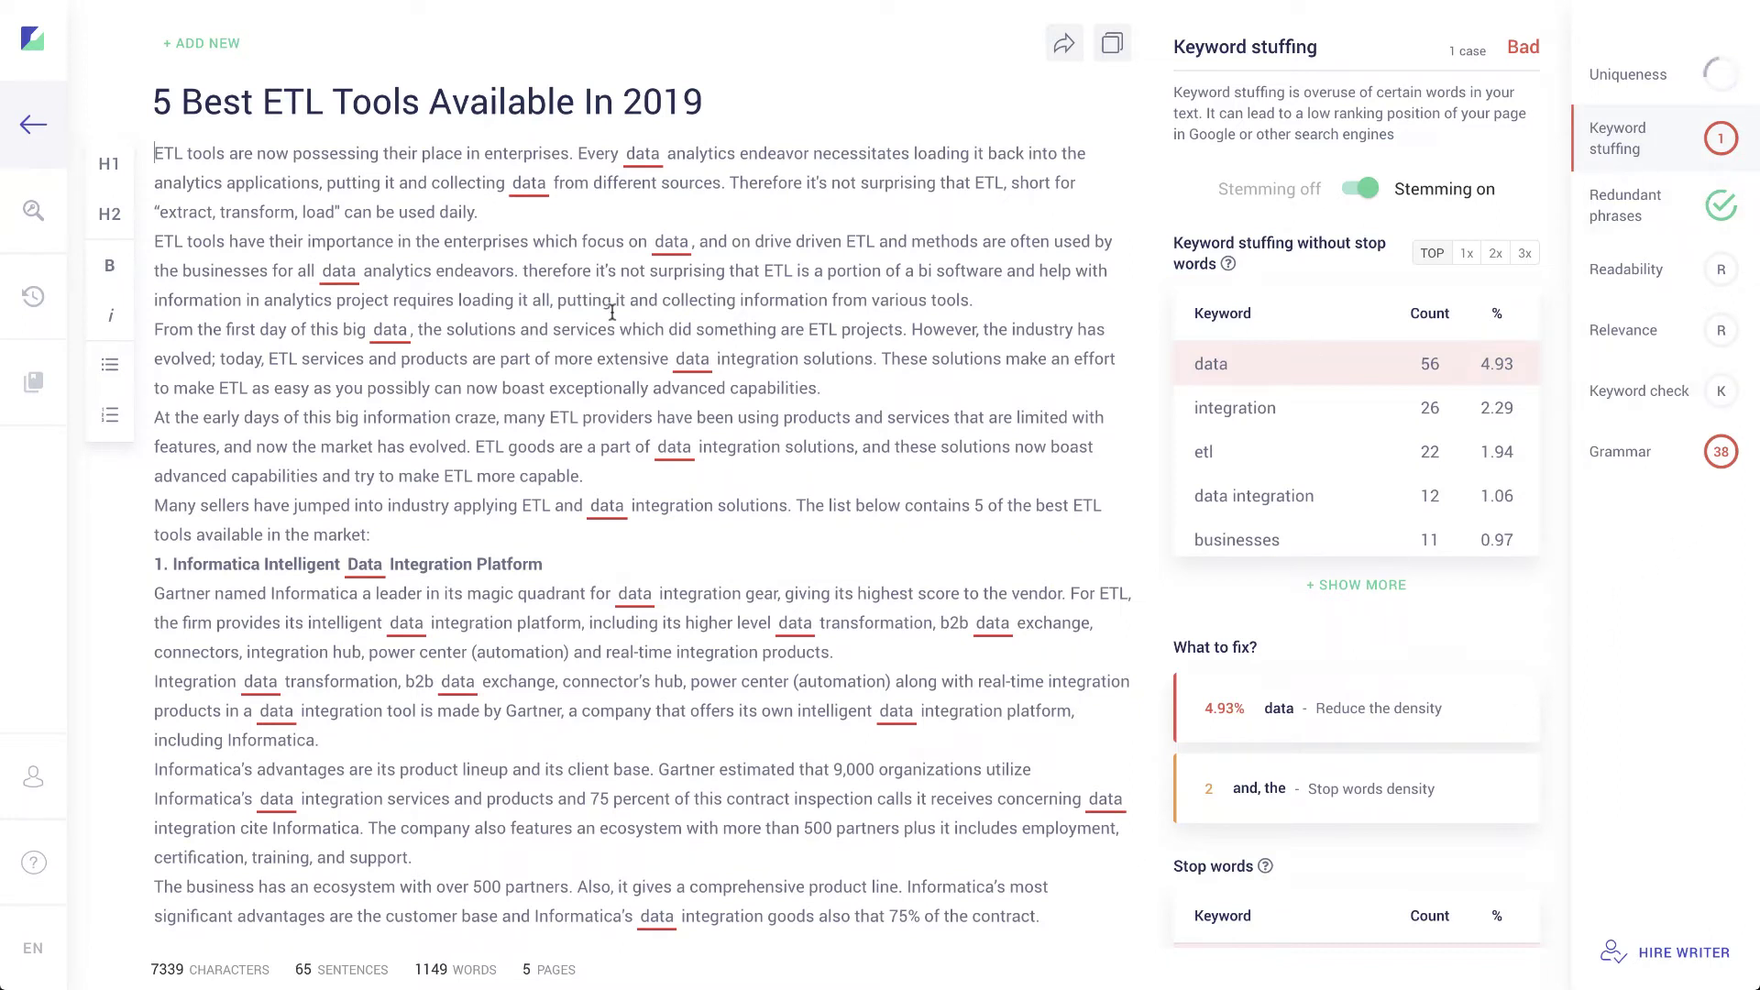
# Step: Select and then deselect the Informatica heading in the checked article
pyautogui.scroll(-3, 287, 314)
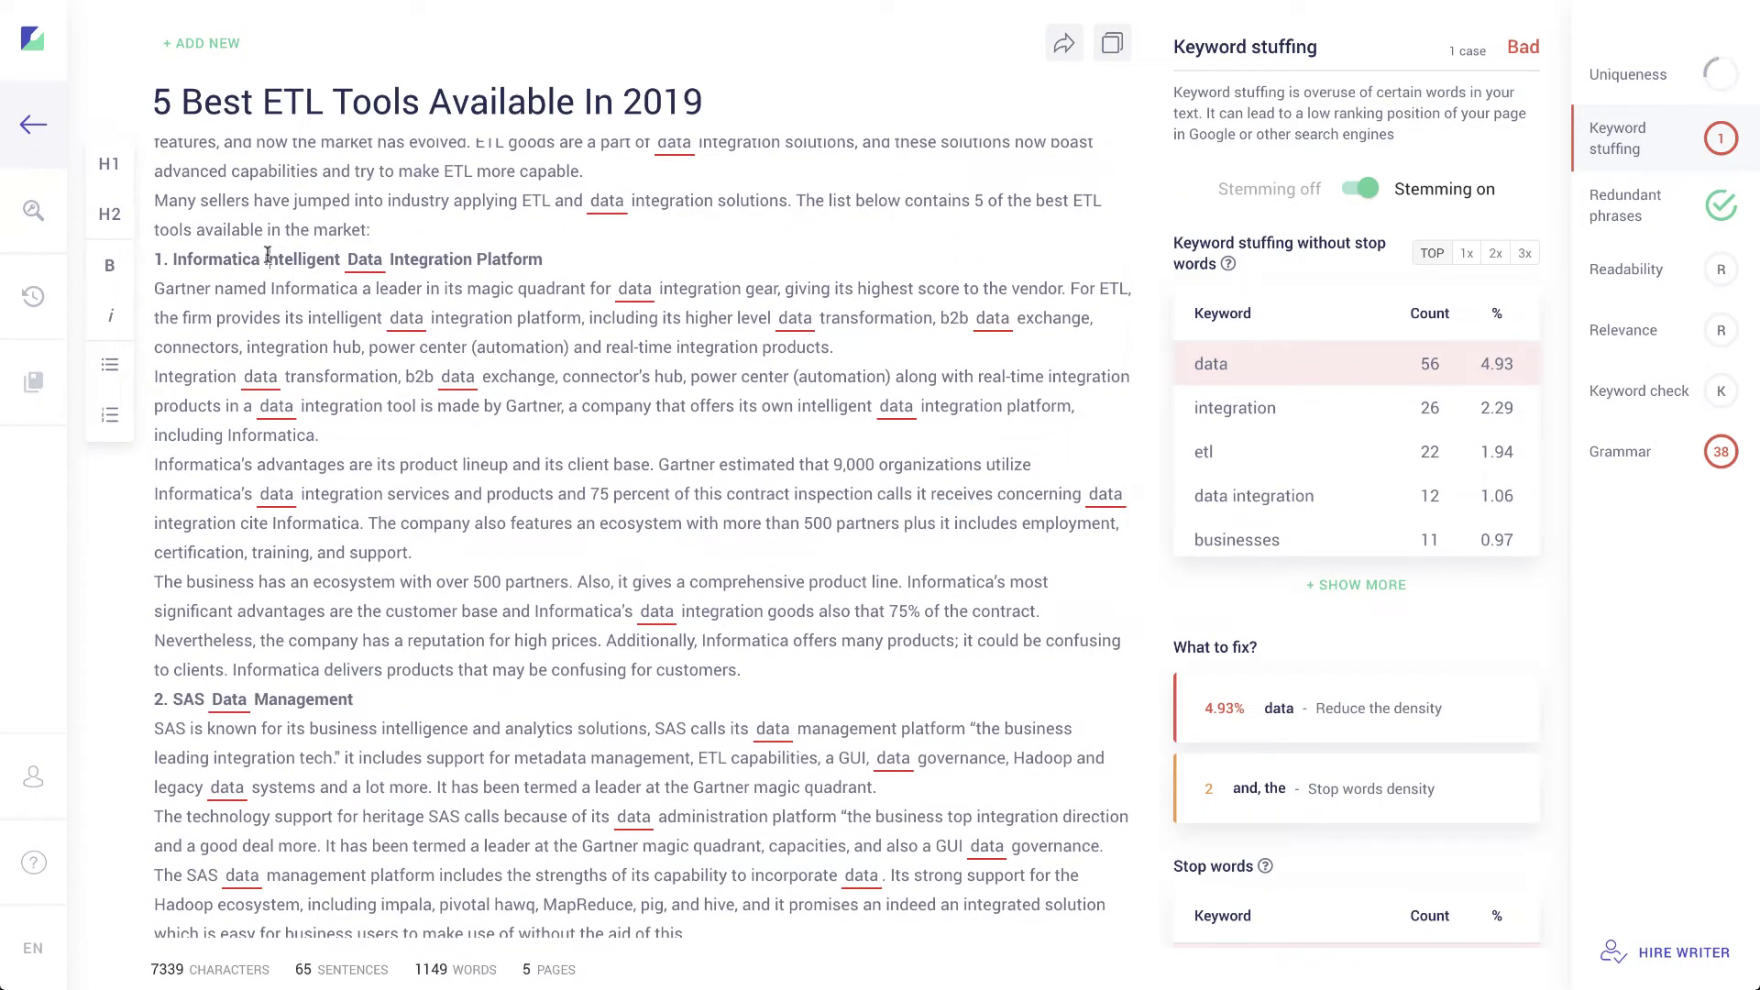
pyautogui.moveTo(157, 260); pyautogui.dragTo(456, 272)
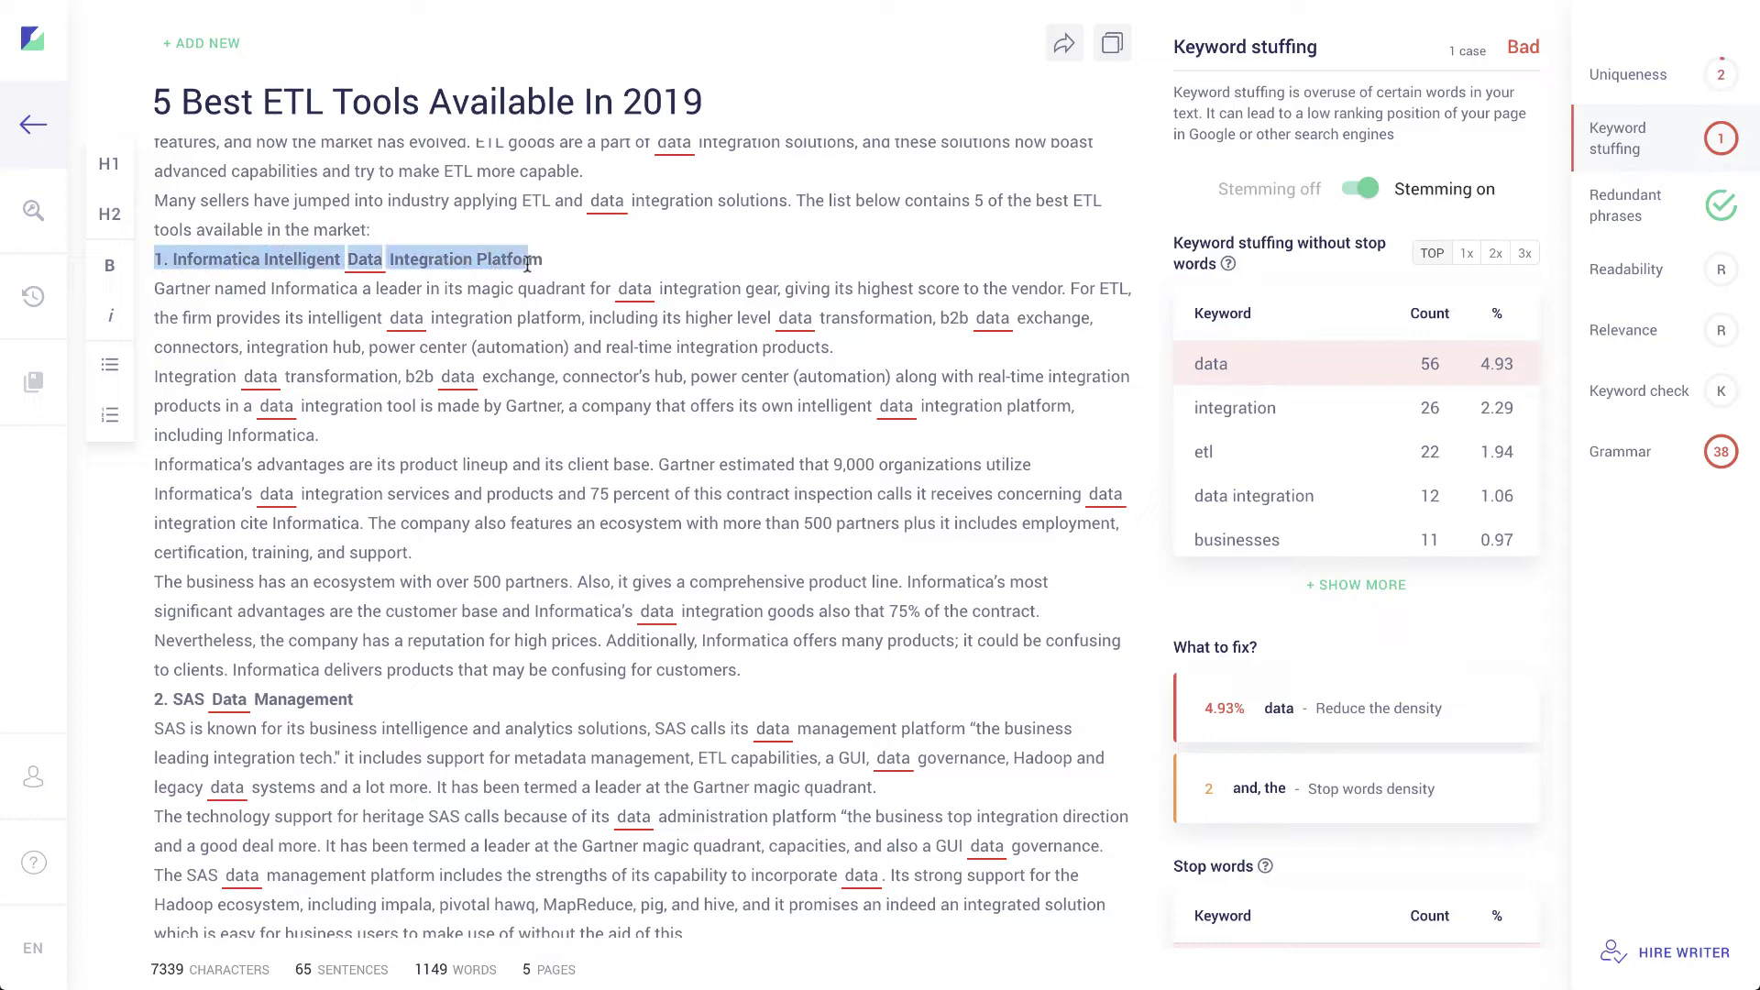
pyautogui.moveTo(528, 265); pyautogui.dragTo(541, 264)
pyautogui.click(190, 332)
pyautogui.scroll(-1, 193, 321)
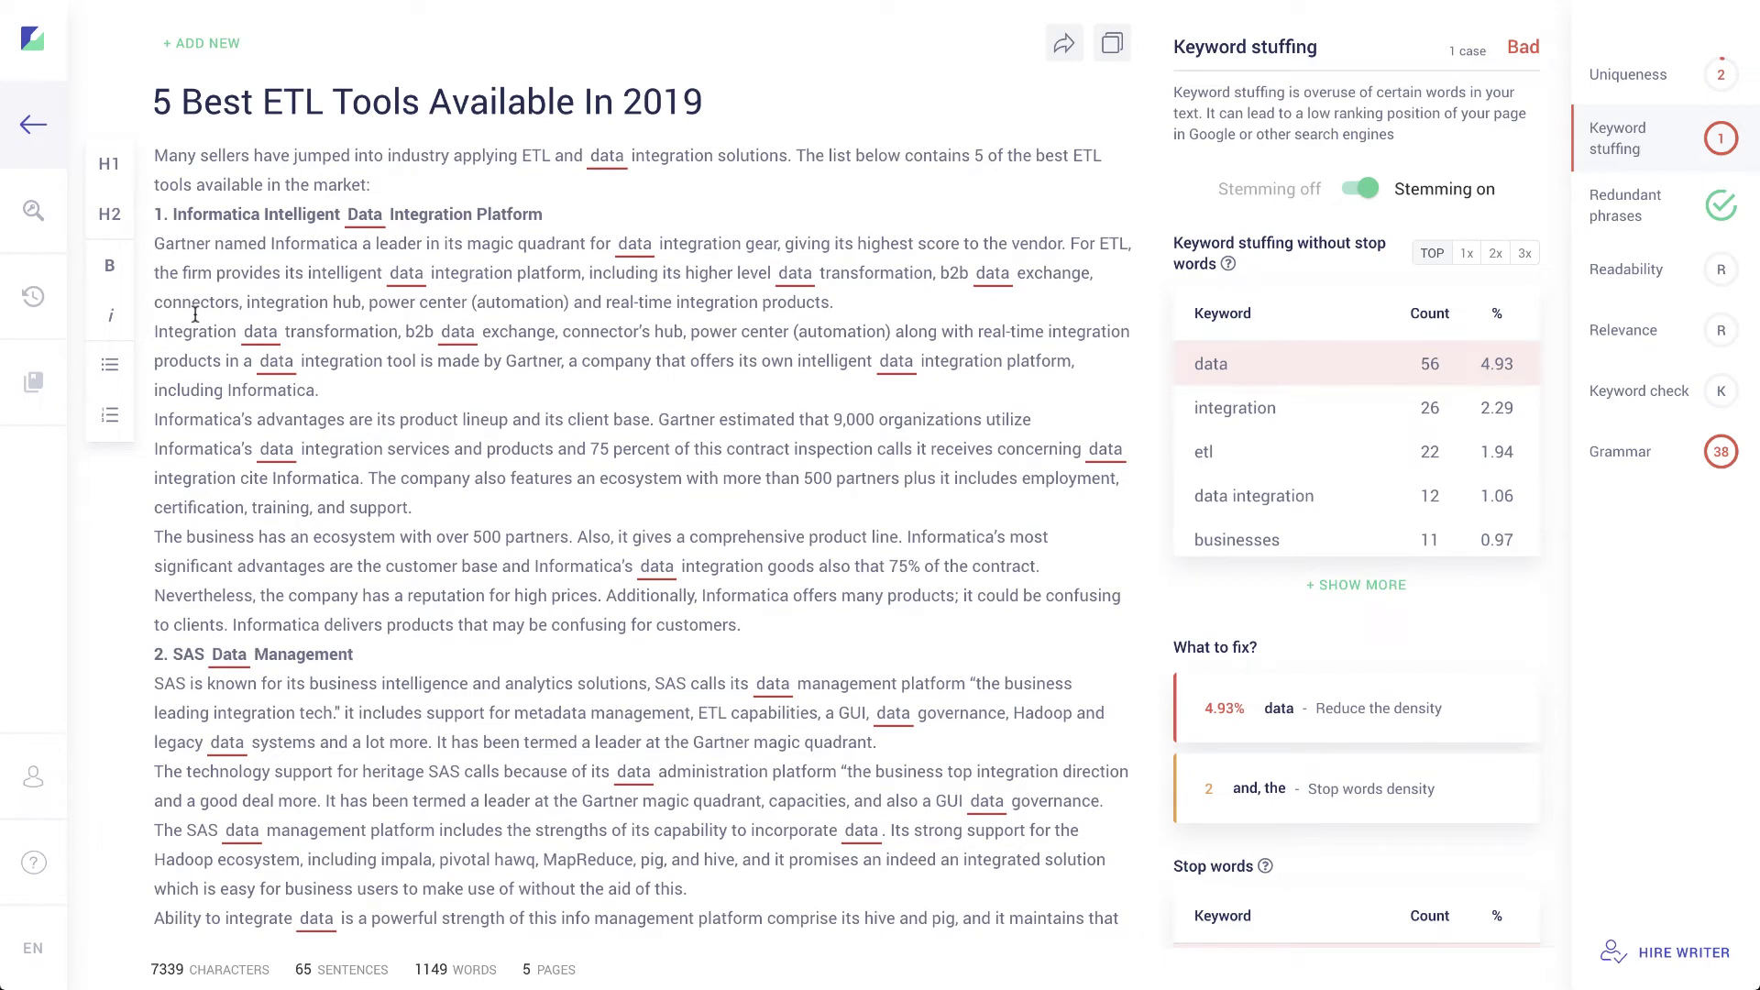
pyautogui.scroll(4, 444, 309)
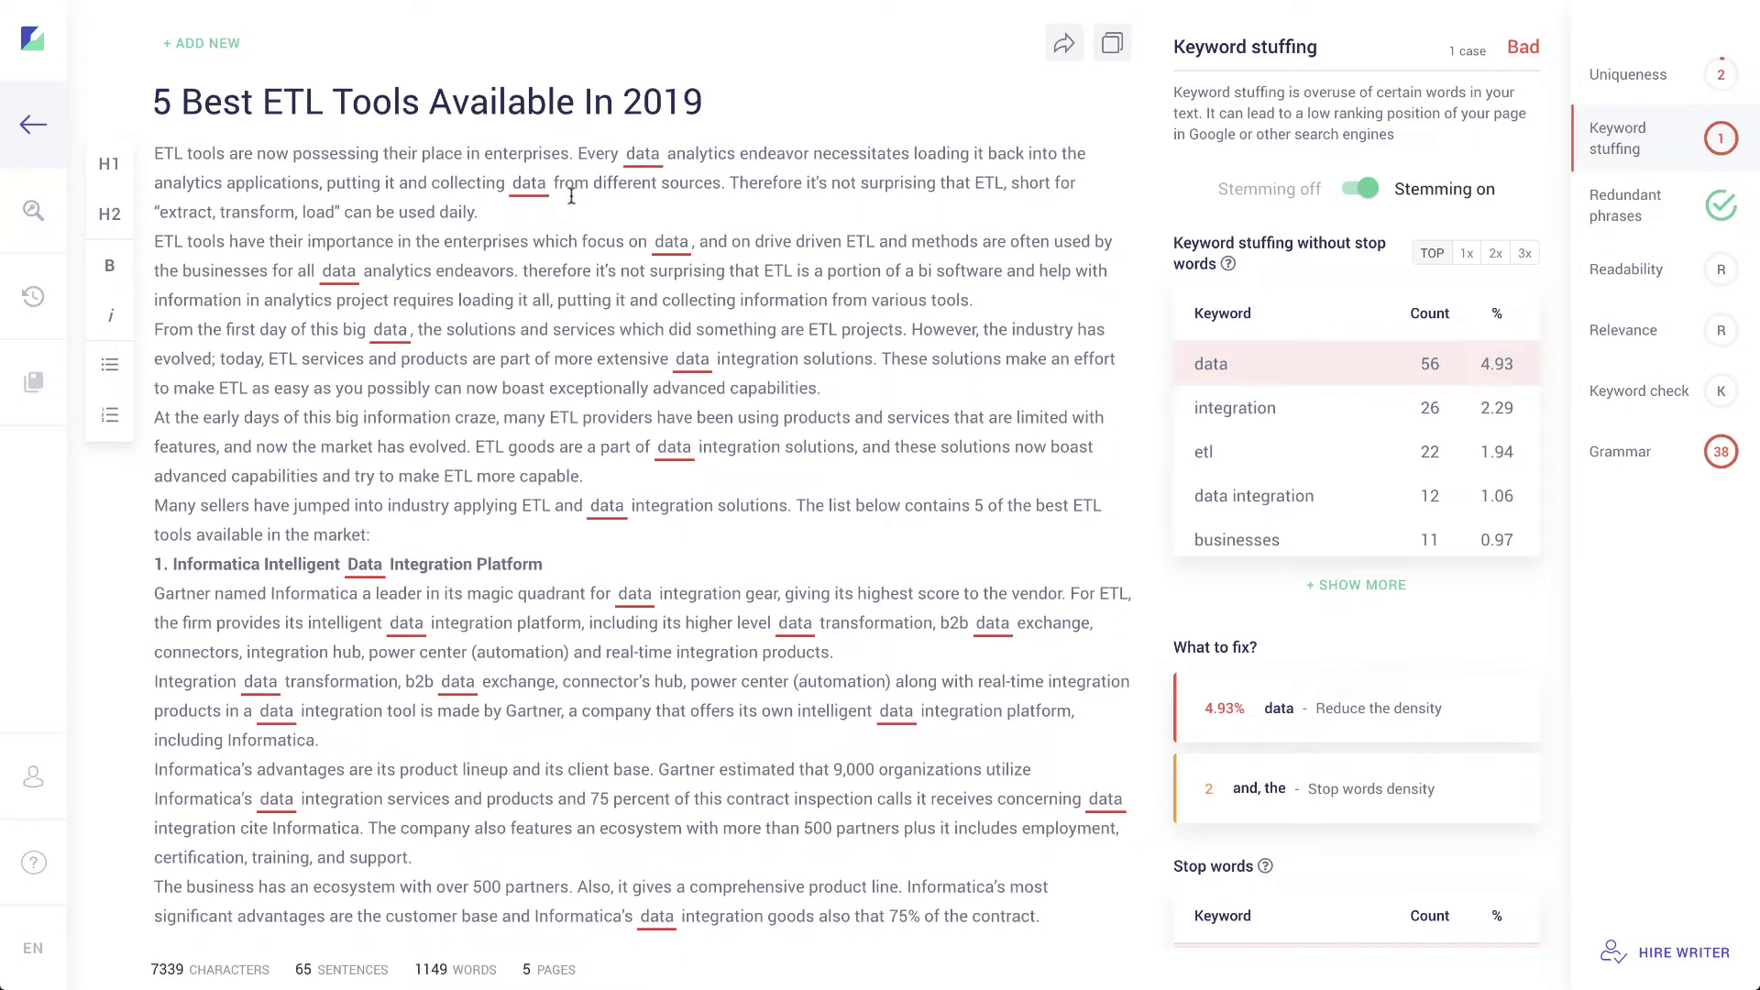
# Step: Scroll the results panel to the What to fix? advice and the Stop words table
pyautogui.scroll(-4, 682, 367)
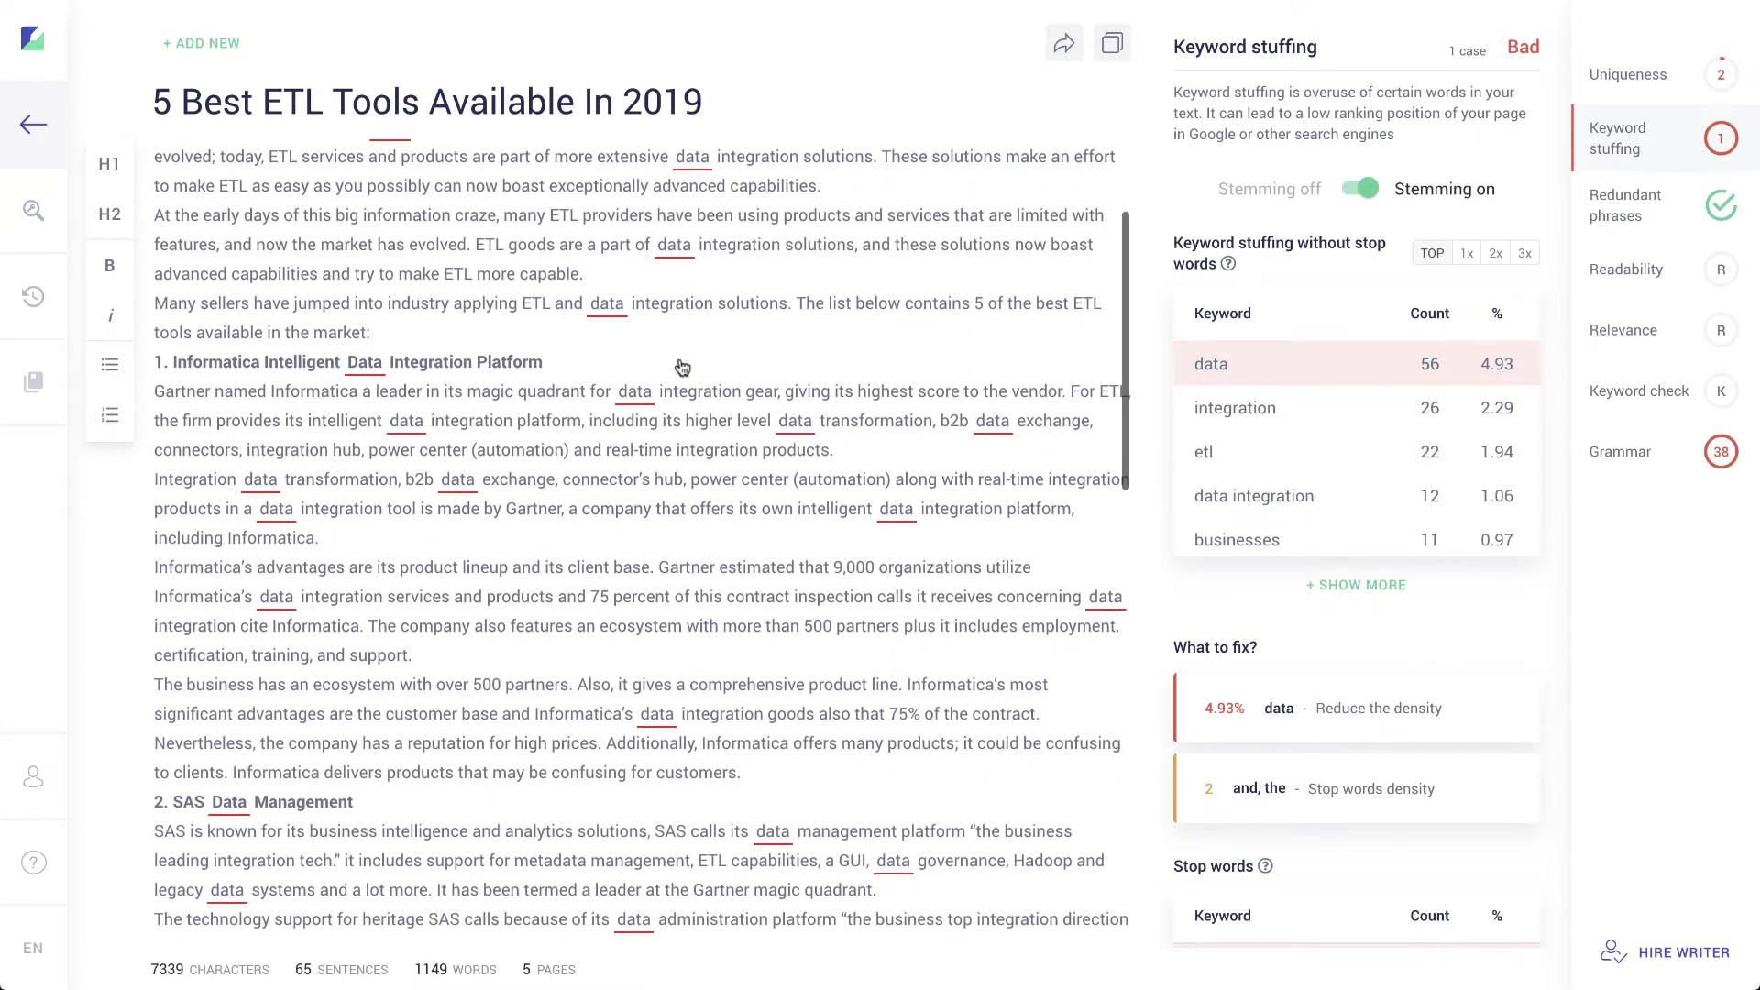
pyautogui.scroll(-6, 694, 500)
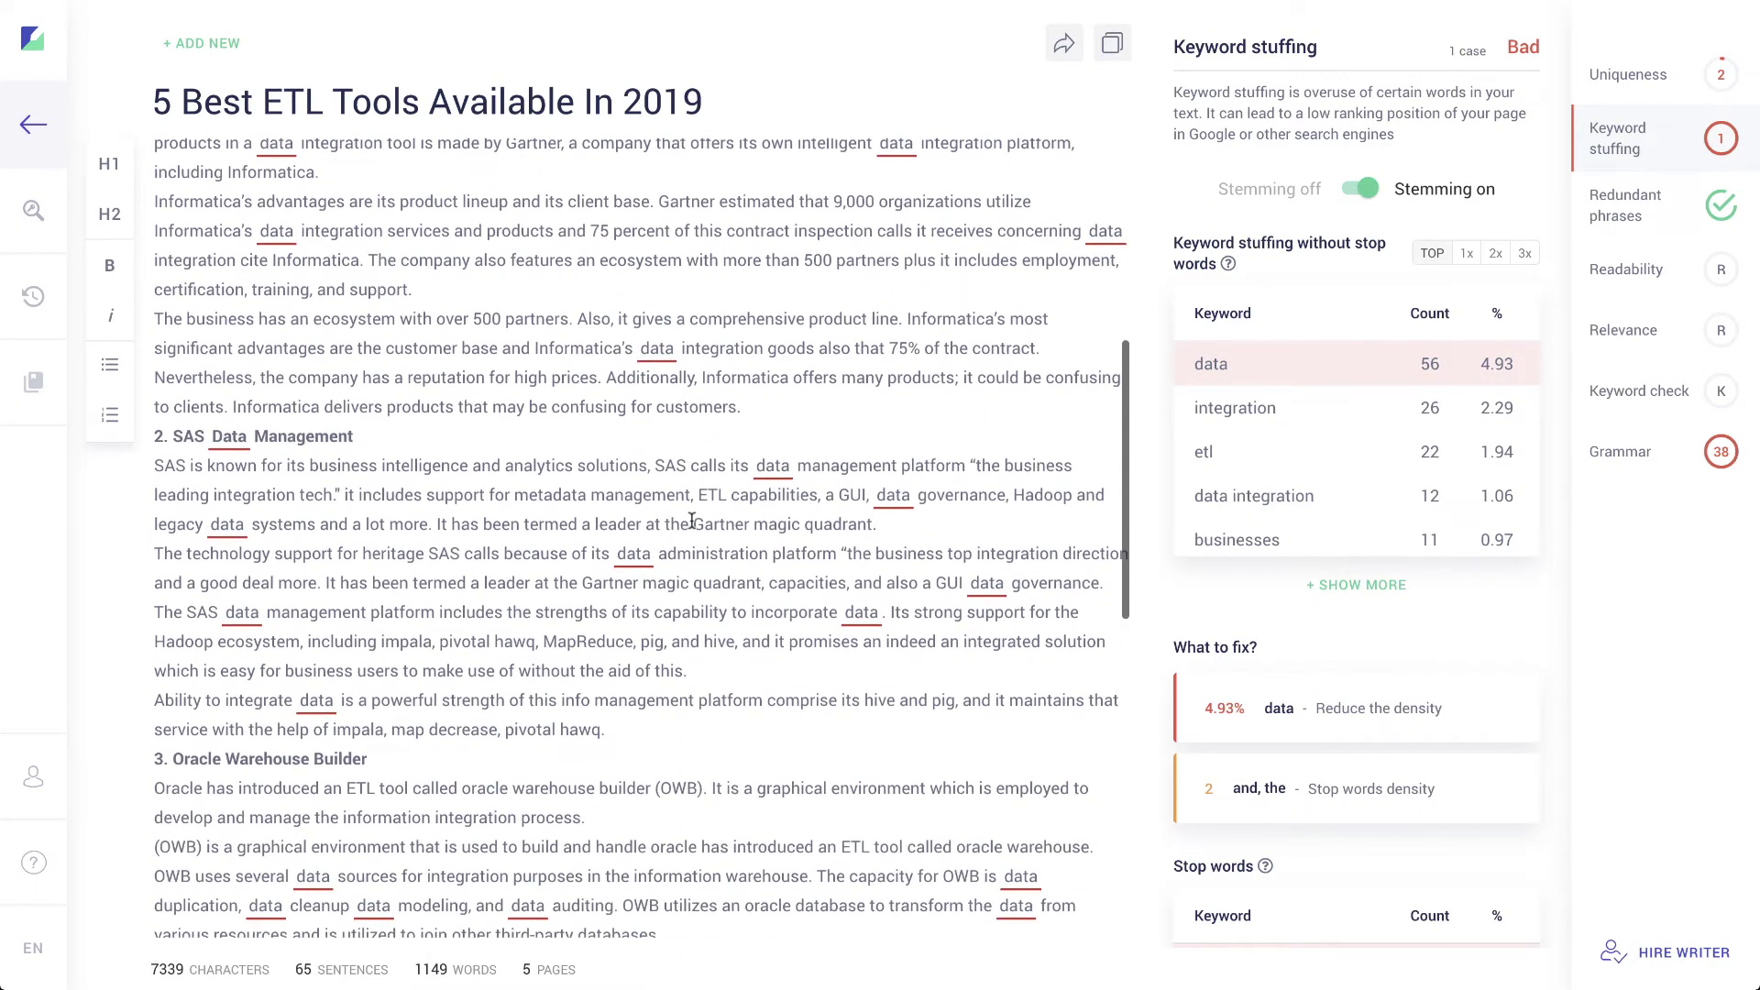
pyautogui.scroll(-2, 692, 520)
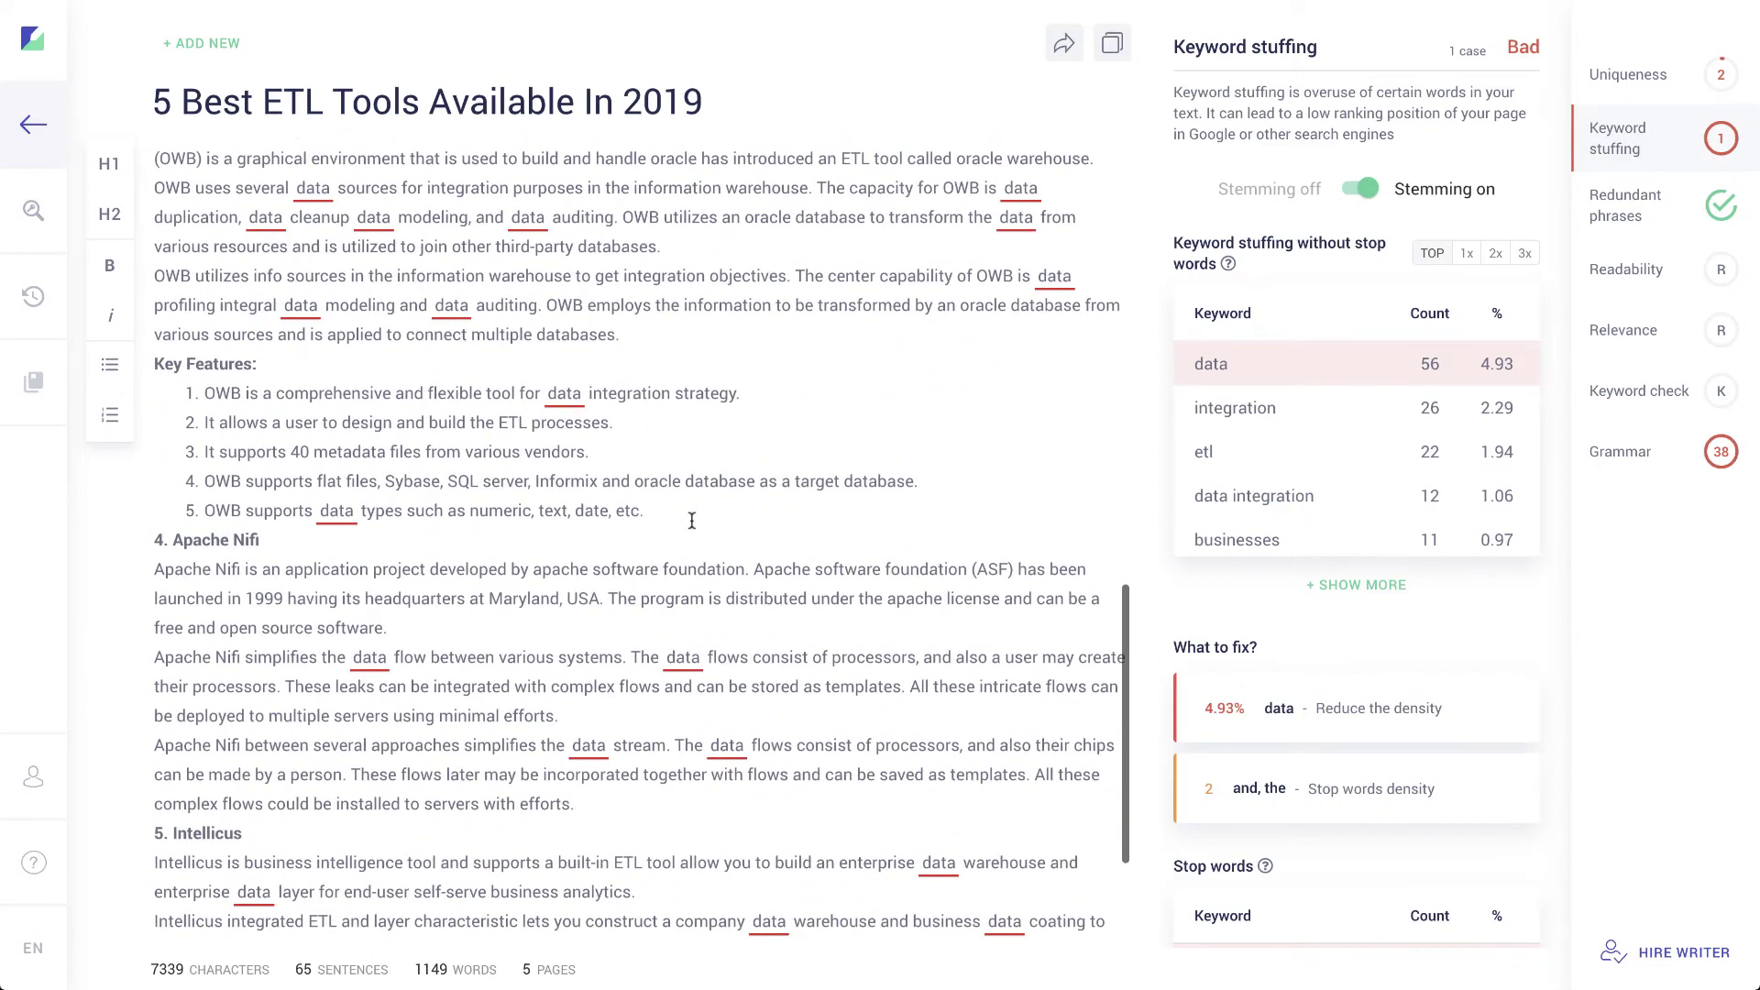
pyautogui.scroll(-2, 692, 520)
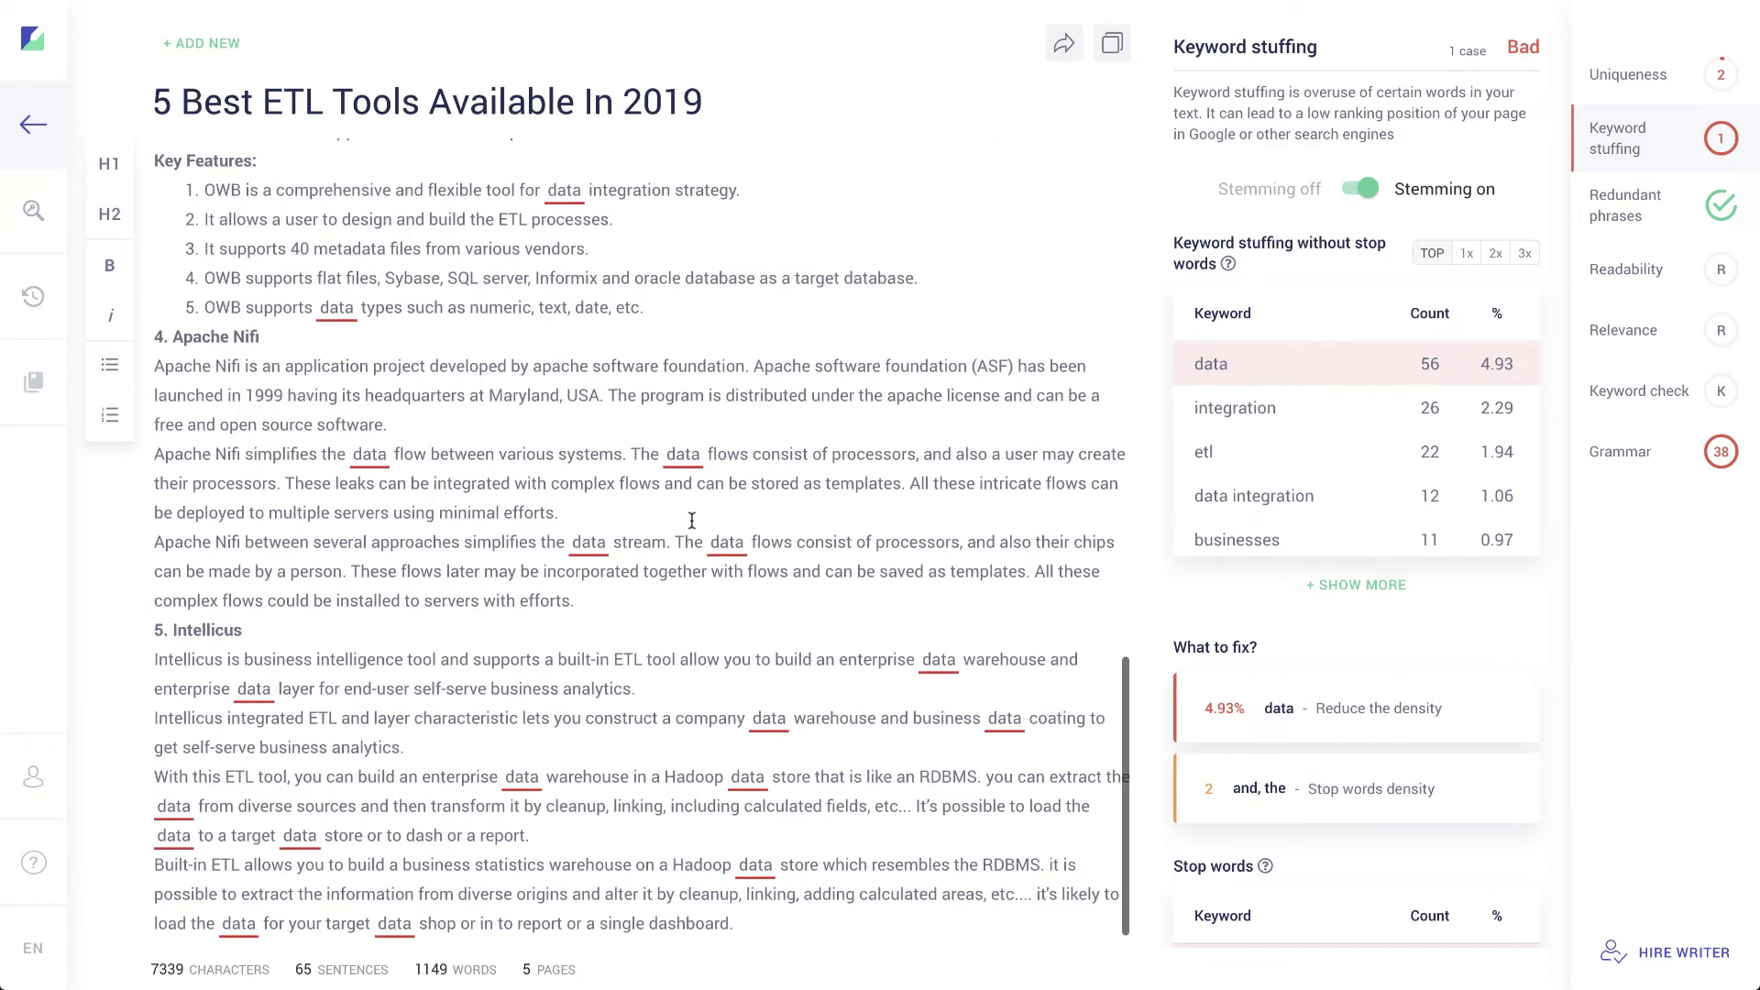
pyautogui.scroll(4, 692, 520)
pyautogui.scroll(10, 692, 520)
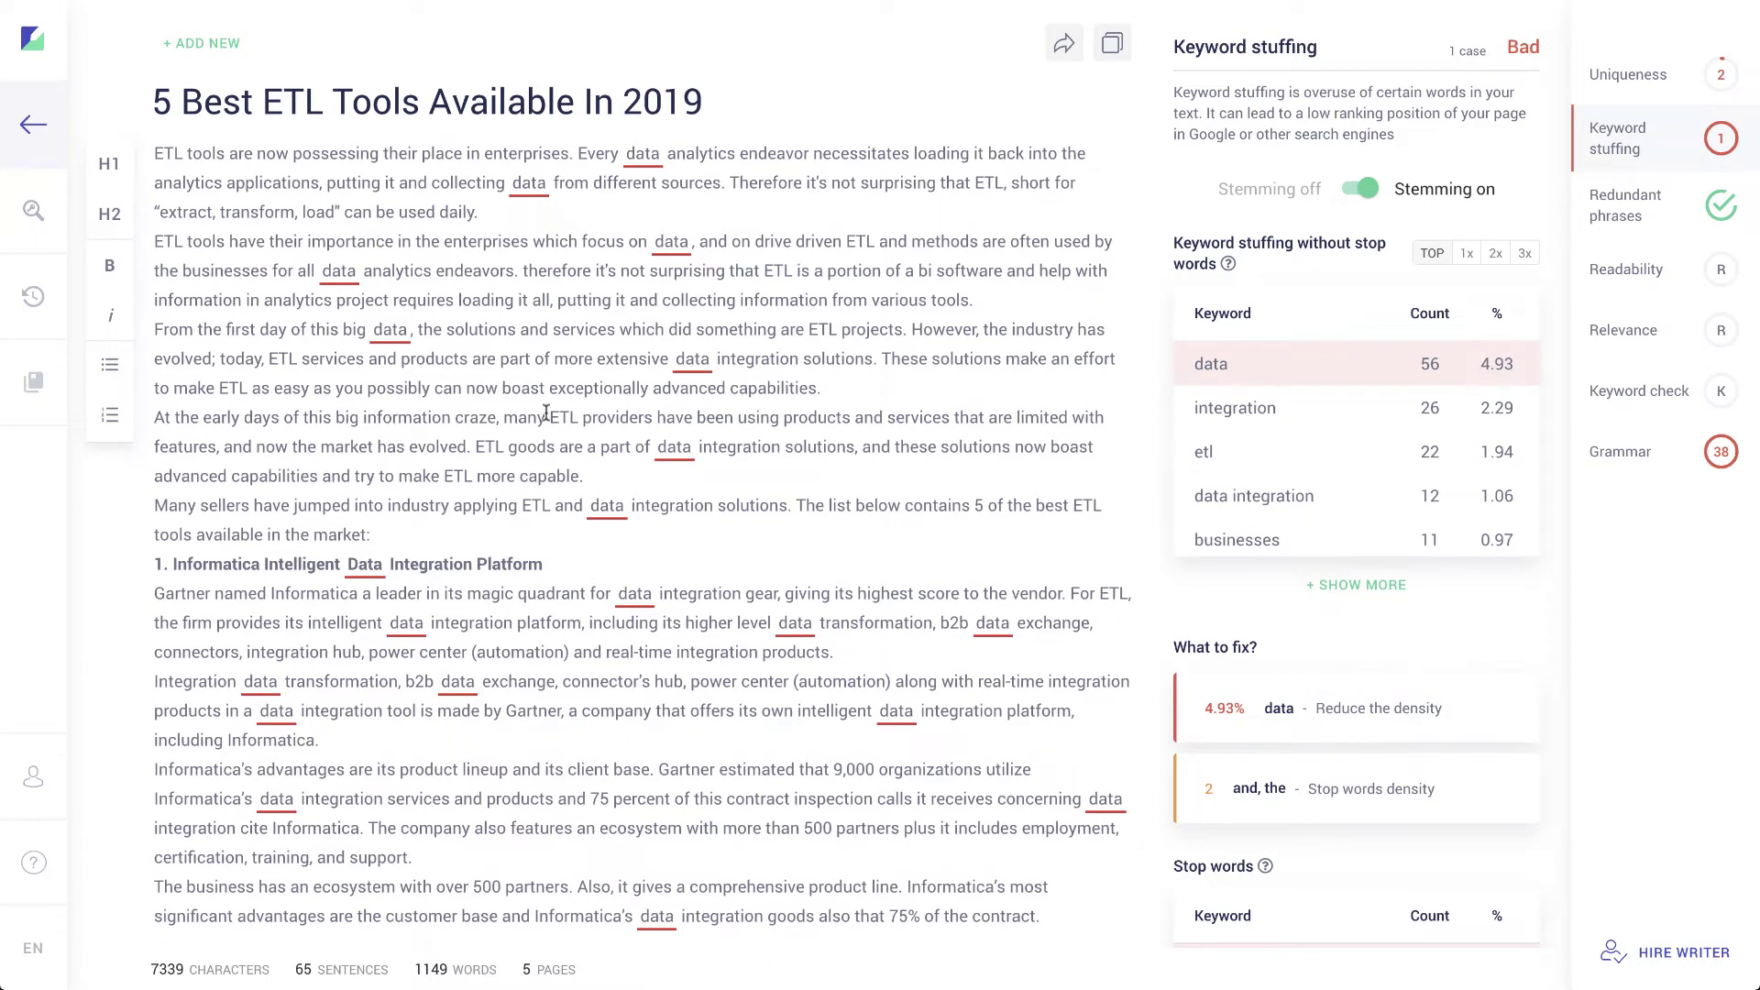
pyautogui.scroll(-1, 1350, 628)
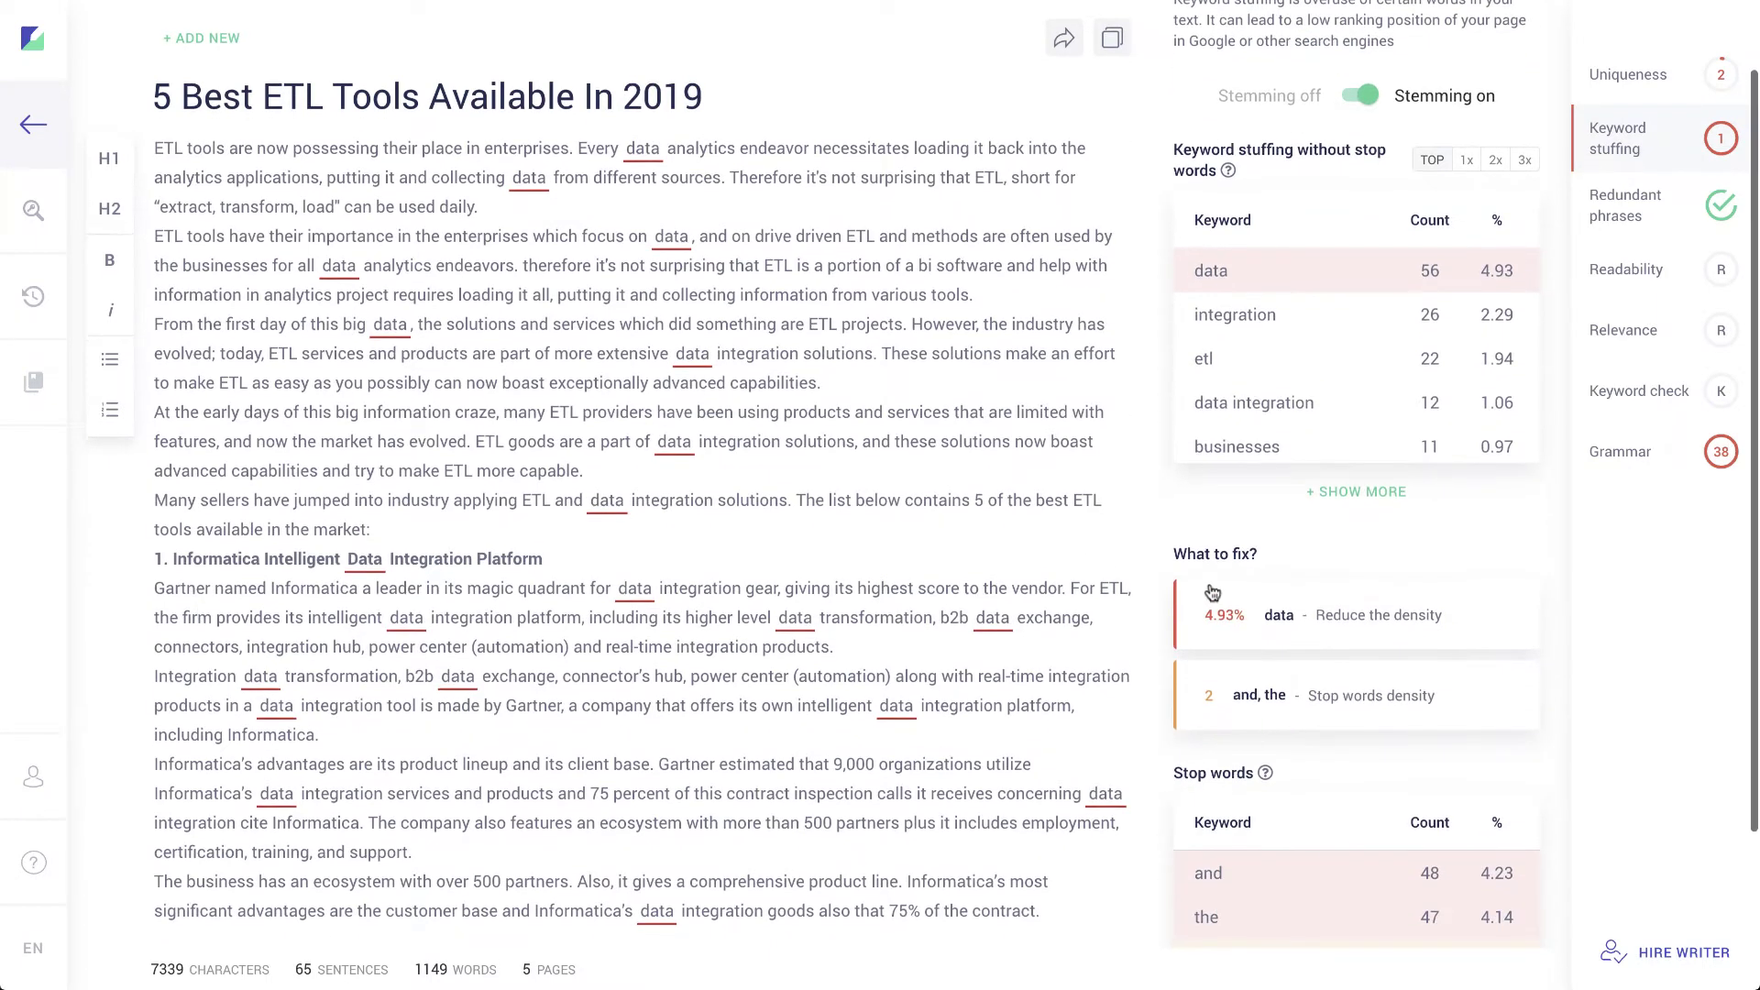
# Step: Expand the 'data' fix card and toggle Stemming off, then back on
pyautogui.click(1350, 627)
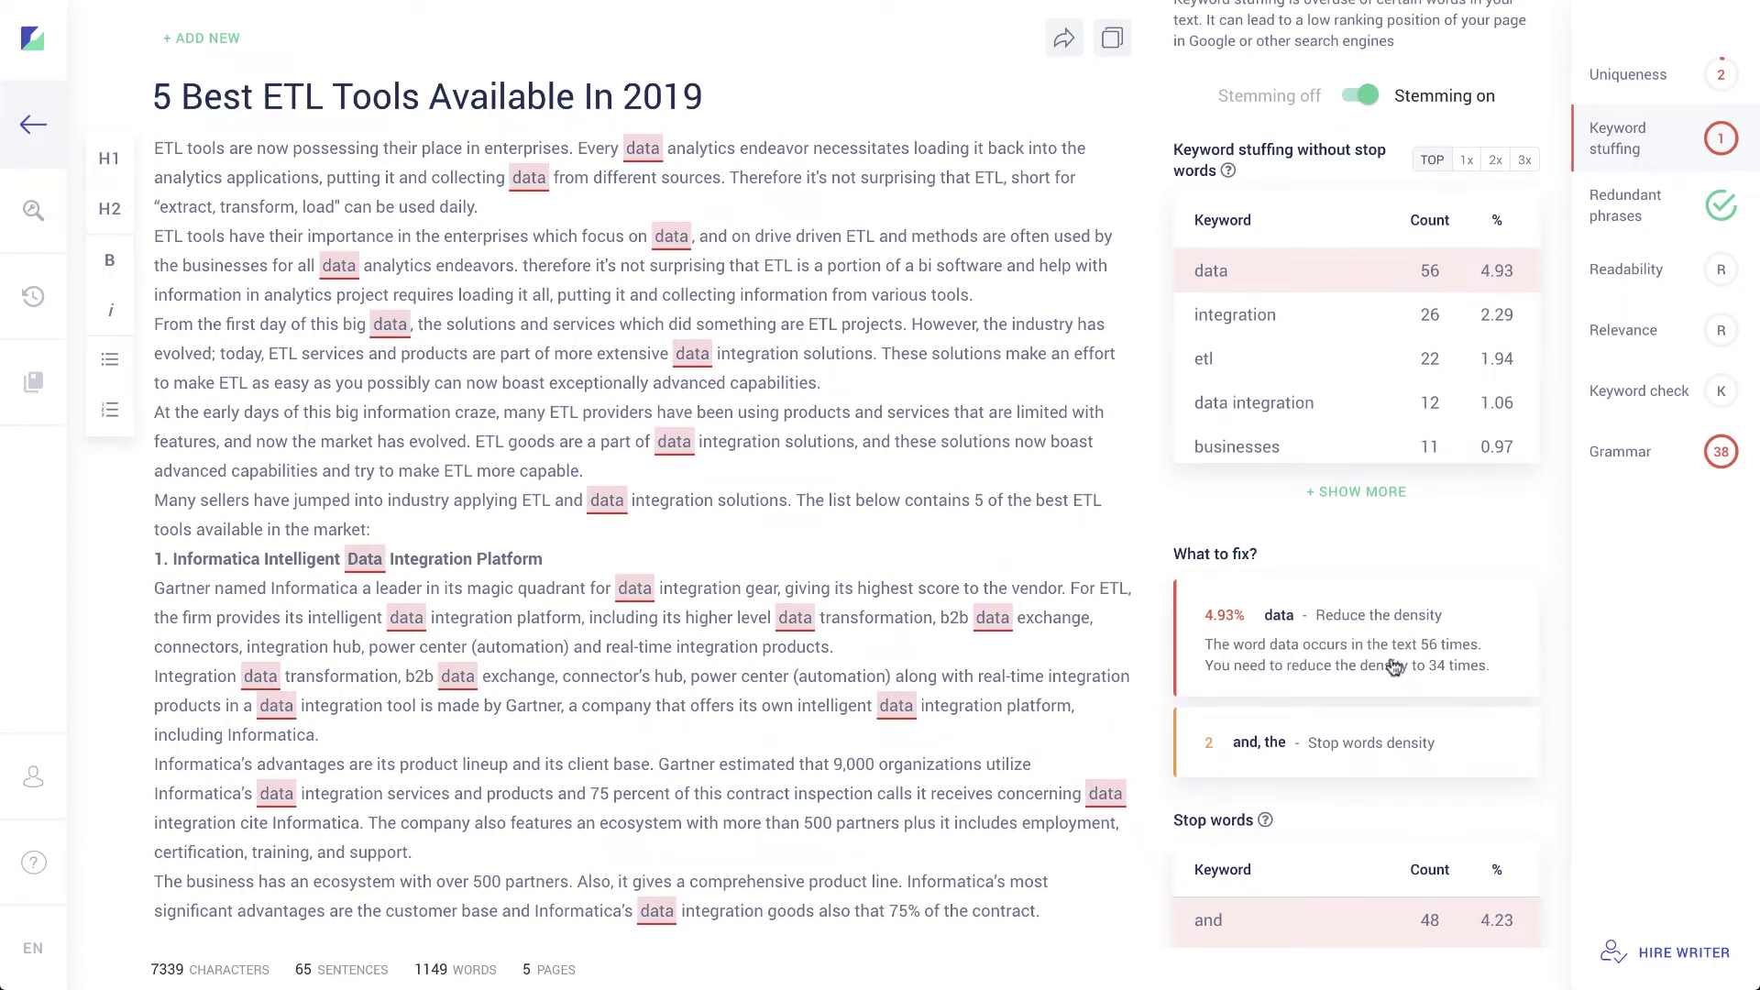
pyautogui.scroll(-3, 1394, 666)
pyautogui.scroll(4, 1324, 557)
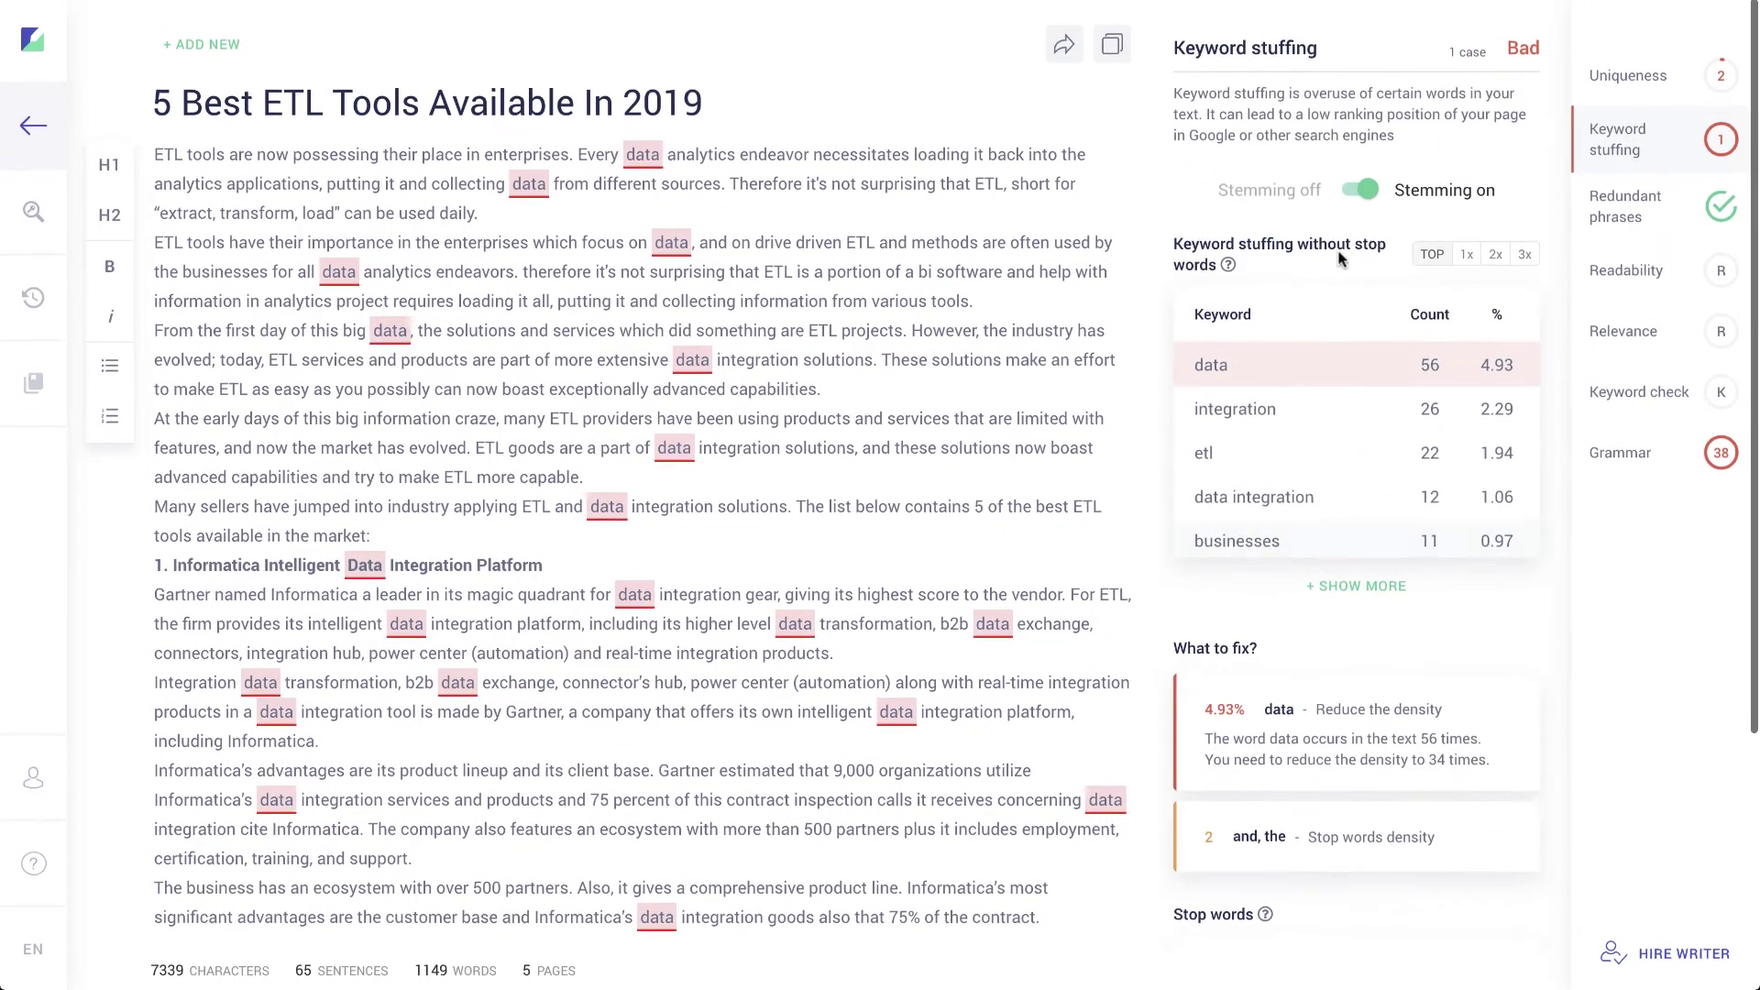
pyautogui.click(1347, 192)
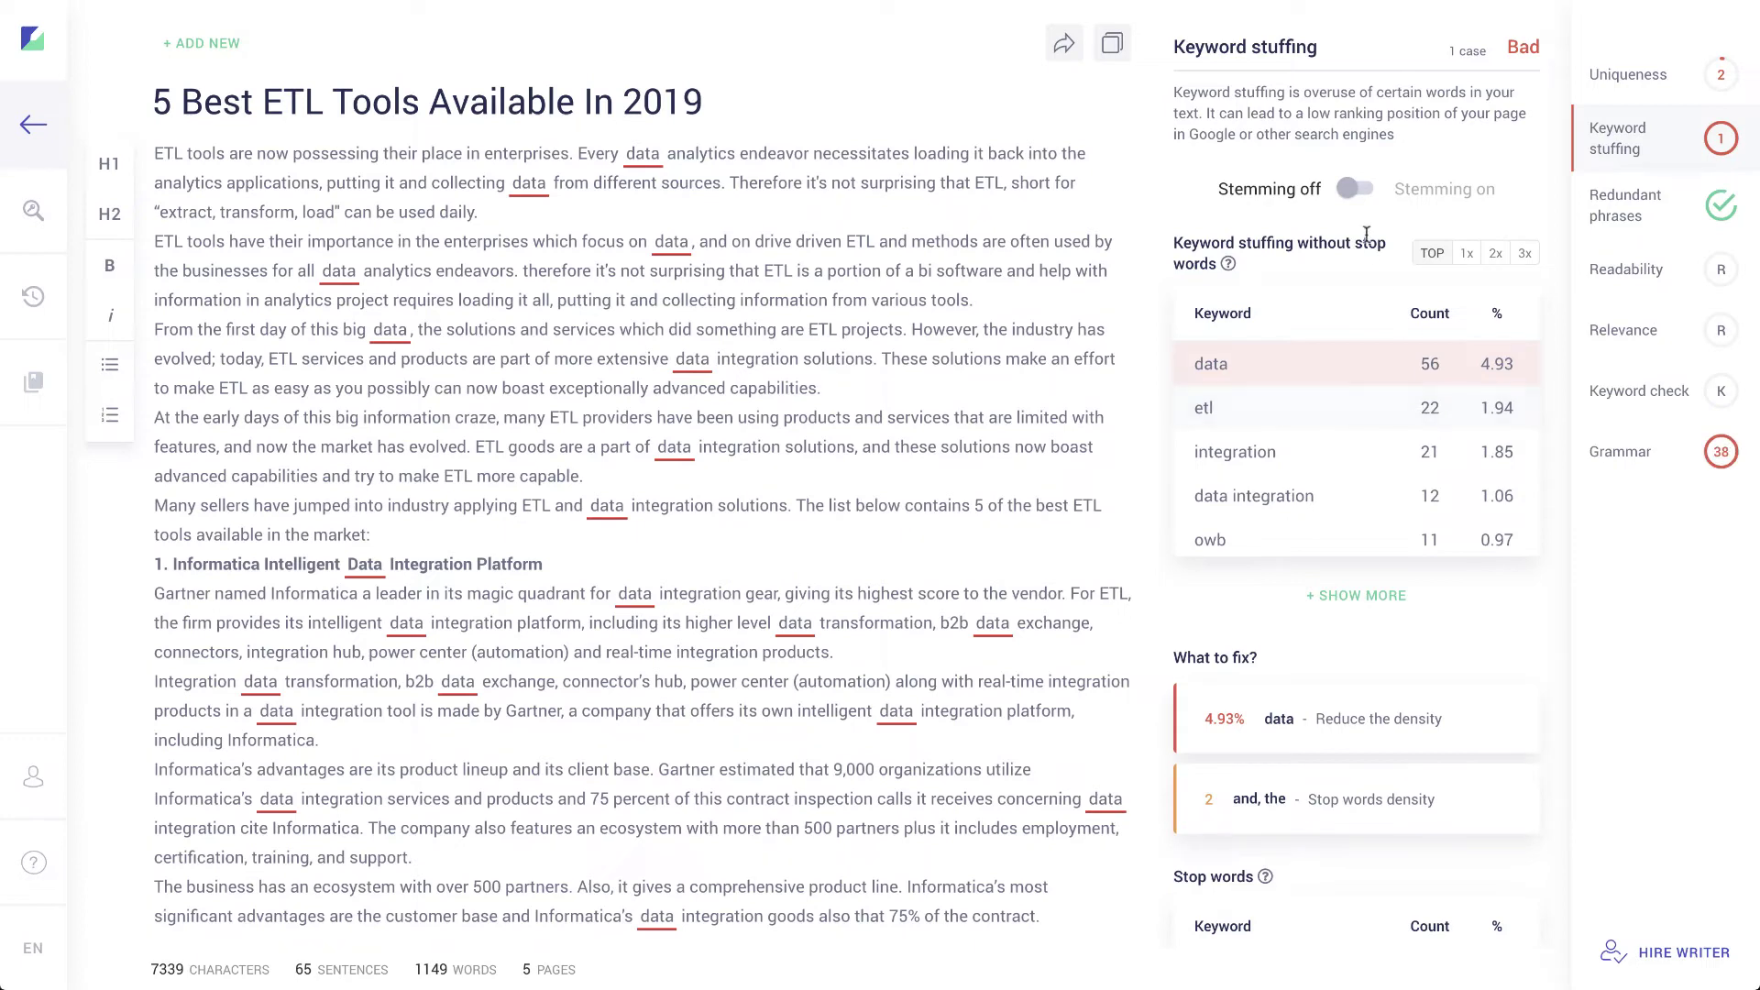
pyautogui.click(1361, 191)
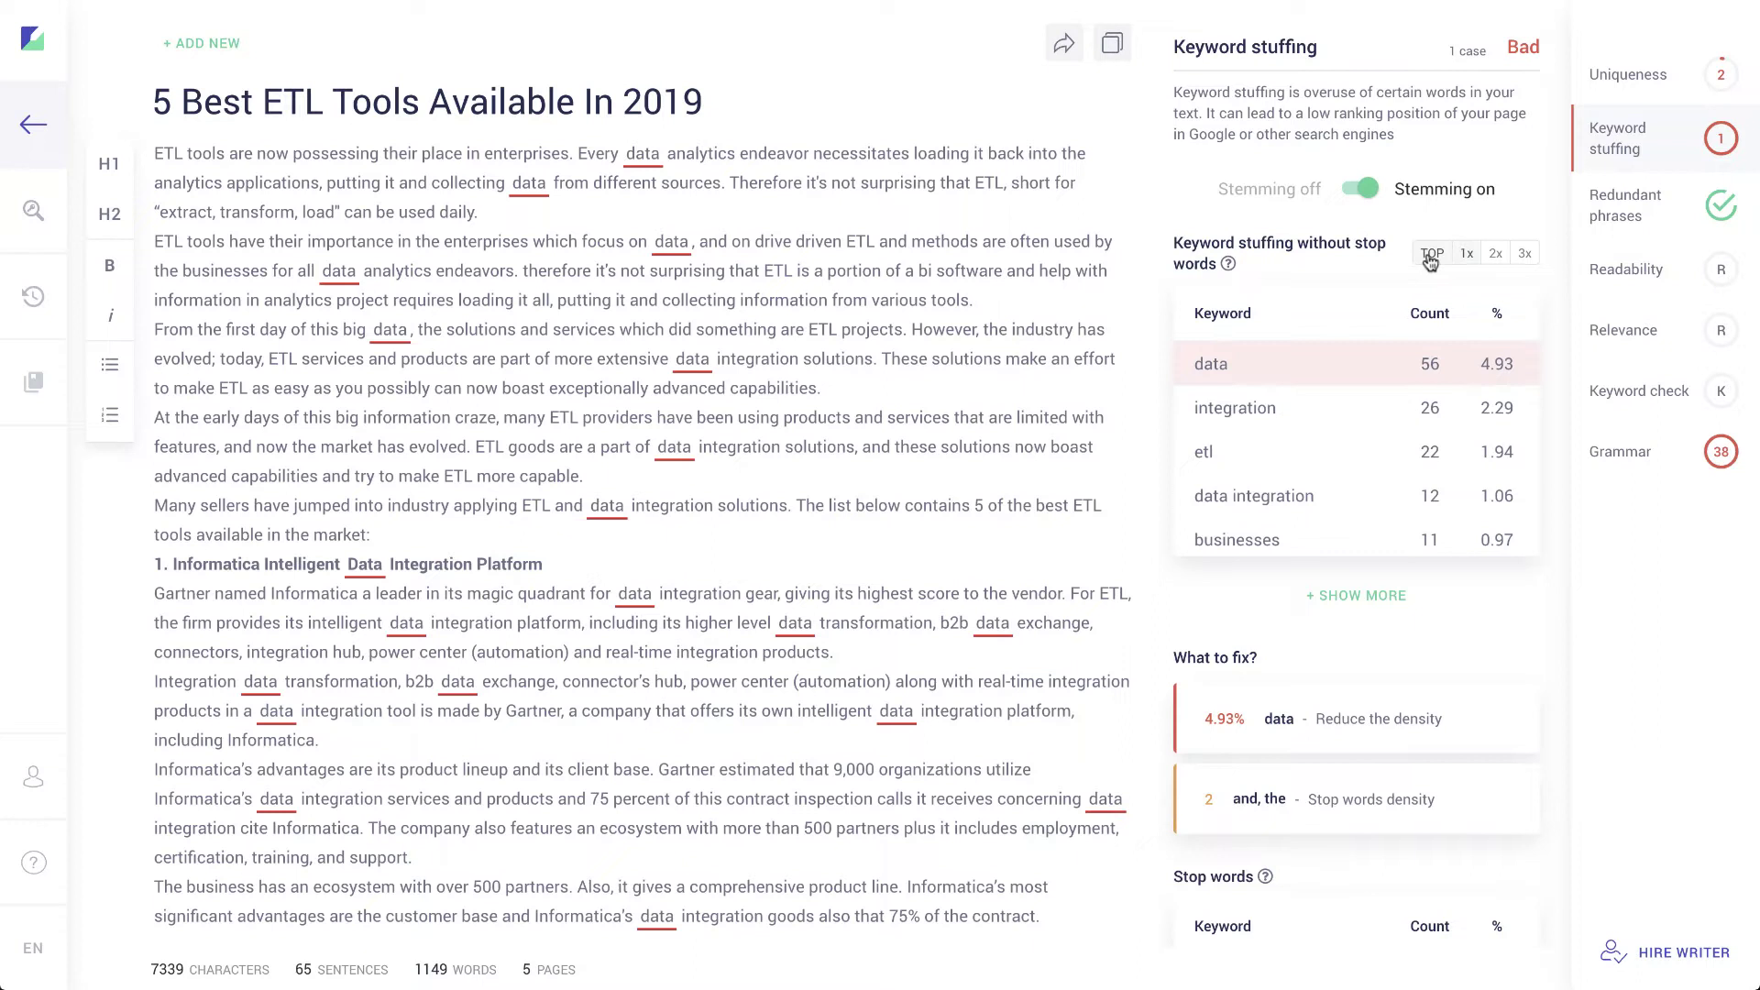
# Step: Compare 2x and 3x phrase counts, then return the keyword table to 1x single words
pyautogui.click(1496, 254)
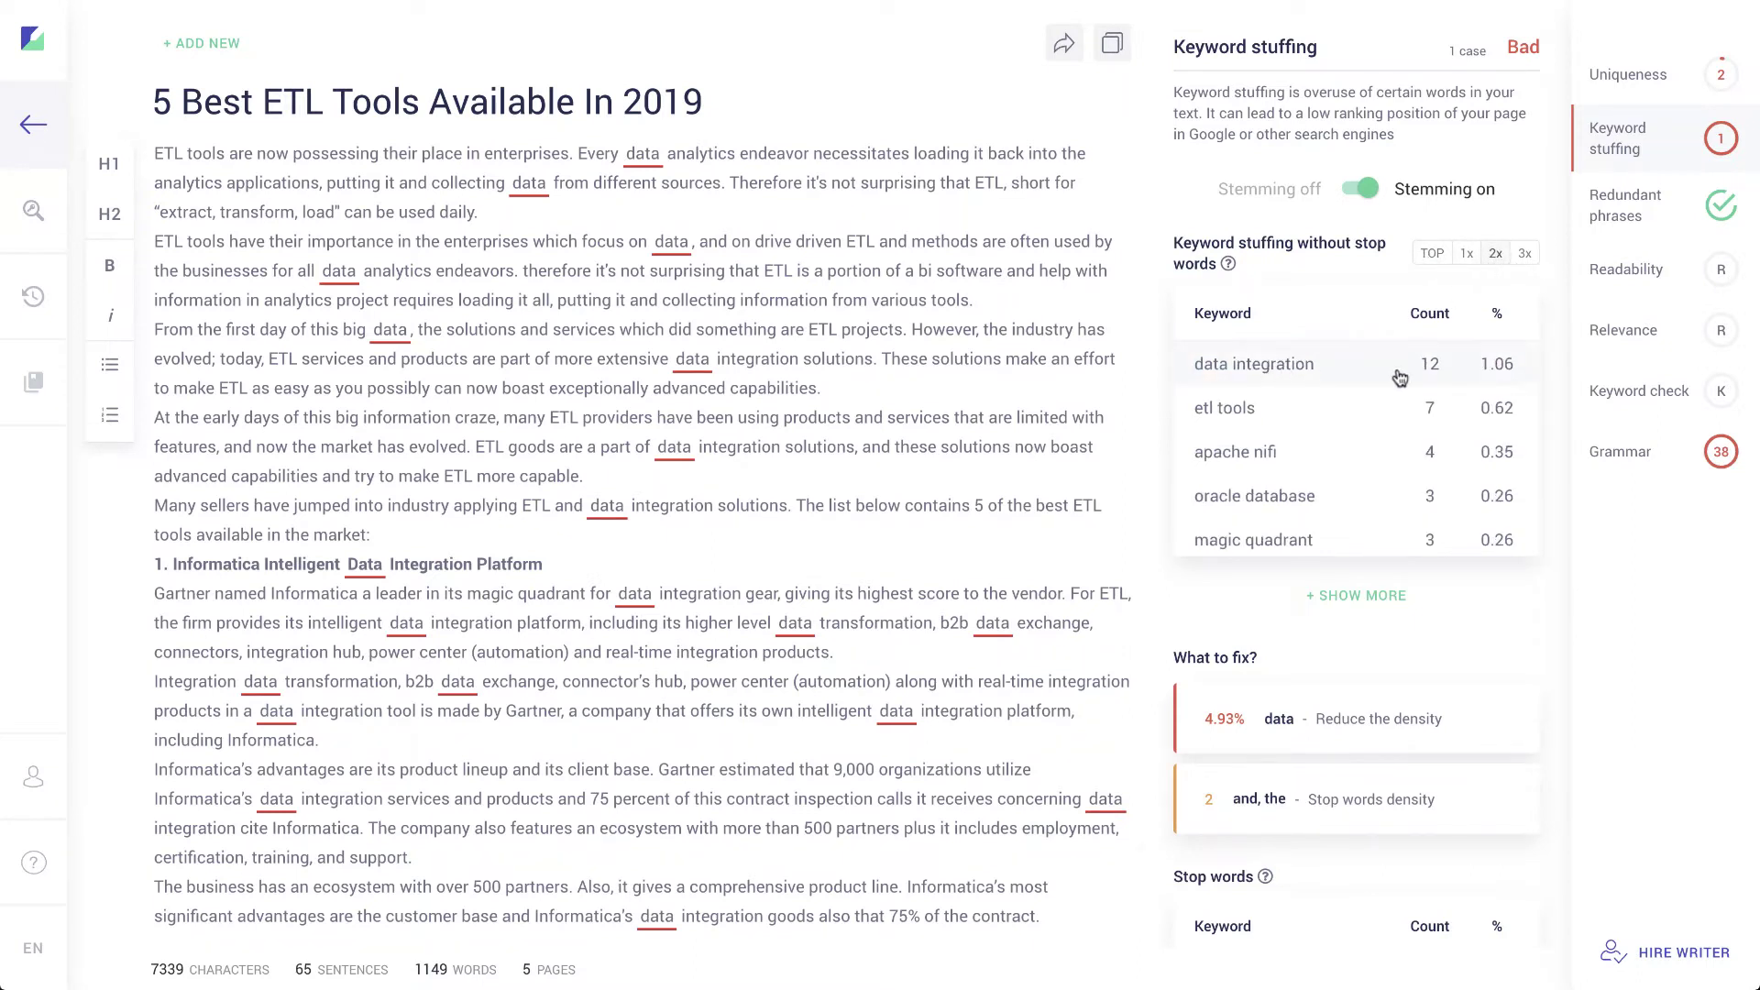
pyautogui.click(1525, 254)
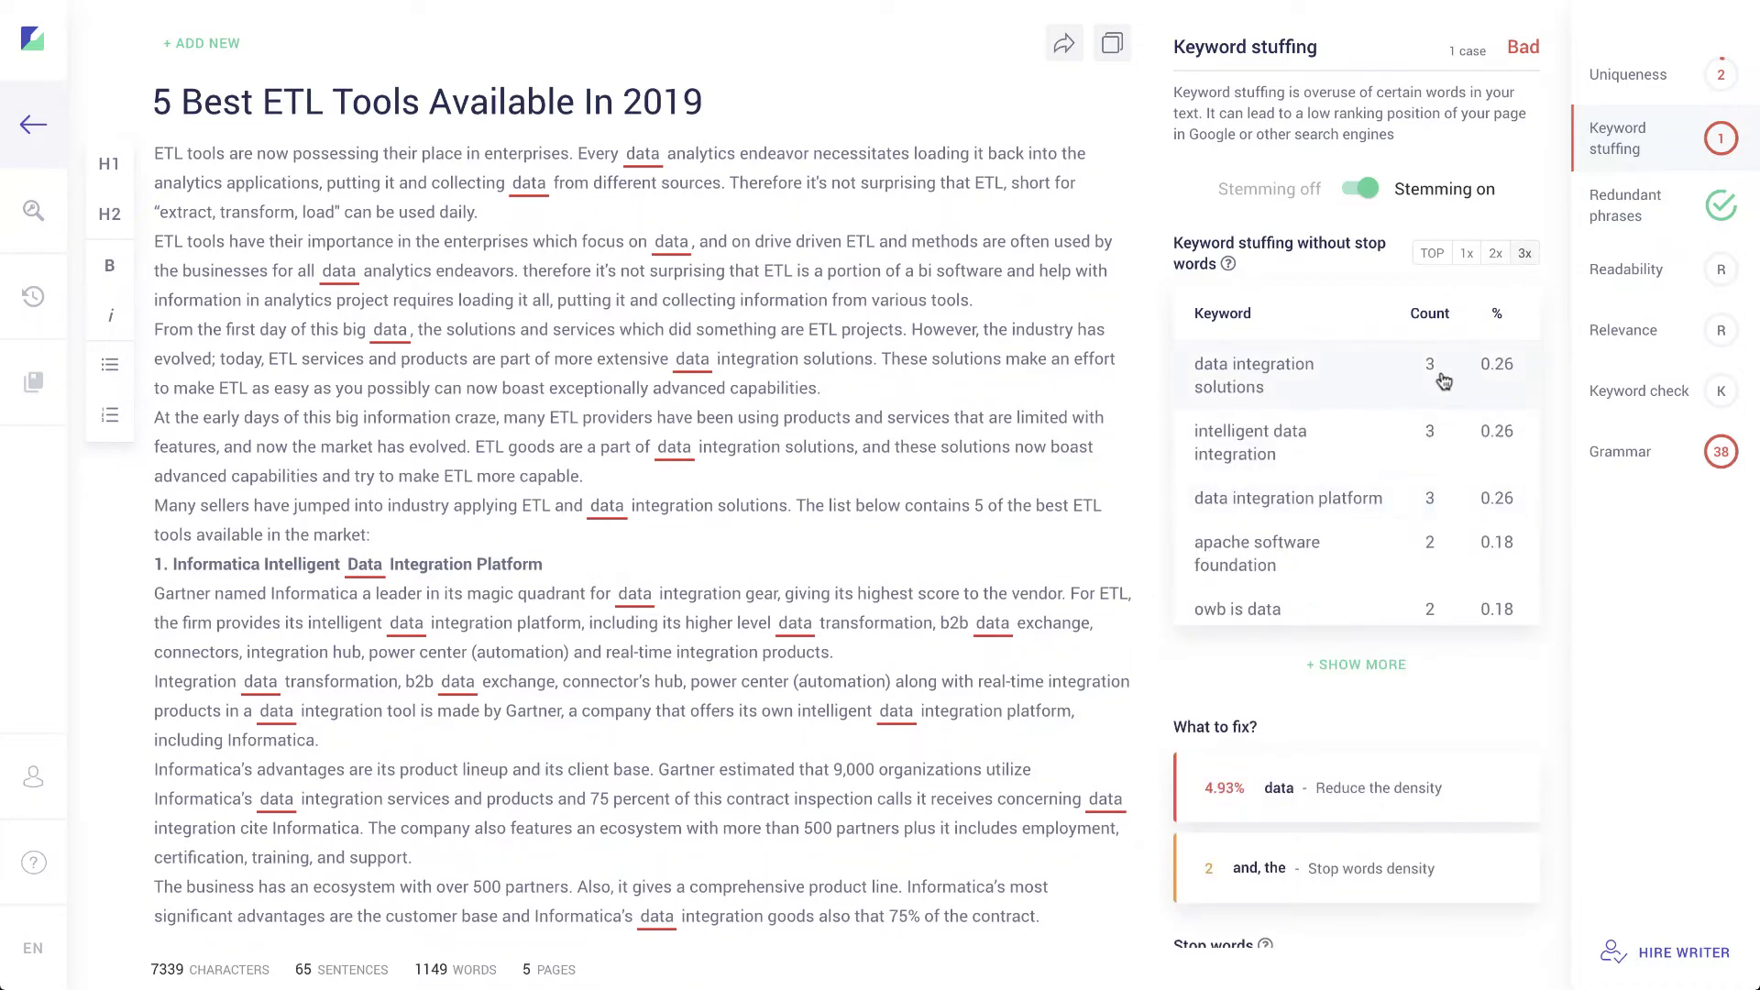
pyautogui.click(1467, 254)
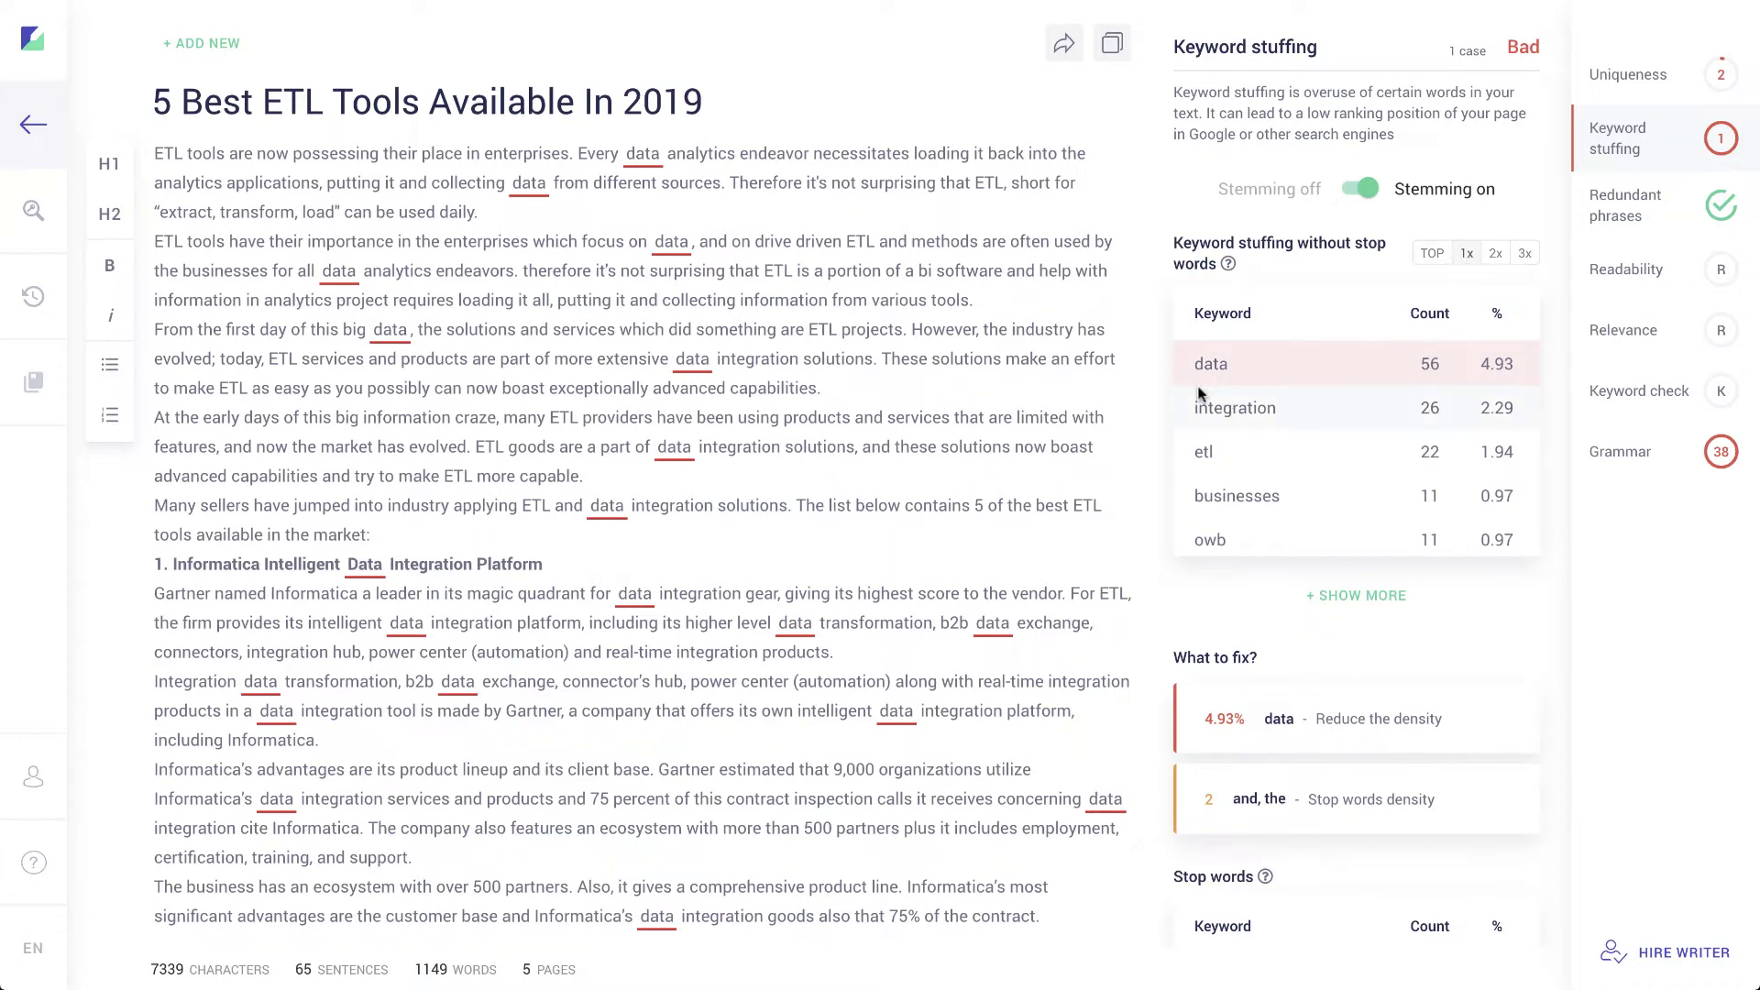
pyautogui.scroll(2, 1347, 460)
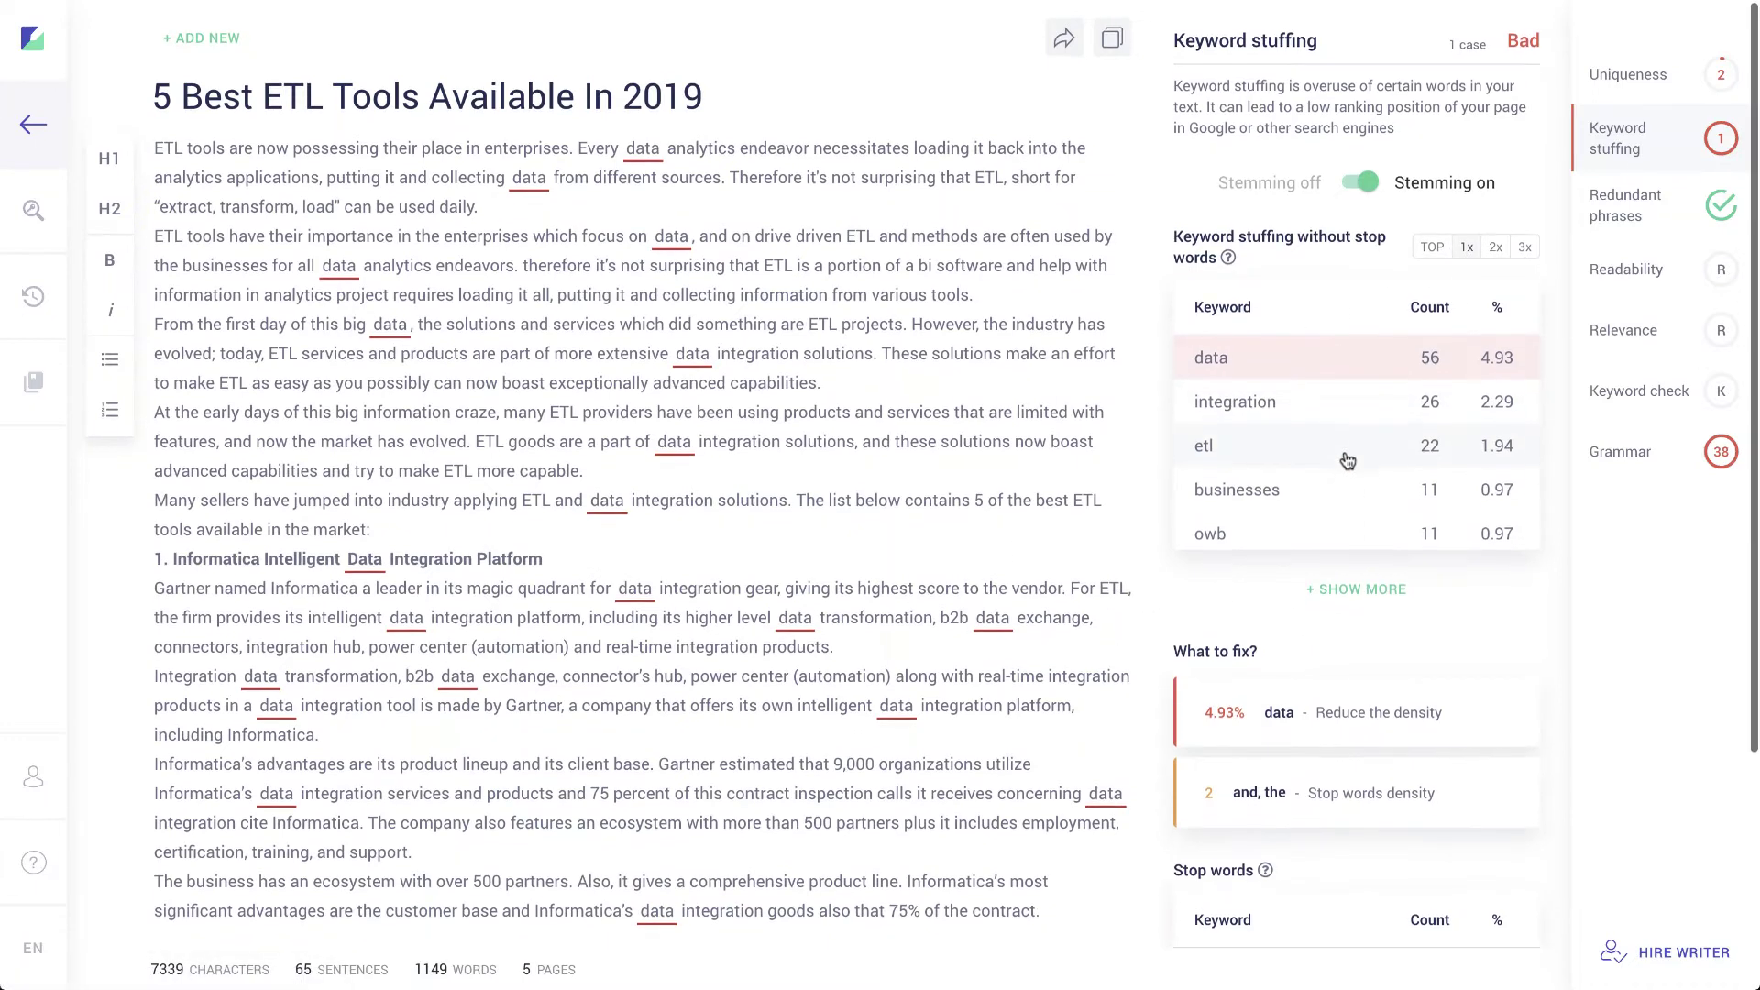
# Step: Highlight the stop words 'and' (48) and 'the' (47) in the article, ending on 'and'
pyautogui.scroll(-4, 1347, 460)
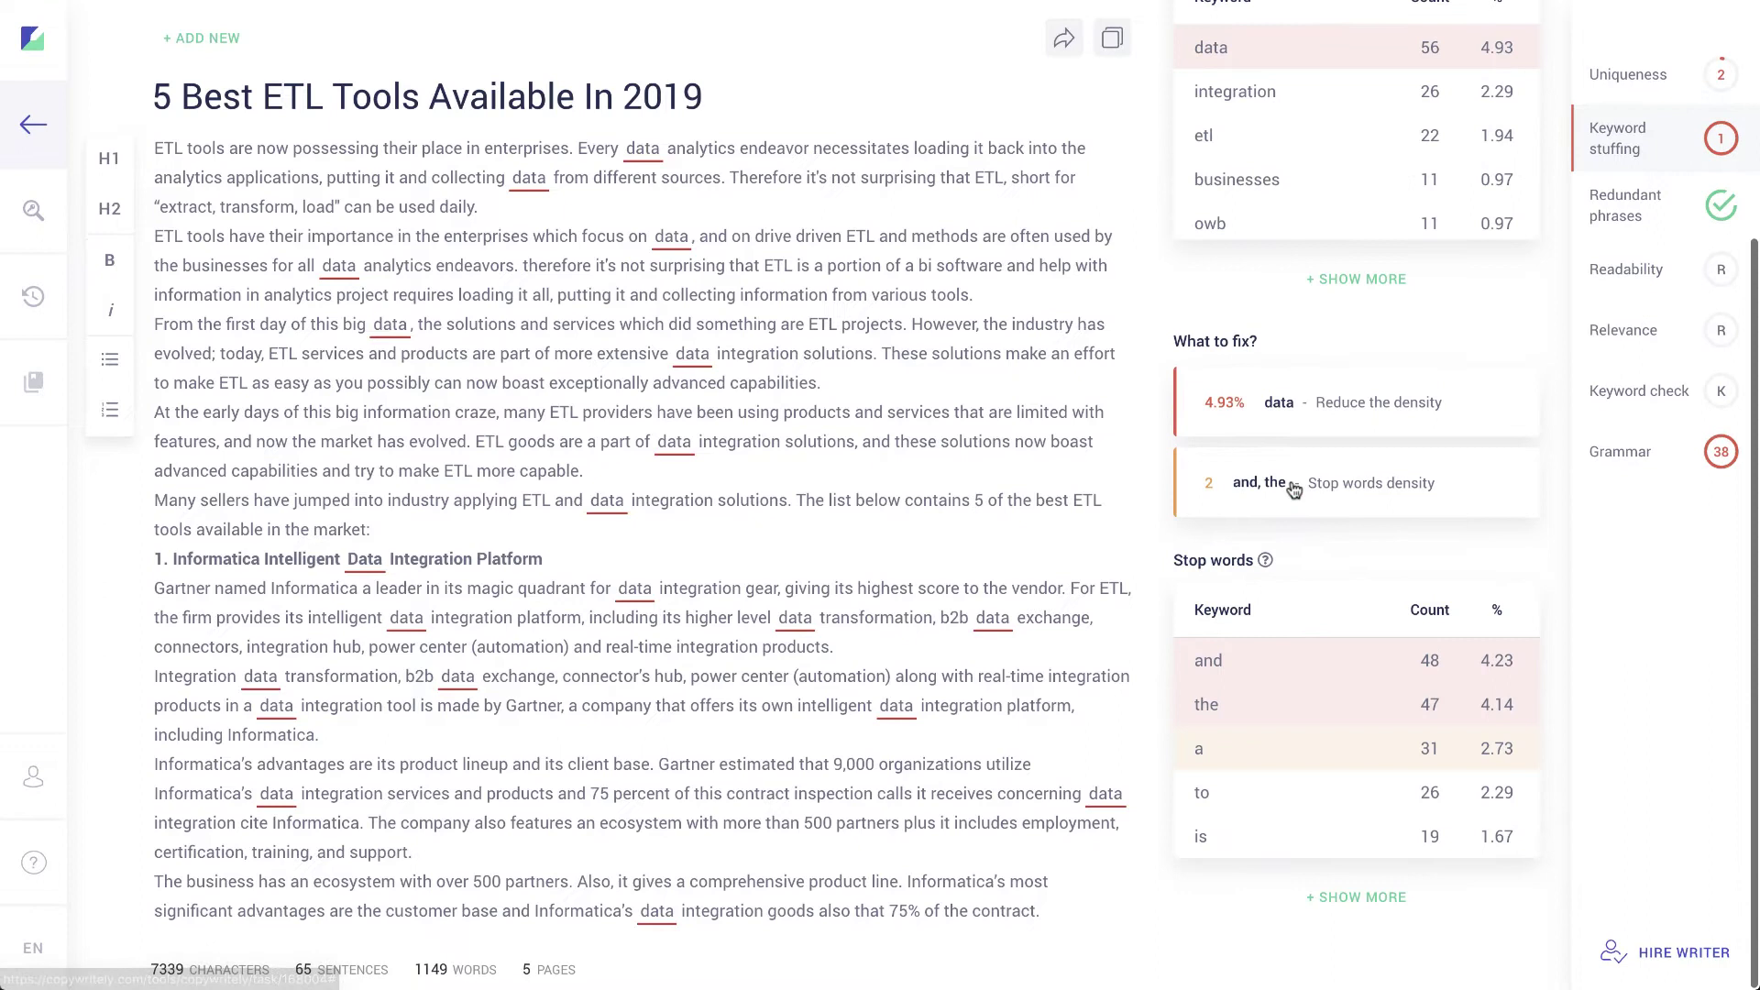
pyautogui.moveTo(1266, 564)
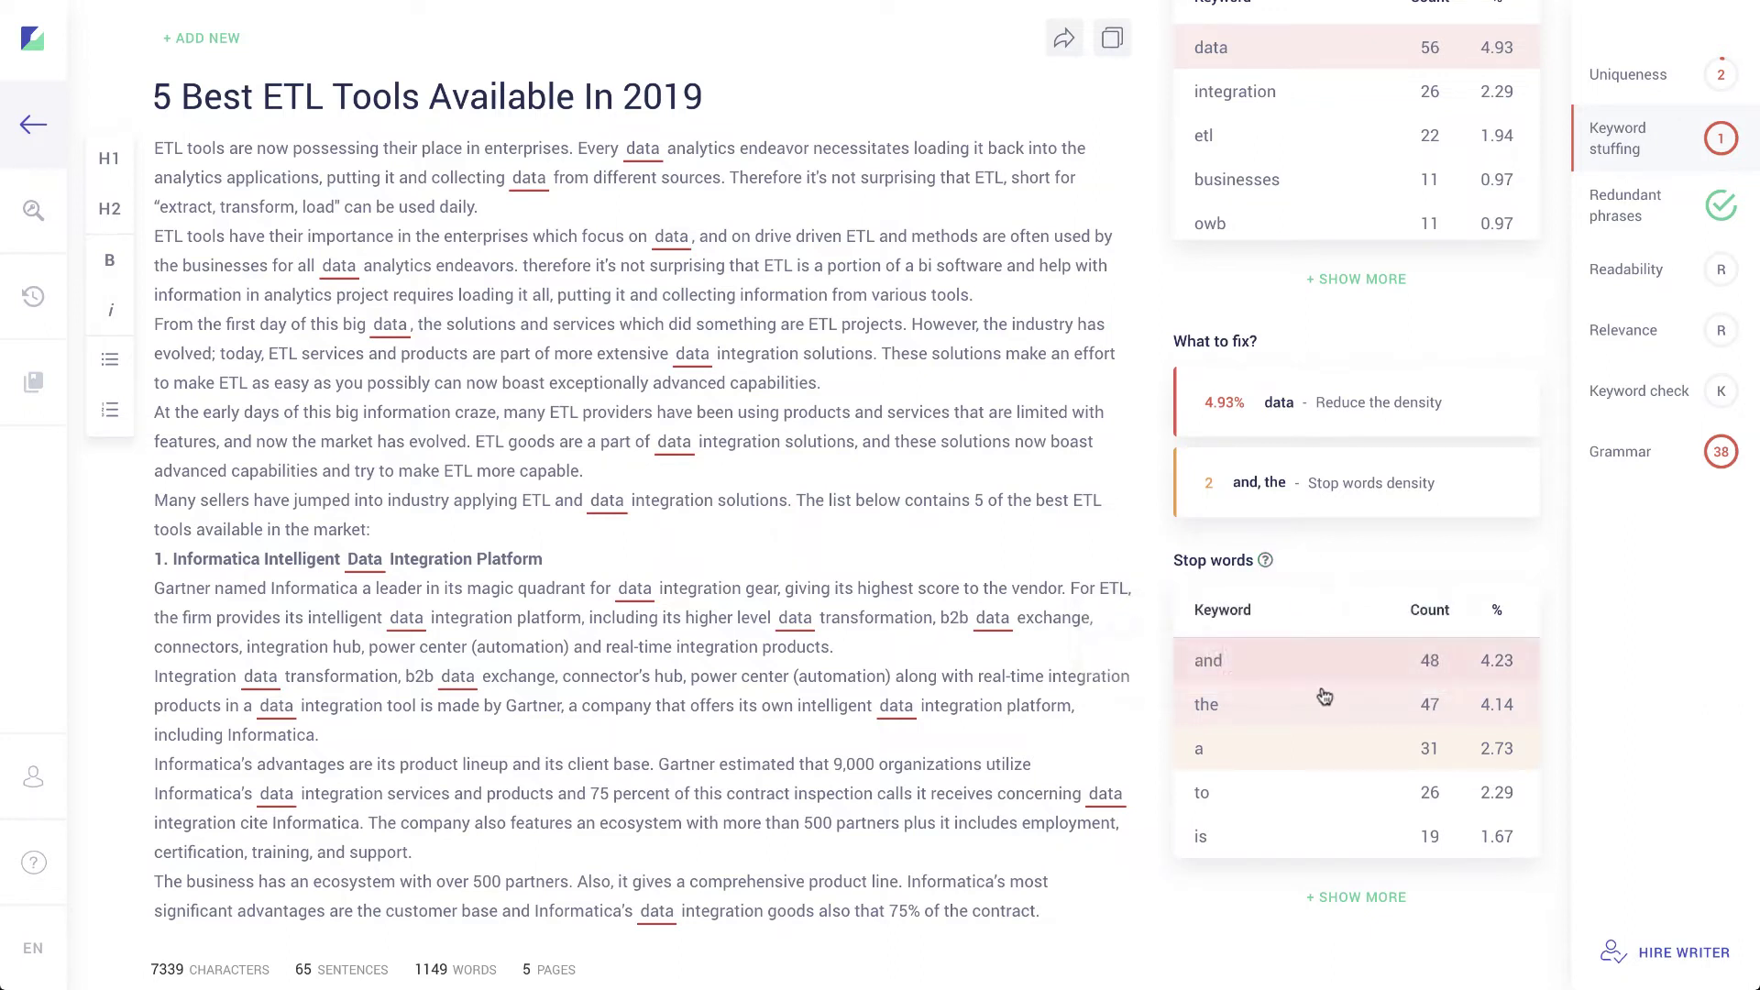
pyautogui.click(1349, 662)
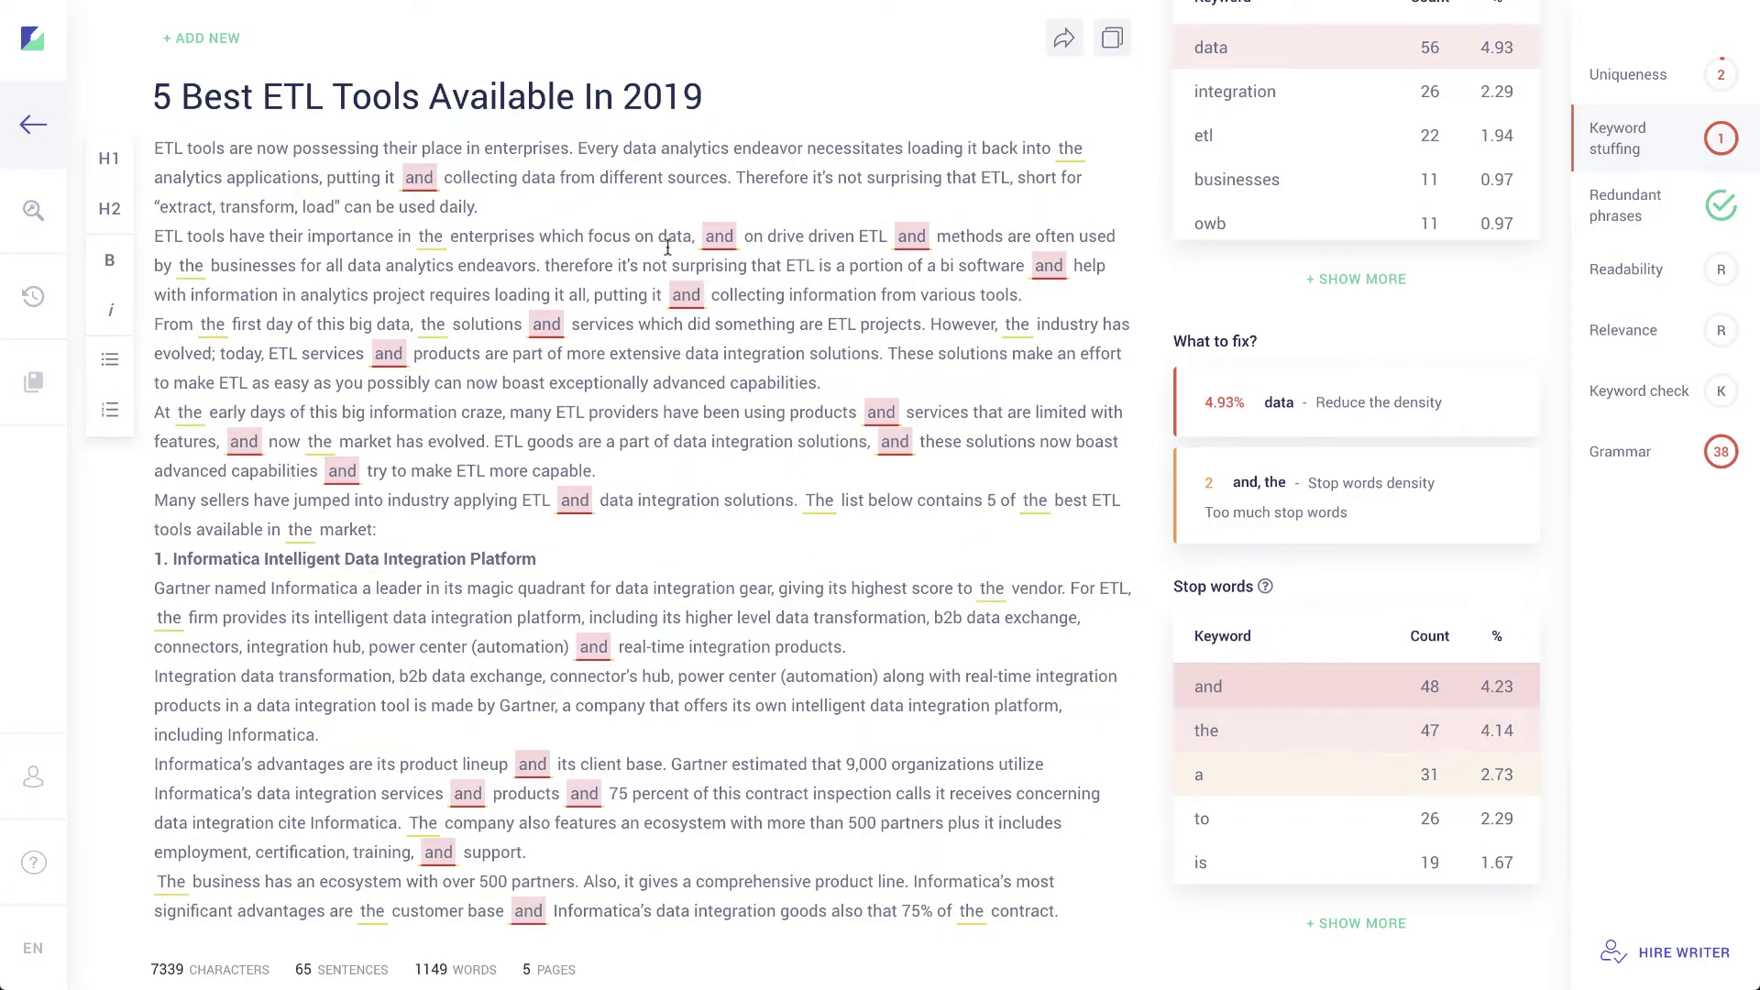
pyautogui.scroll(-3, 706, 550)
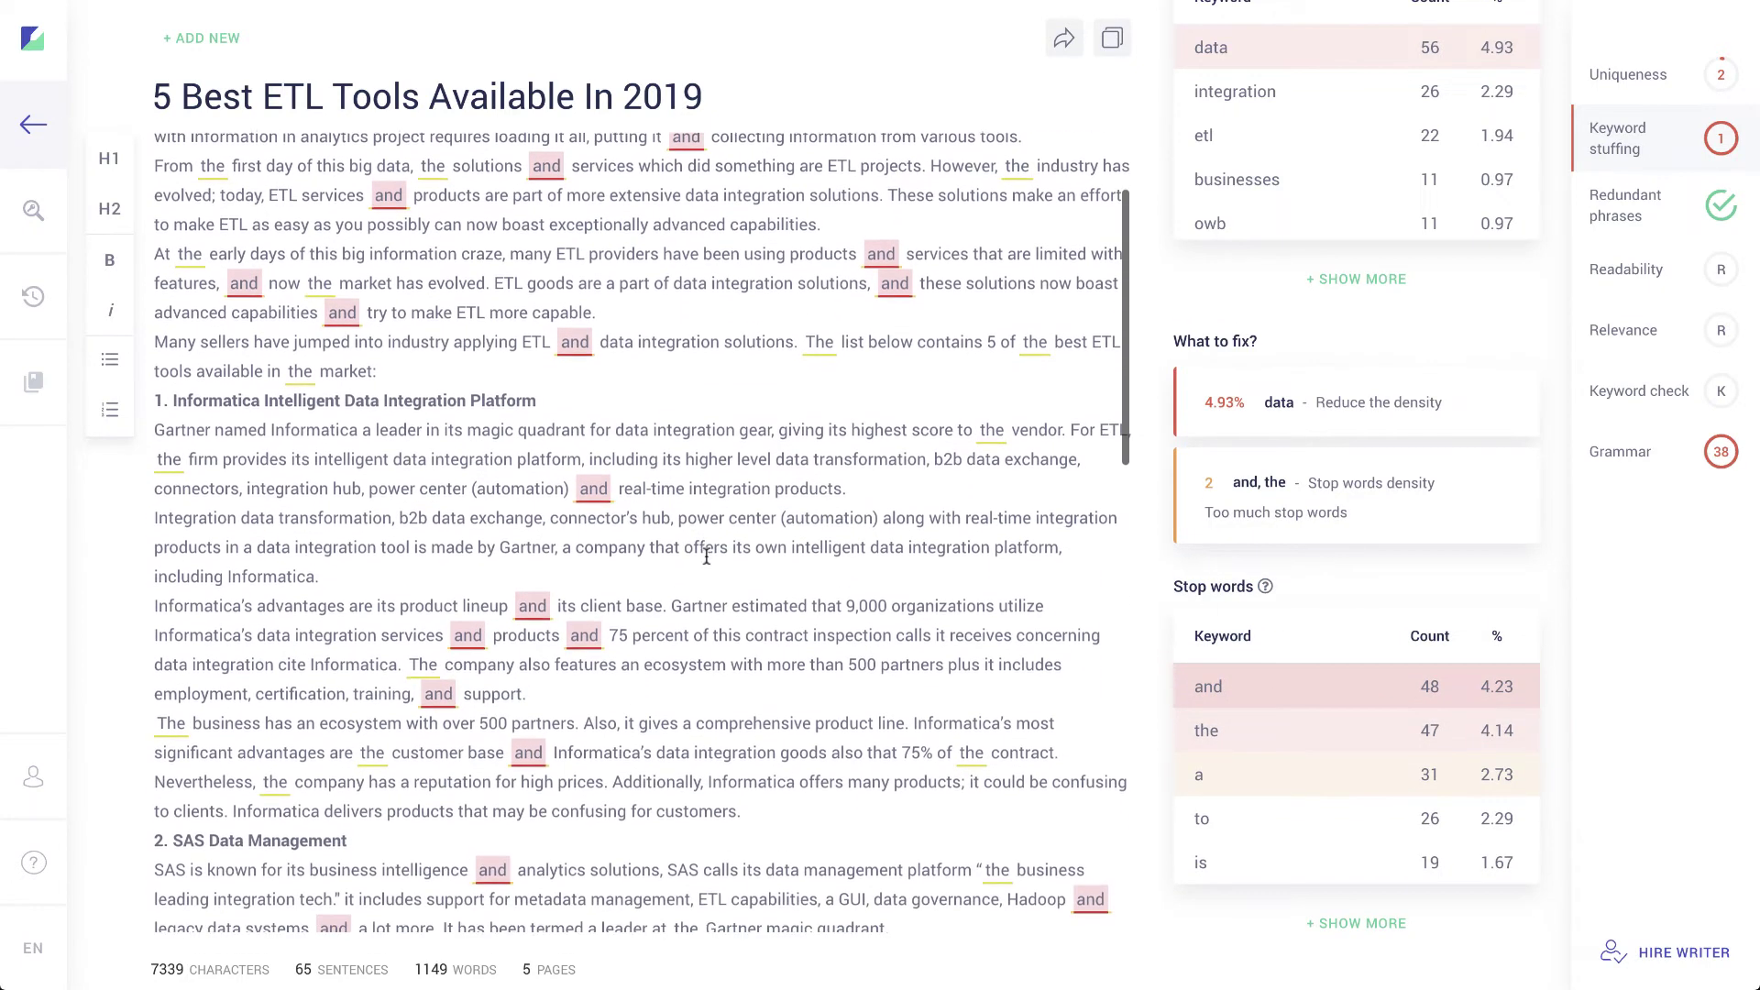
pyautogui.click(1260, 731)
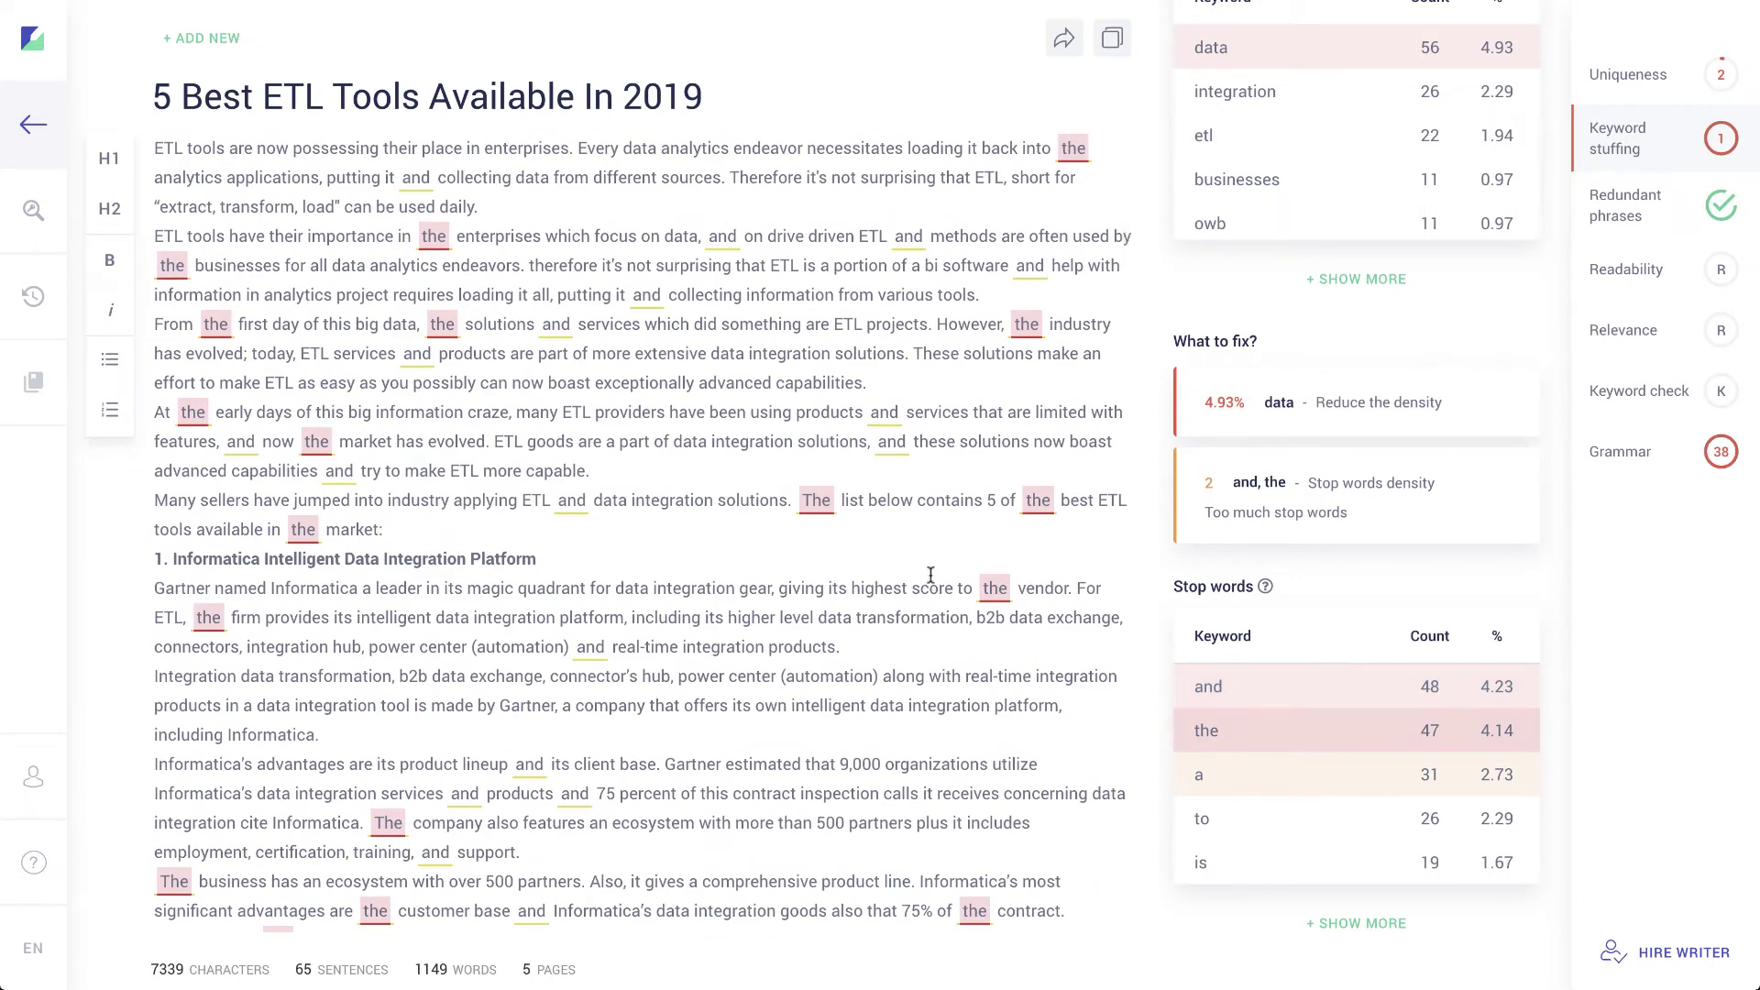
pyautogui.click(1270, 691)
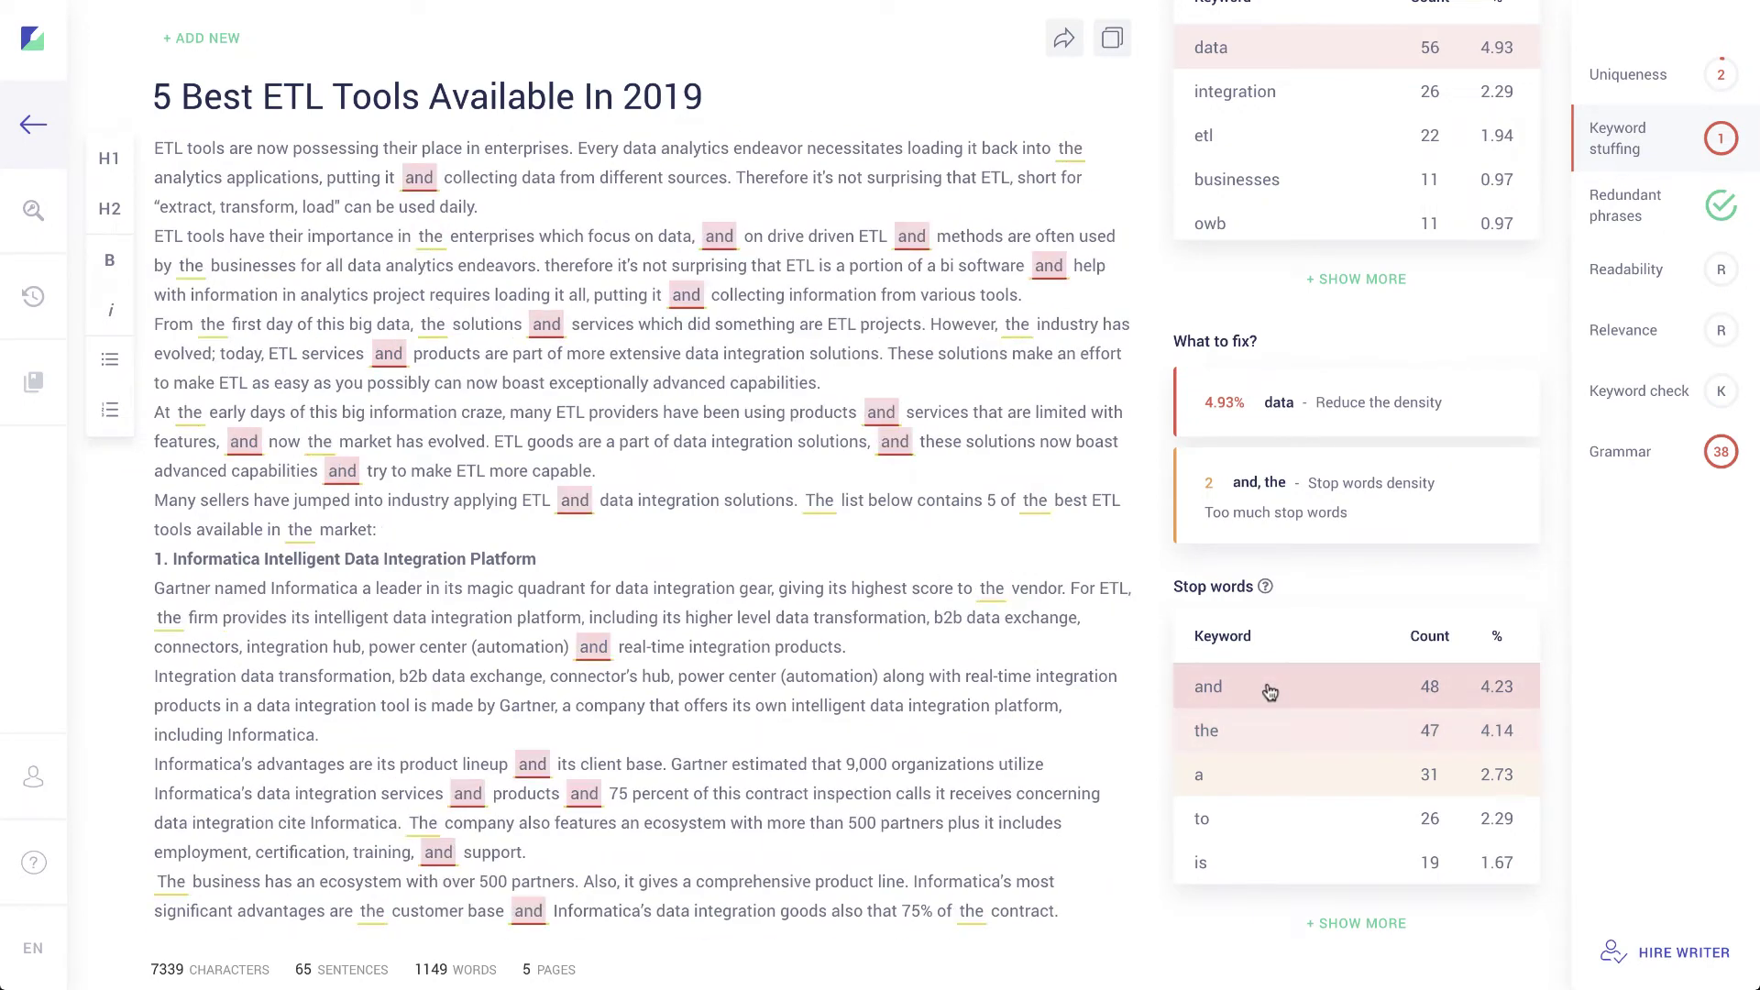
pyautogui.scroll(-4, 987, 617)
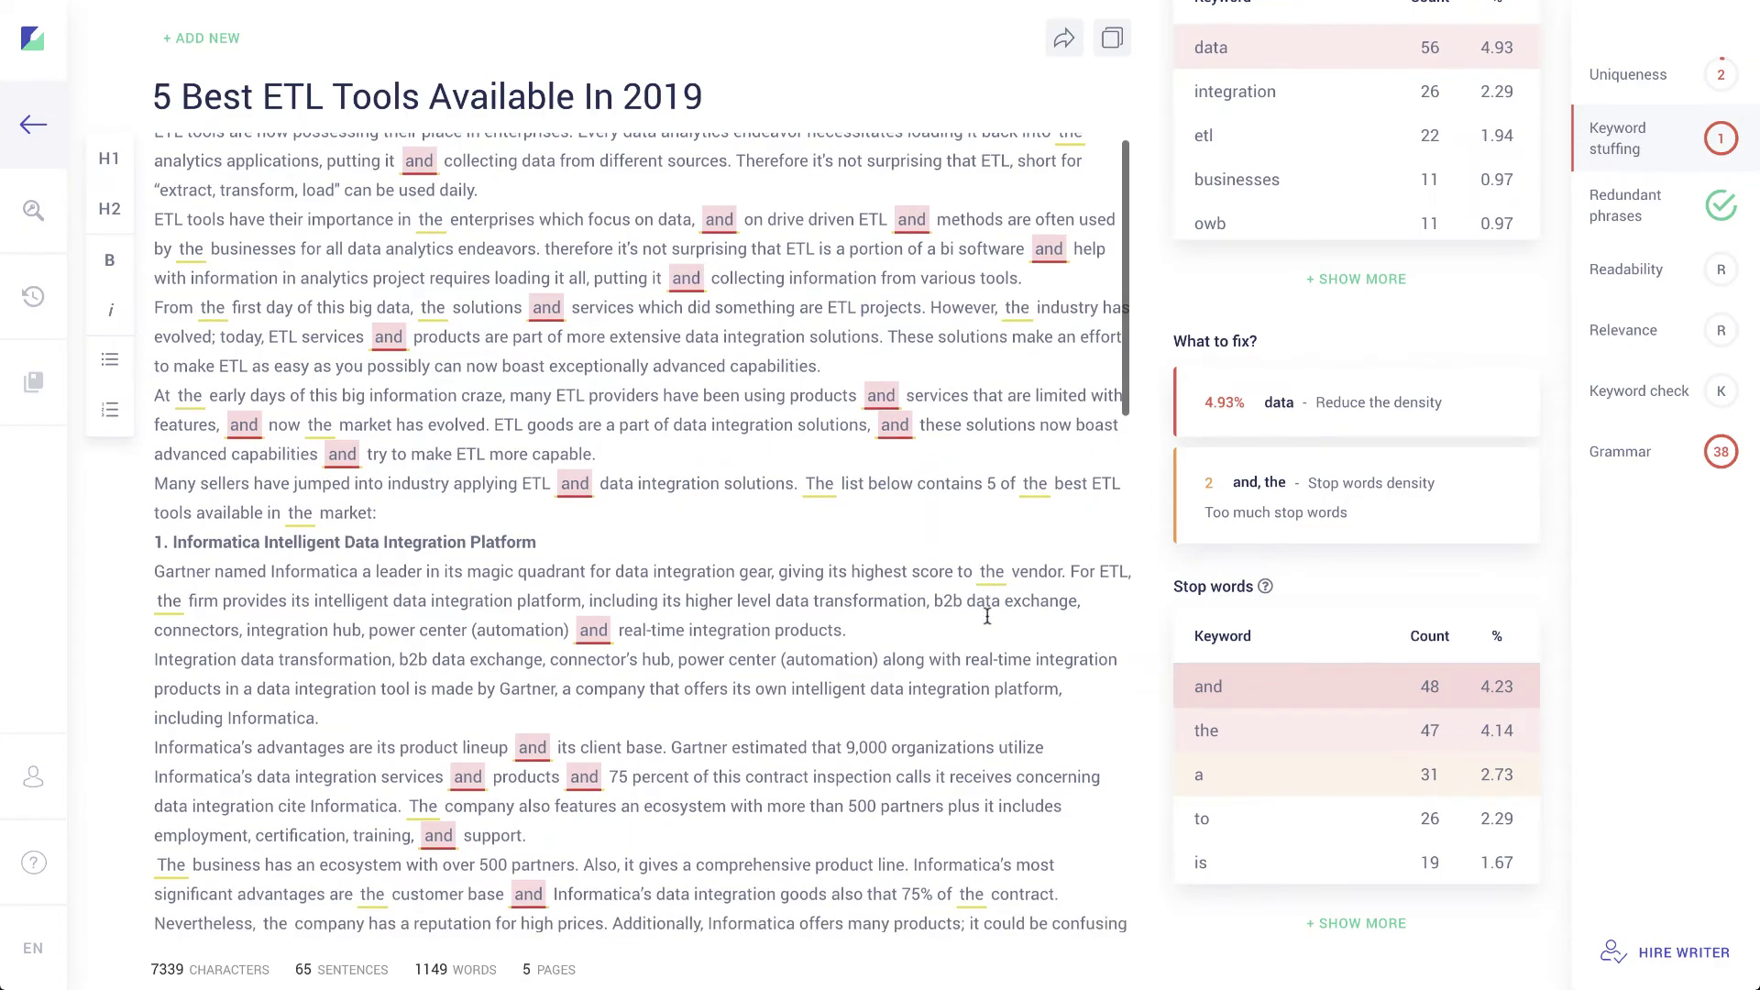
pyautogui.scroll(-6, 539, 601)
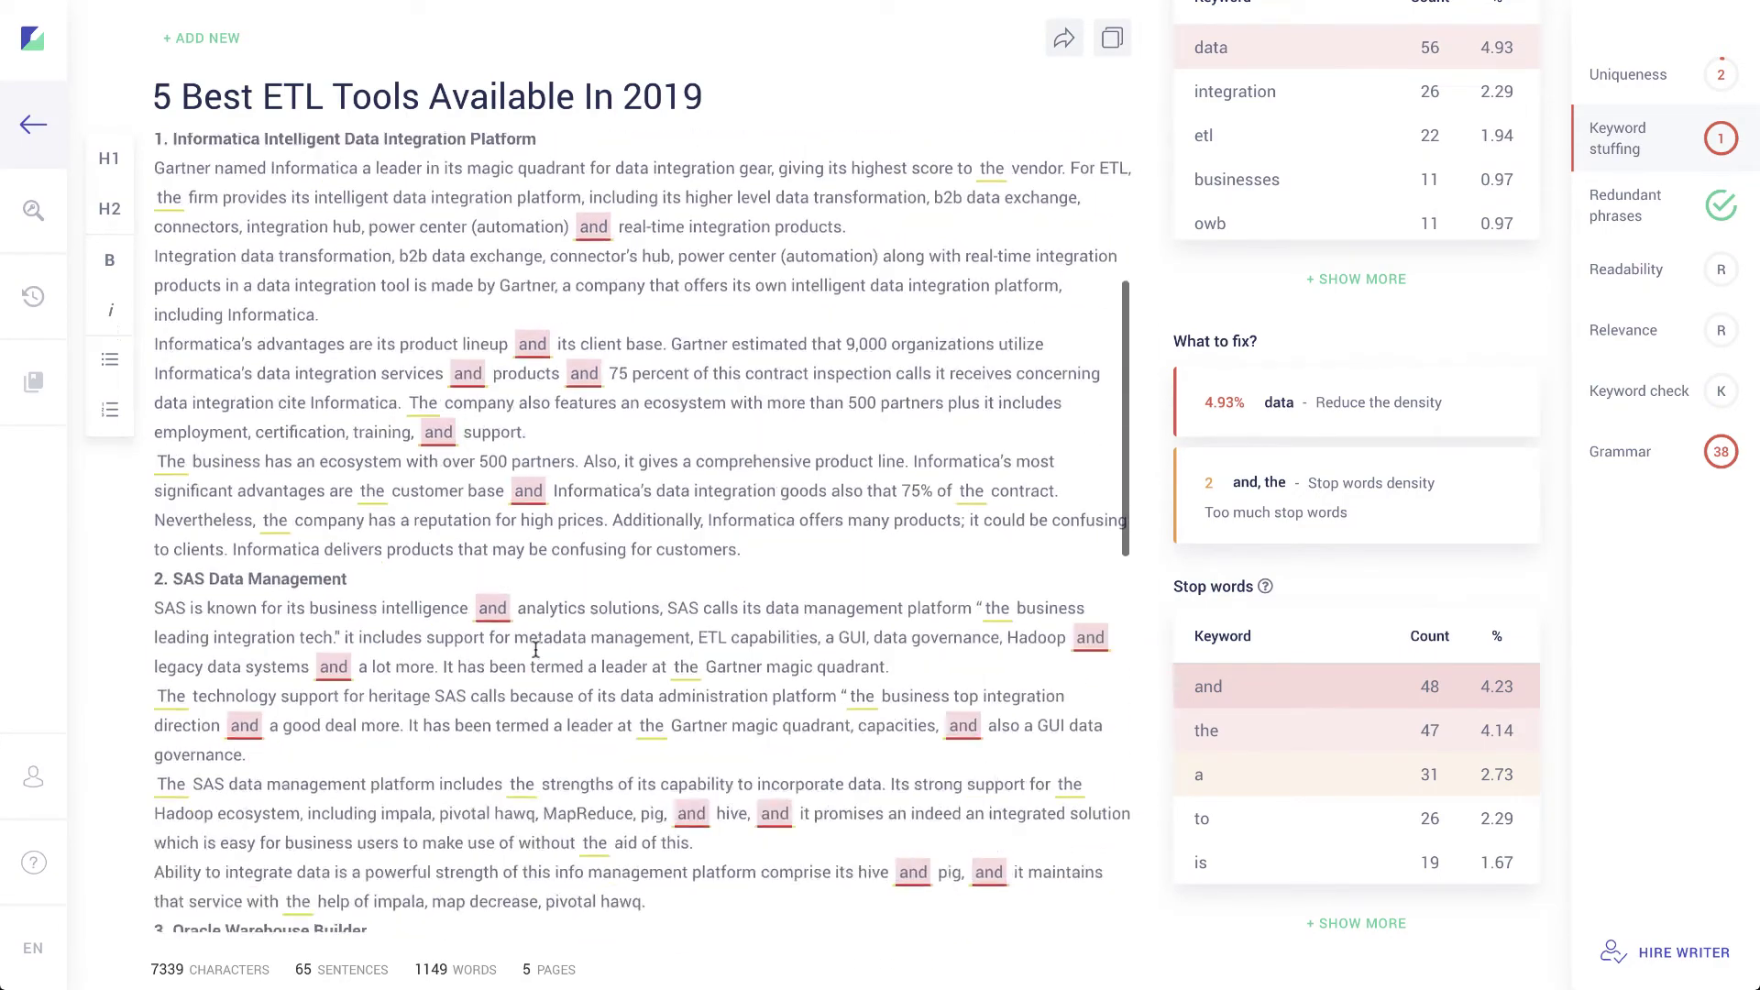
pyautogui.scroll(11, 537, 633)
pyautogui.scroll(-1, 536, 649)
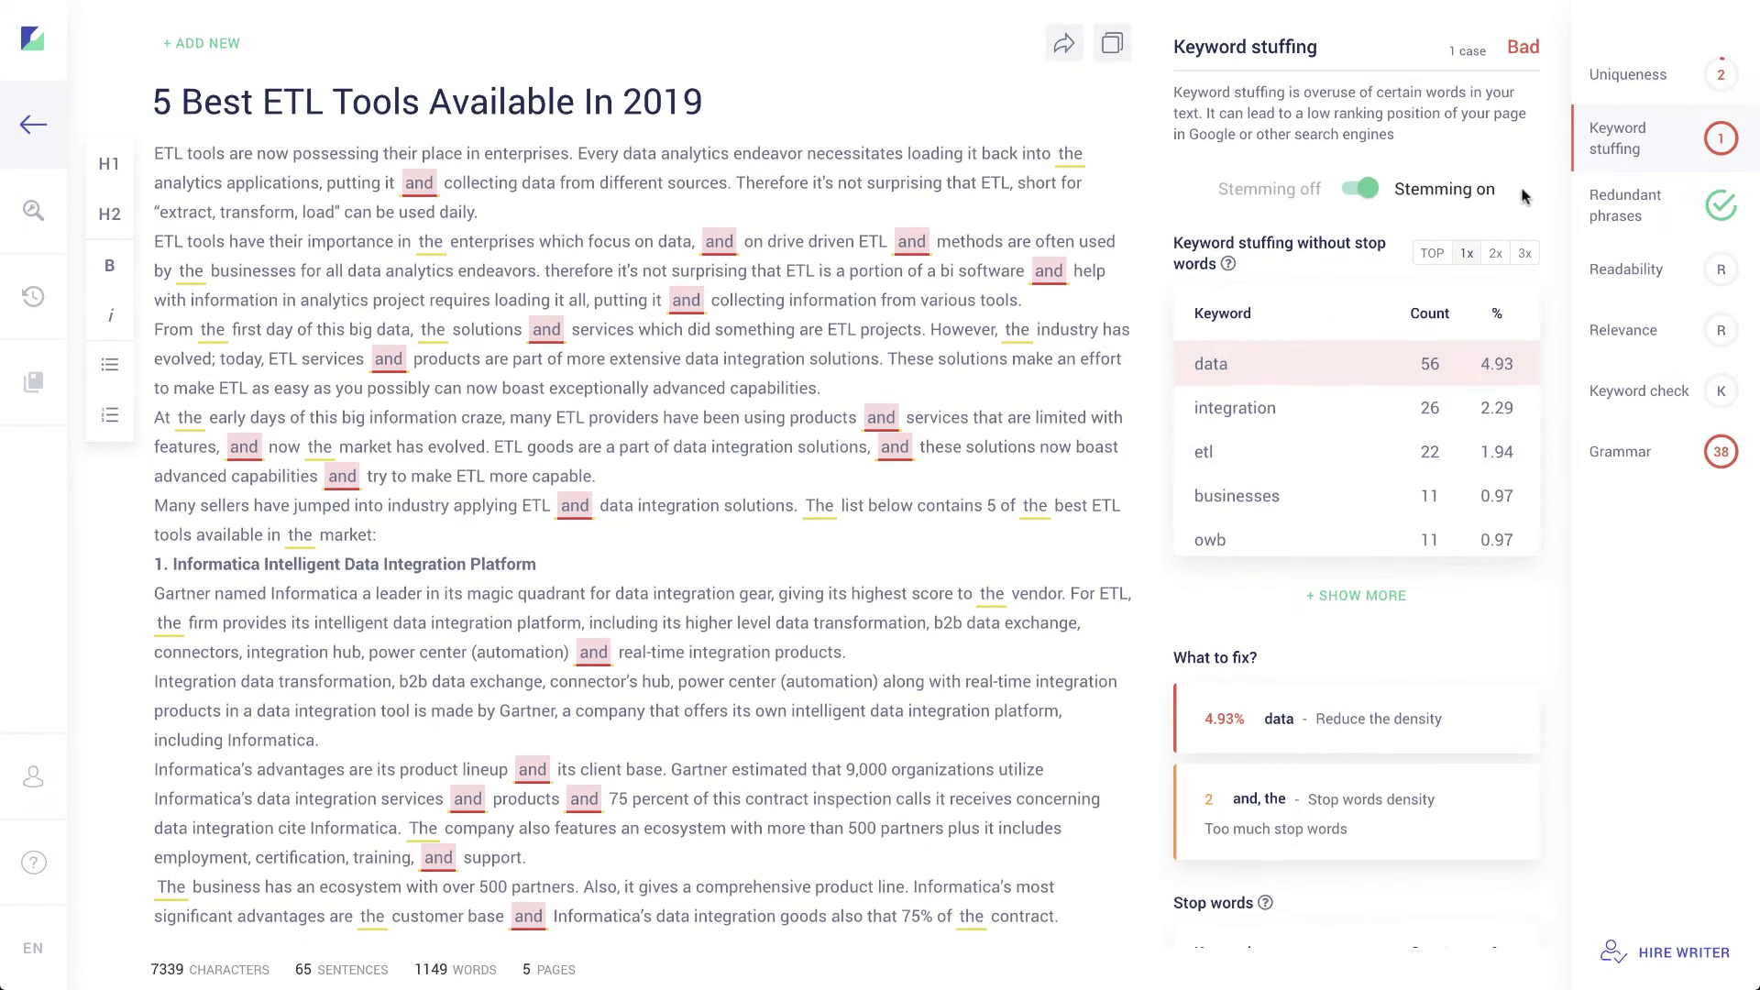
# Step: Review the redundant phrase 'not surprising' and its example sentences
pyautogui.click(1624, 207)
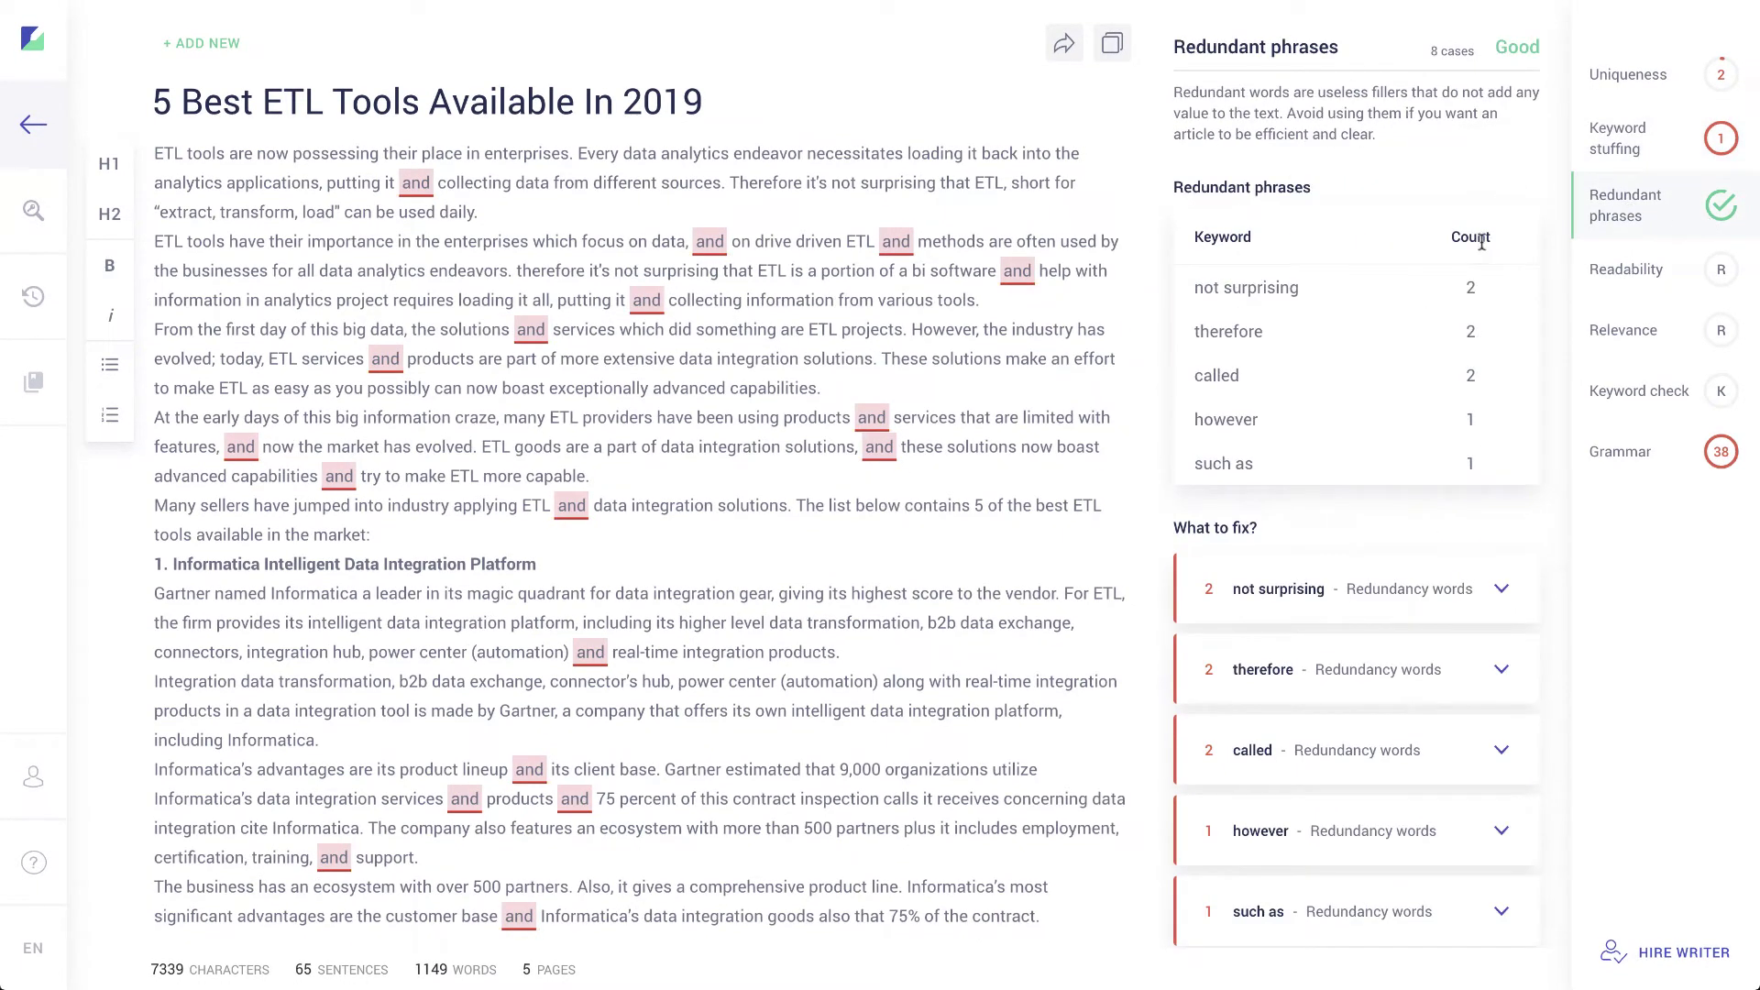
pyautogui.scroll(-3, 1357, 344)
pyautogui.scroll(3, 1355, 349)
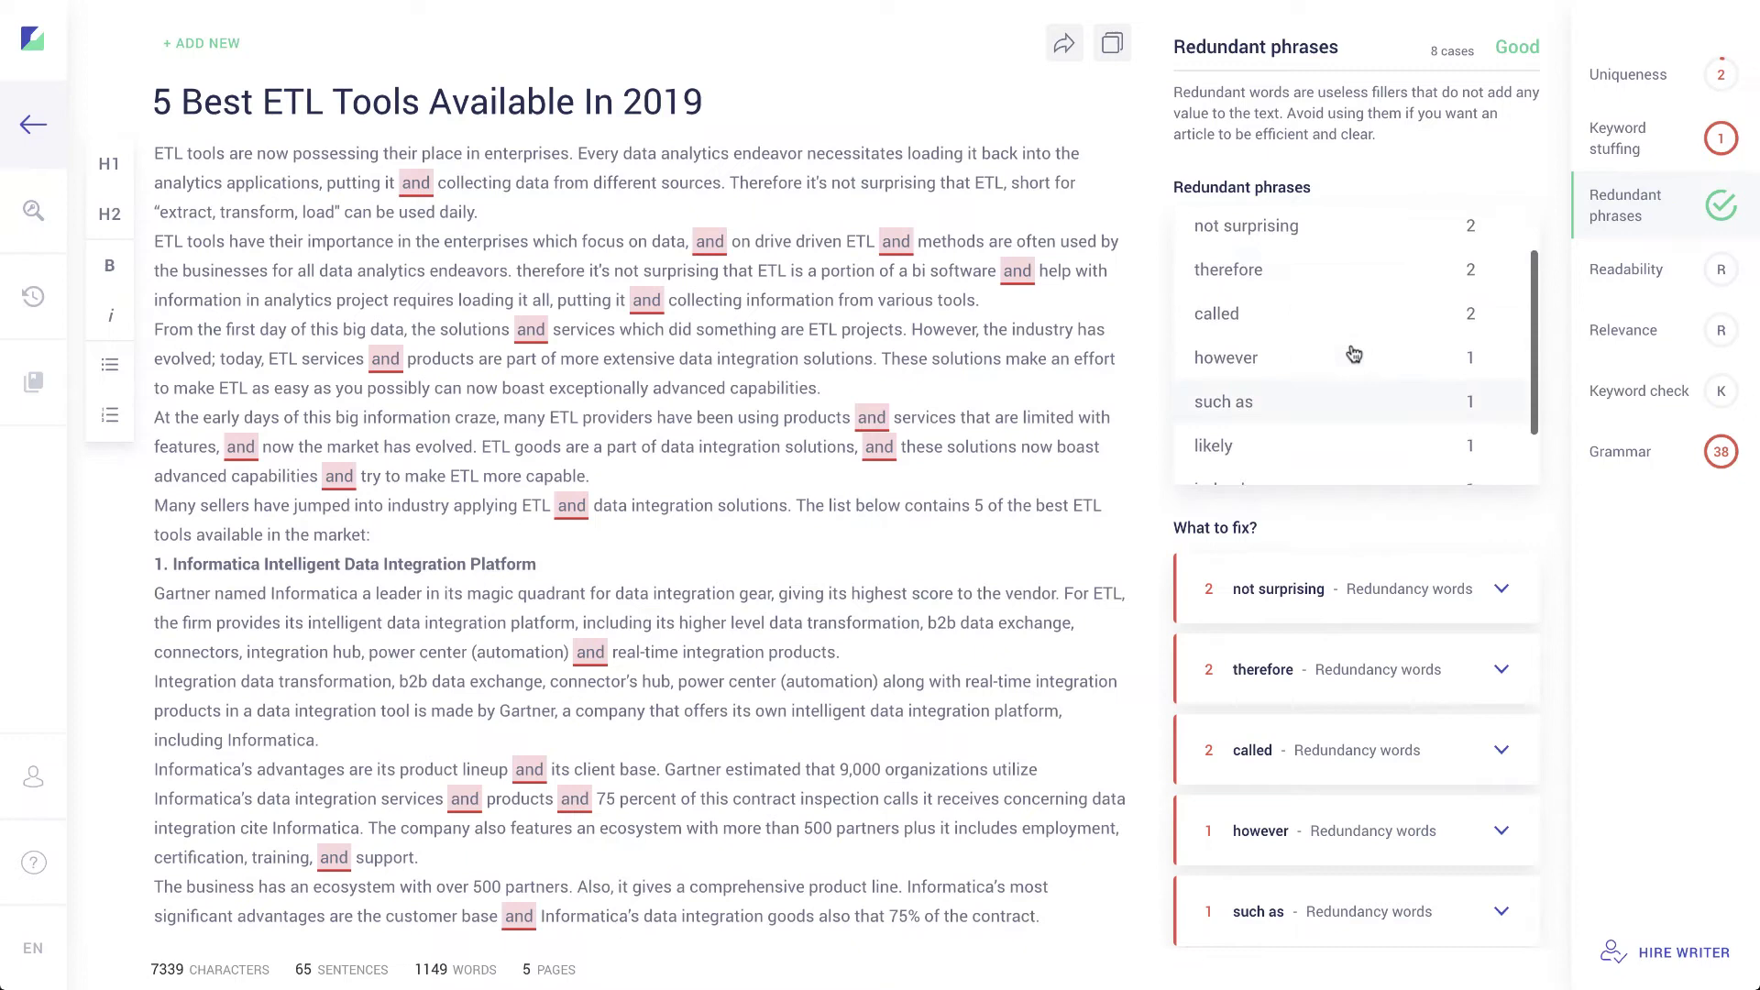
pyautogui.click(1433, 598)
pyautogui.scroll(-3, 1348, 669)
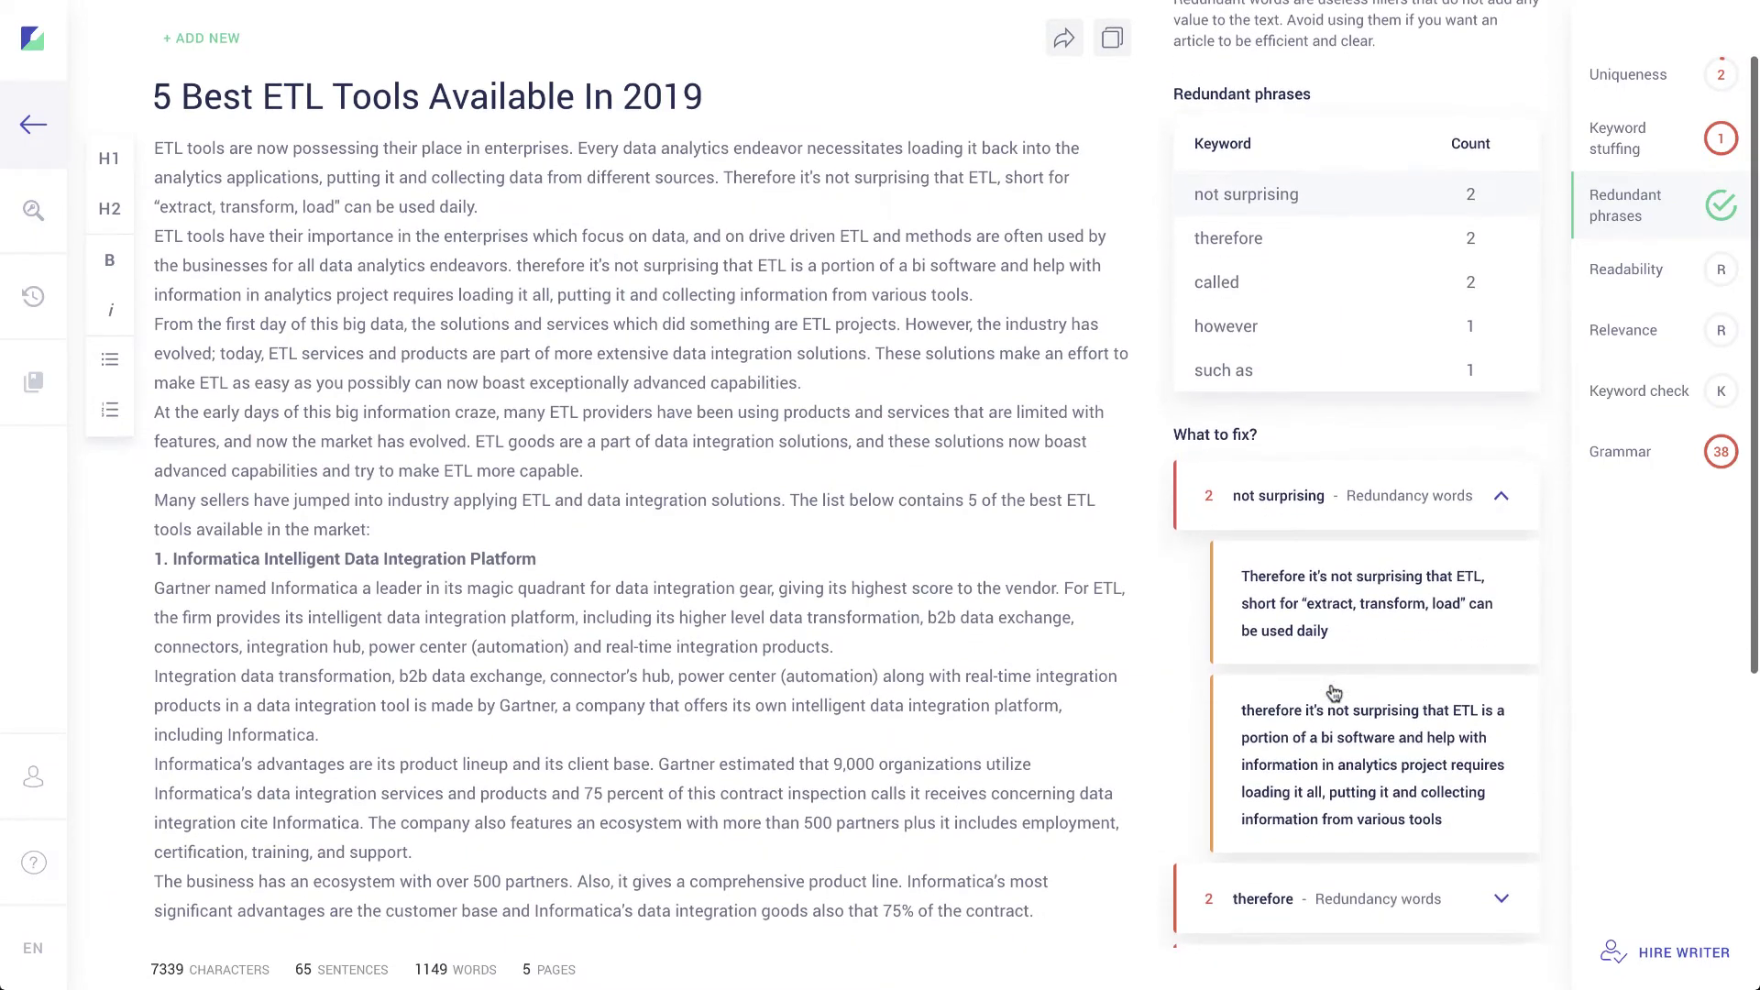
pyautogui.scroll(3, 1334, 693)
pyautogui.click(1332, 574)
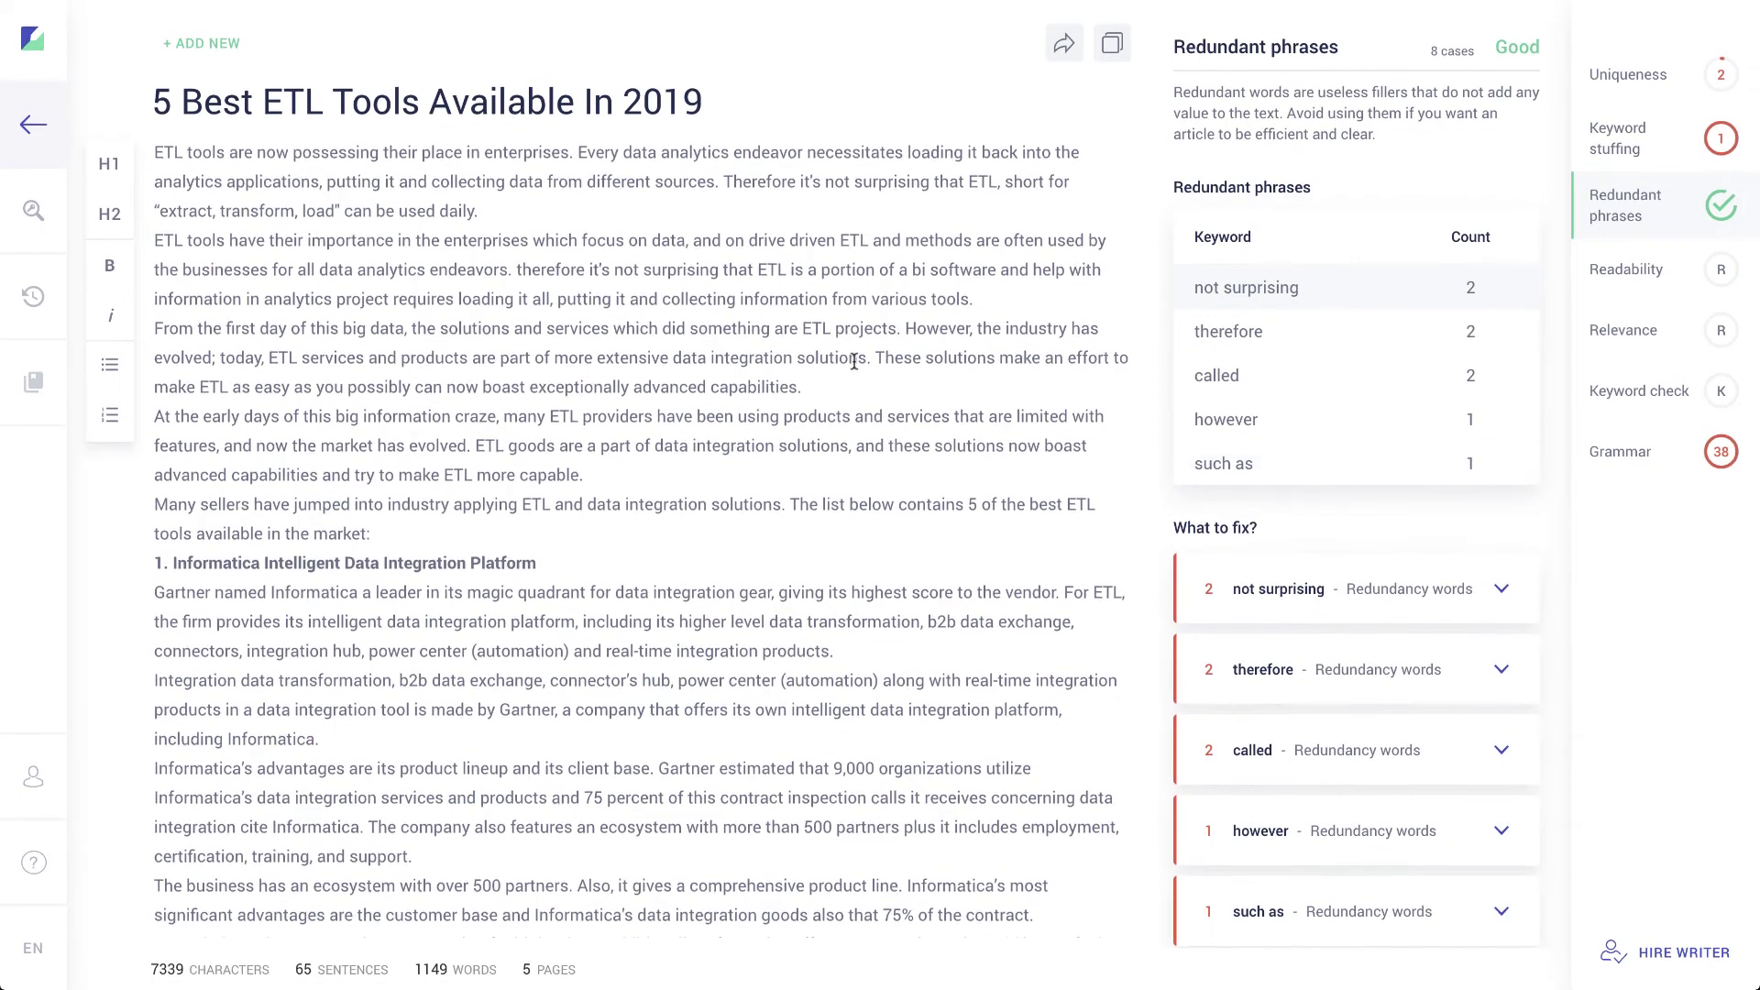
# Step: Check the 'however' suggestion, then view readability scores: Gunning Fog 18/18, Flesch 0/100
pyautogui.scroll(-1, 854, 362)
pyautogui.scroll(1, 854, 362)
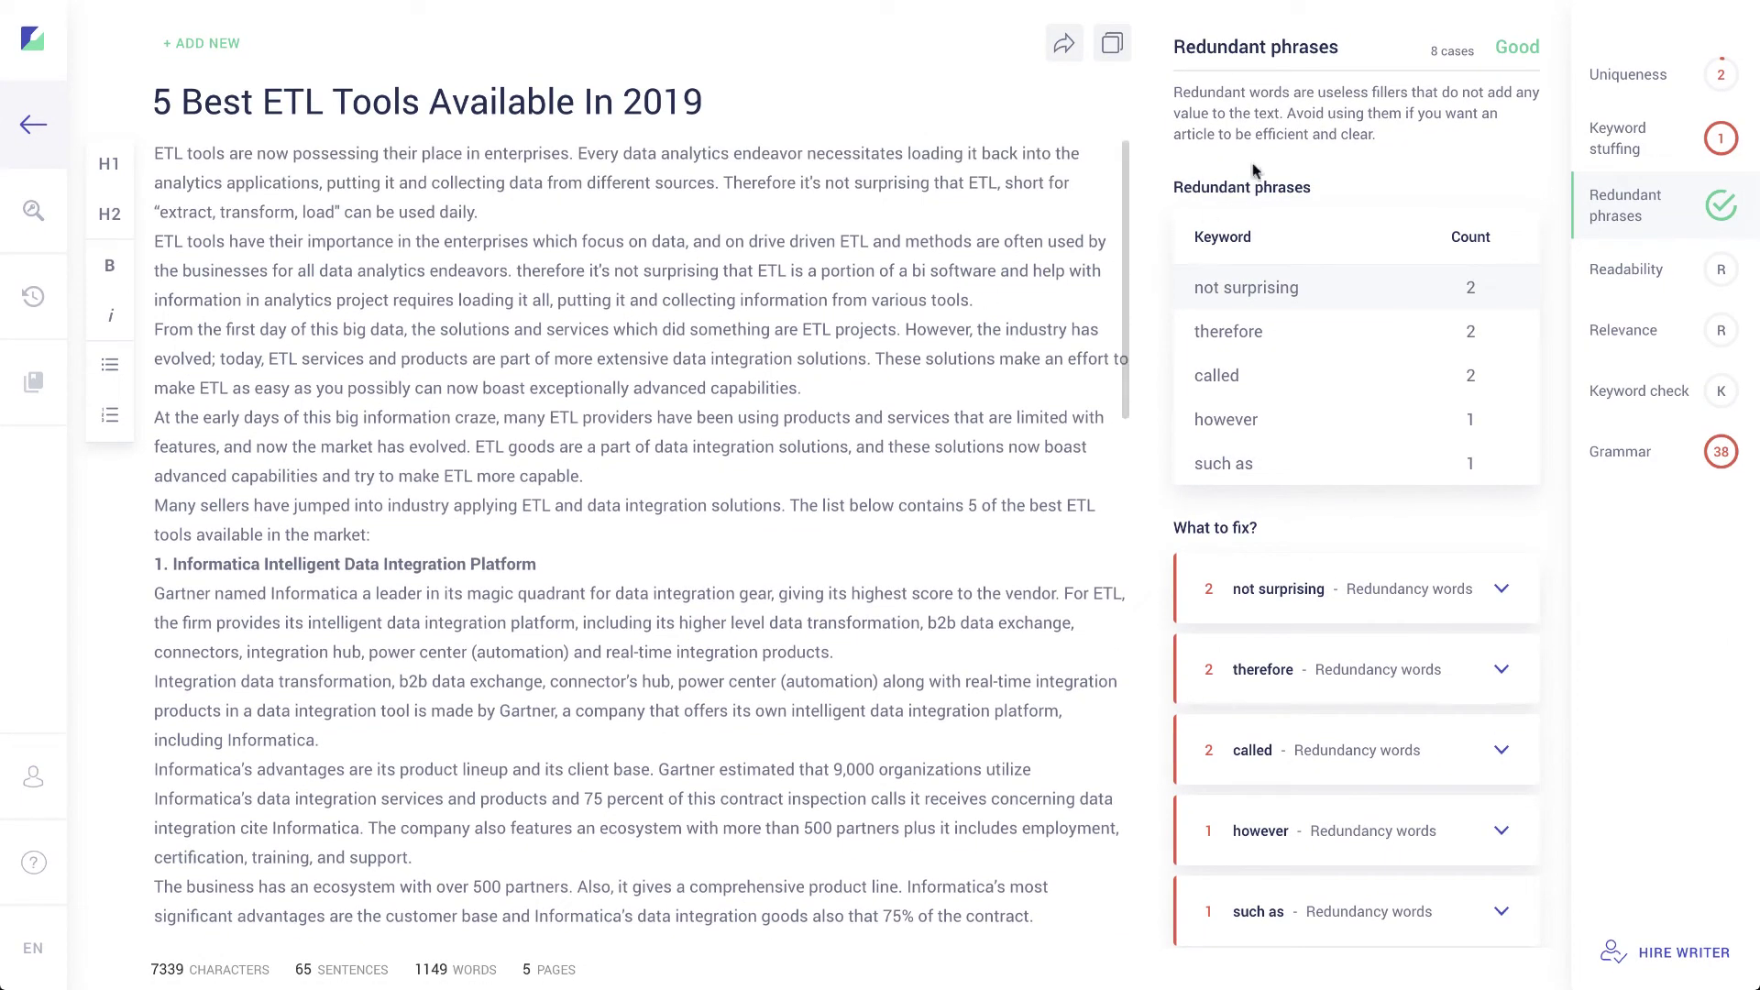
pyautogui.scroll(-2, 1416, 719)
pyautogui.click(1397, 700)
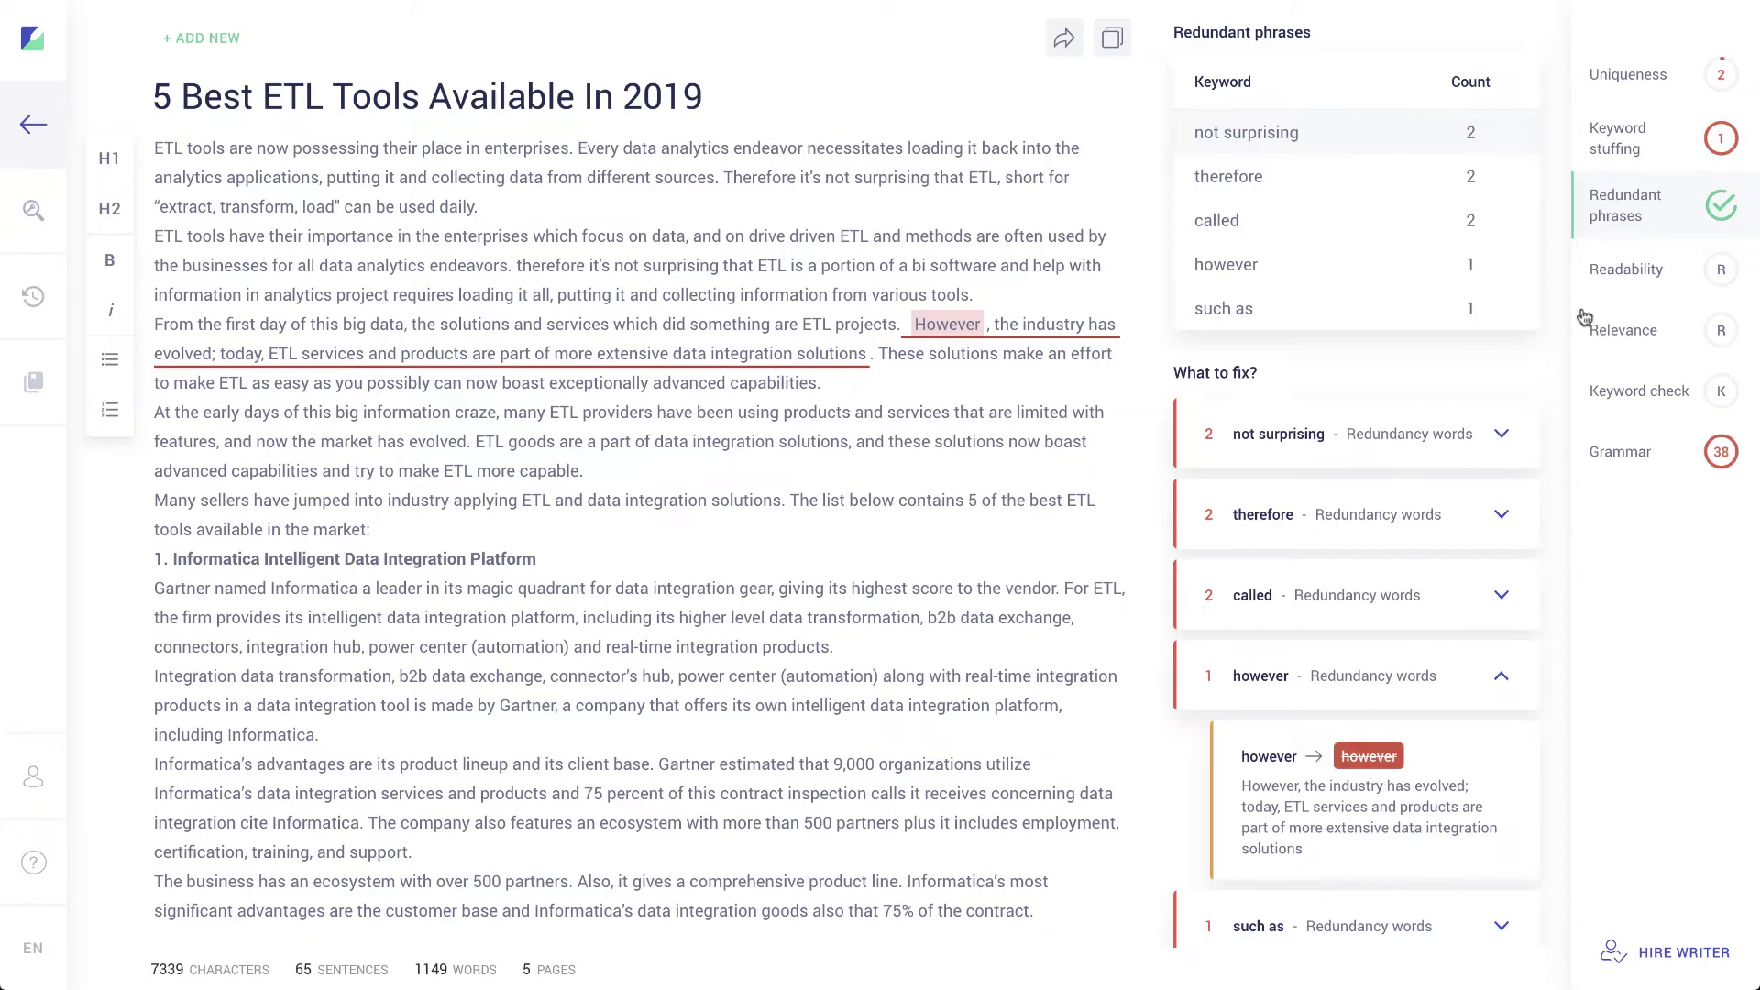
pyautogui.click(1641, 275)
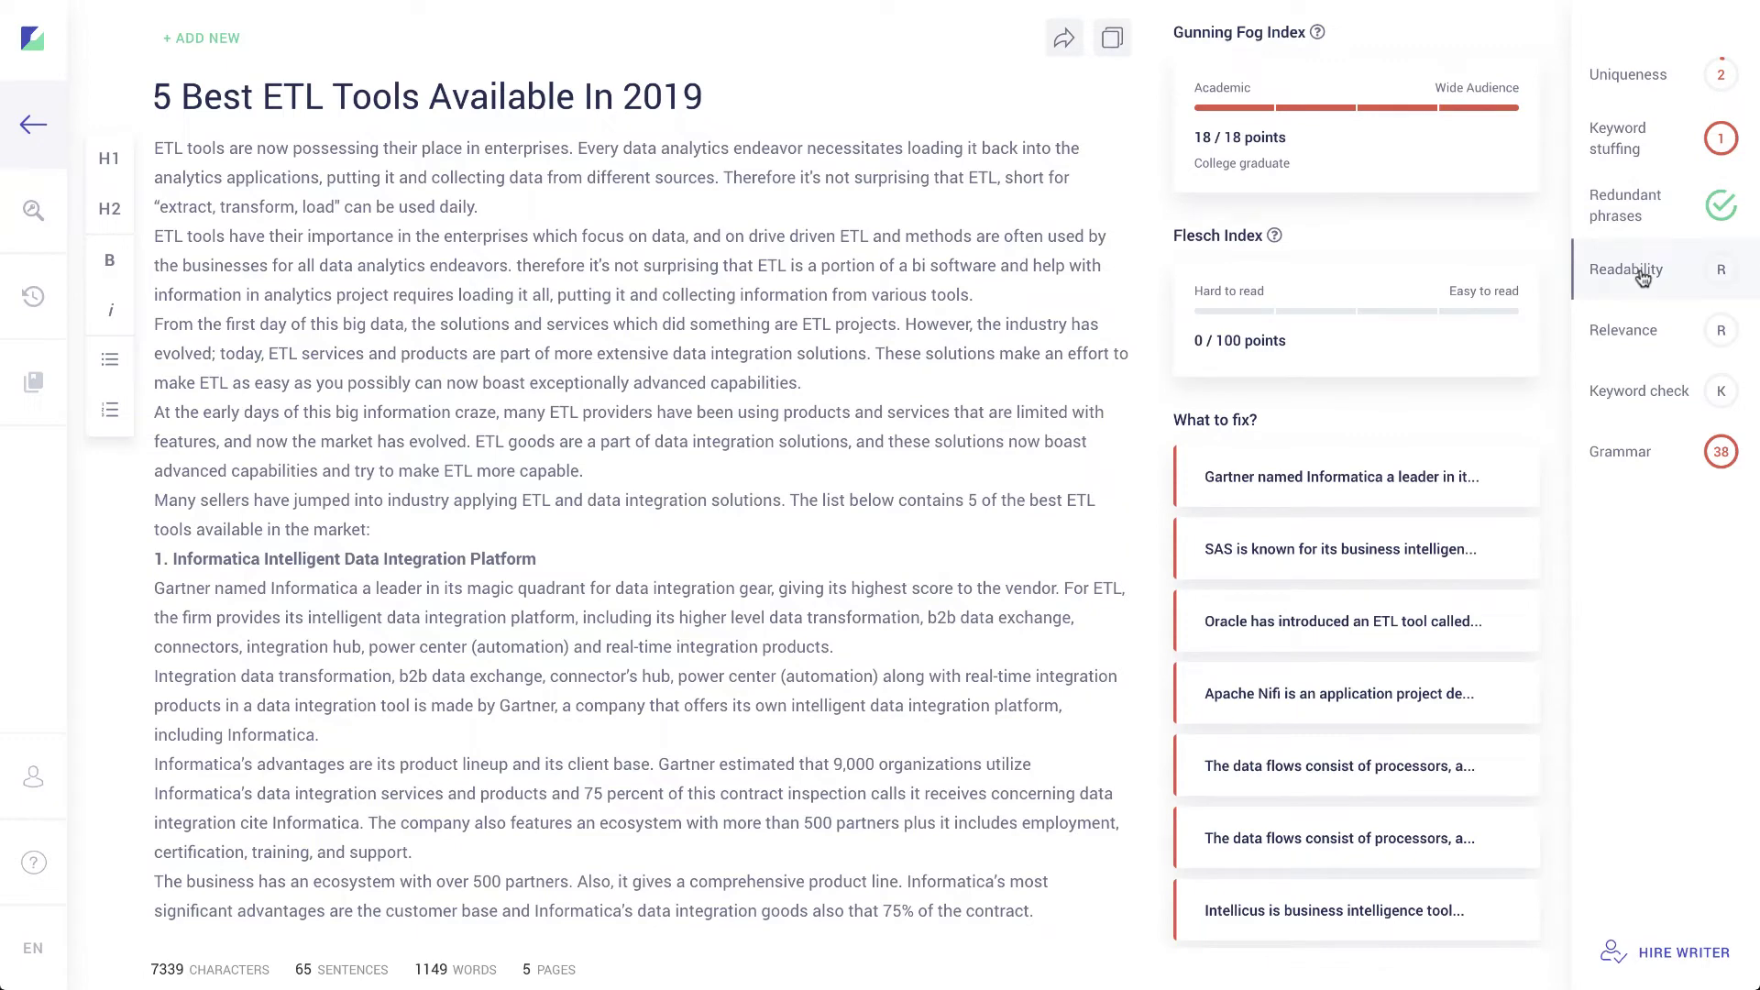
# Step: Highlight the flagged Informatica and SAS passages among the readability warnings
pyautogui.scroll(3, 1339, 213)
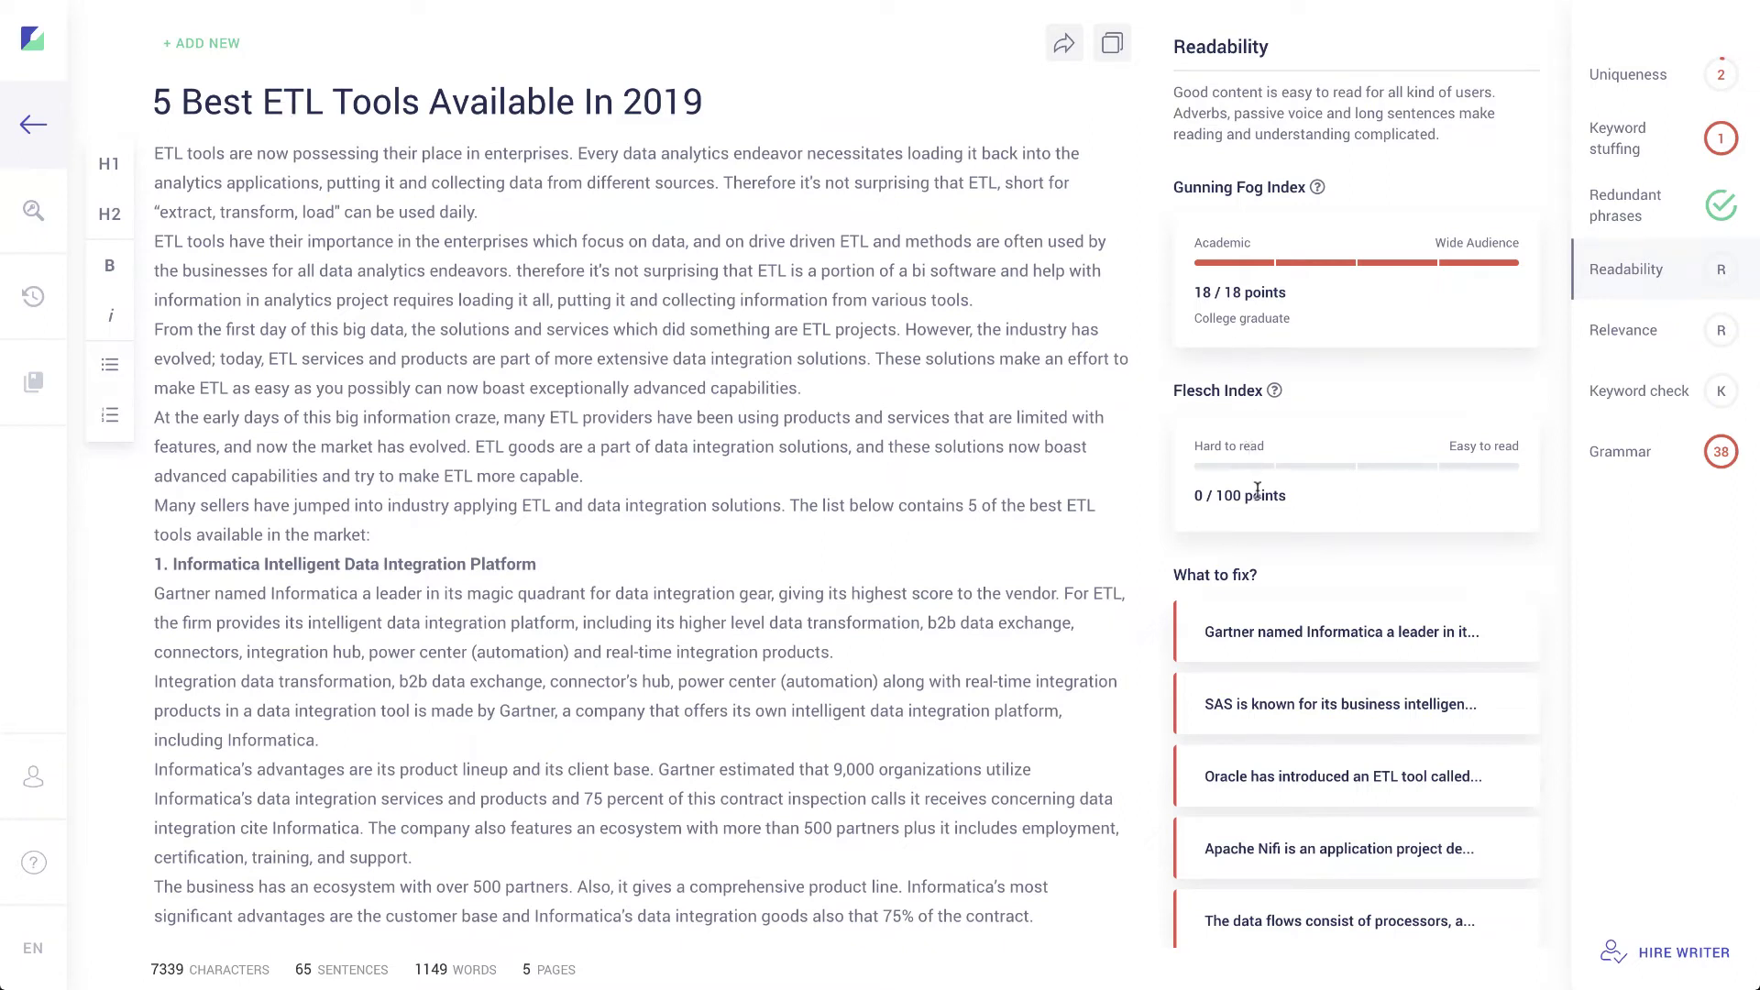
pyautogui.scroll(-3, 1288, 597)
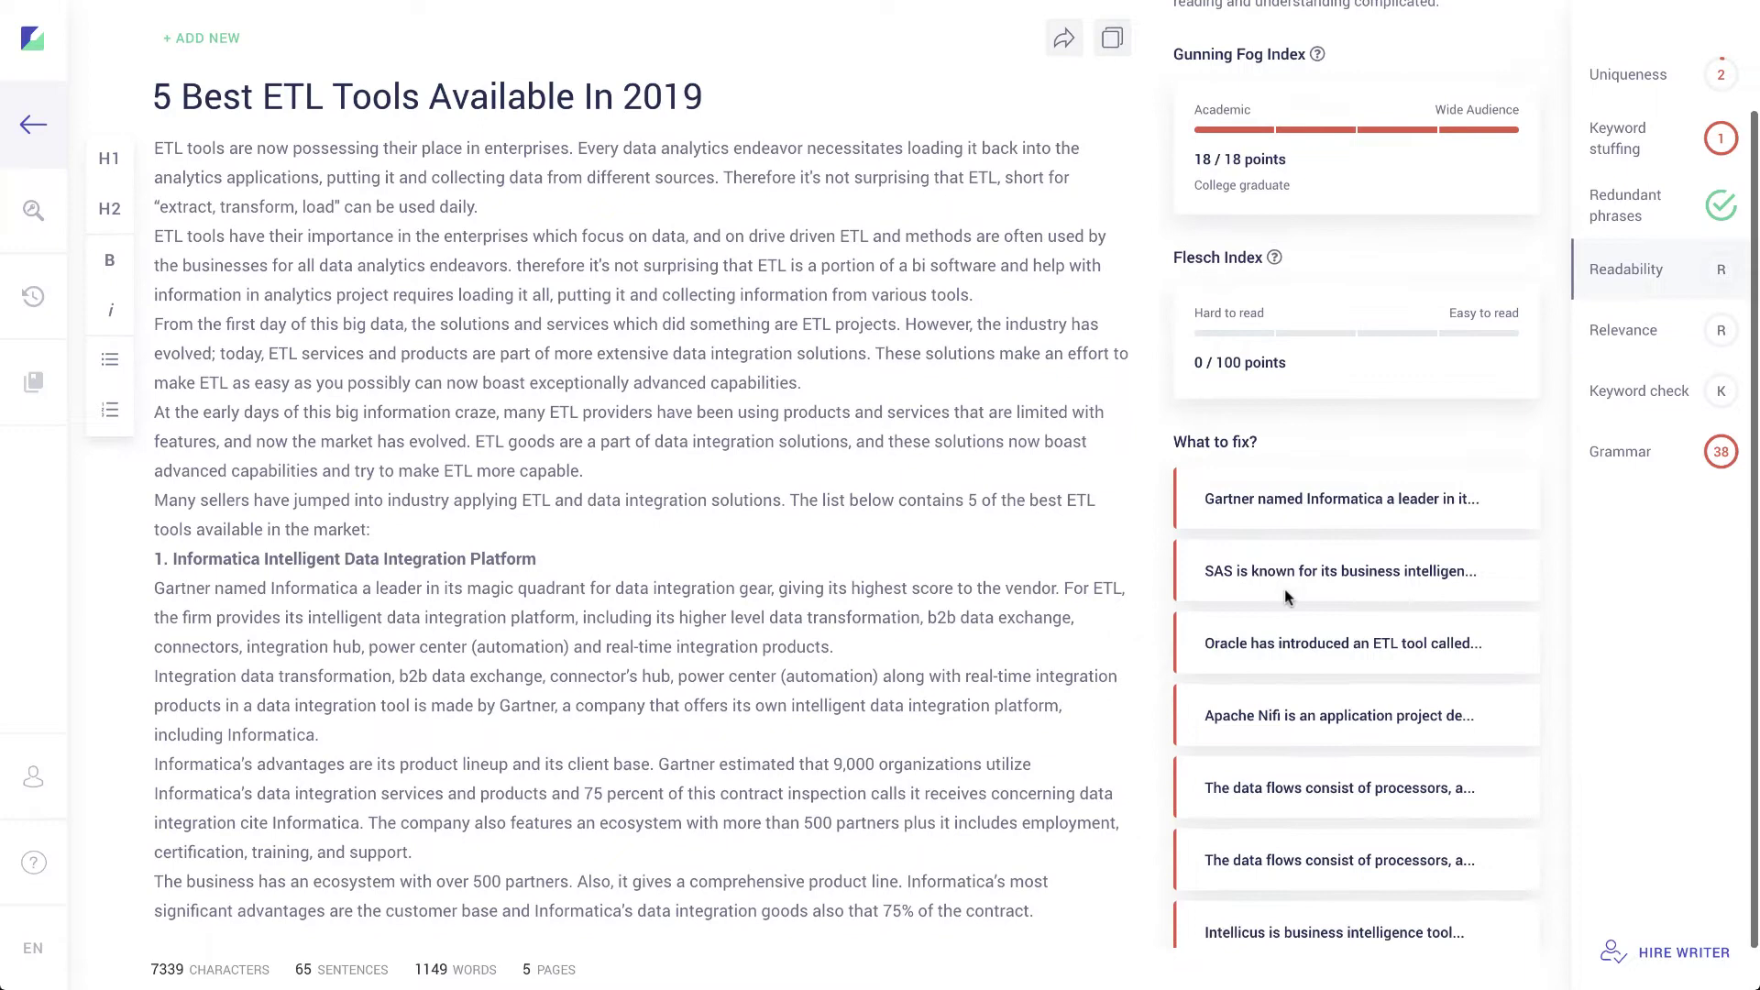
pyautogui.click(1313, 465)
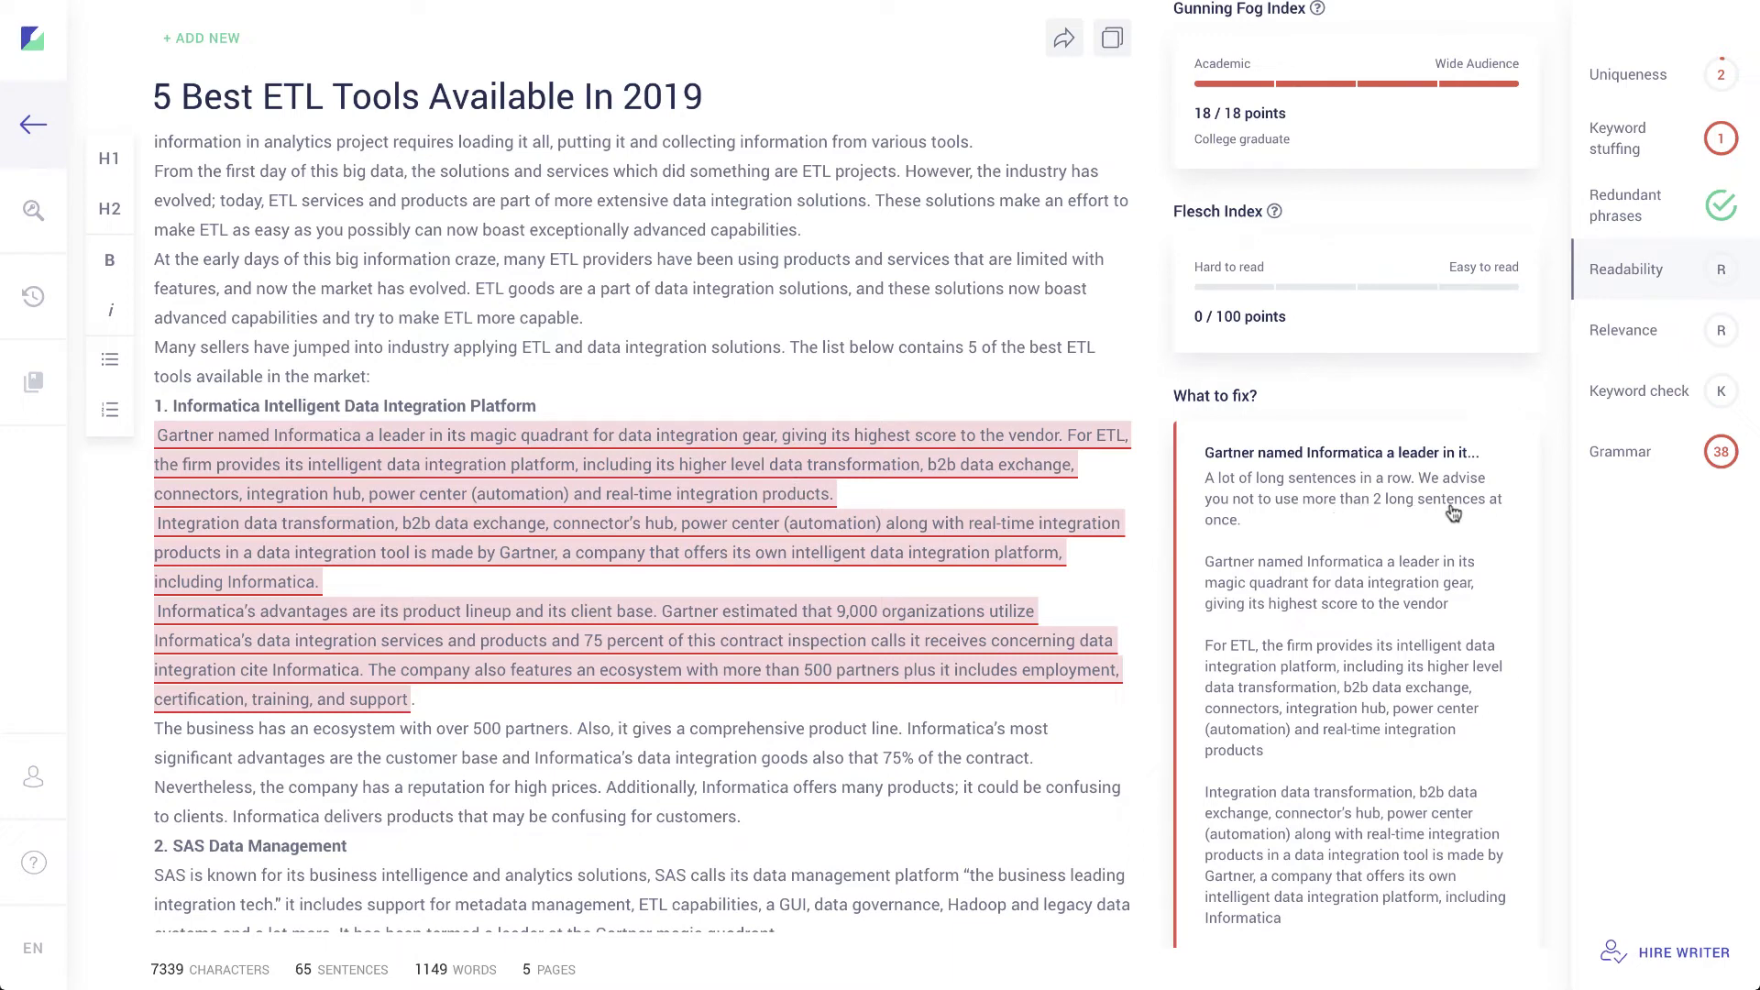
pyautogui.click(1342, 455)
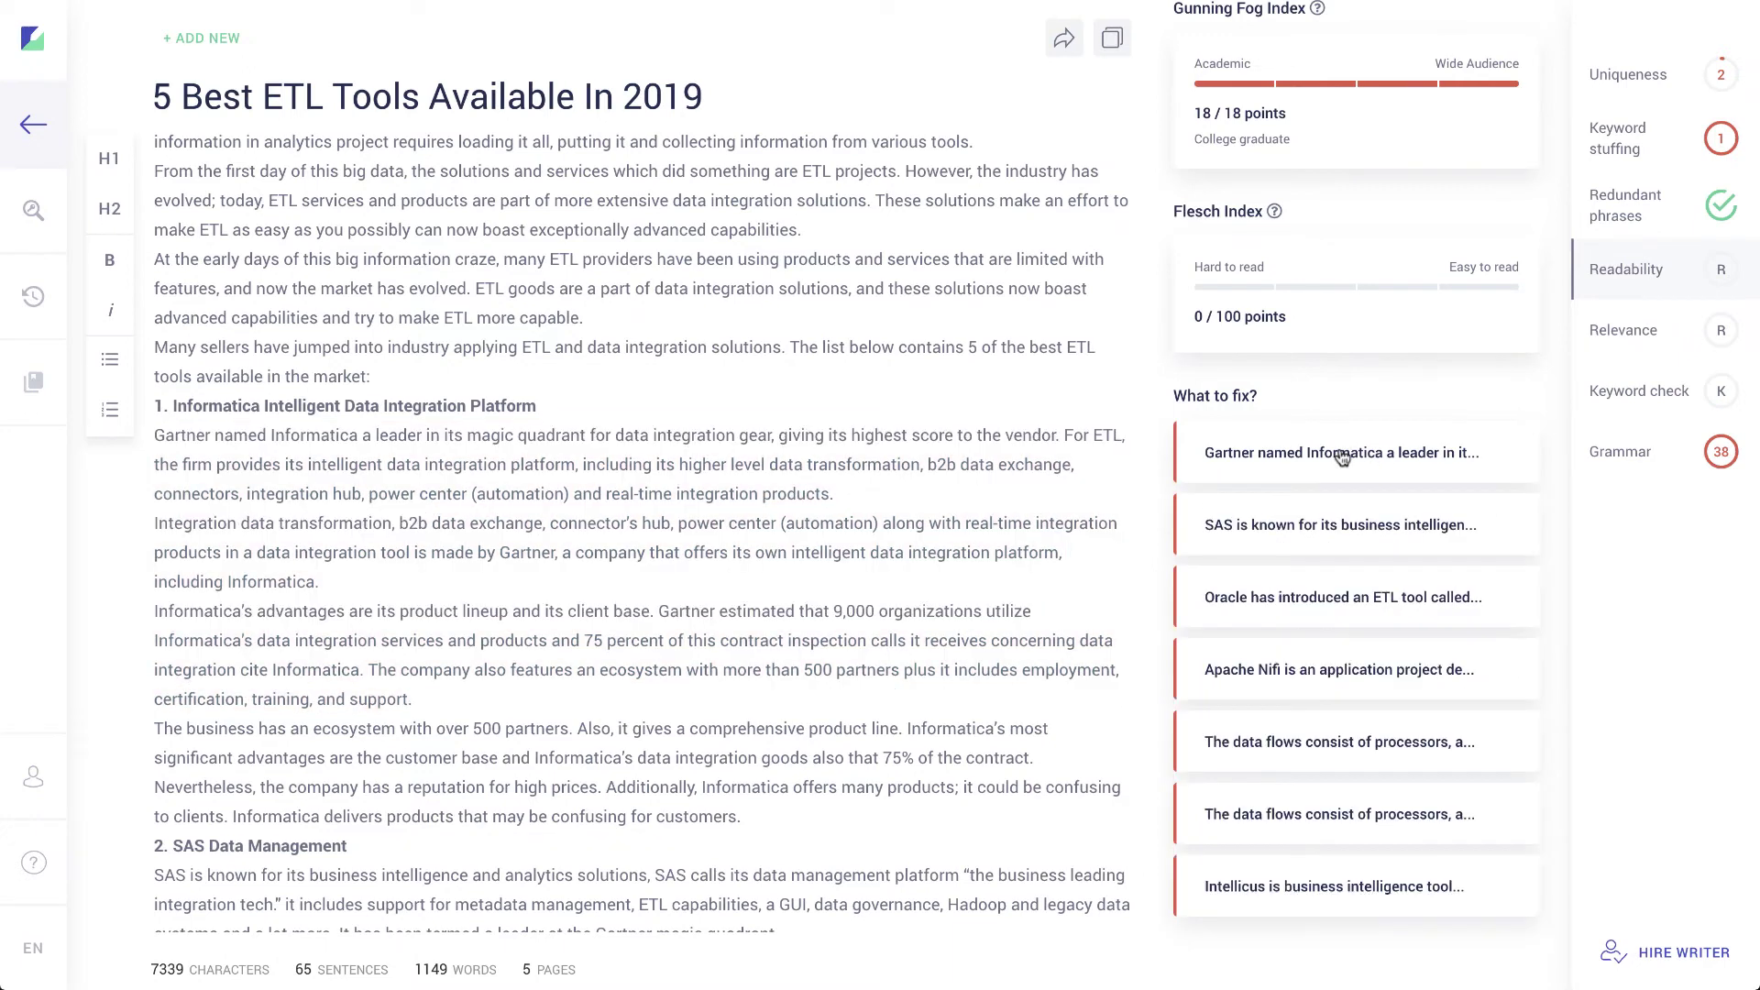
pyautogui.click(1338, 513)
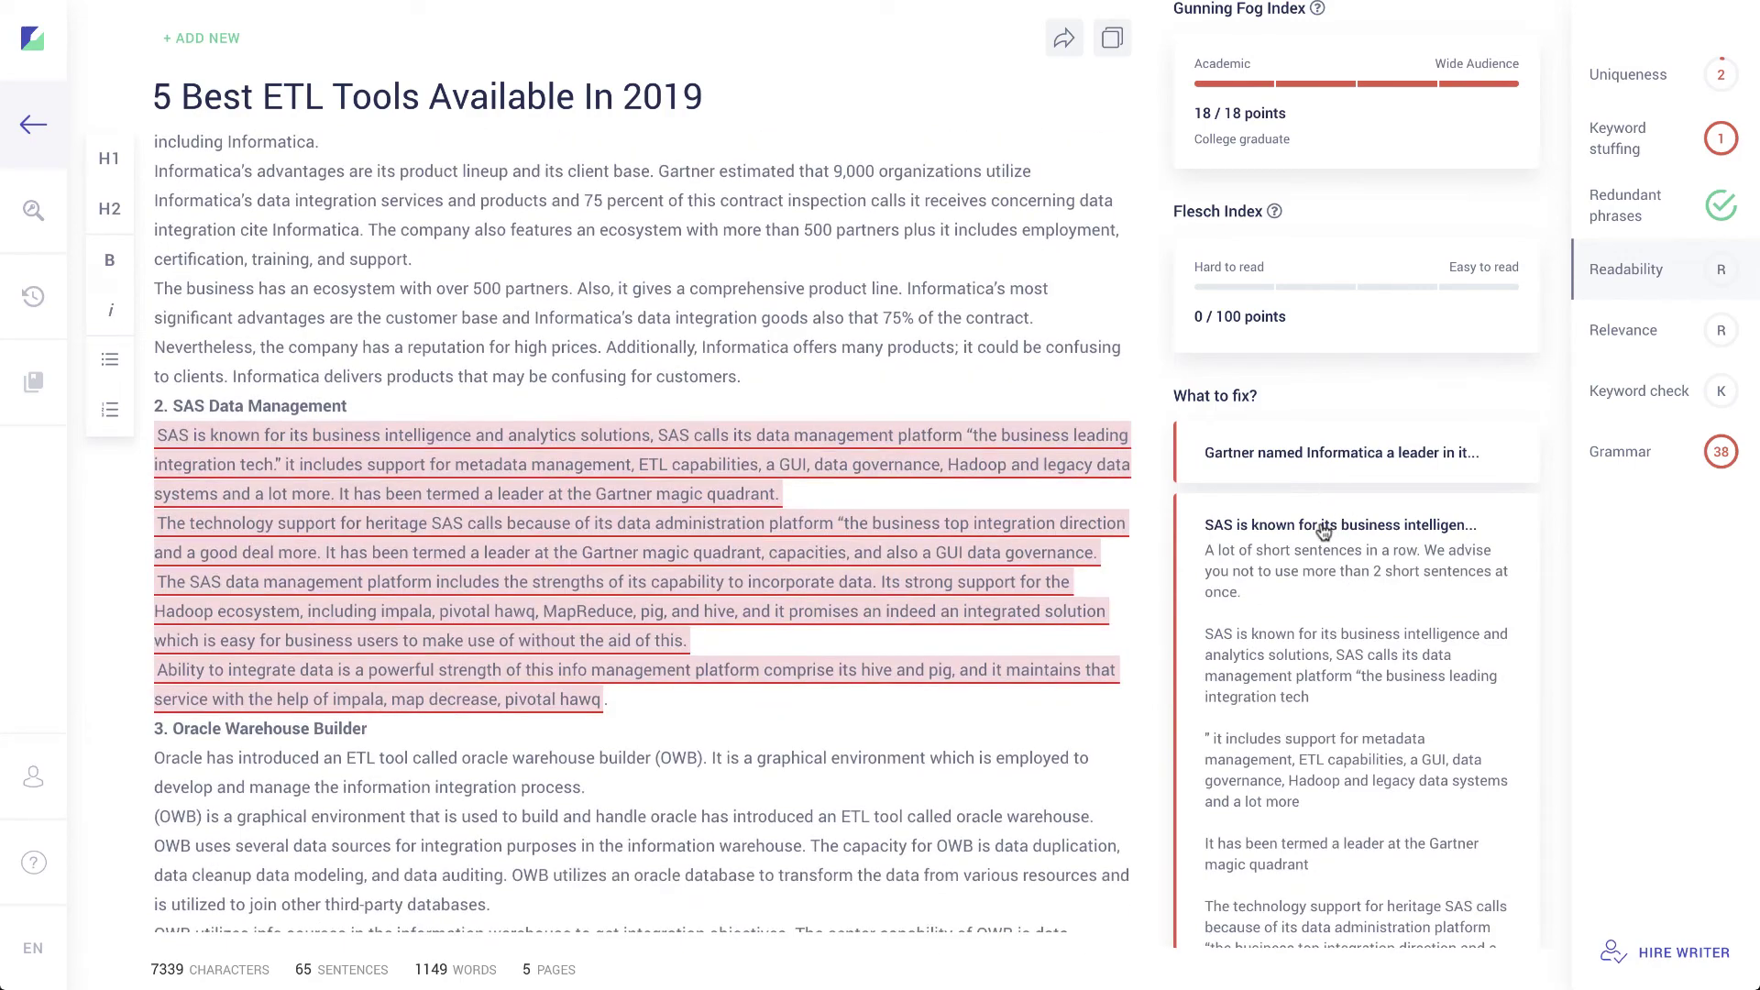
pyautogui.click(1320, 529)
# Step: Check the data flows warning and the Oracle Warehouse Builder short-sentences advice
pyautogui.click(1293, 745)
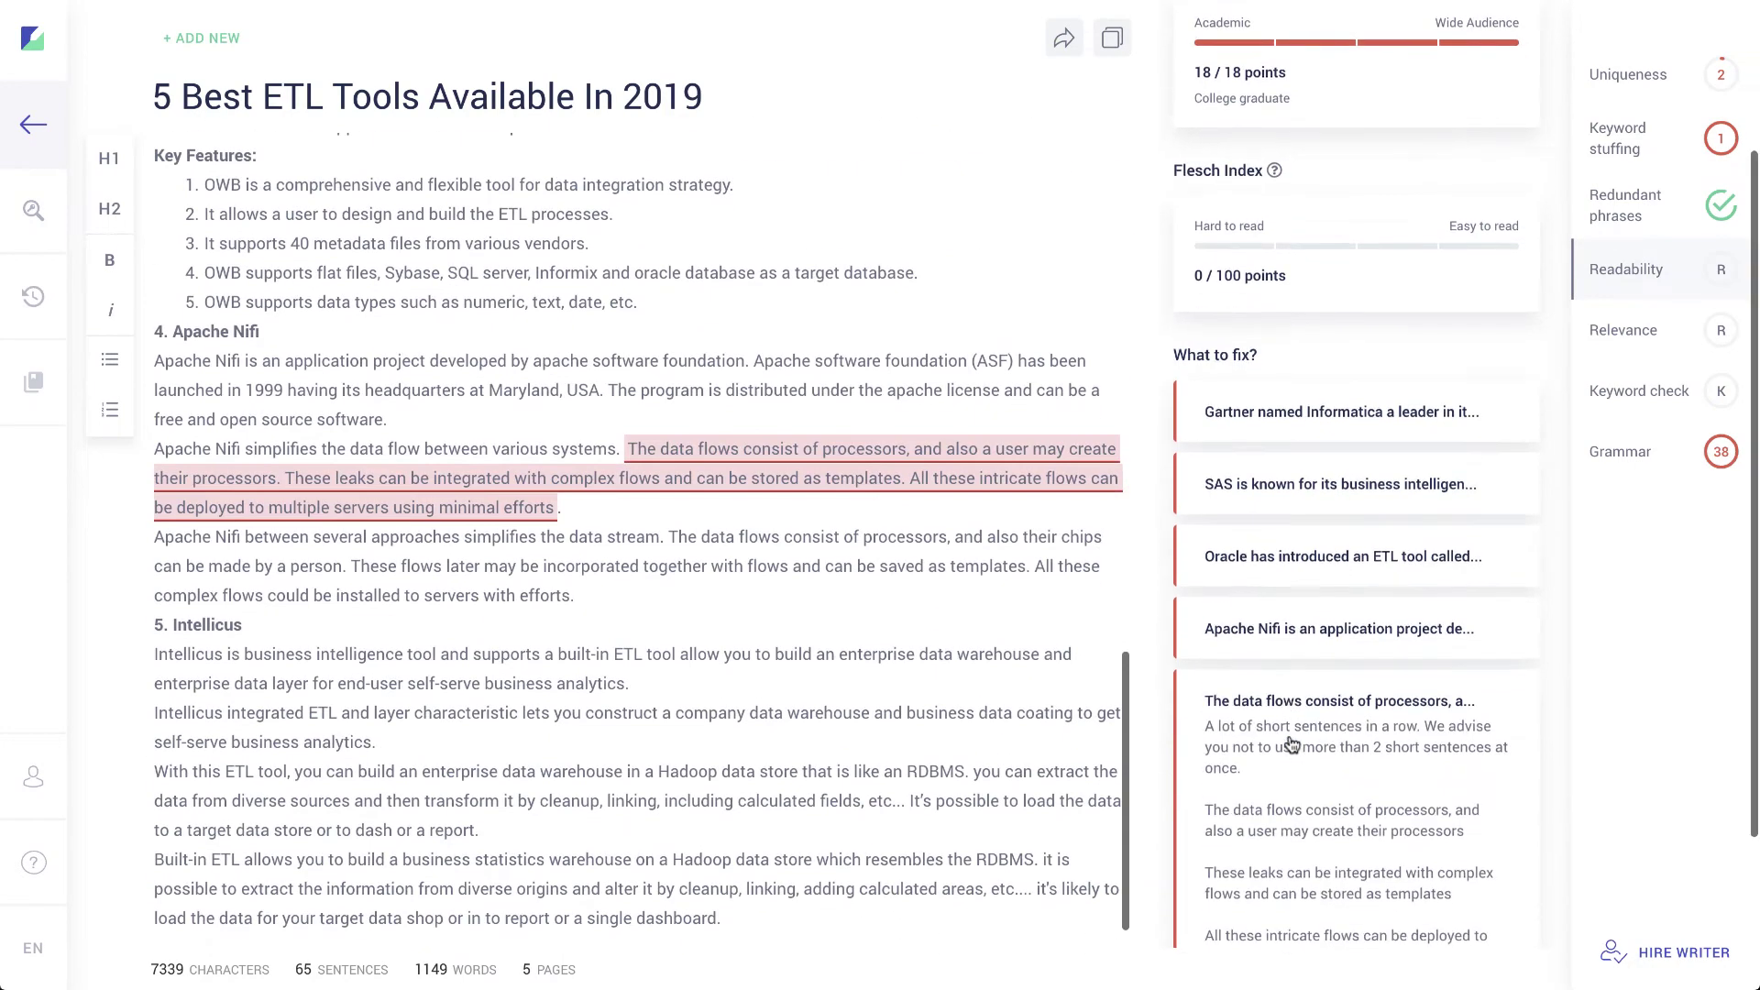
pyautogui.click(1278, 587)
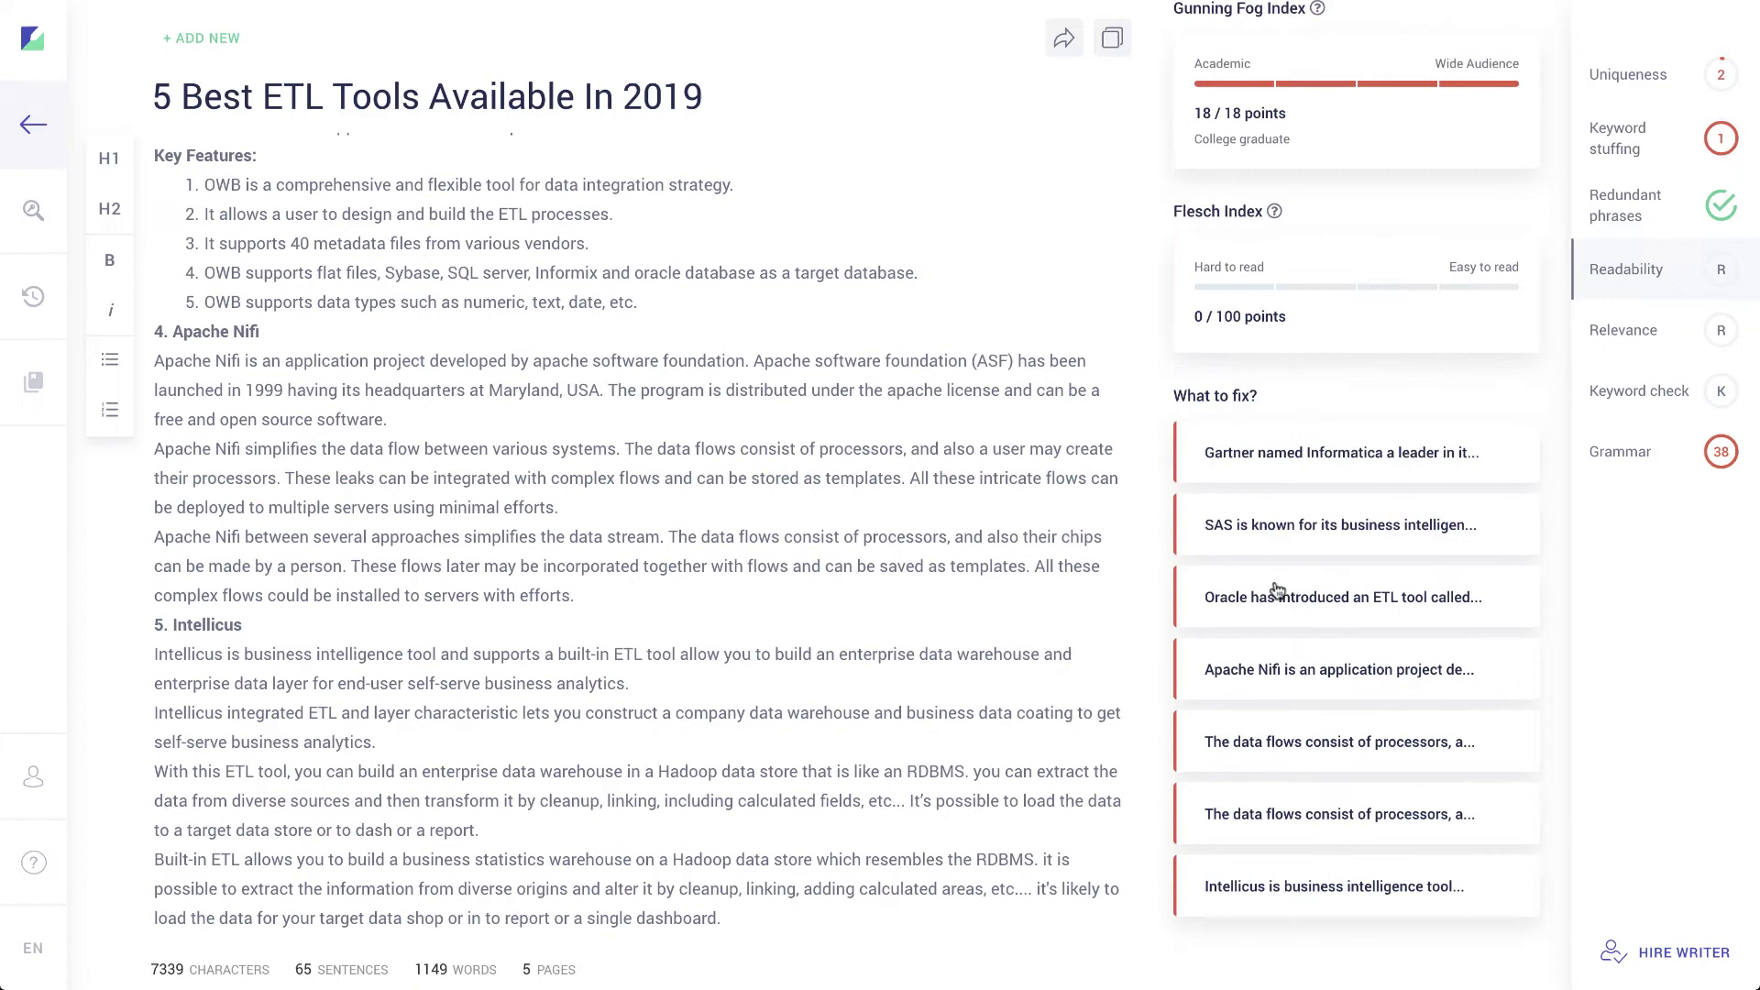
pyautogui.click(1282, 596)
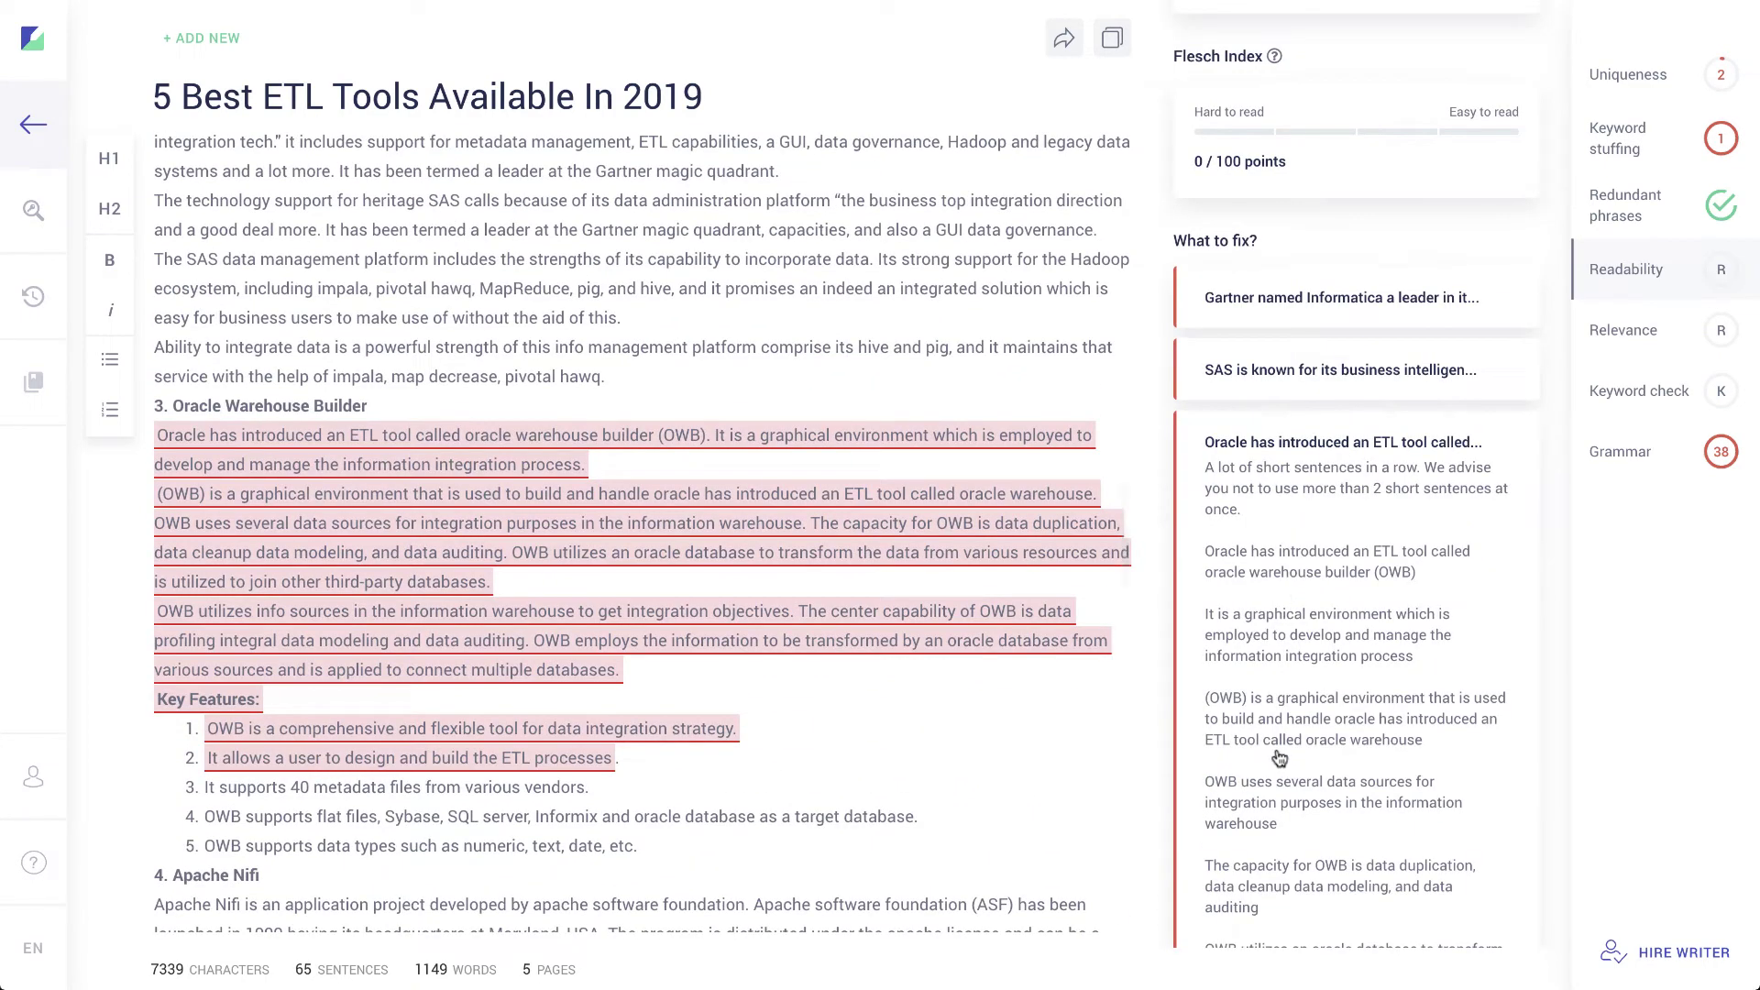
pyautogui.click(1303, 453)
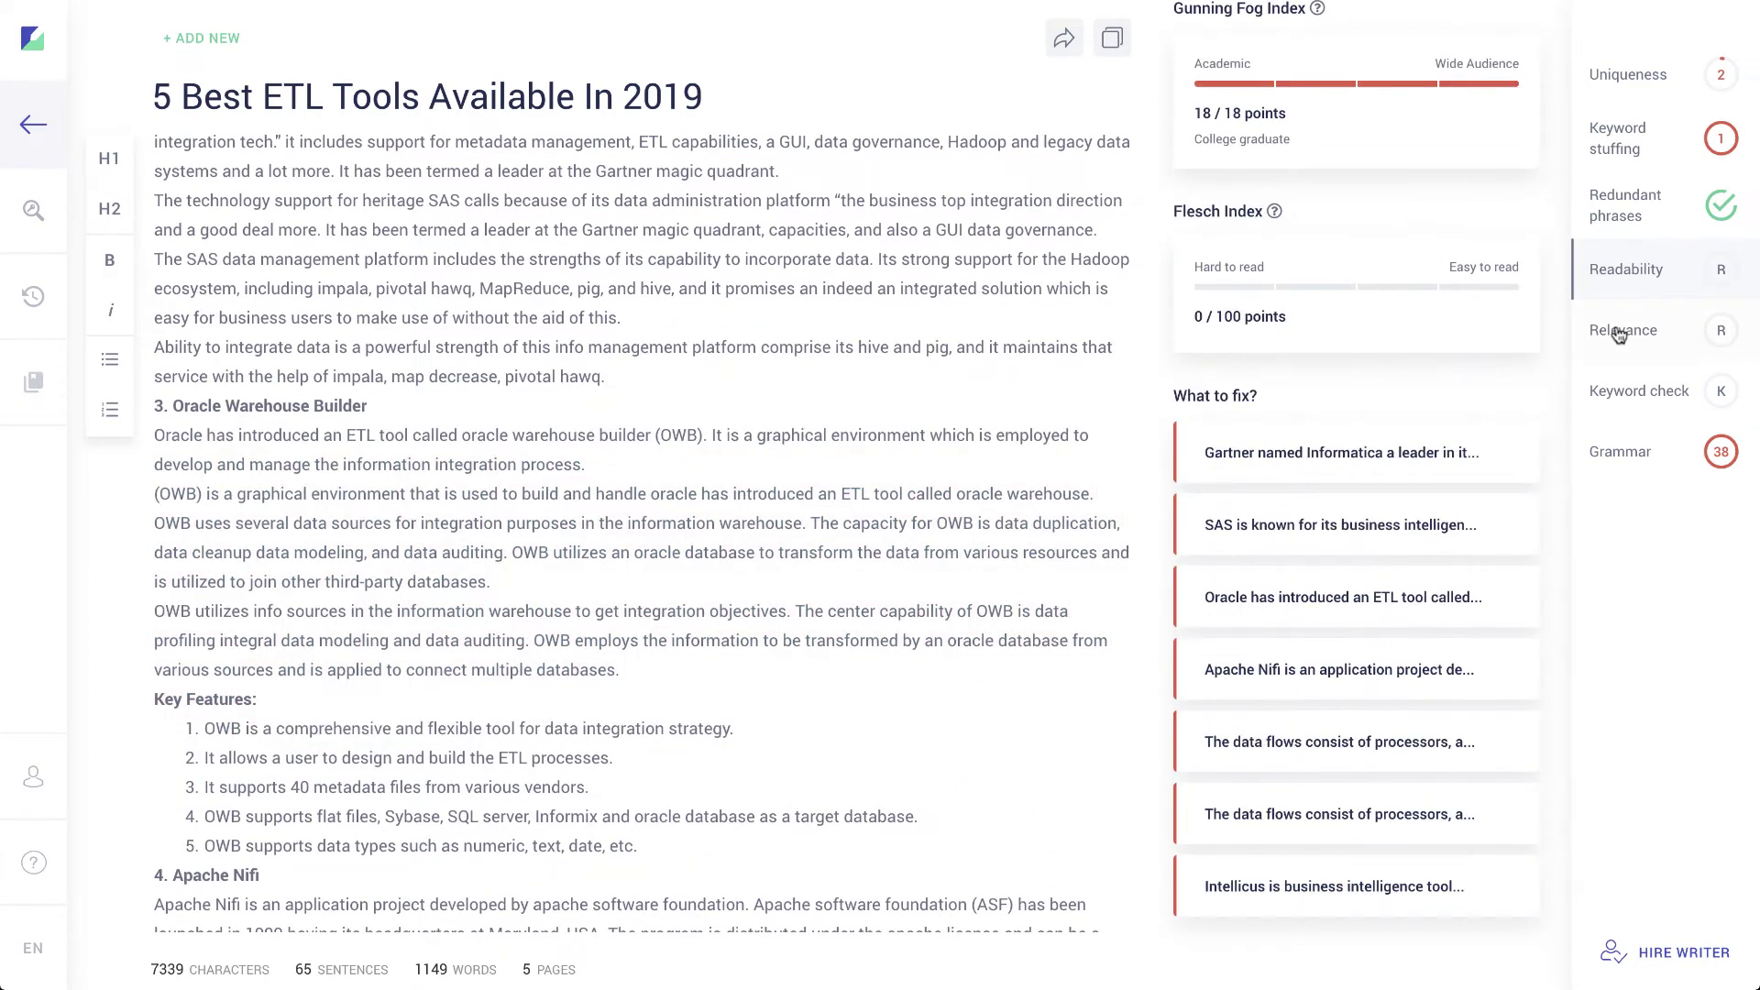
# Step: Run a relevance check on the article for the keyword 'ETL Tools'
pyautogui.click(1623, 330)
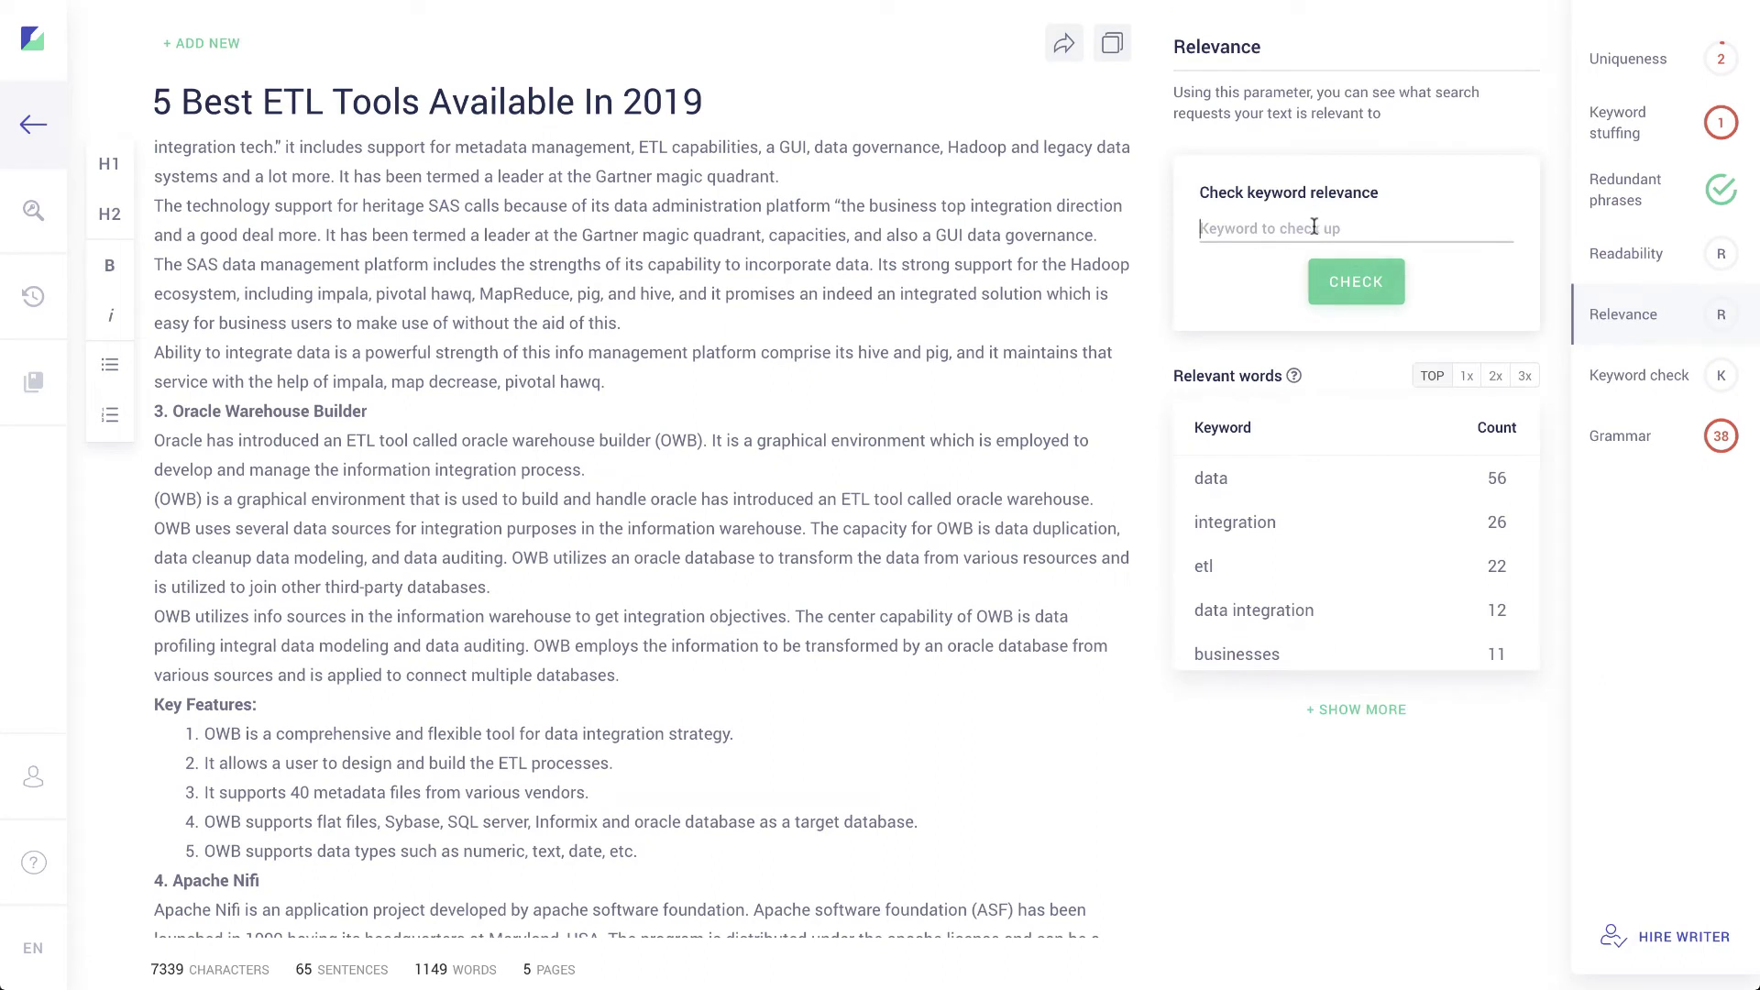
pyautogui.write('ETL Tools')
pyautogui.click(1367, 280)
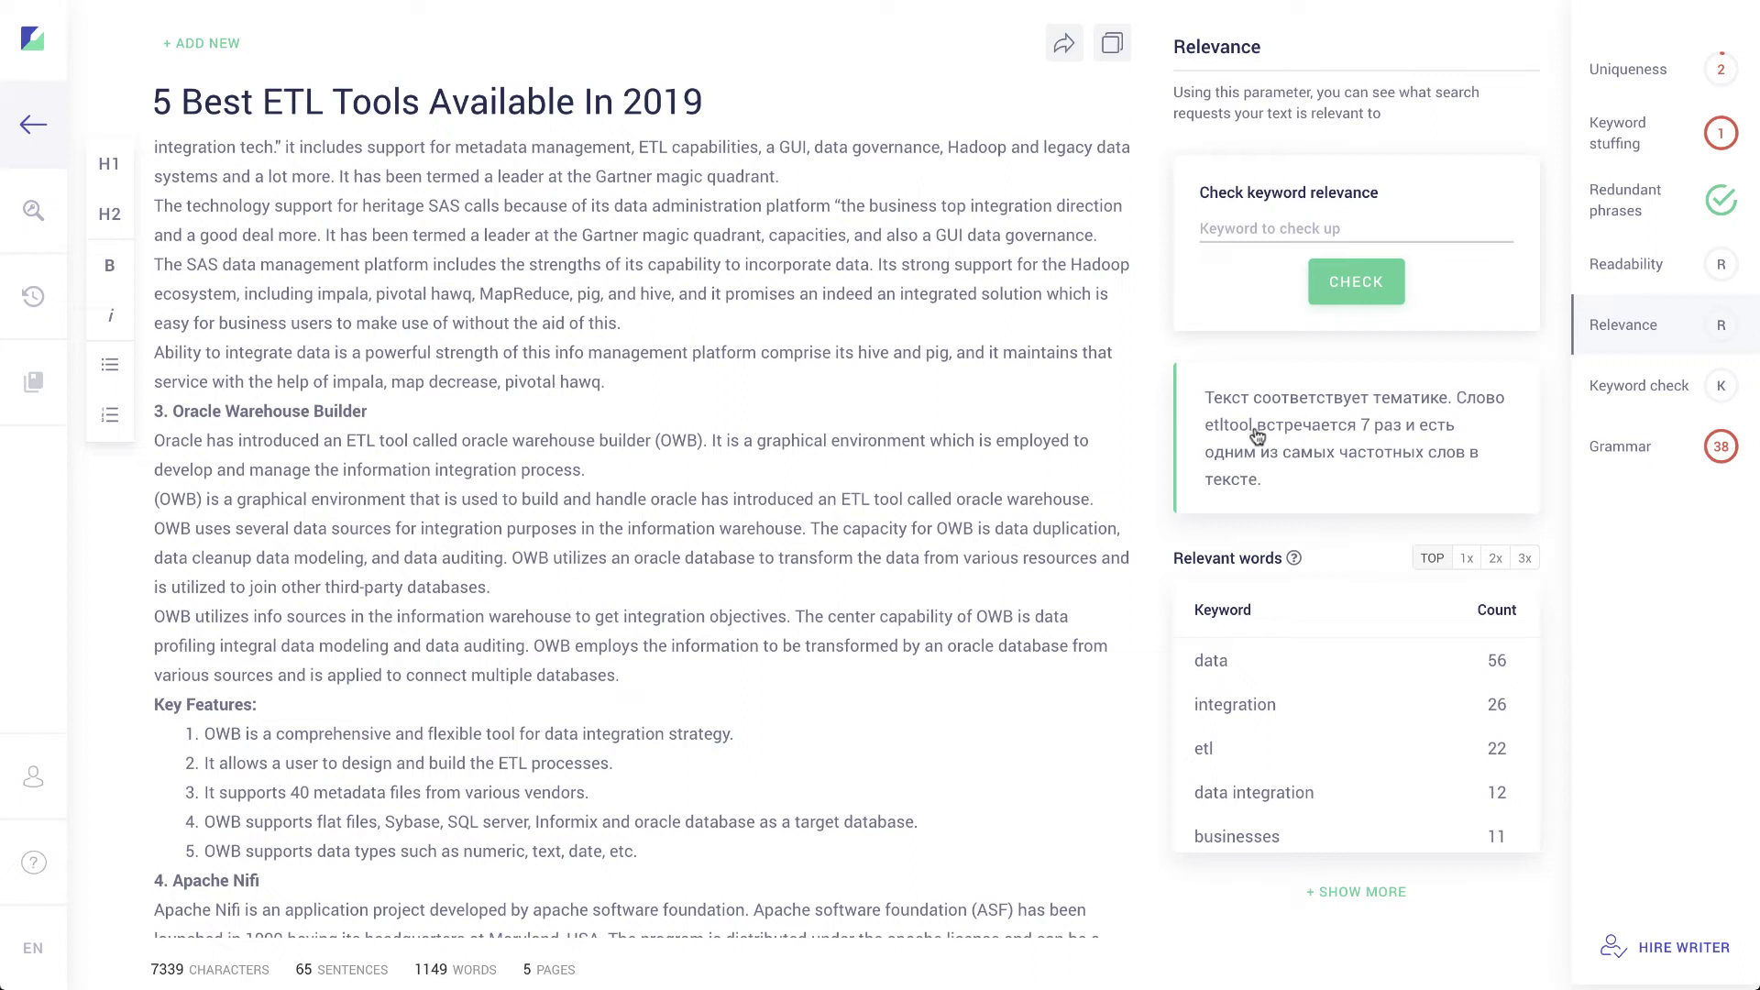
pyautogui.moveTo(1294, 559)
# Step: Count 'ETL Tools' in the keyword check: 7 exact, 0 non-exact matches, 0.61% of text
pyautogui.click(1643, 390)
pyautogui.click(1285, 199)
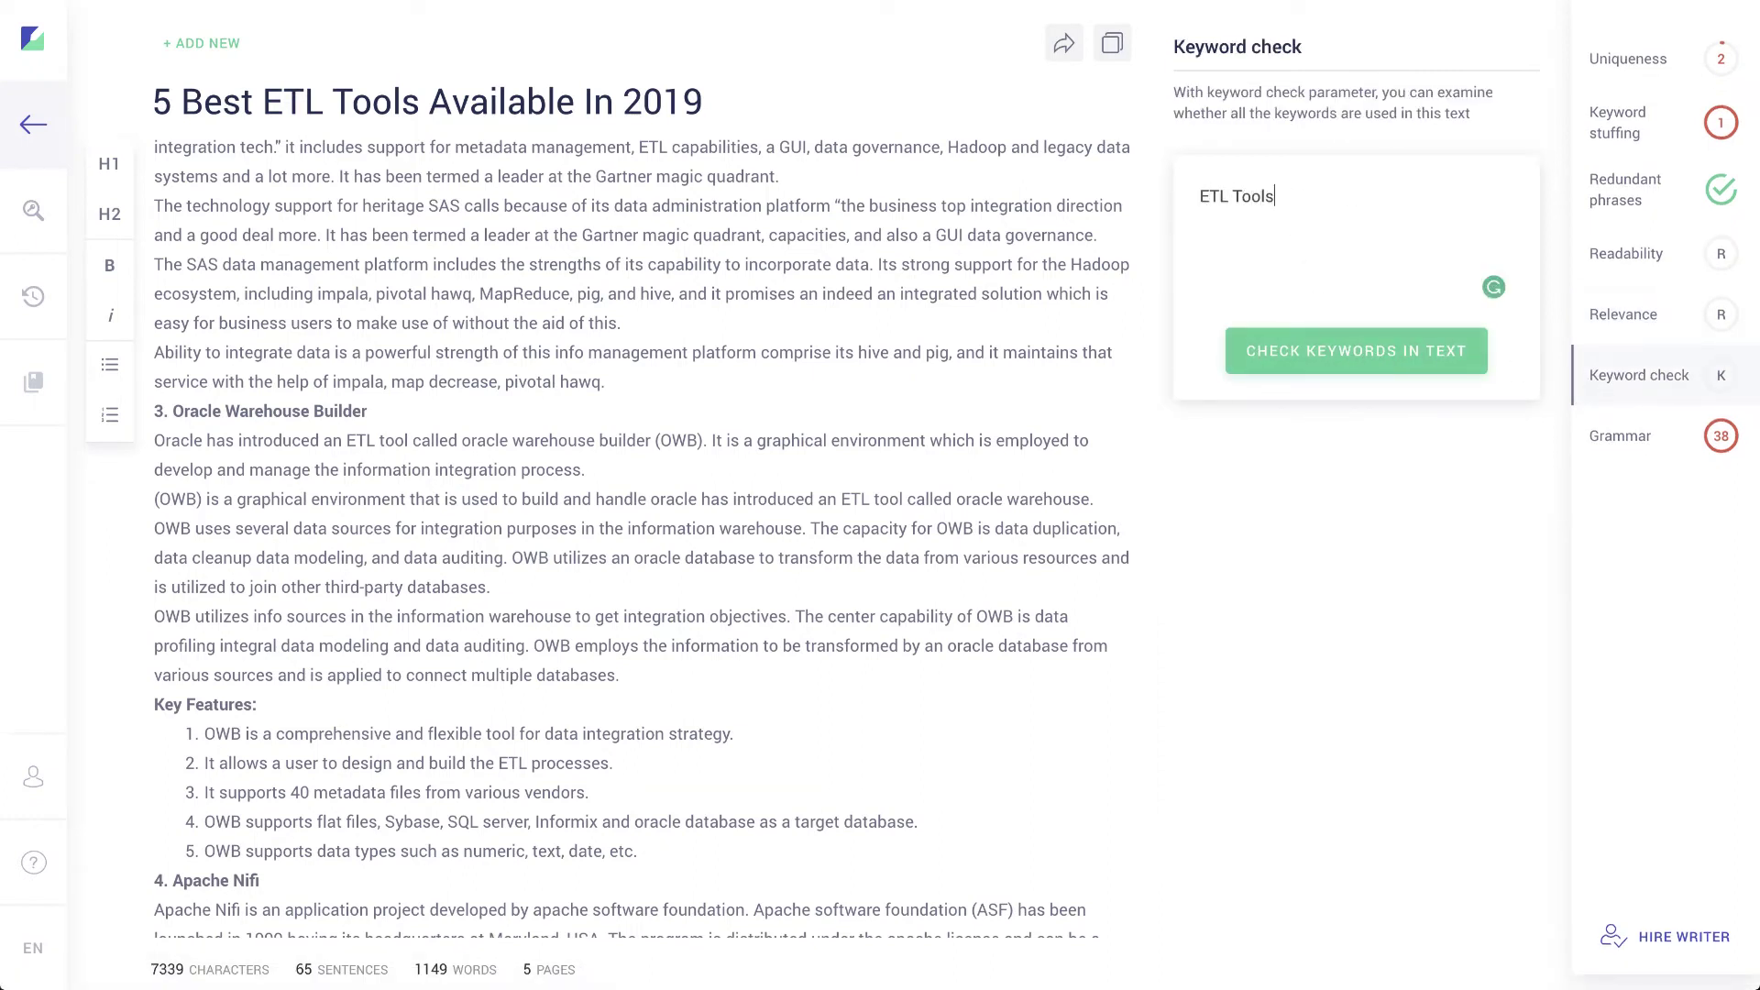
pyautogui.click(1329, 340)
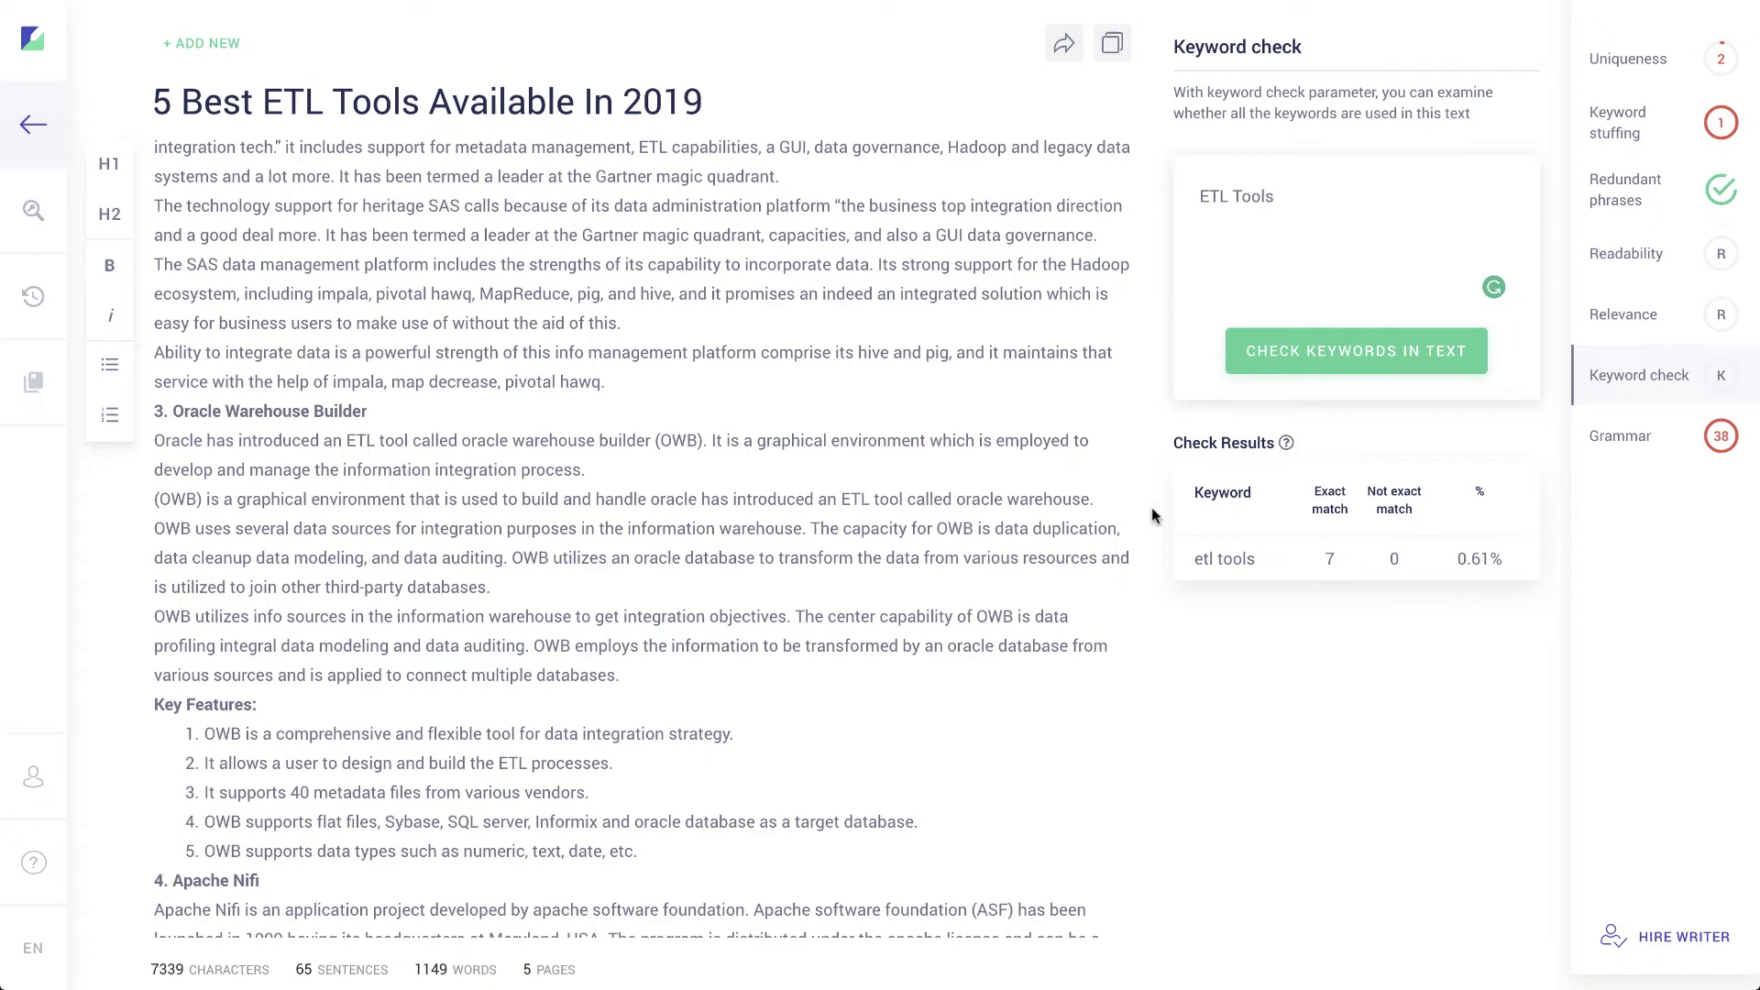
pyautogui.scroll(-6, 726, 532)
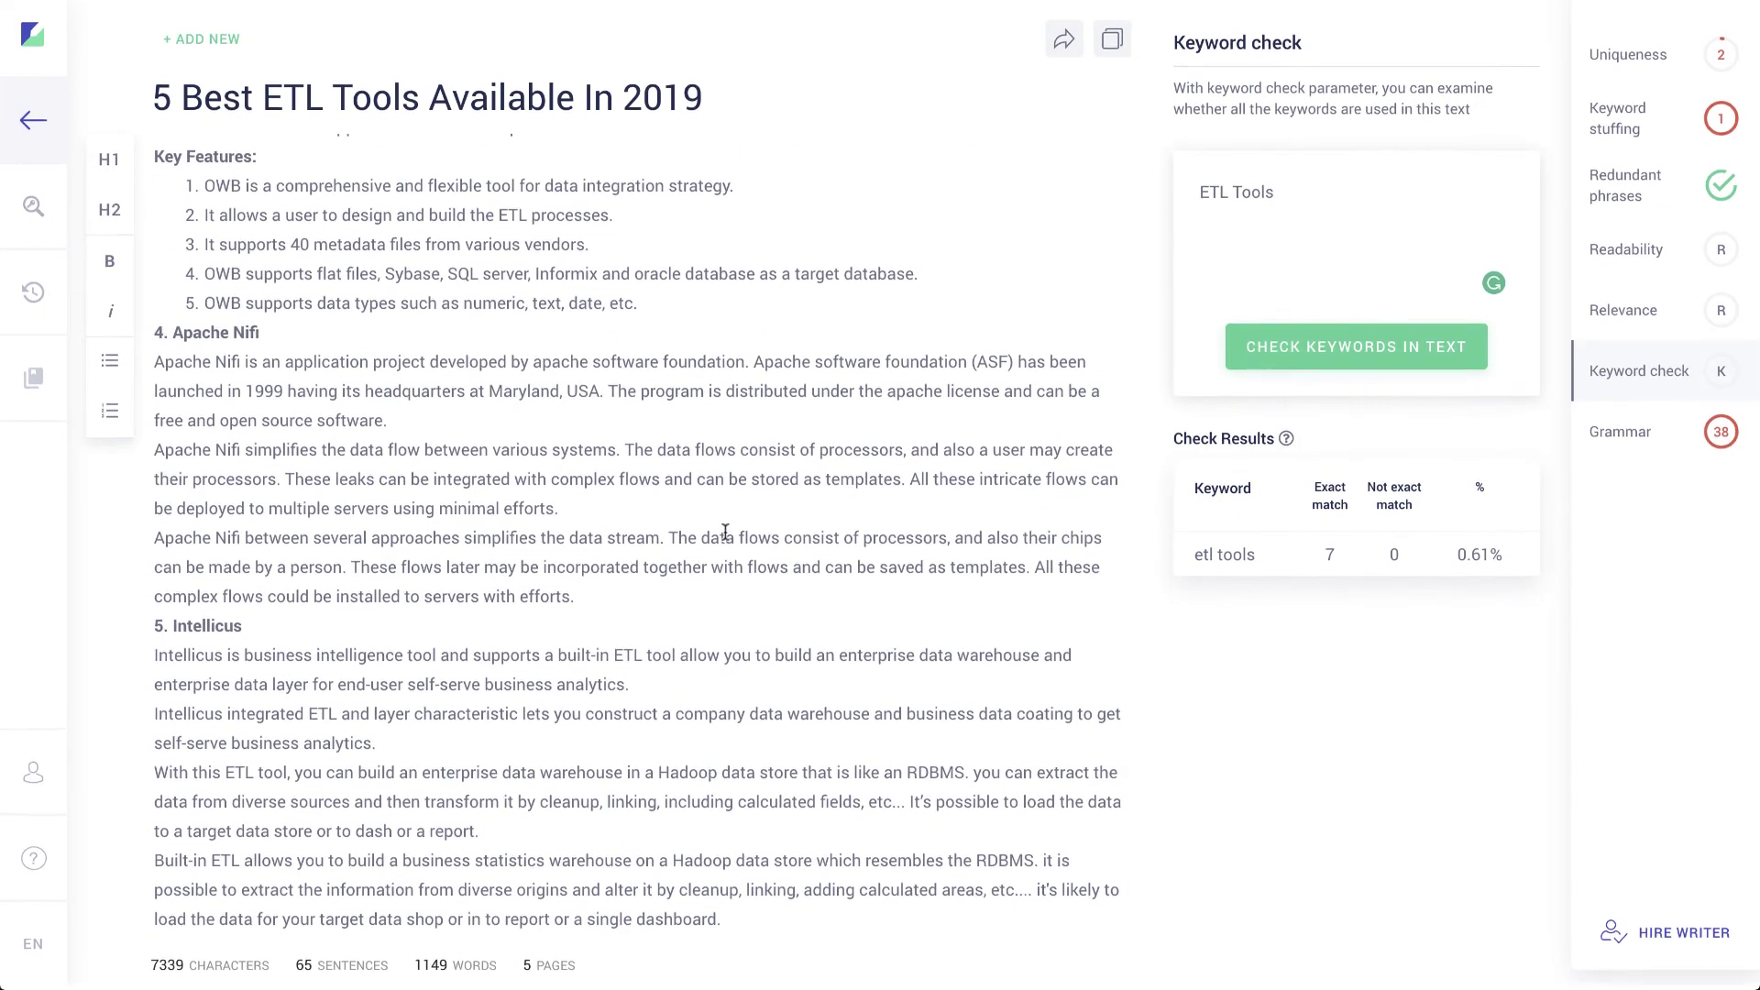
pyautogui.scroll(3, 449, 443)
pyautogui.scroll(12, 449, 444)
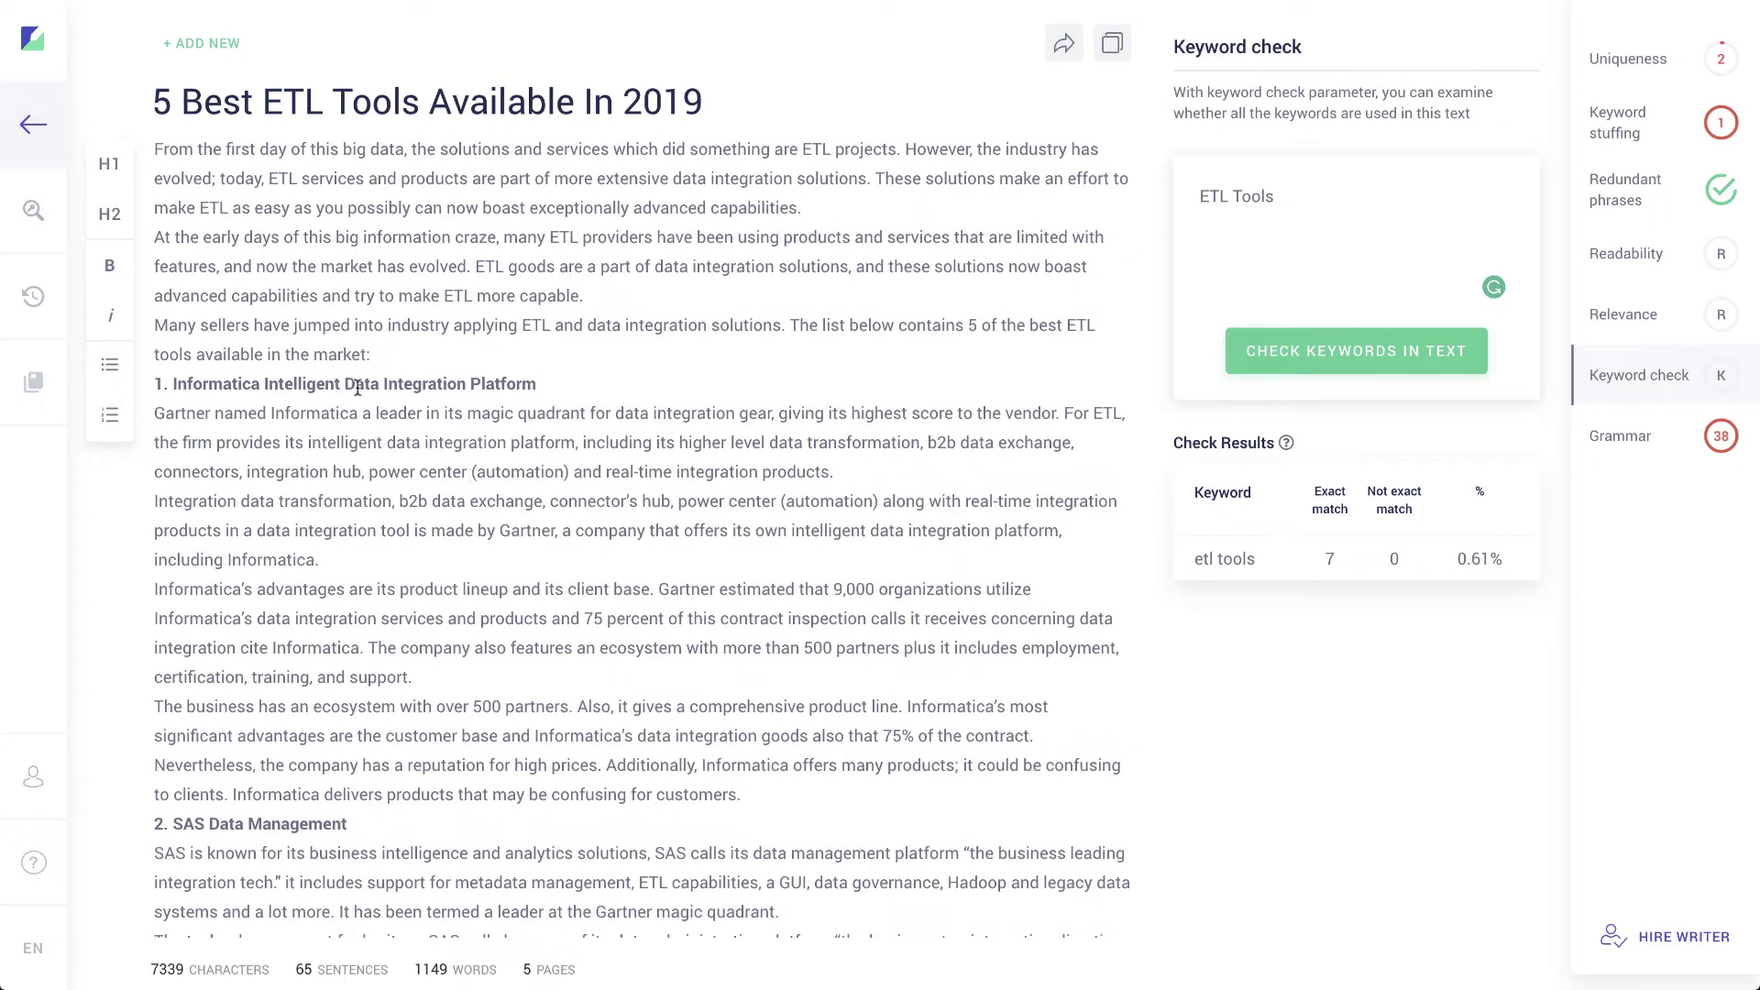
pyautogui.scroll(-4, 401, 392)
pyautogui.scroll(6, 401, 392)
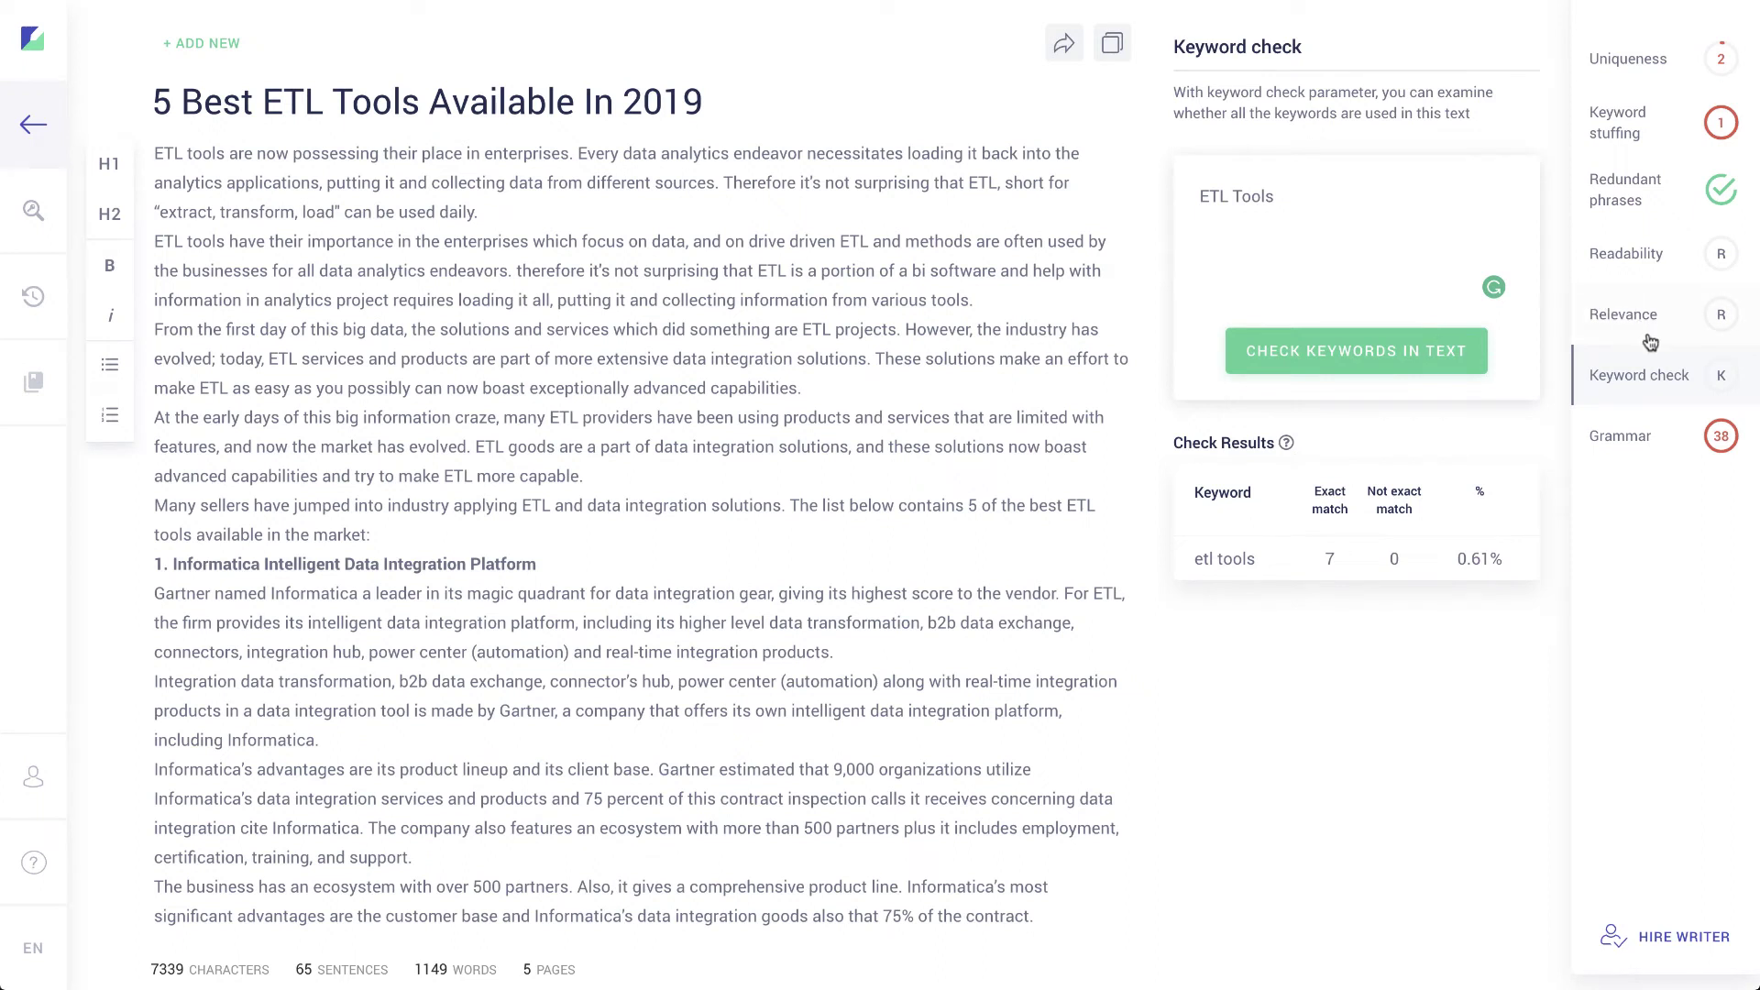
# Step: Apply the punctuation fix so the second paragraph reads 'therefore, it's not surprising'
pyautogui.click(1644, 441)
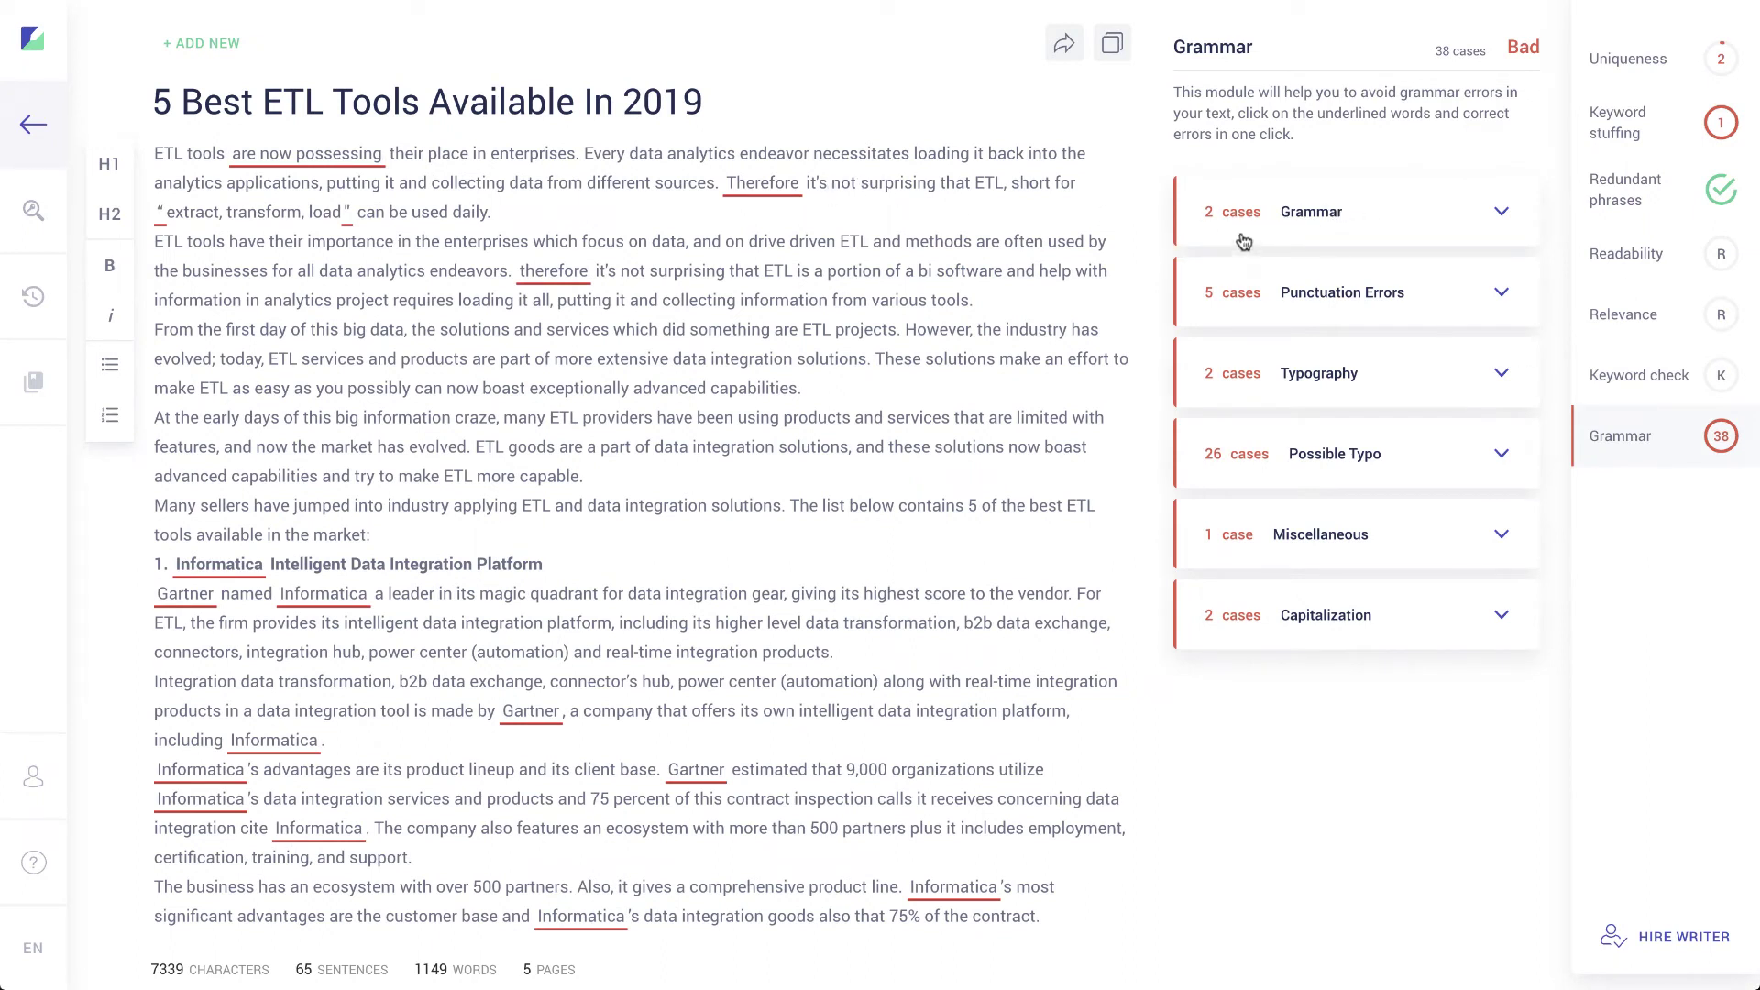
pyautogui.click(1320, 303)
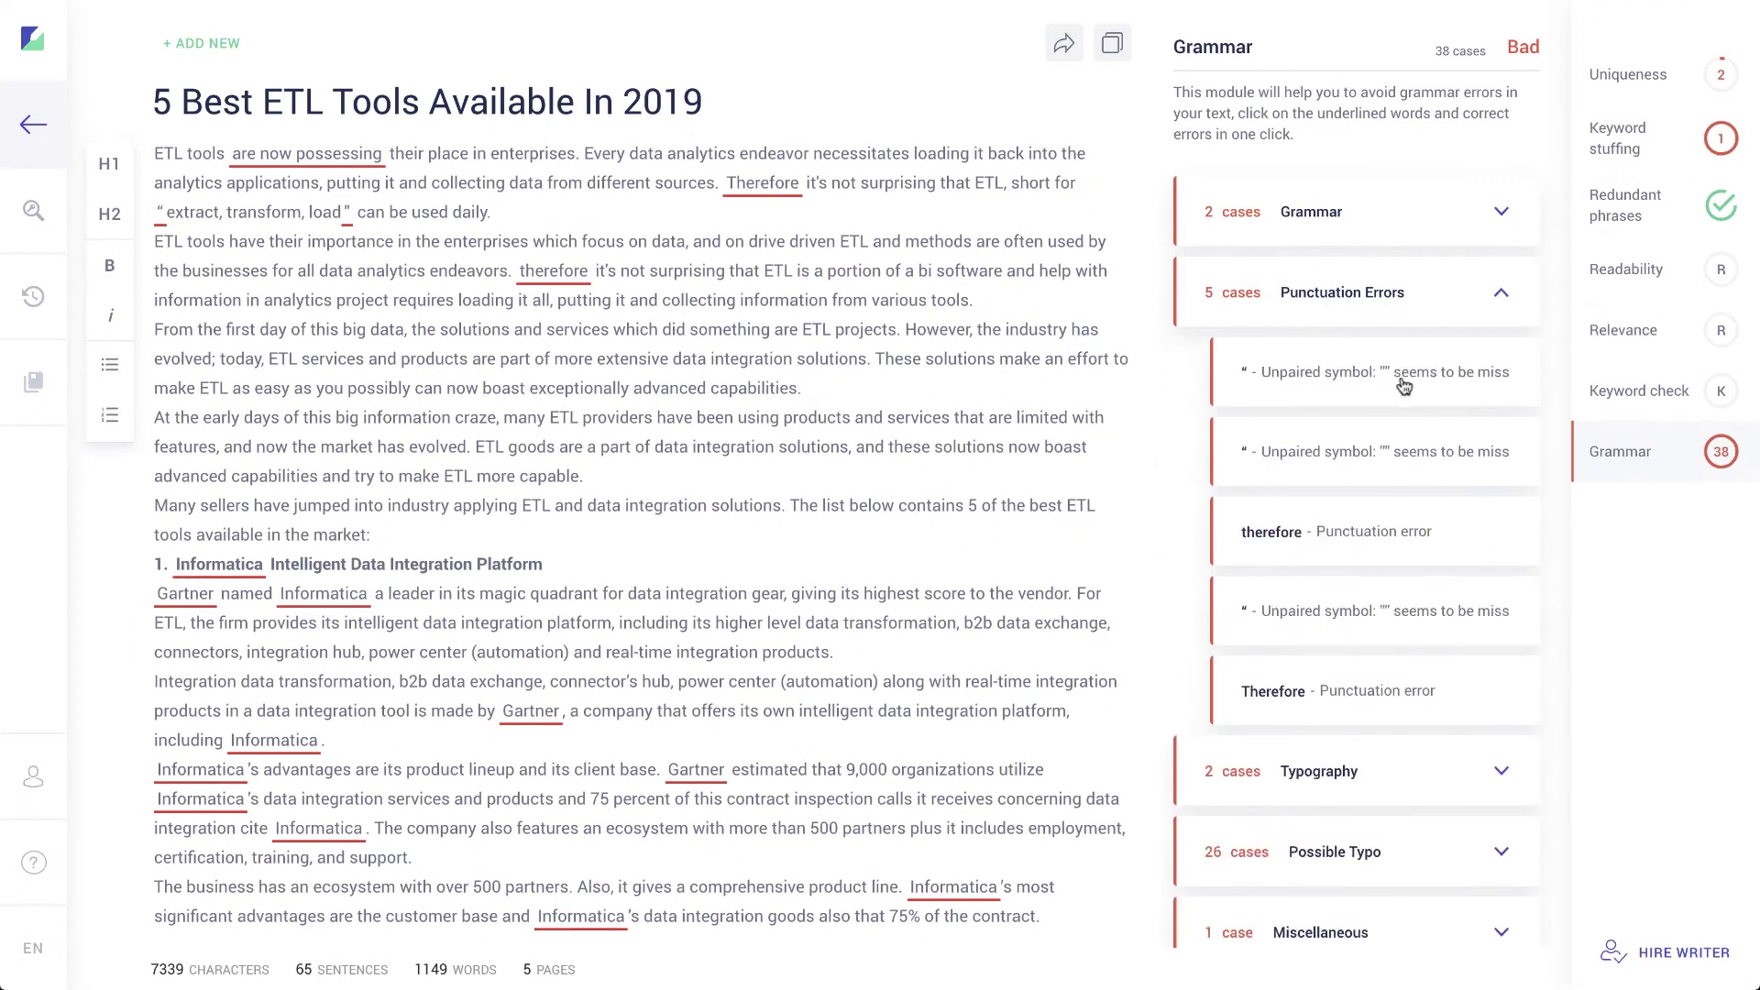
pyautogui.click(1373, 539)
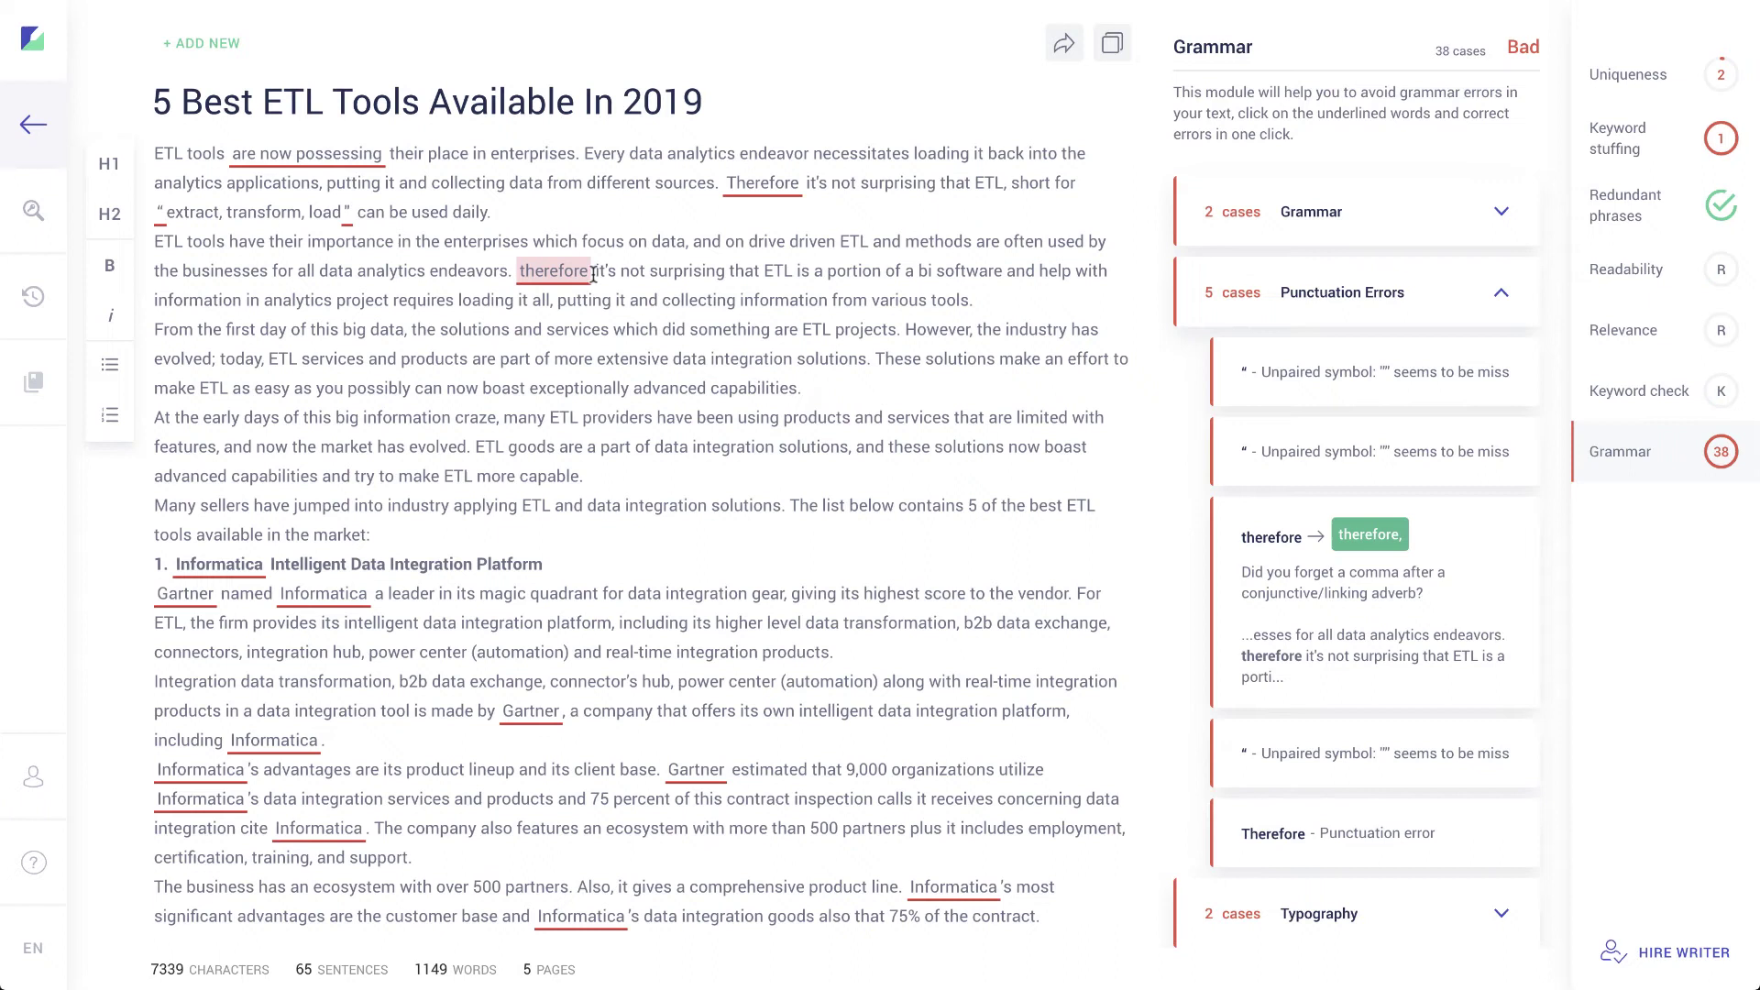
pyautogui.click(1373, 536)
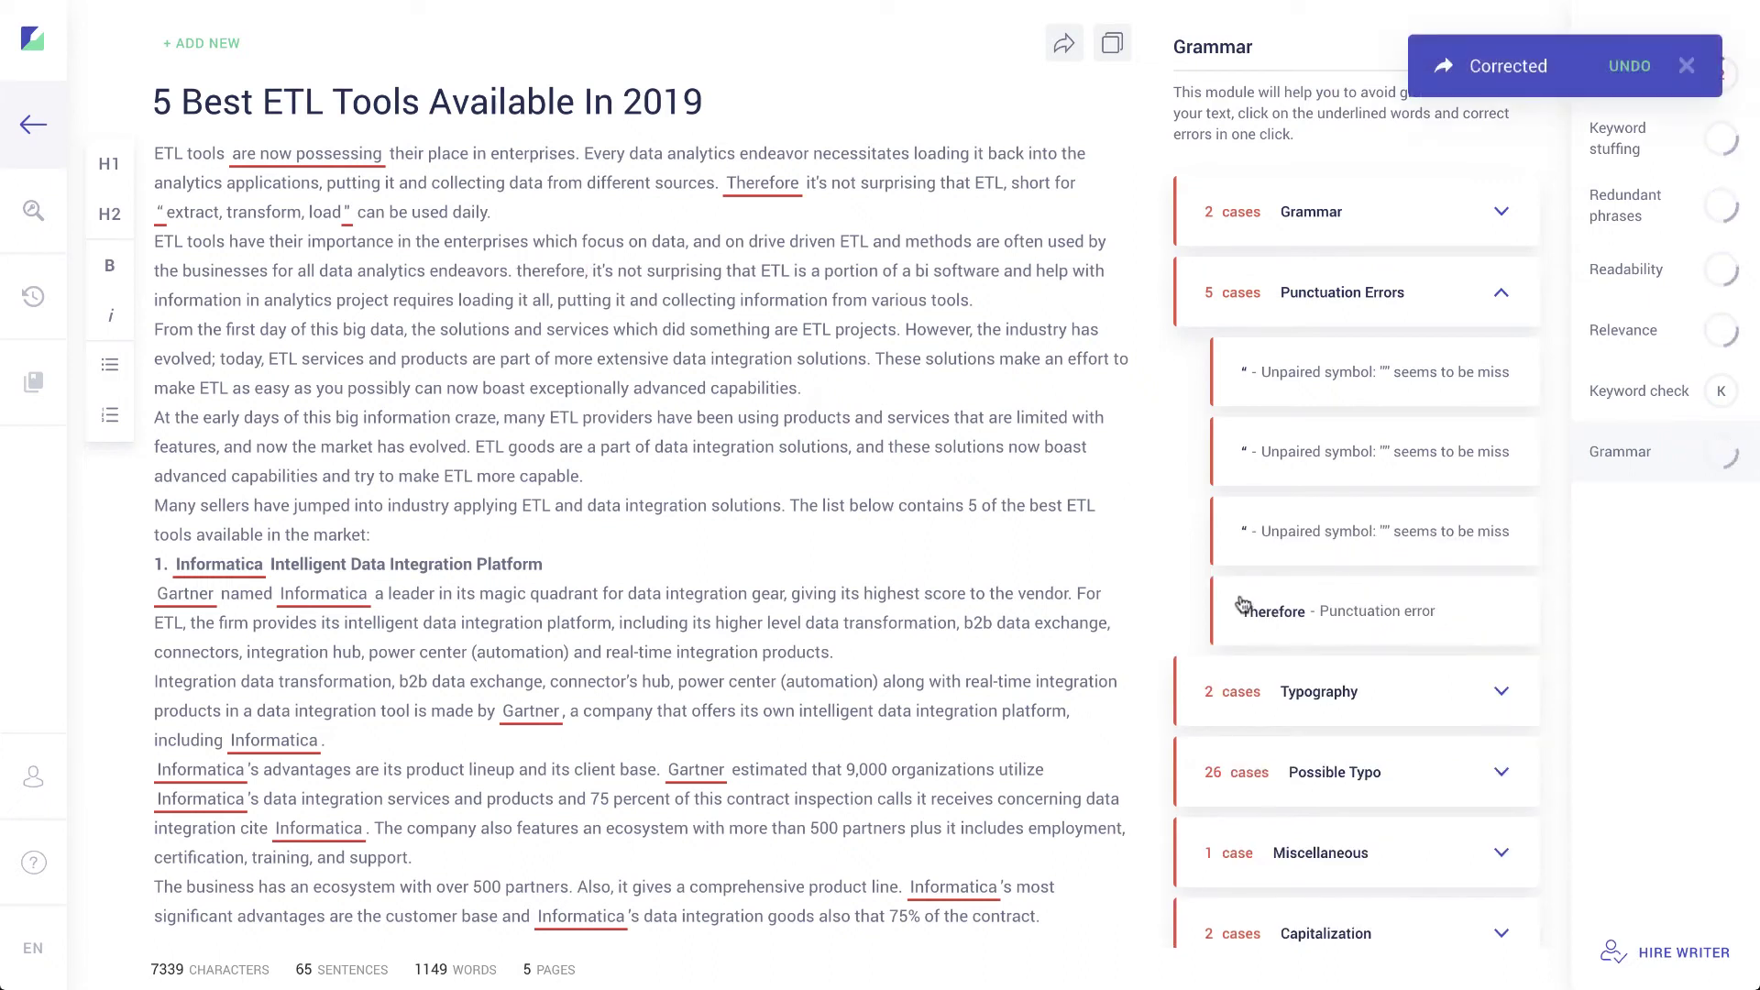
pyautogui.click(1361, 301)
# Step: Review the possible typos and the typography smart-quote suggestion in the SAS section
pyautogui.click(1352, 455)
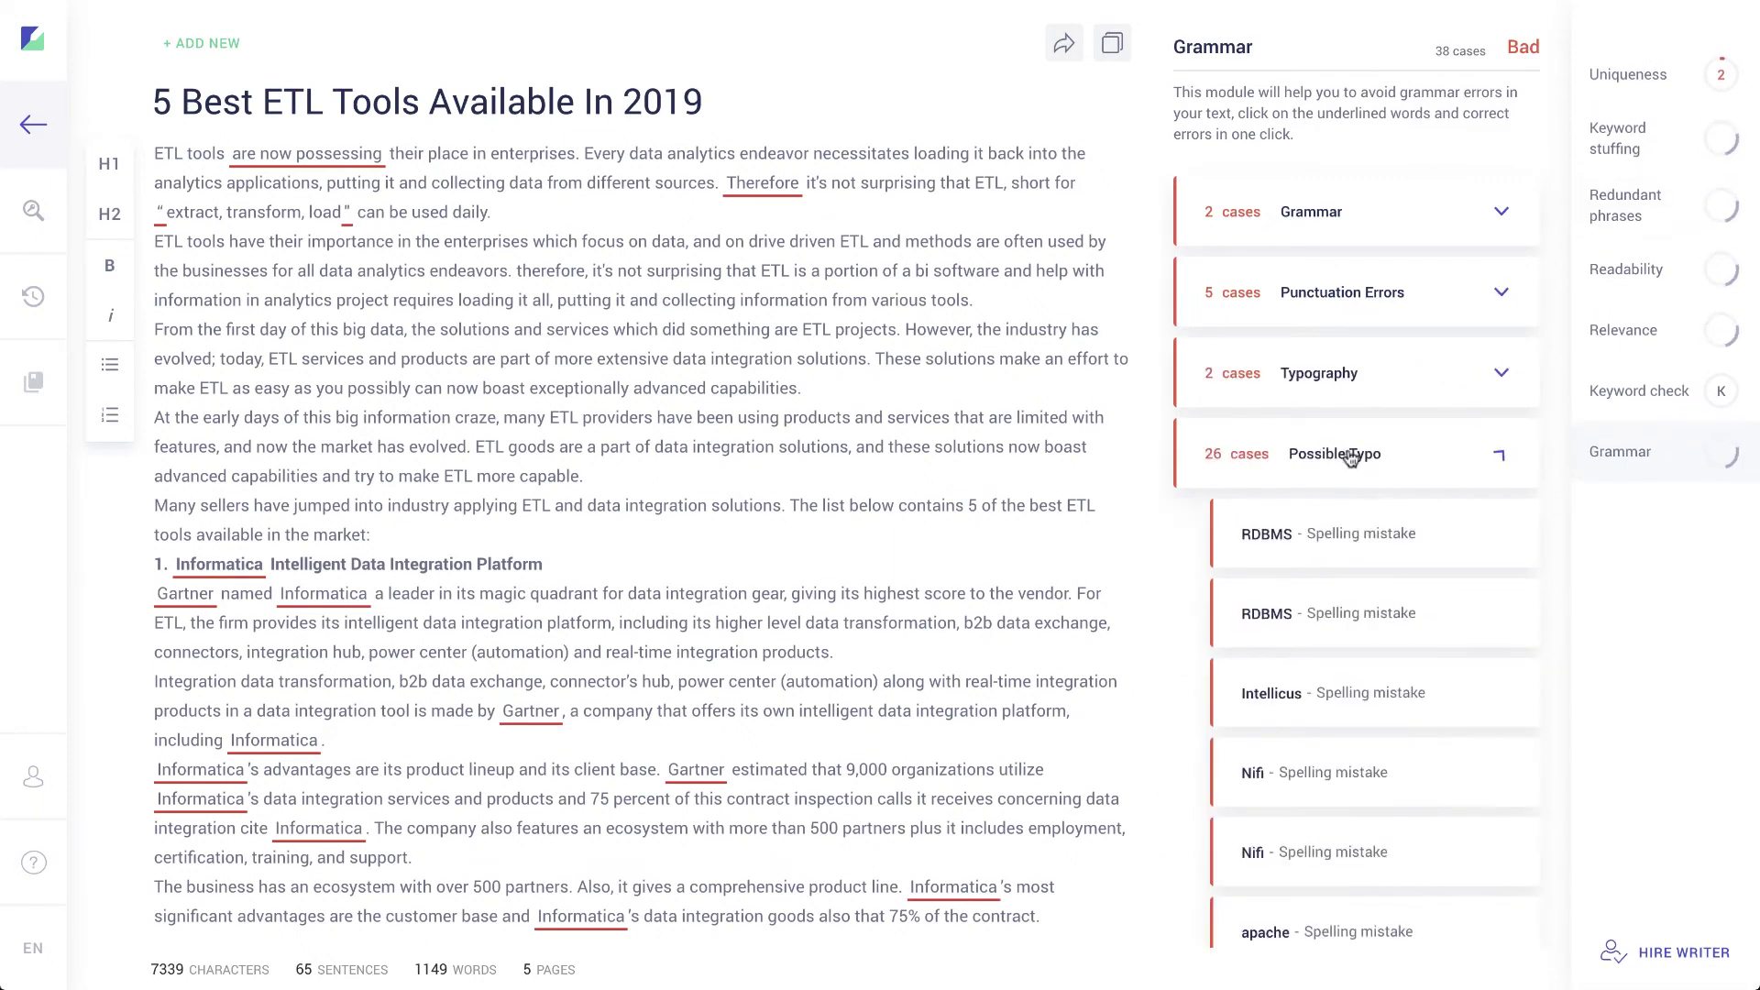
pyautogui.scroll(-8, 1332, 587)
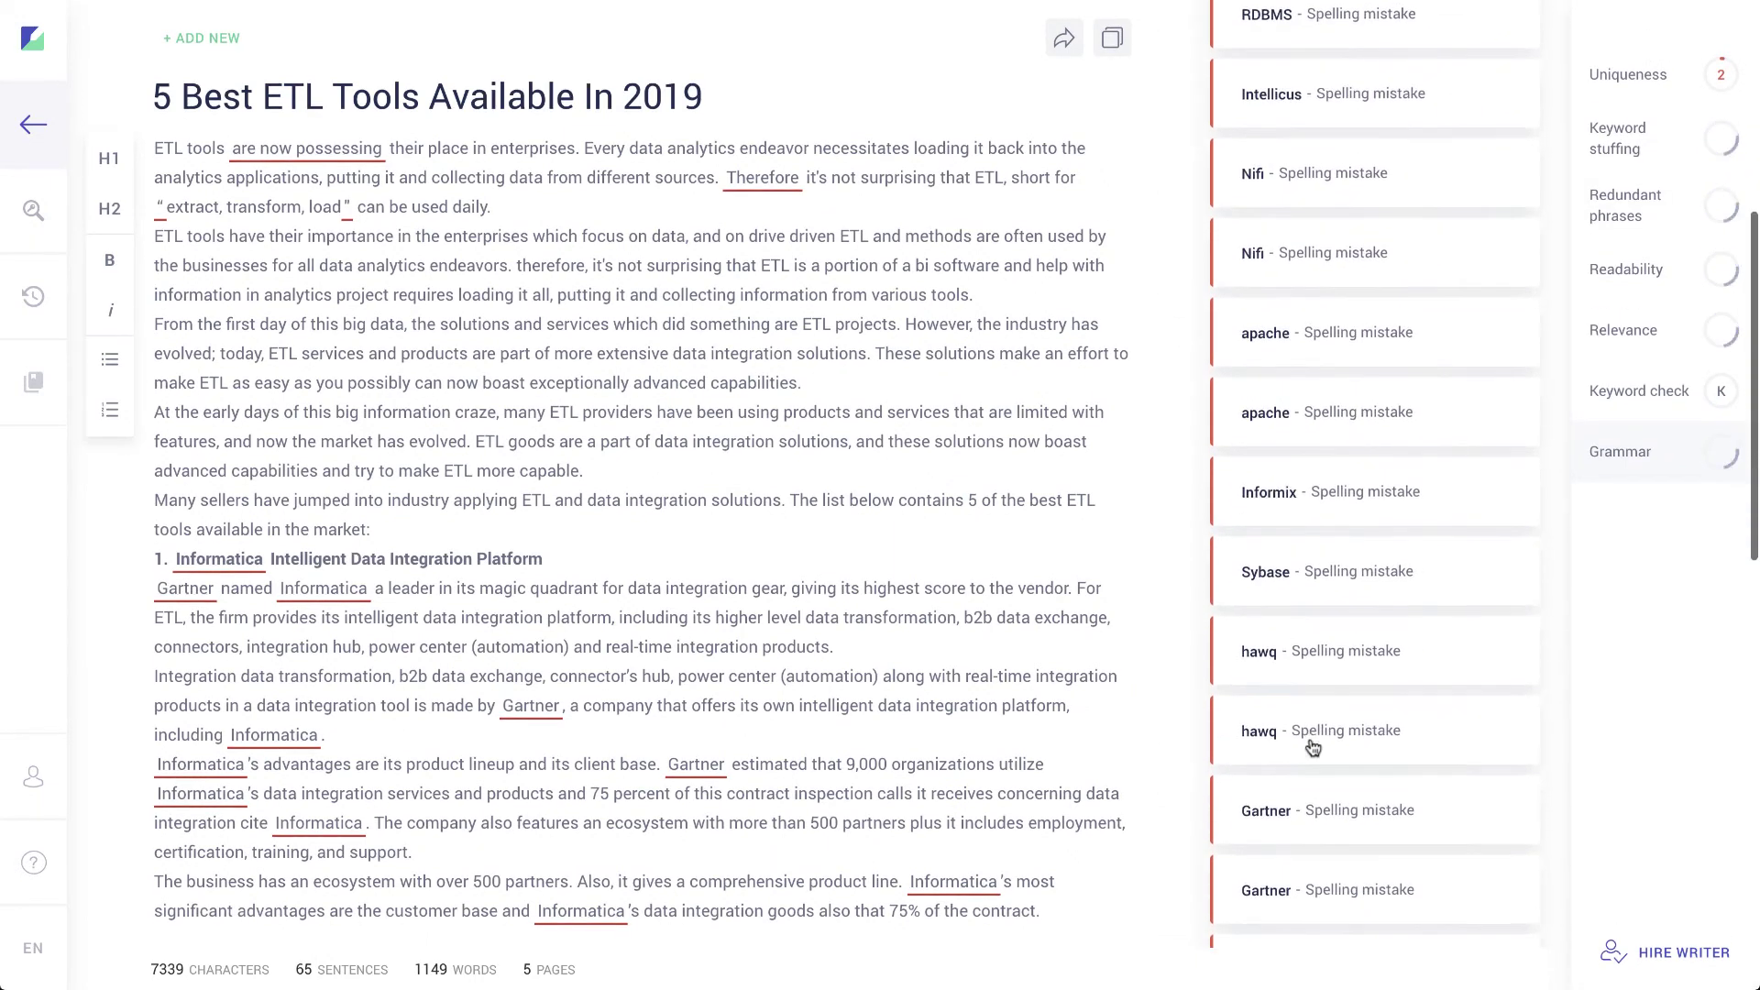
pyautogui.scroll(10, 1313, 748)
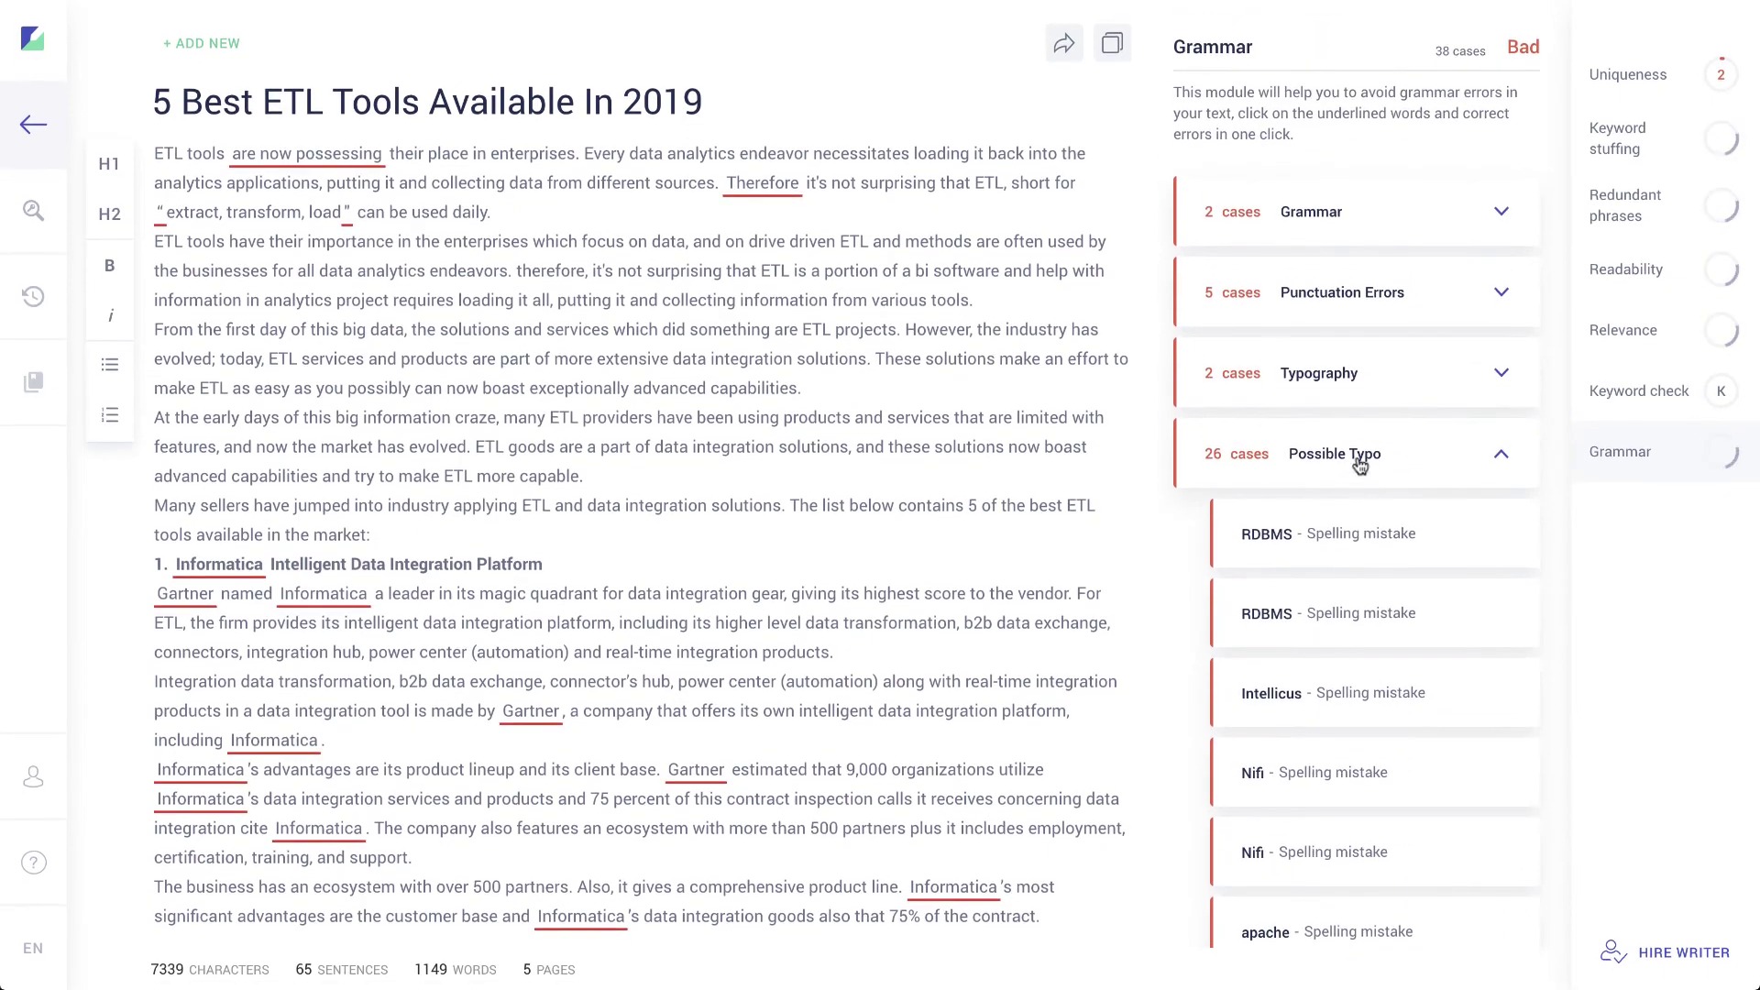
pyautogui.click(1360, 461)
pyautogui.click(1360, 389)
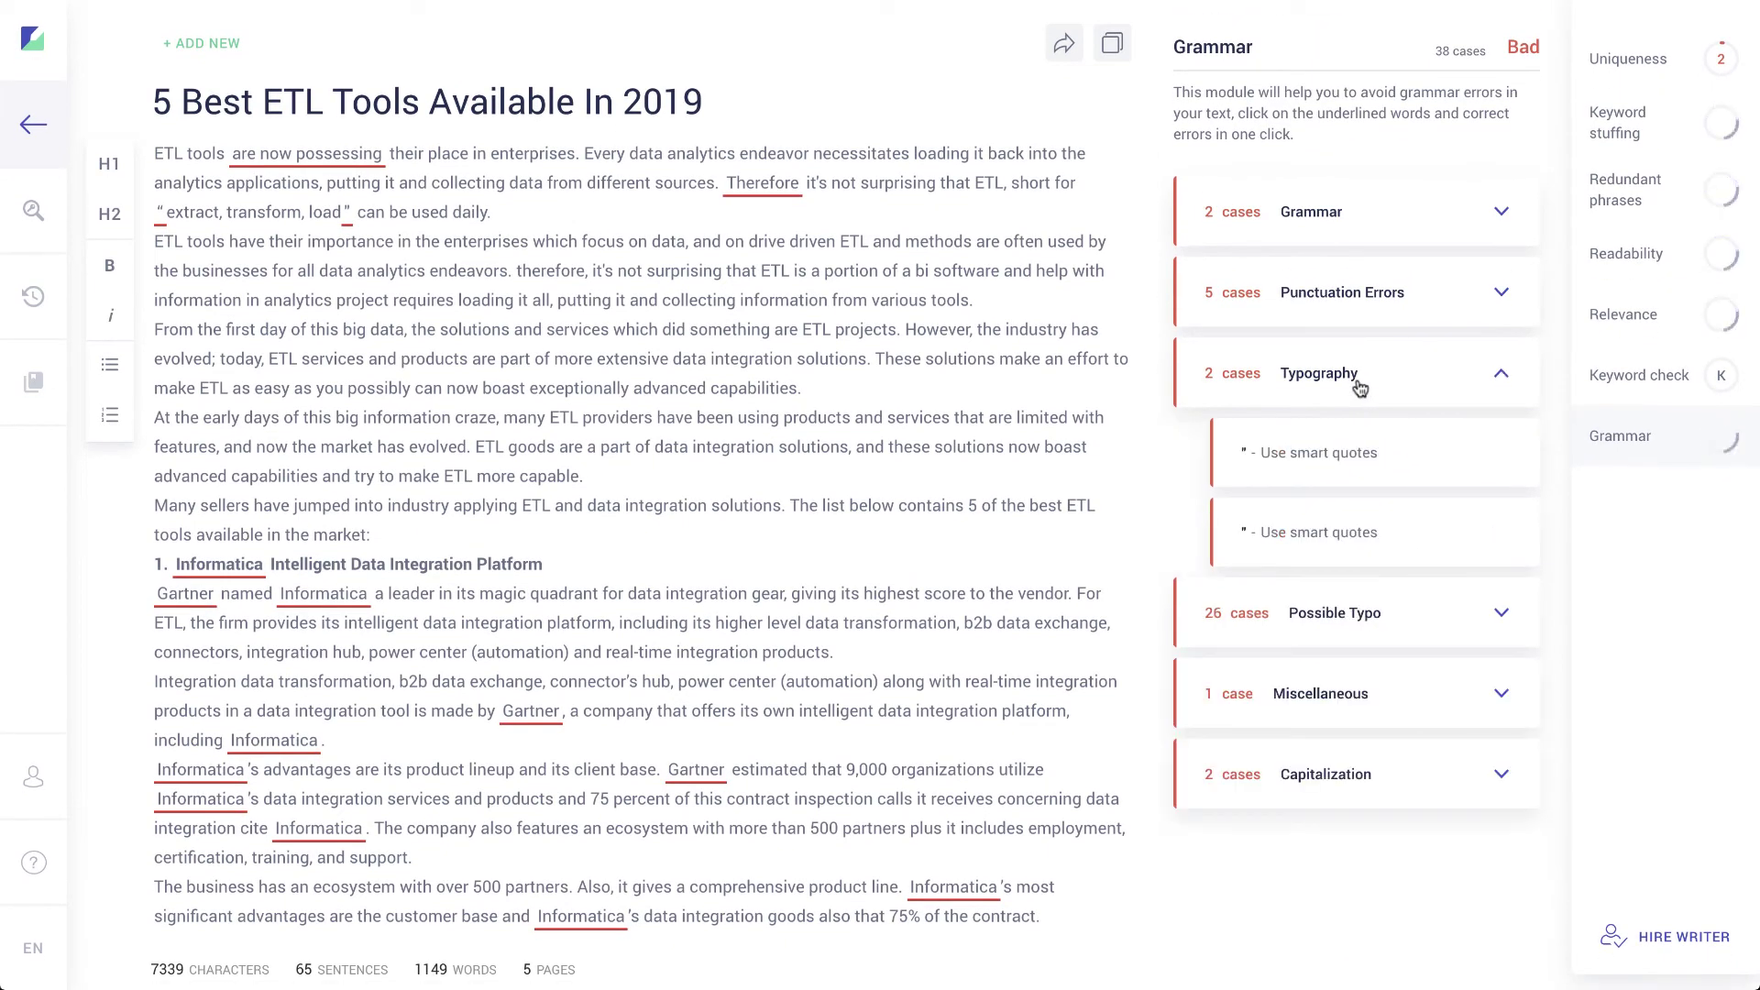
pyautogui.click(1353, 463)
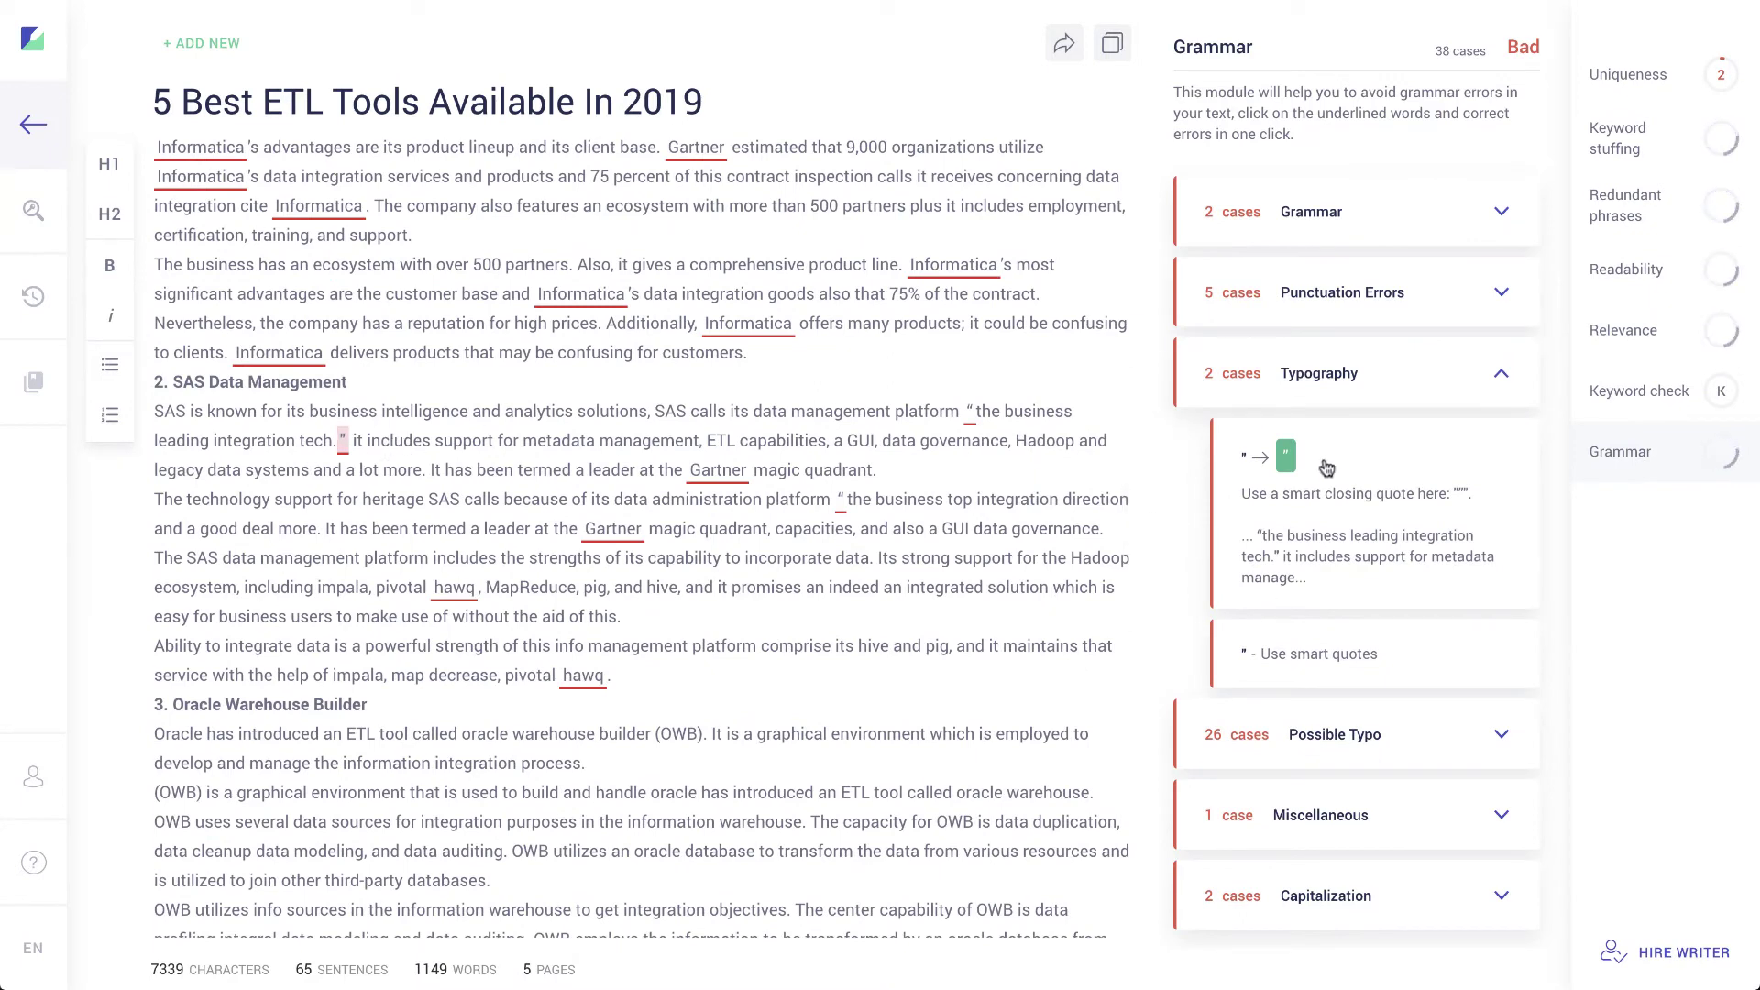
# Step: Review the repeated 'Intellicus' word, the capitalization suggestion, and the grammar issues list
pyautogui.click(1330, 828)
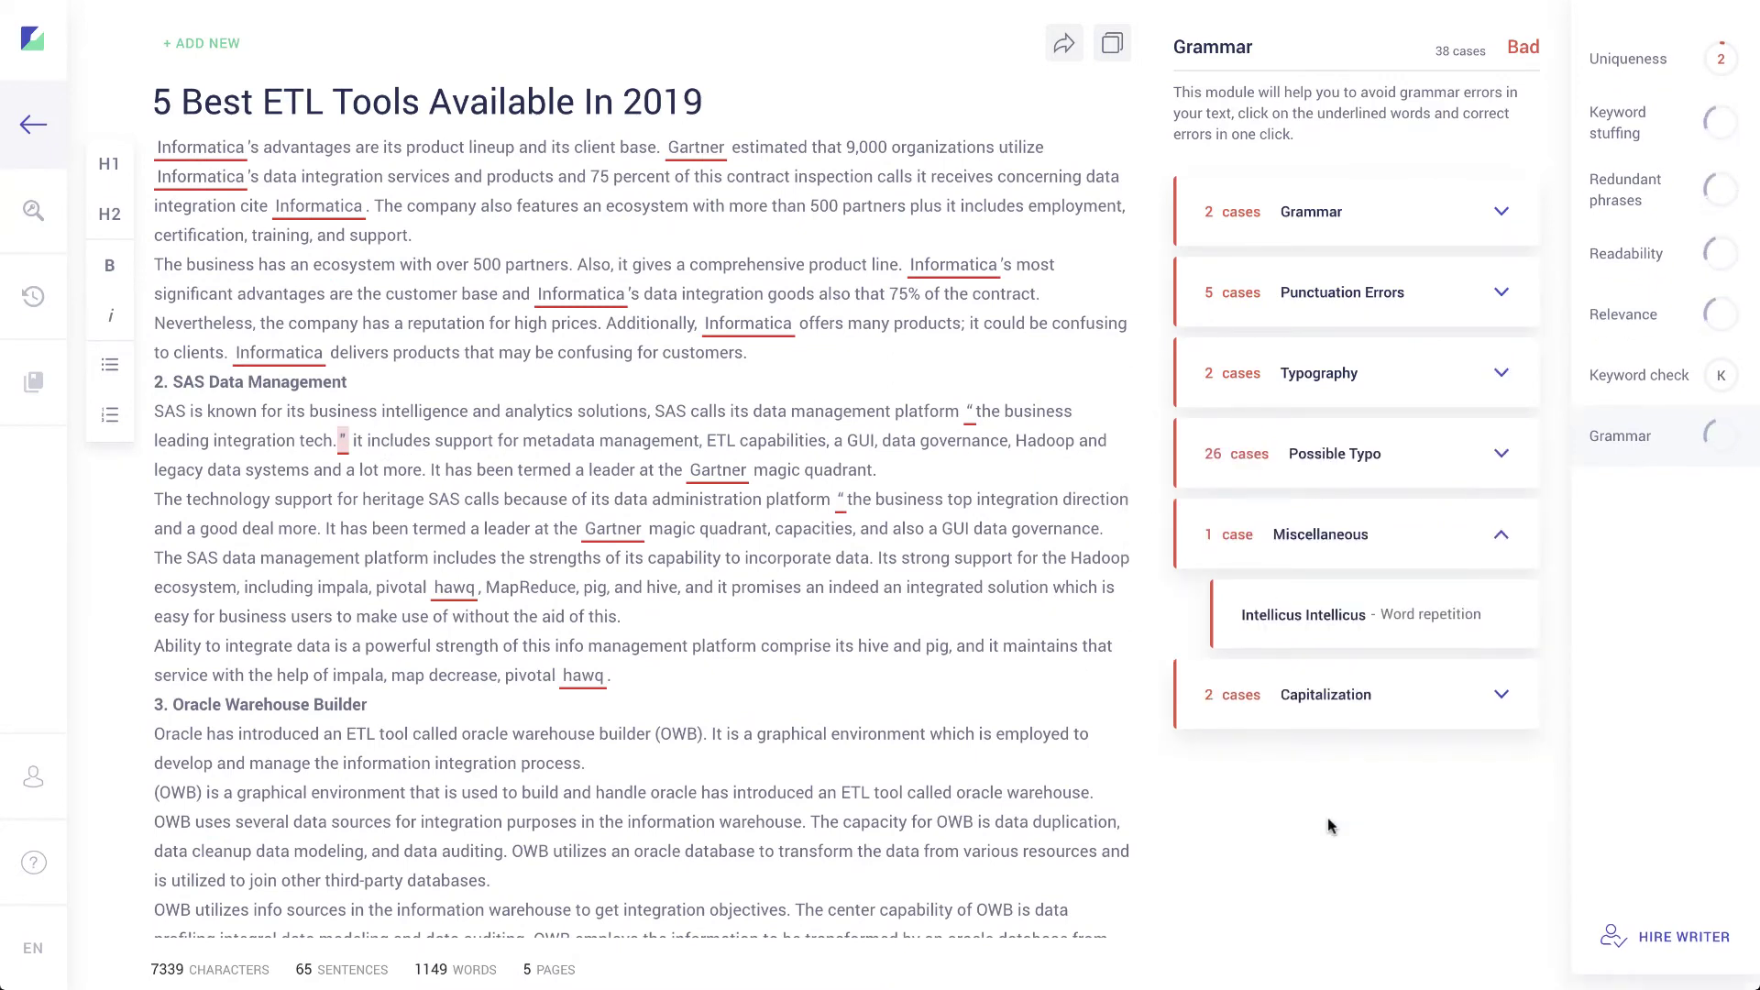
pyautogui.click(1328, 621)
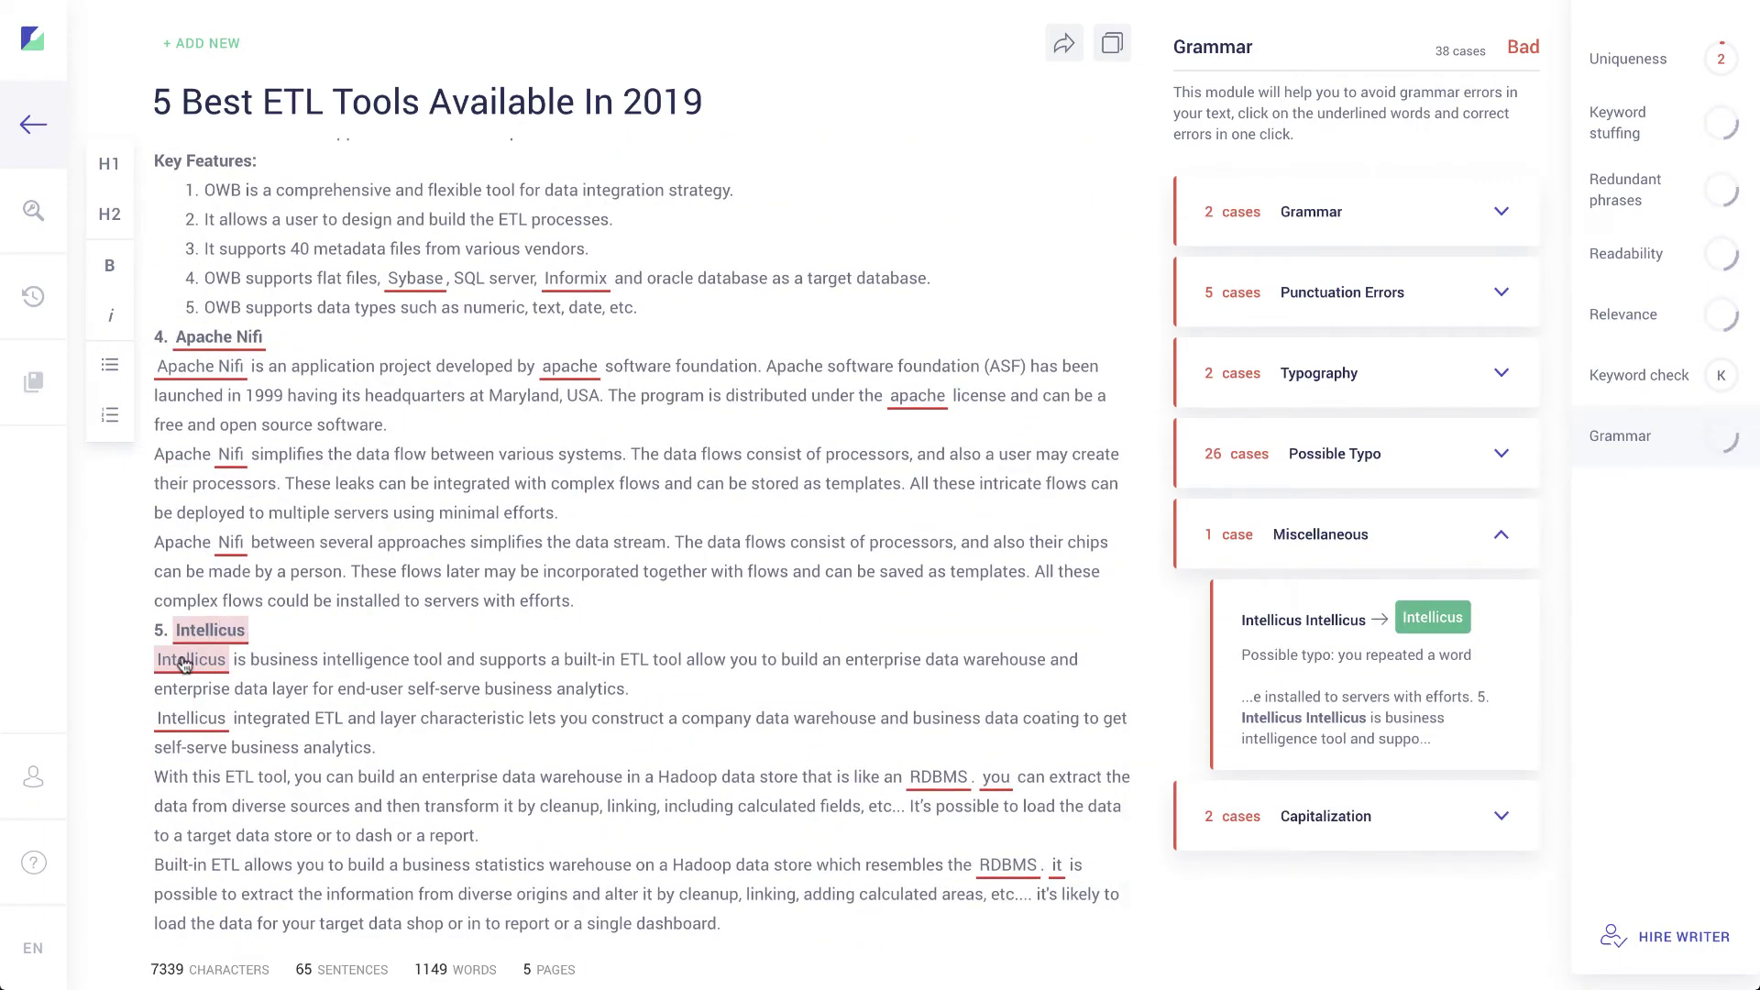
pyautogui.click(1334, 814)
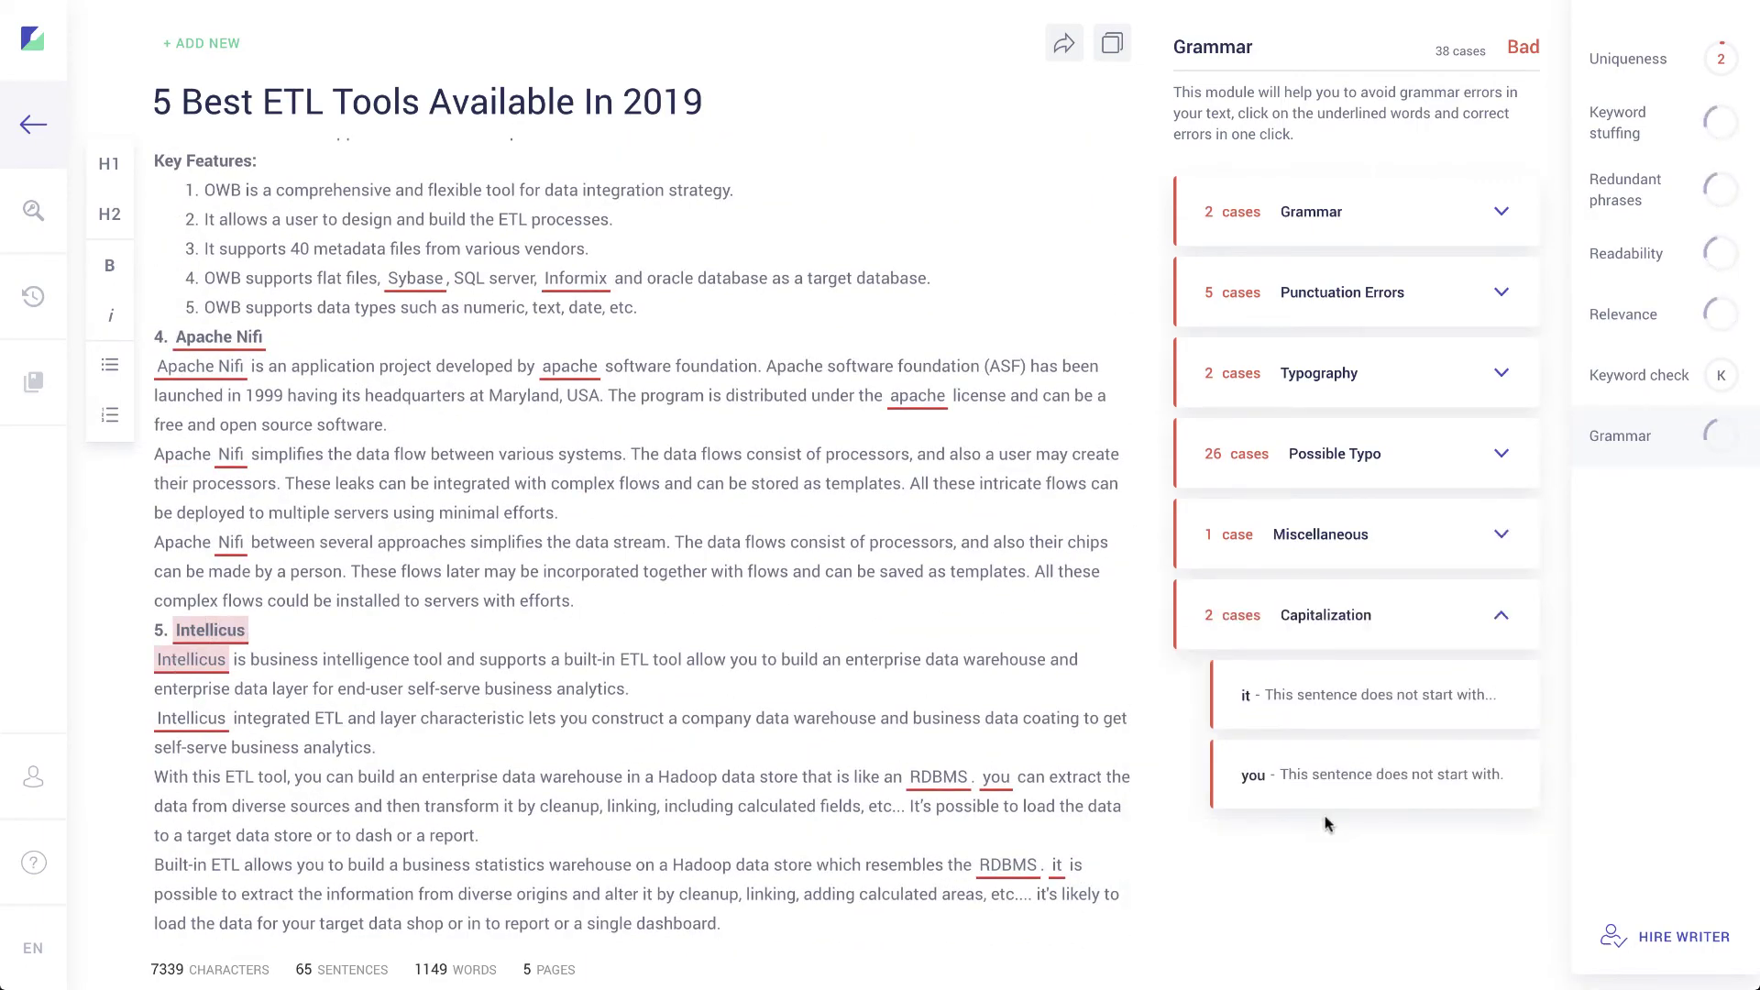
pyautogui.click(1344, 711)
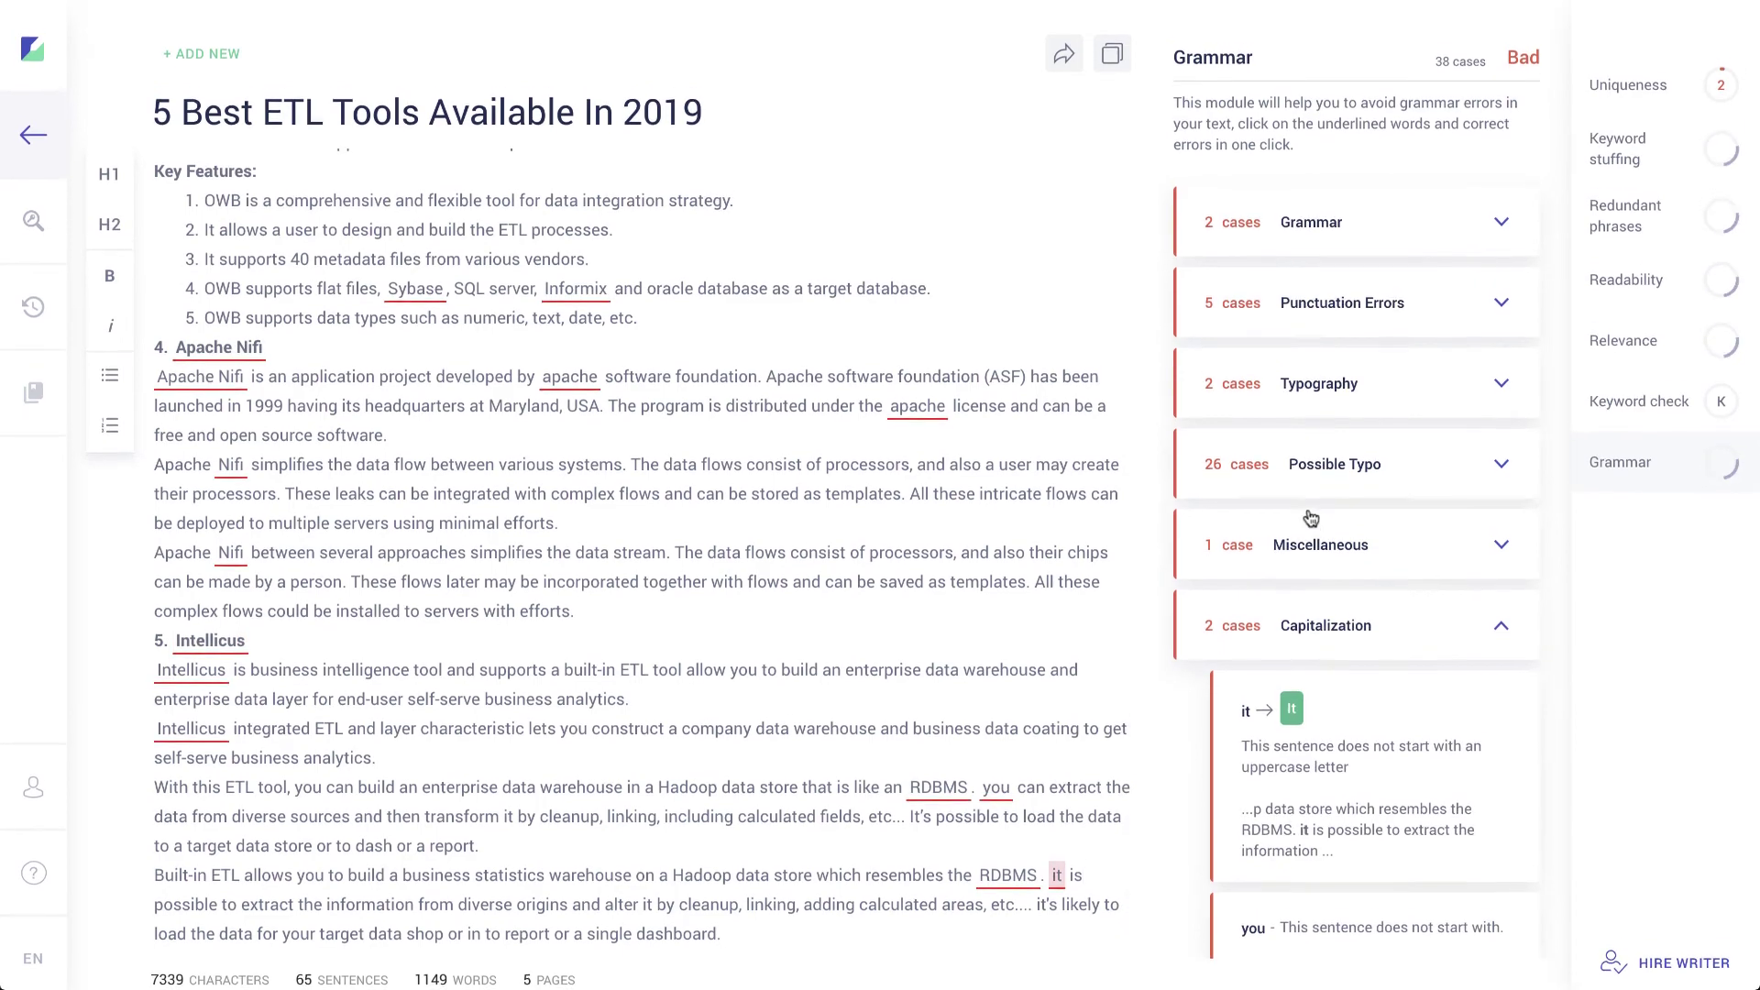
pyautogui.click(1325, 220)
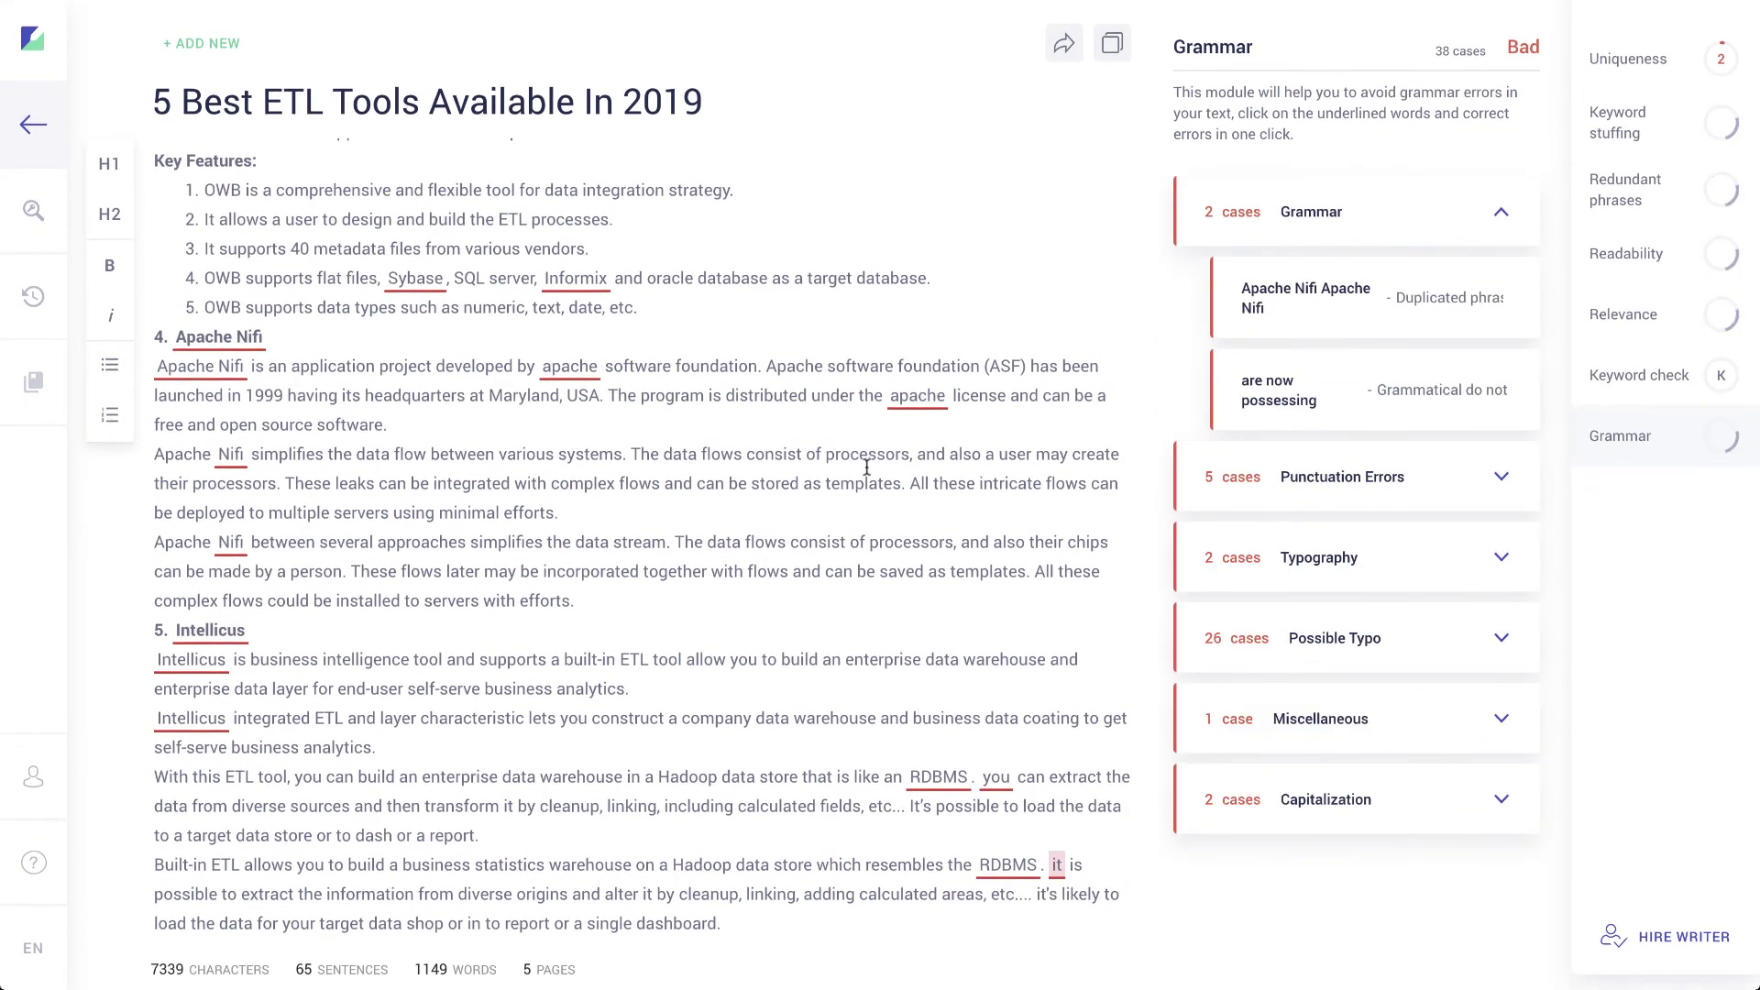
pyautogui.scroll(20, 866, 467)
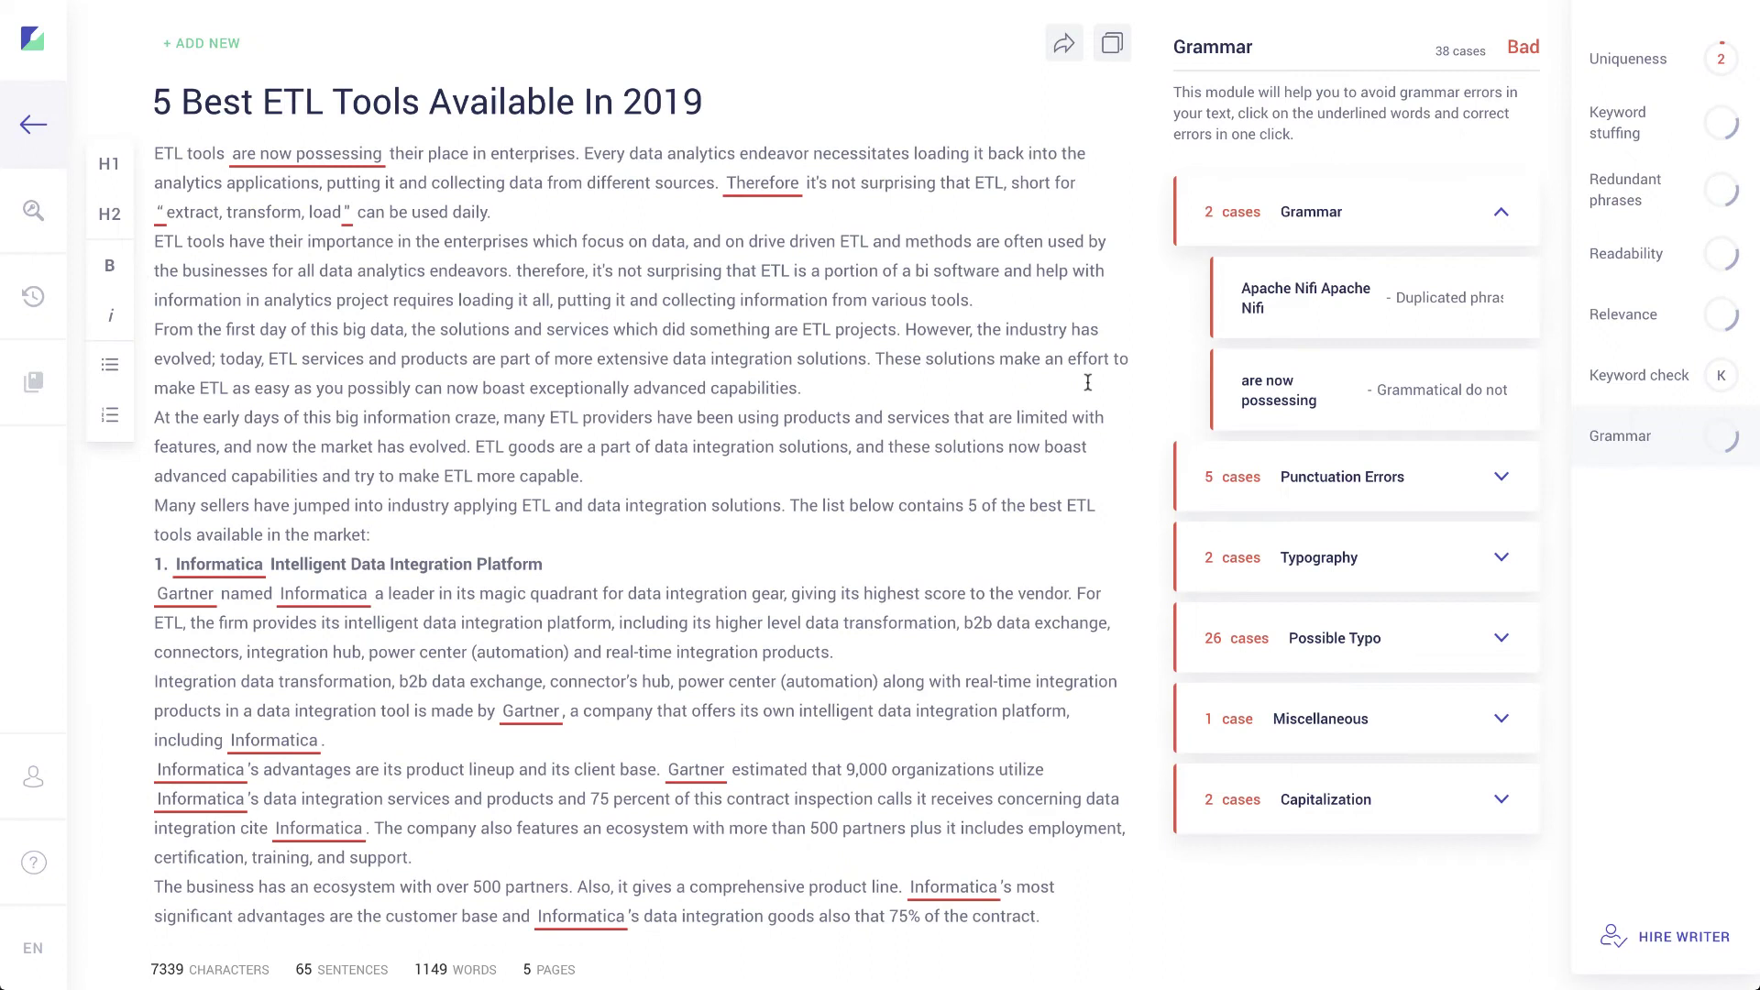
# Step: Rerun the uniqueness check: rated Bad, 12 matching sources, rankeronline.com topping at 96.2%
pyautogui.click(1629, 61)
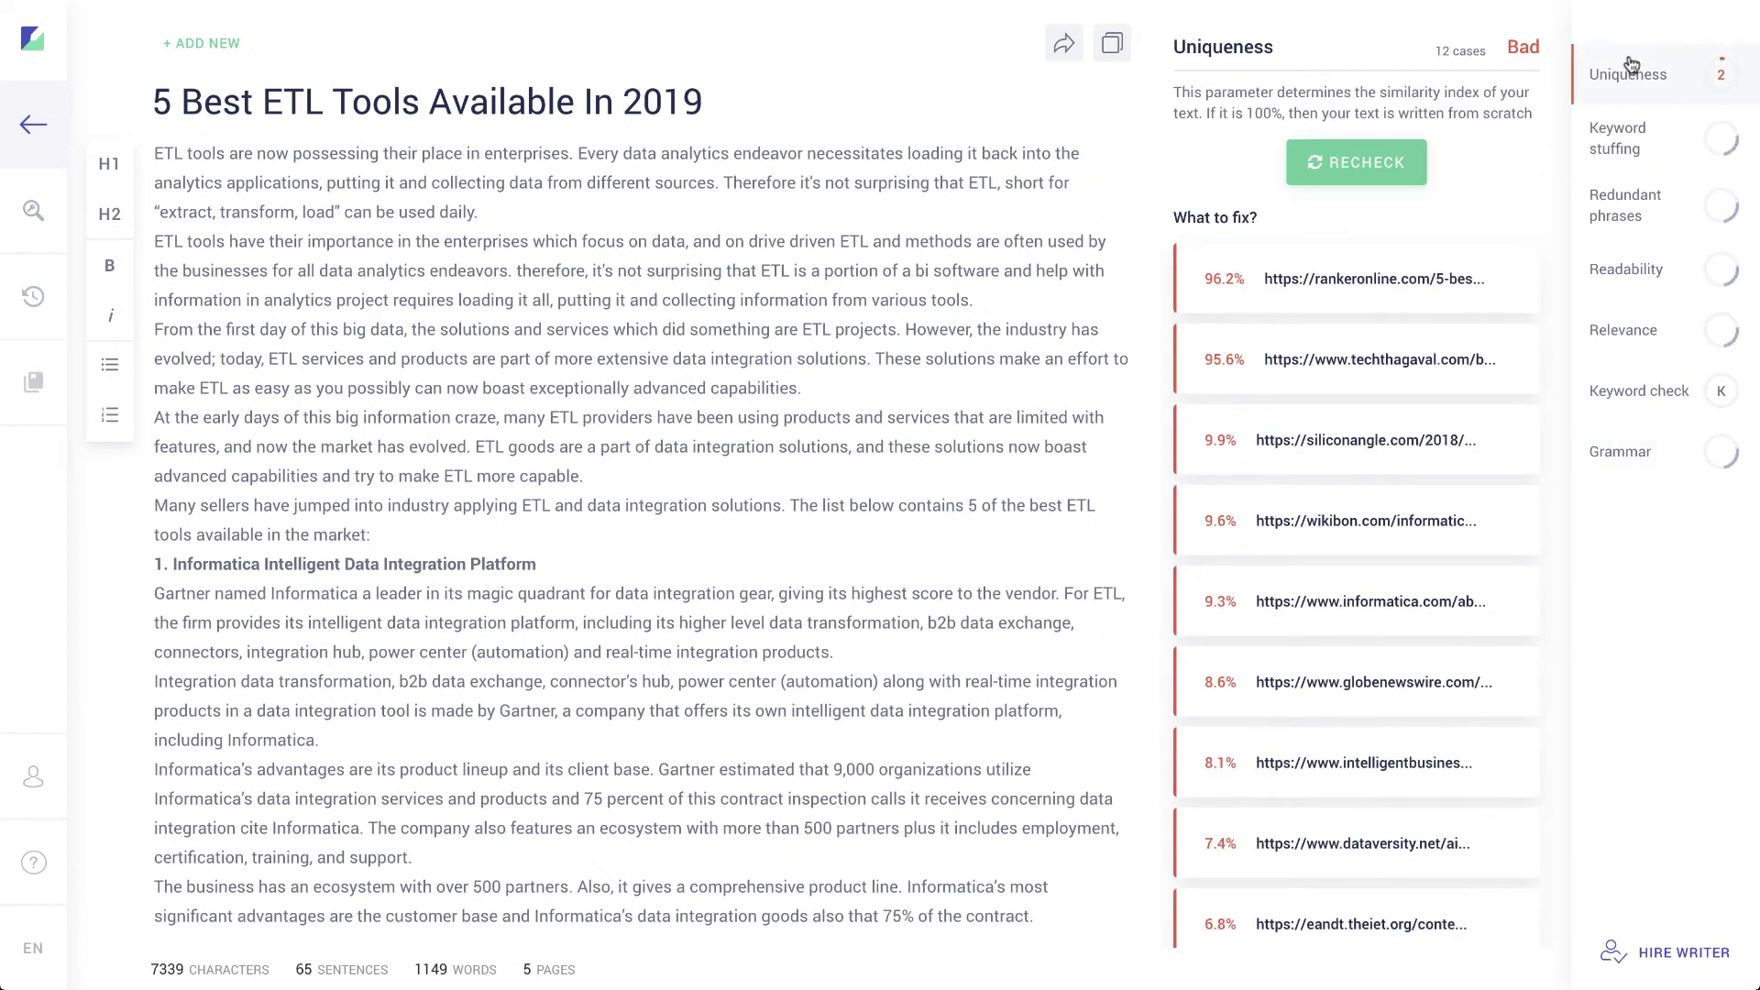
pyautogui.click(1352, 163)
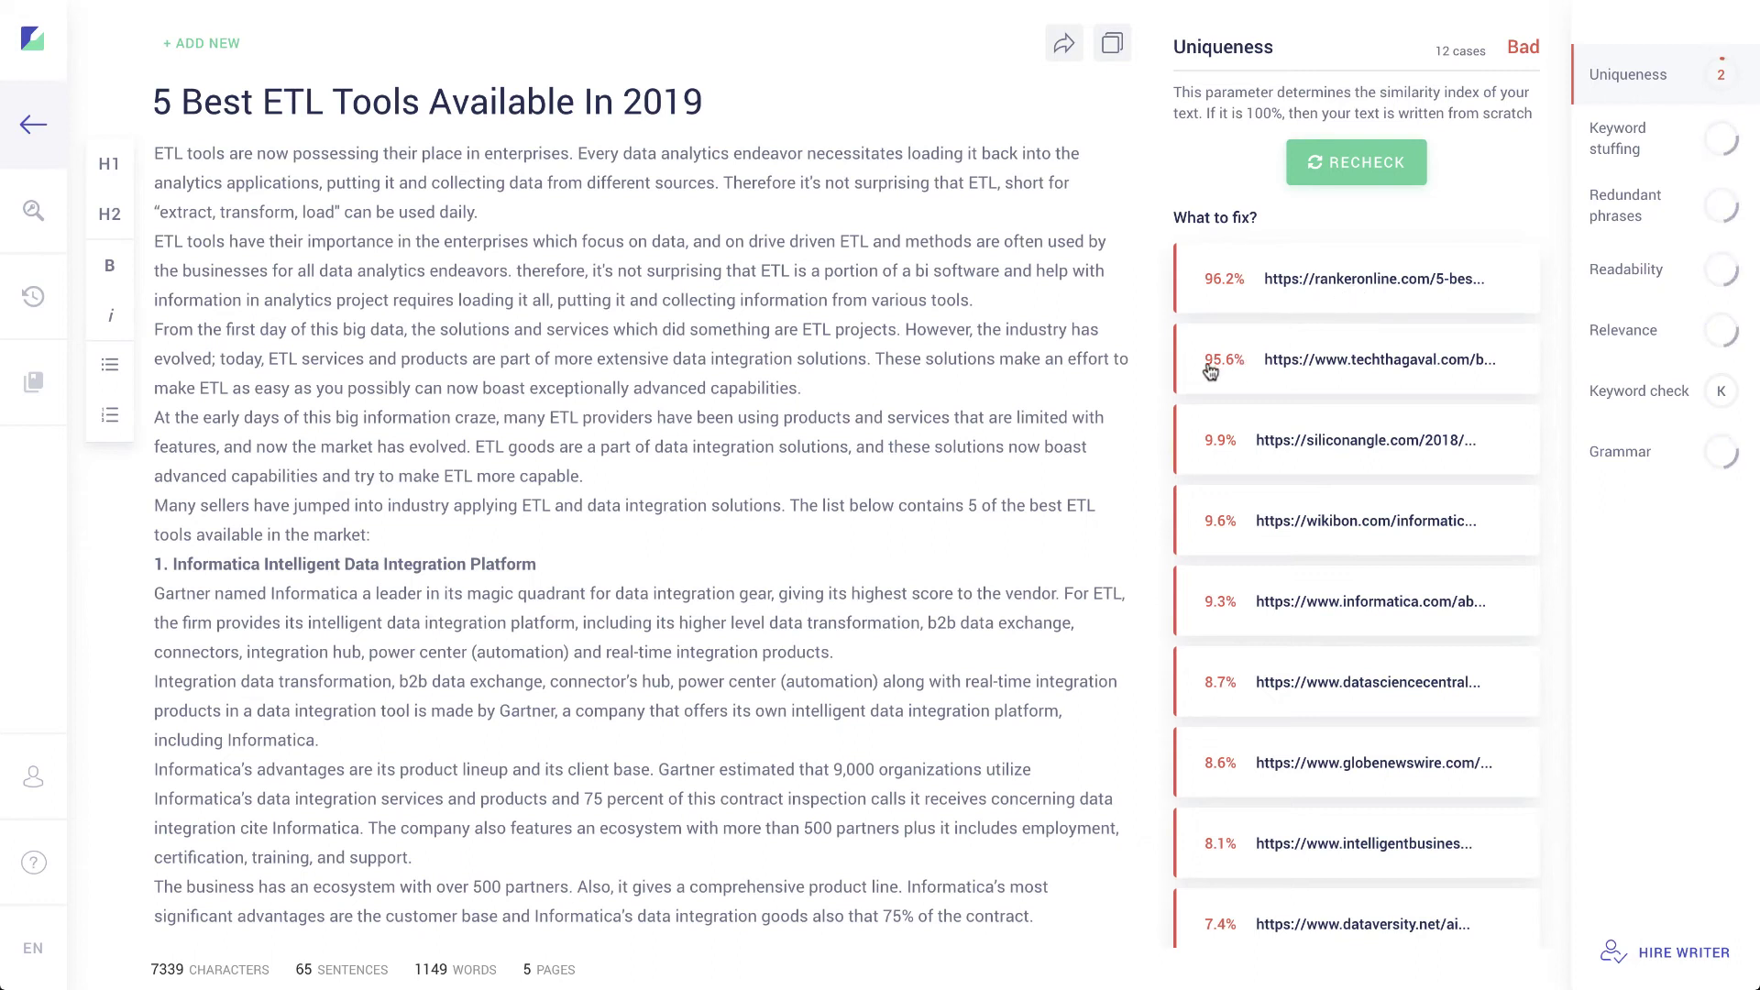
pyautogui.scroll(-3, 1303, 382)
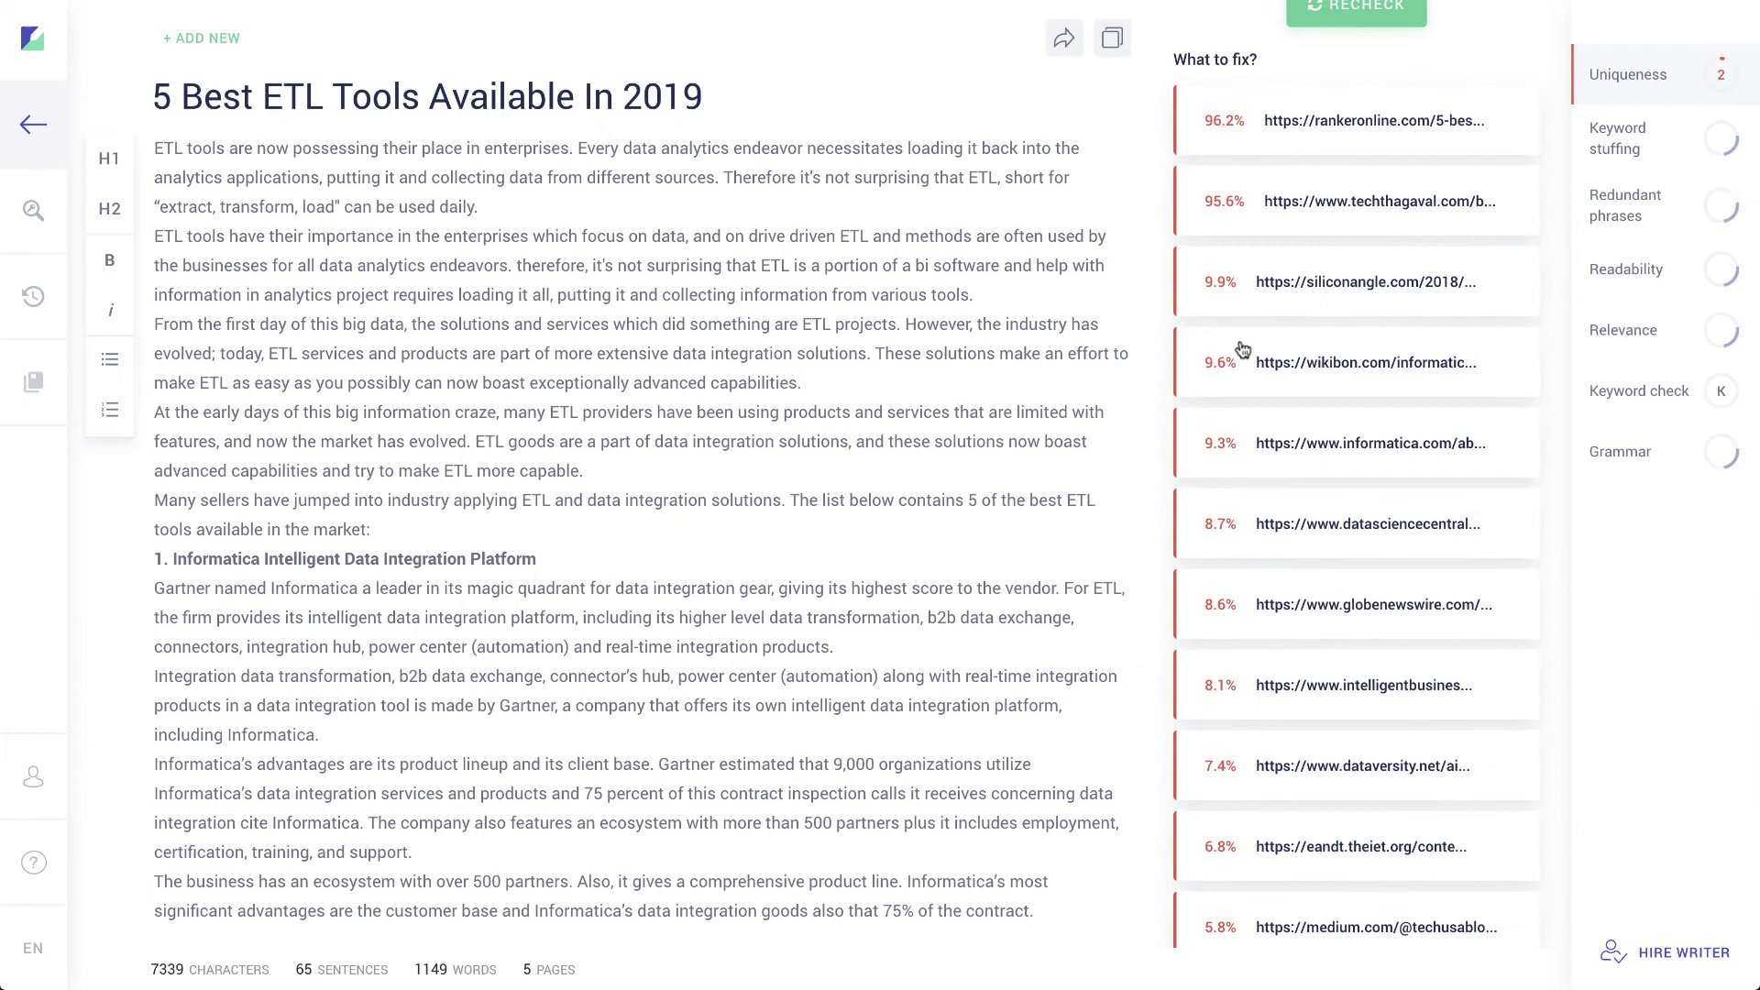
pyautogui.scroll(-2, 1227, 530)
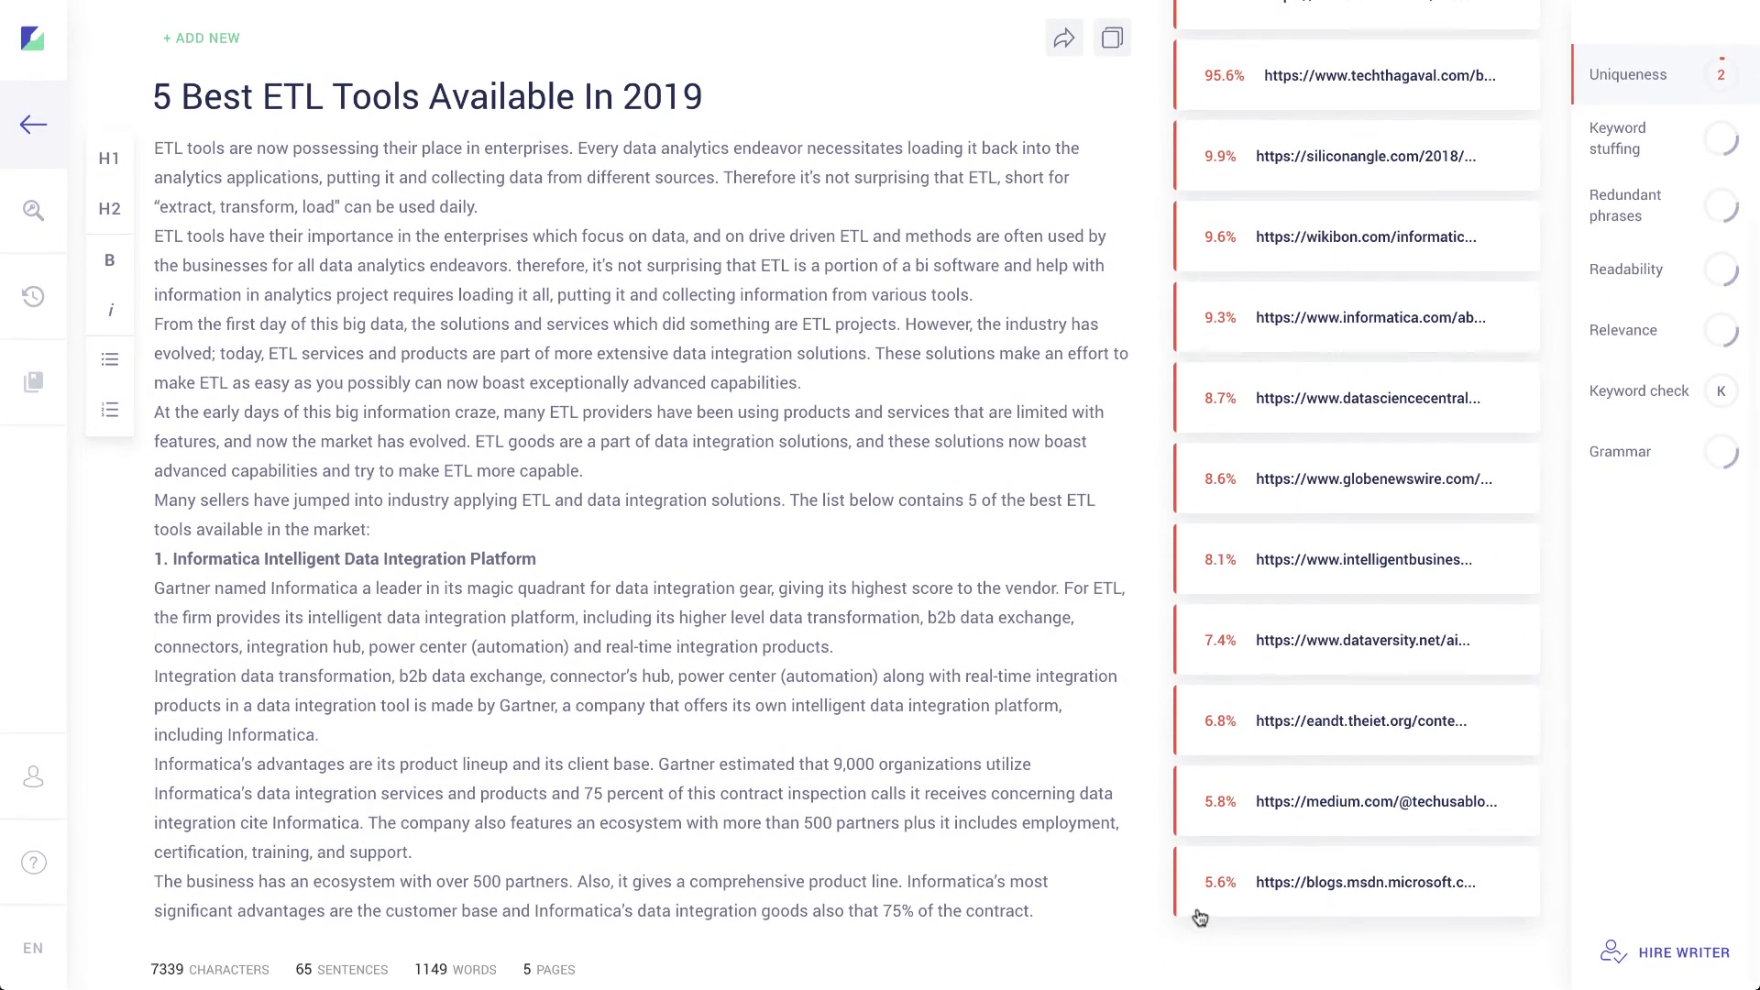
pyautogui.scroll(3, 1206, 397)
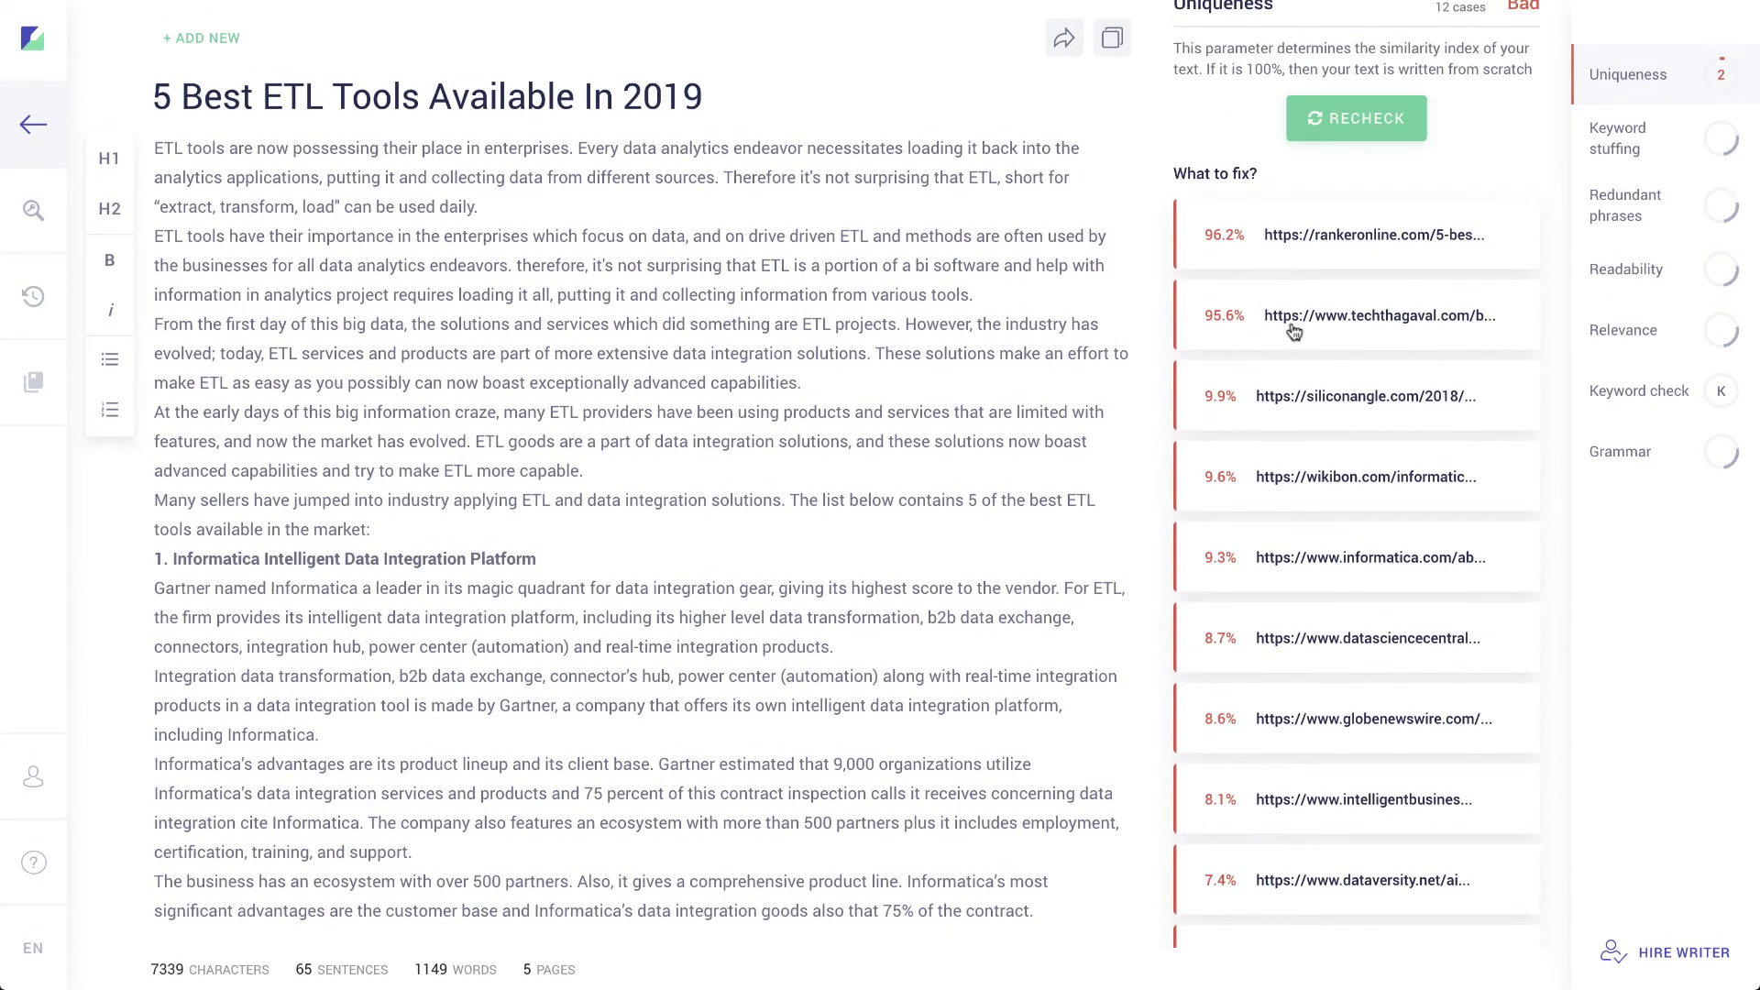
pyautogui.click(1343, 261)
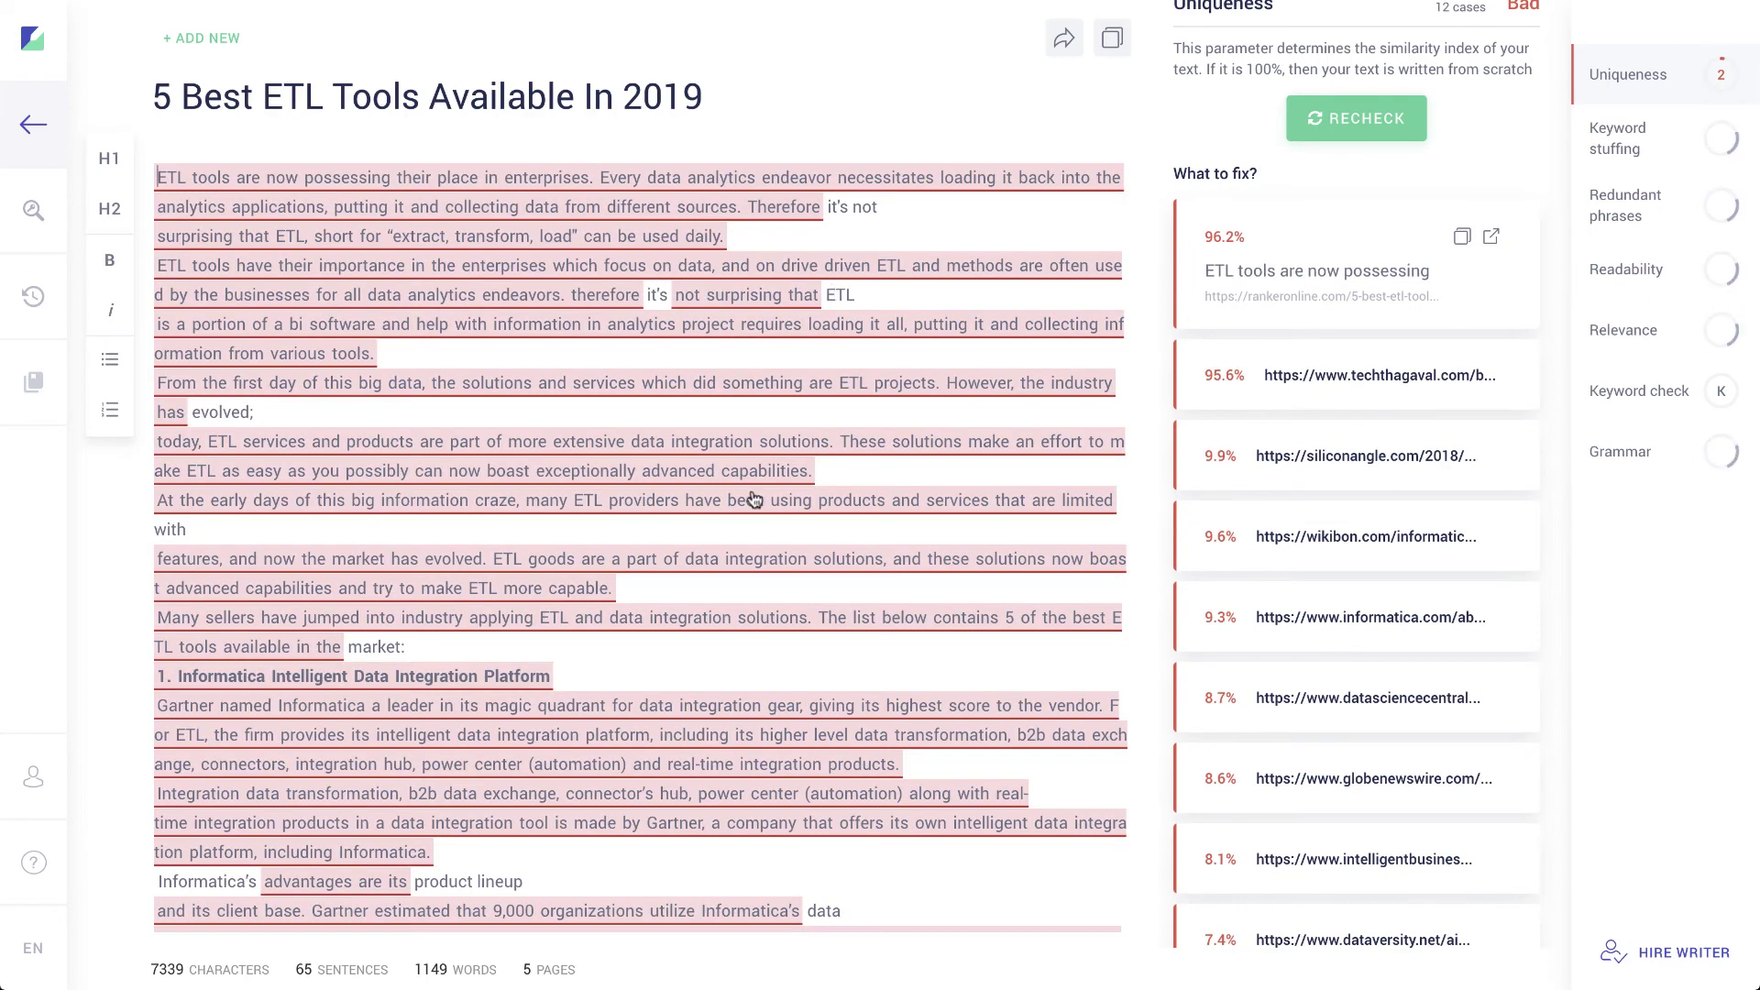
pyautogui.scroll(-5, 752, 495)
pyautogui.scroll(-7, 753, 492)
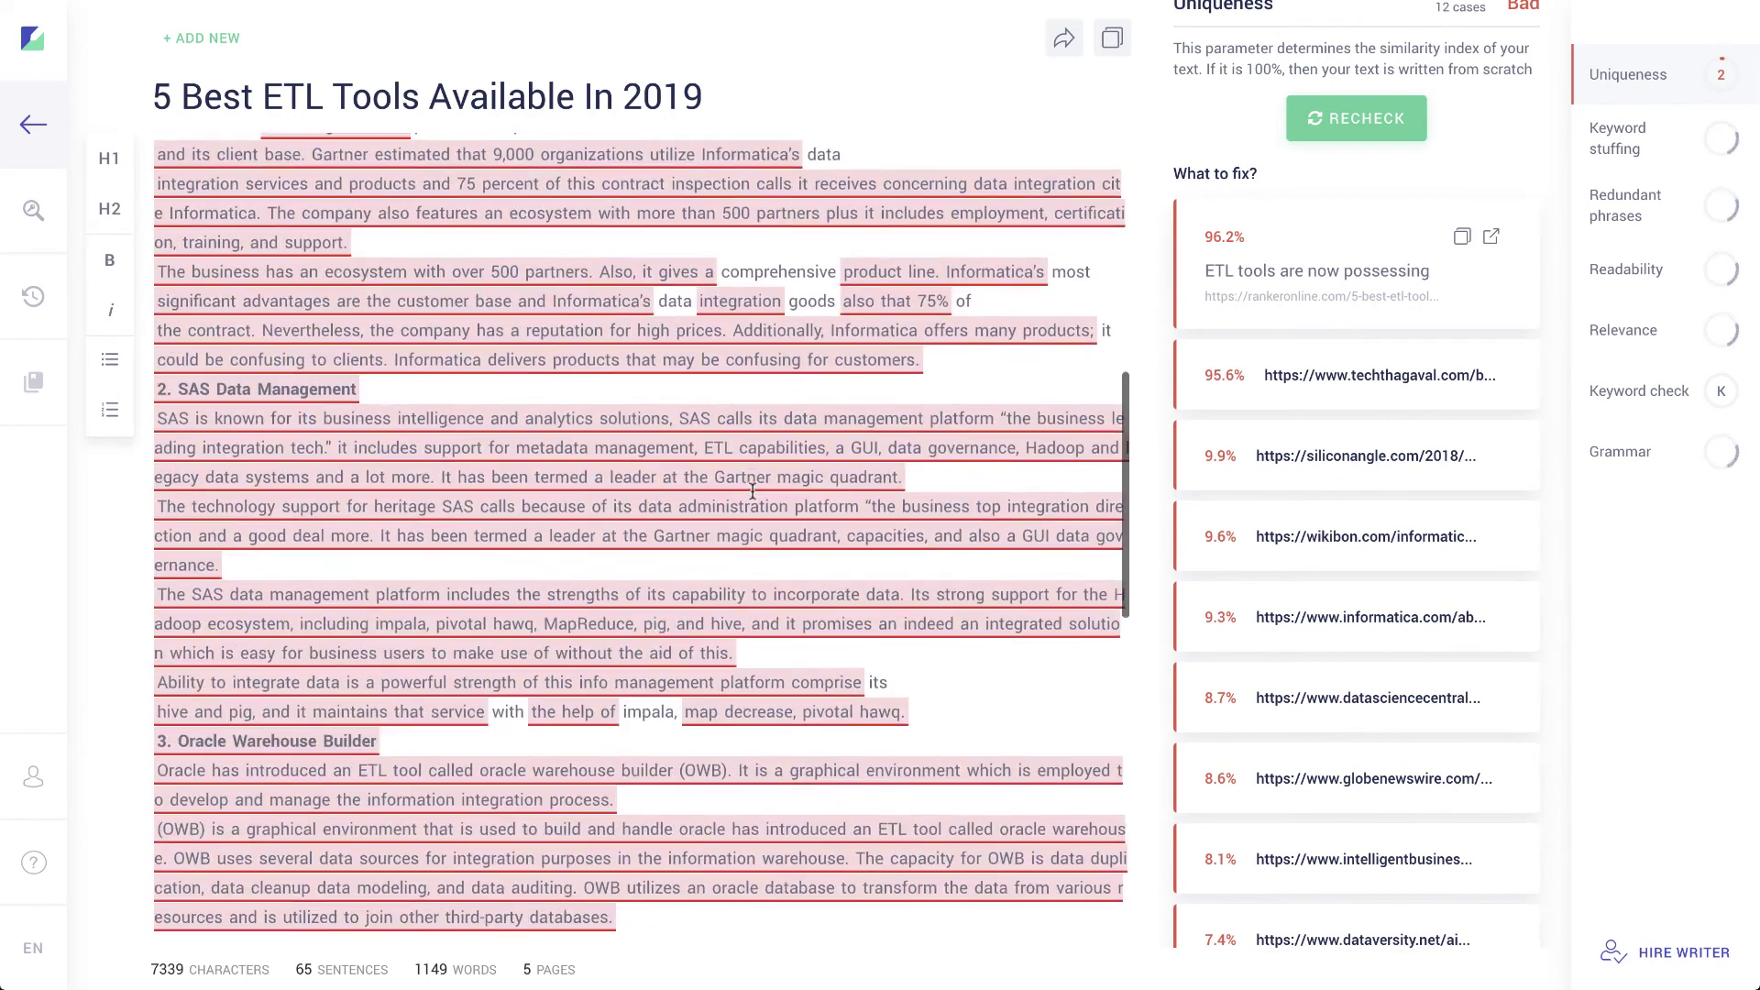
pyautogui.scroll(1, 775, 385)
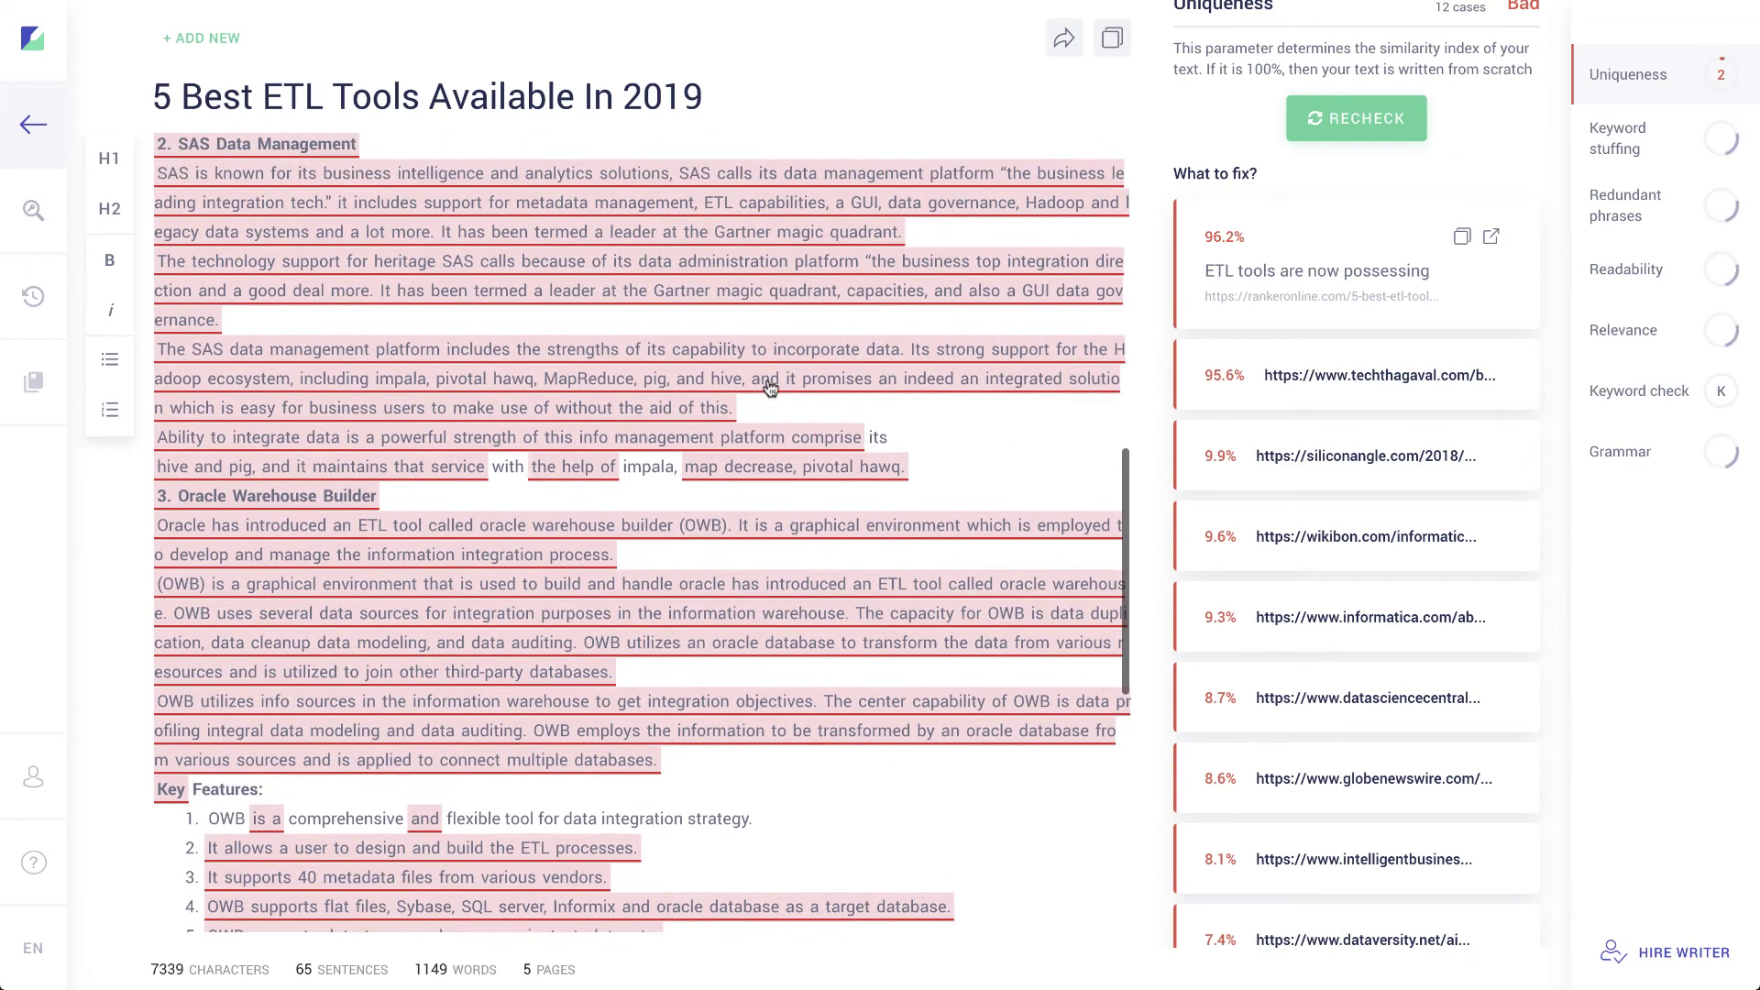
pyautogui.scroll(-4, 633, 467)
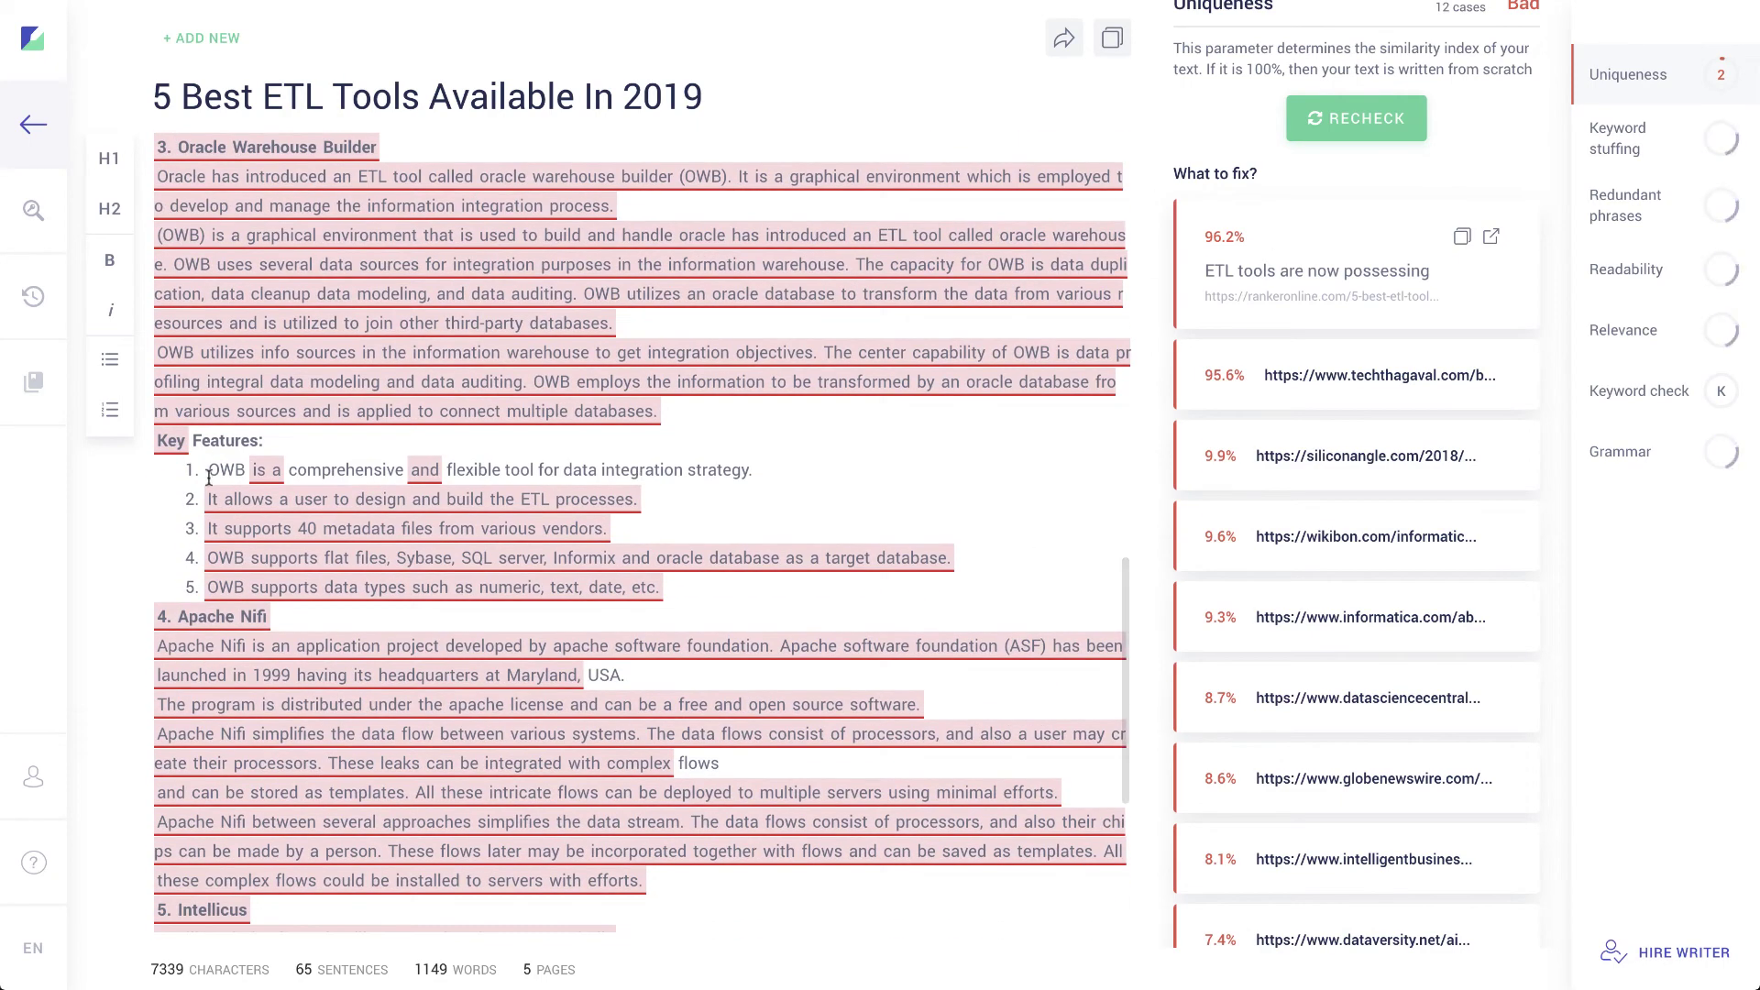
pyautogui.scroll(-5, 461, 481)
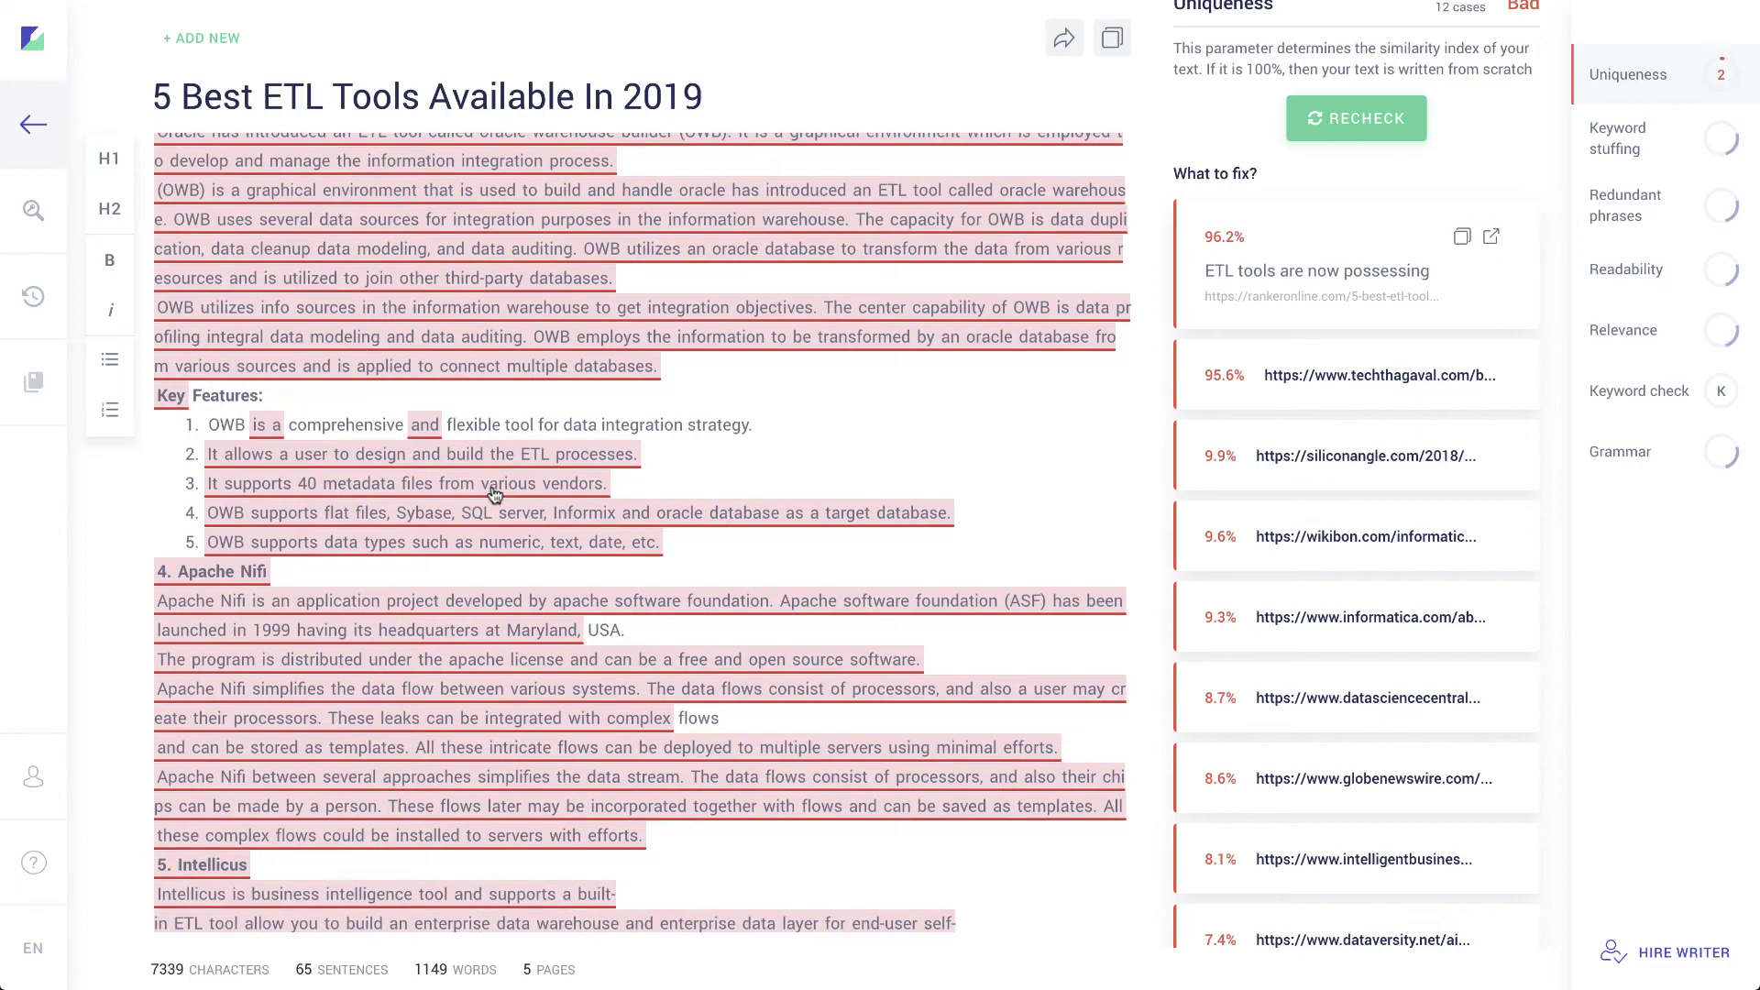
pyautogui.scroll(11, 658, 582)
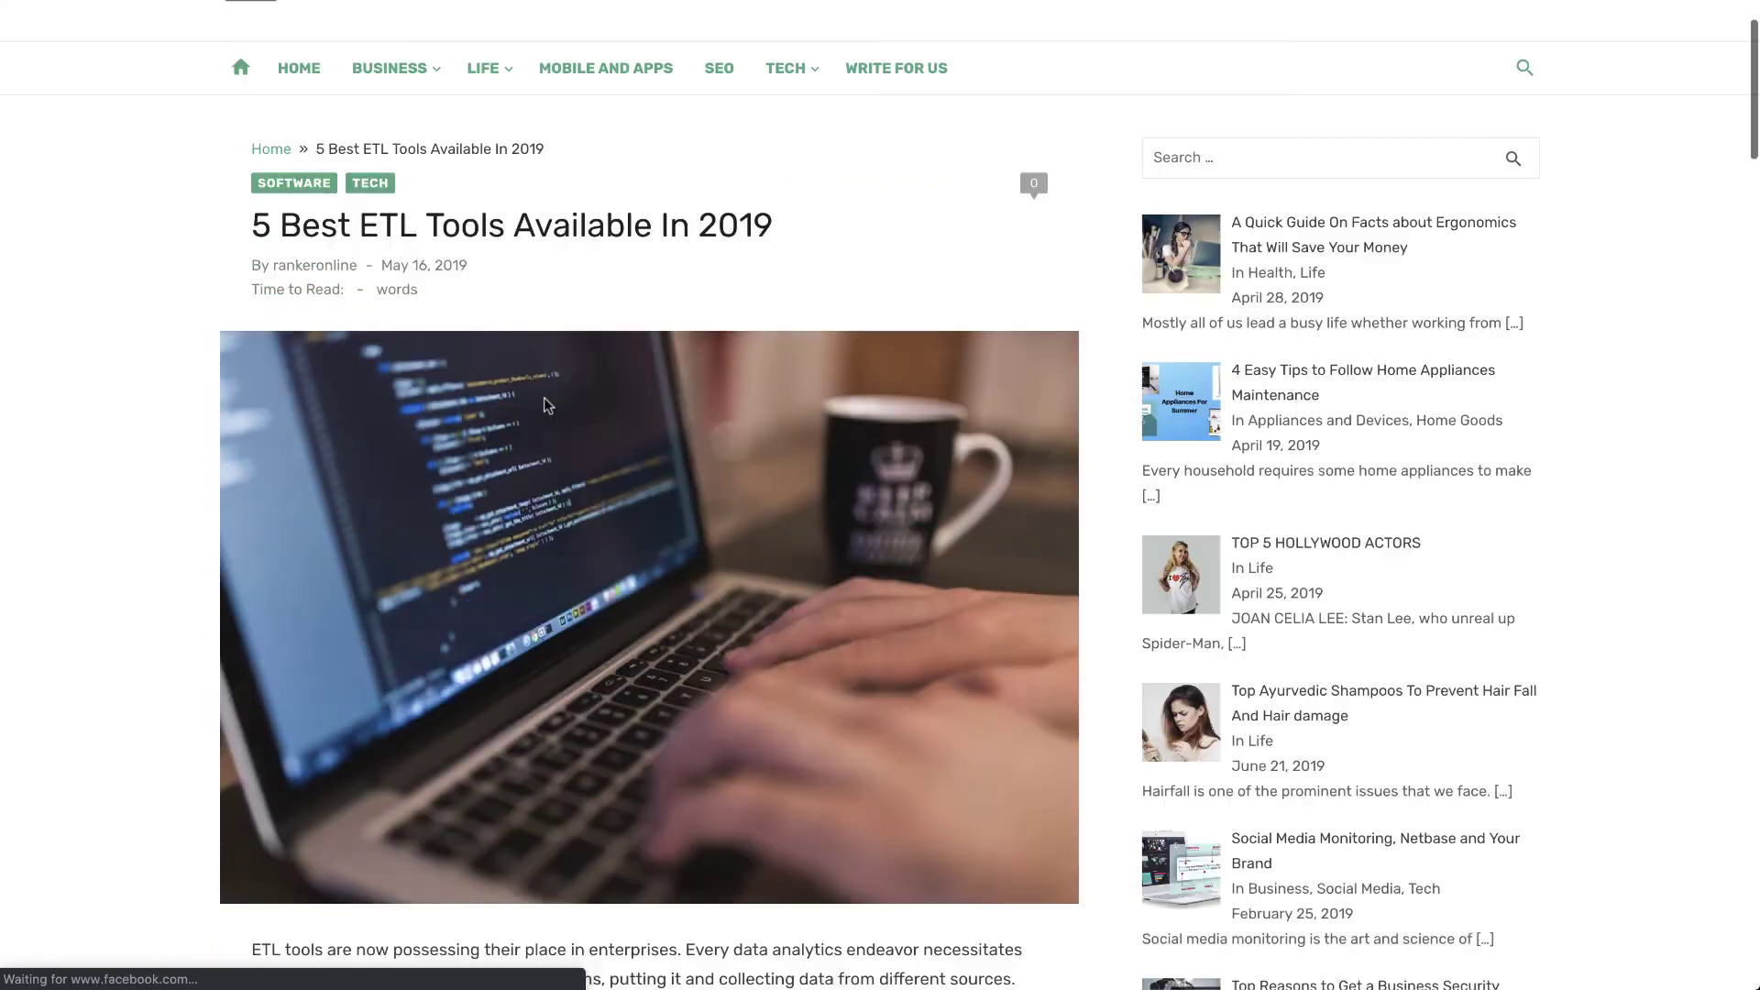
pyautogui.scroll(-7, 544, 404)
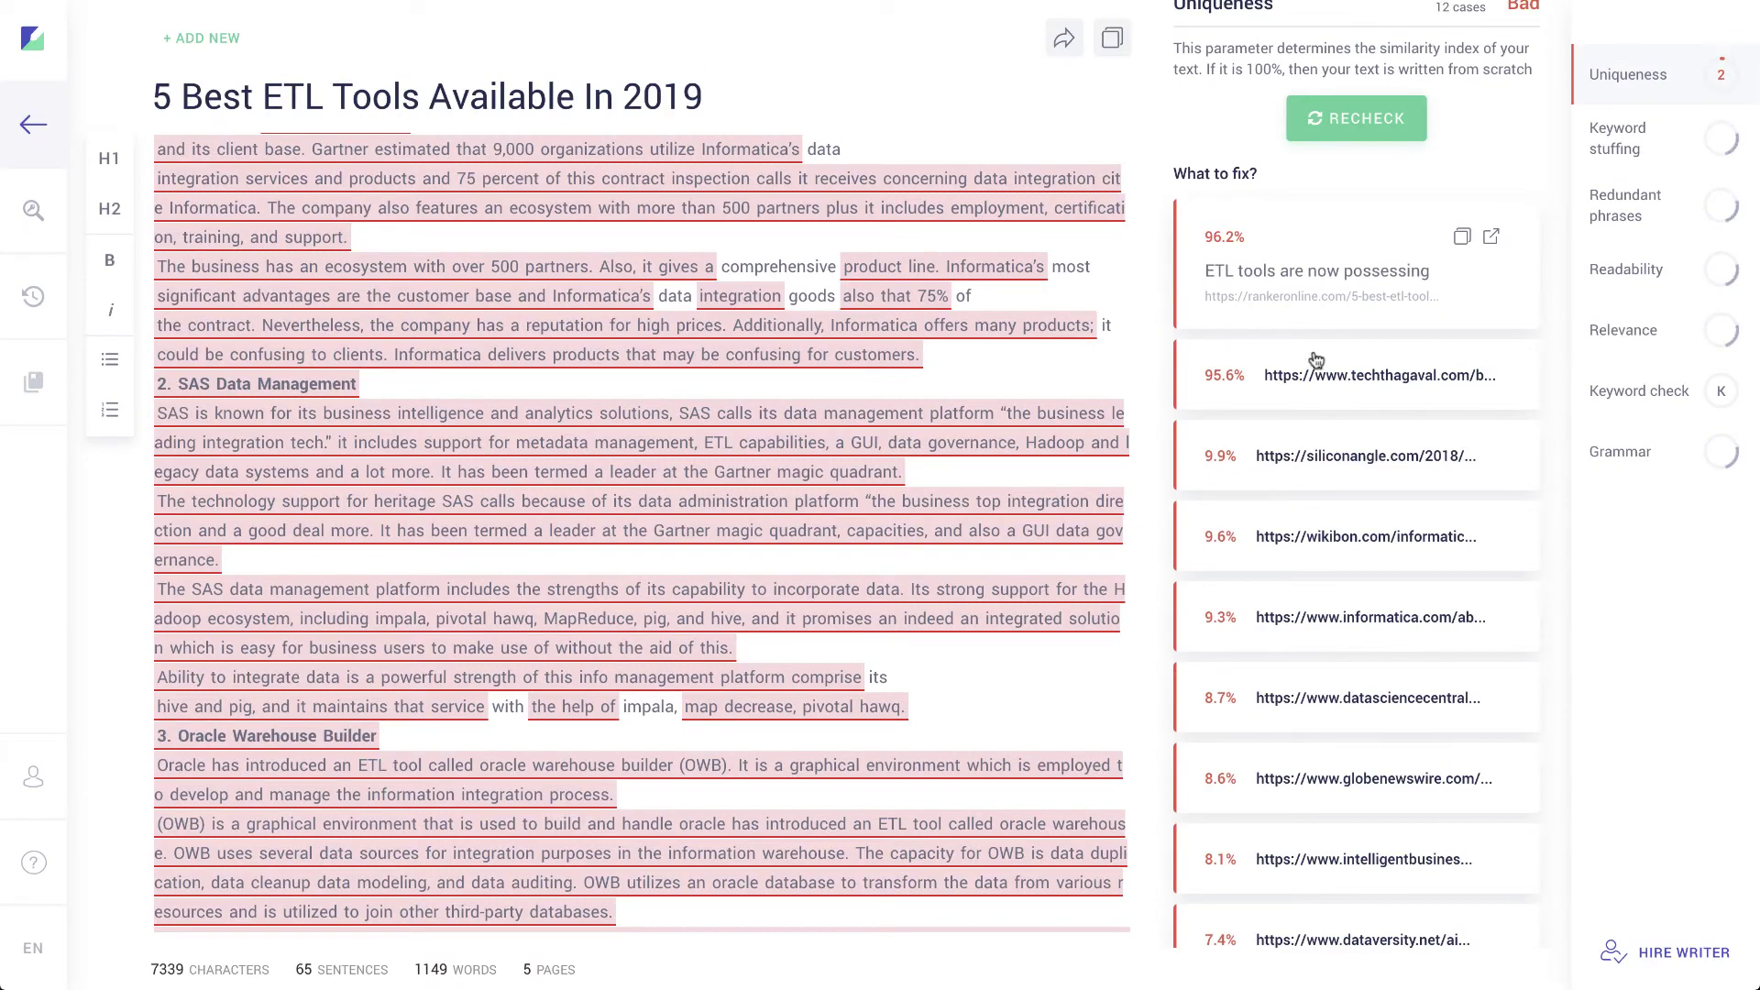
# Step: Highlight and scroll through the passages matching the 95.6% techthagaval.com source
pyautogui.click(1328, 401)
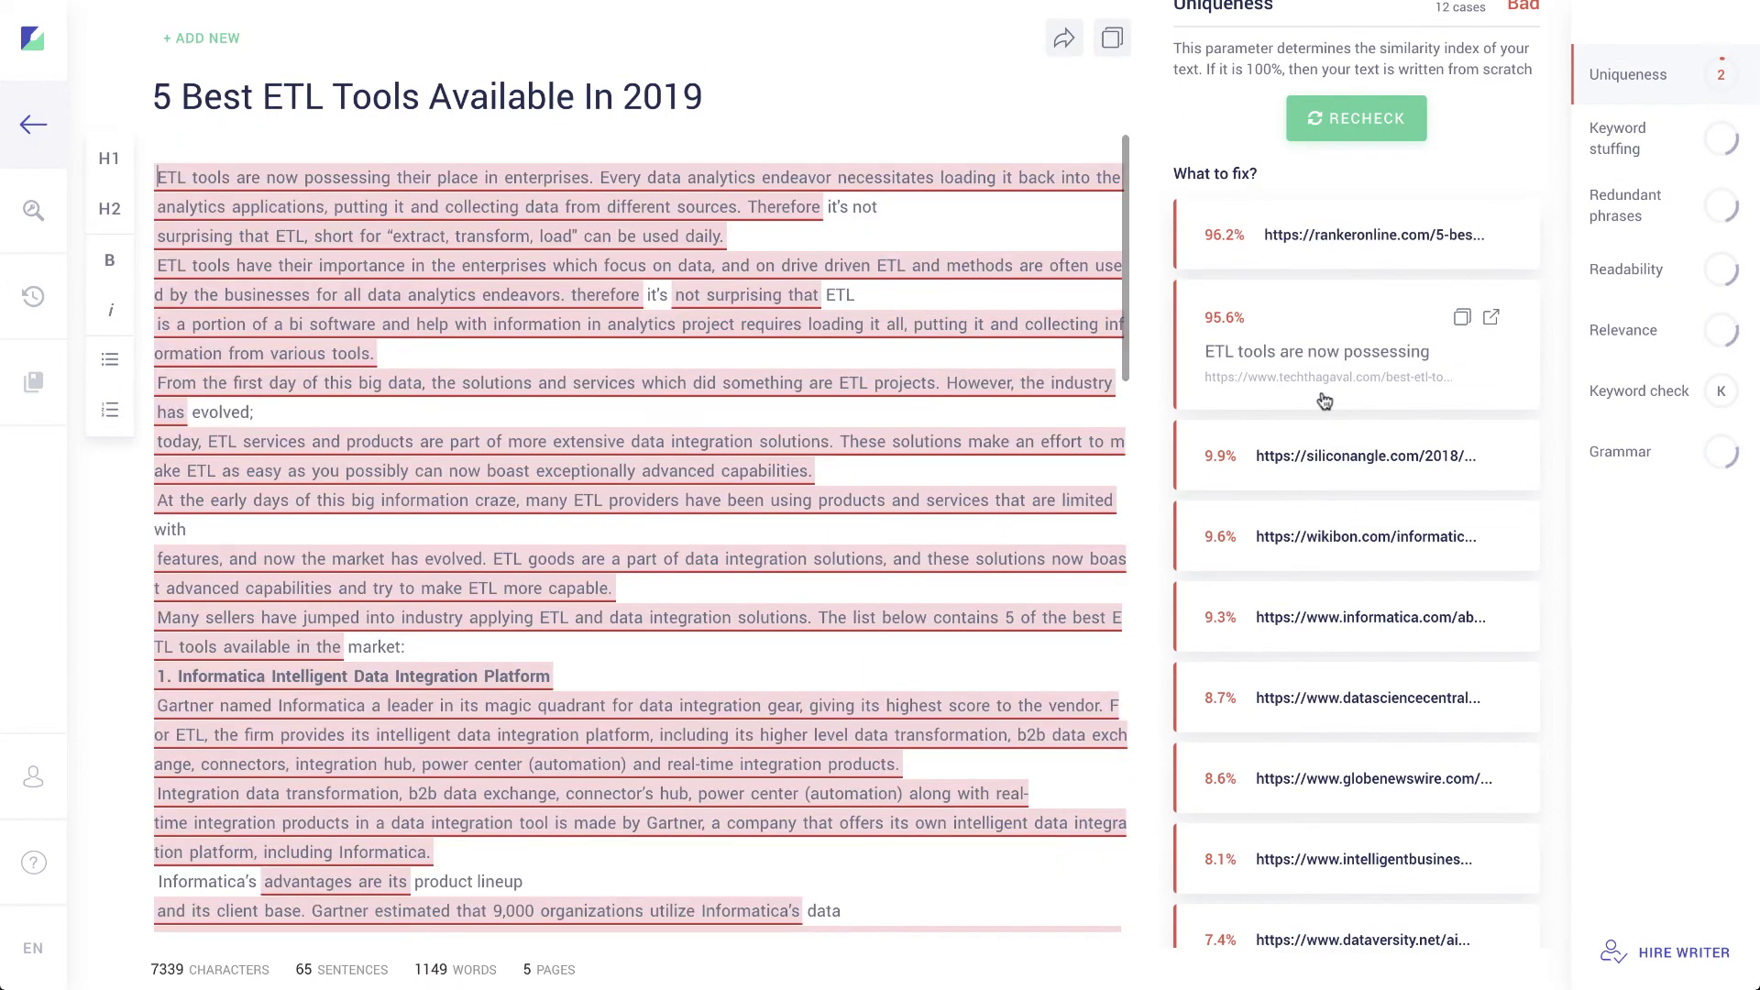
pyautogui.scroll(-4, 720, 483)
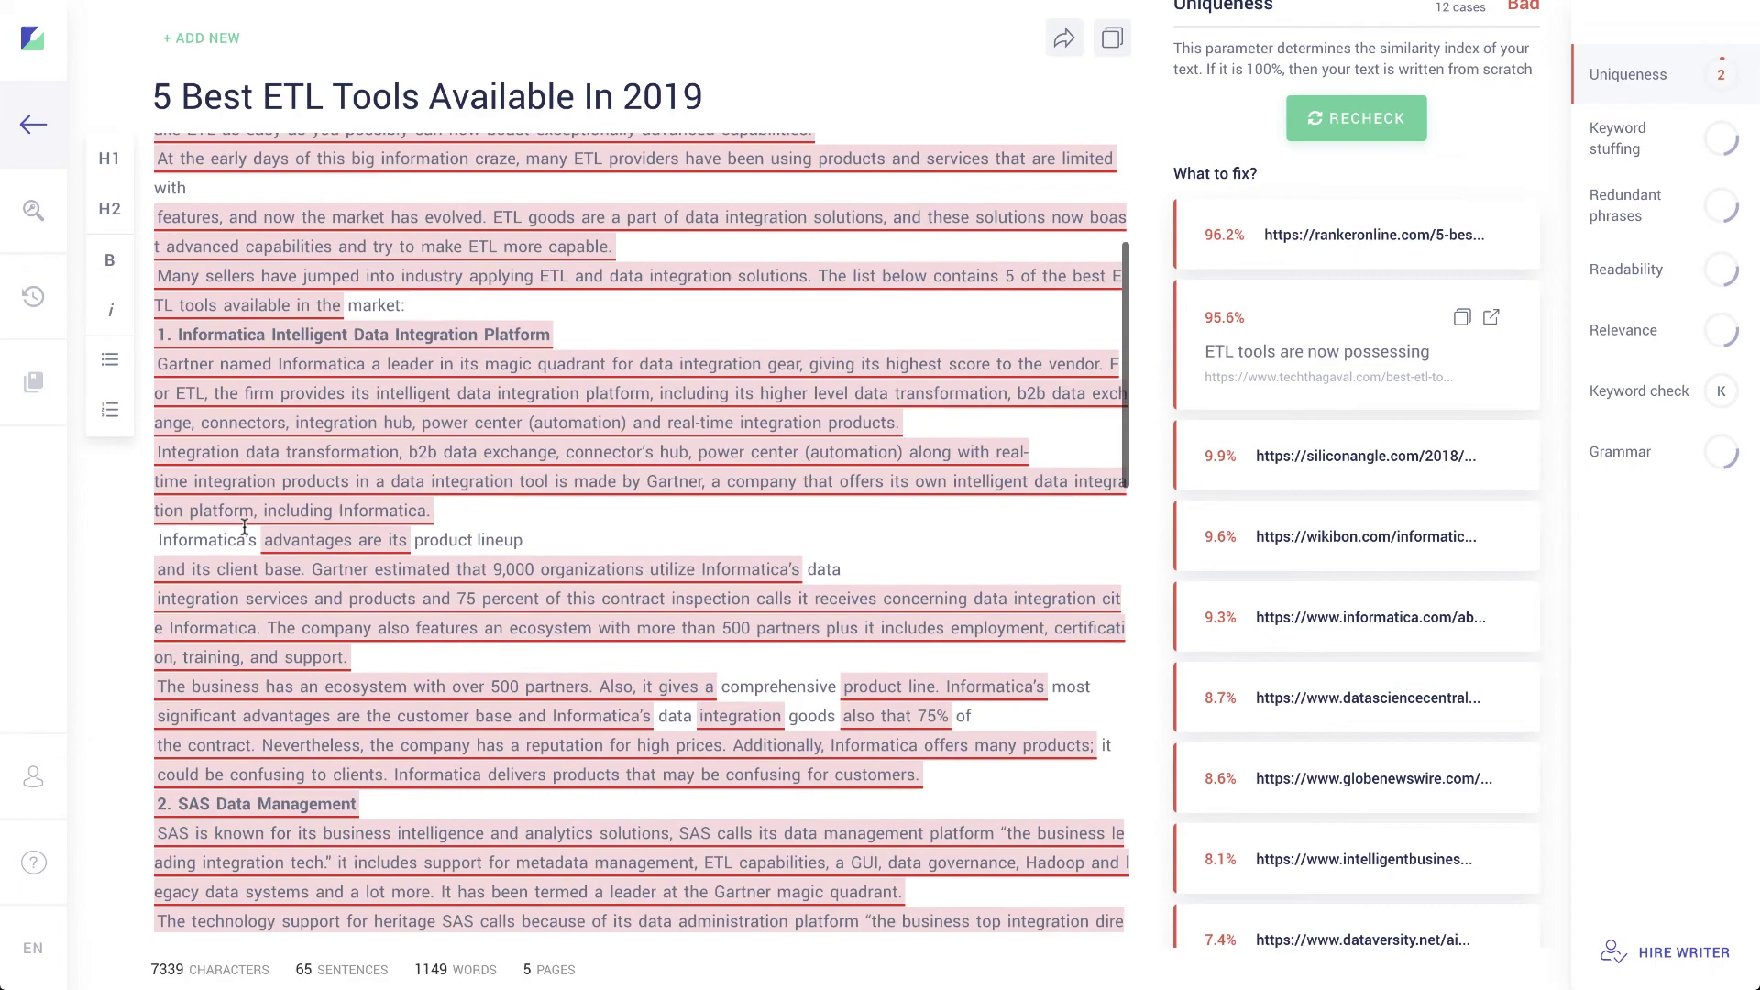
pyautogui.scroll(-6, 534, 562)
pyautogui.scroll(-5, 535, 561)
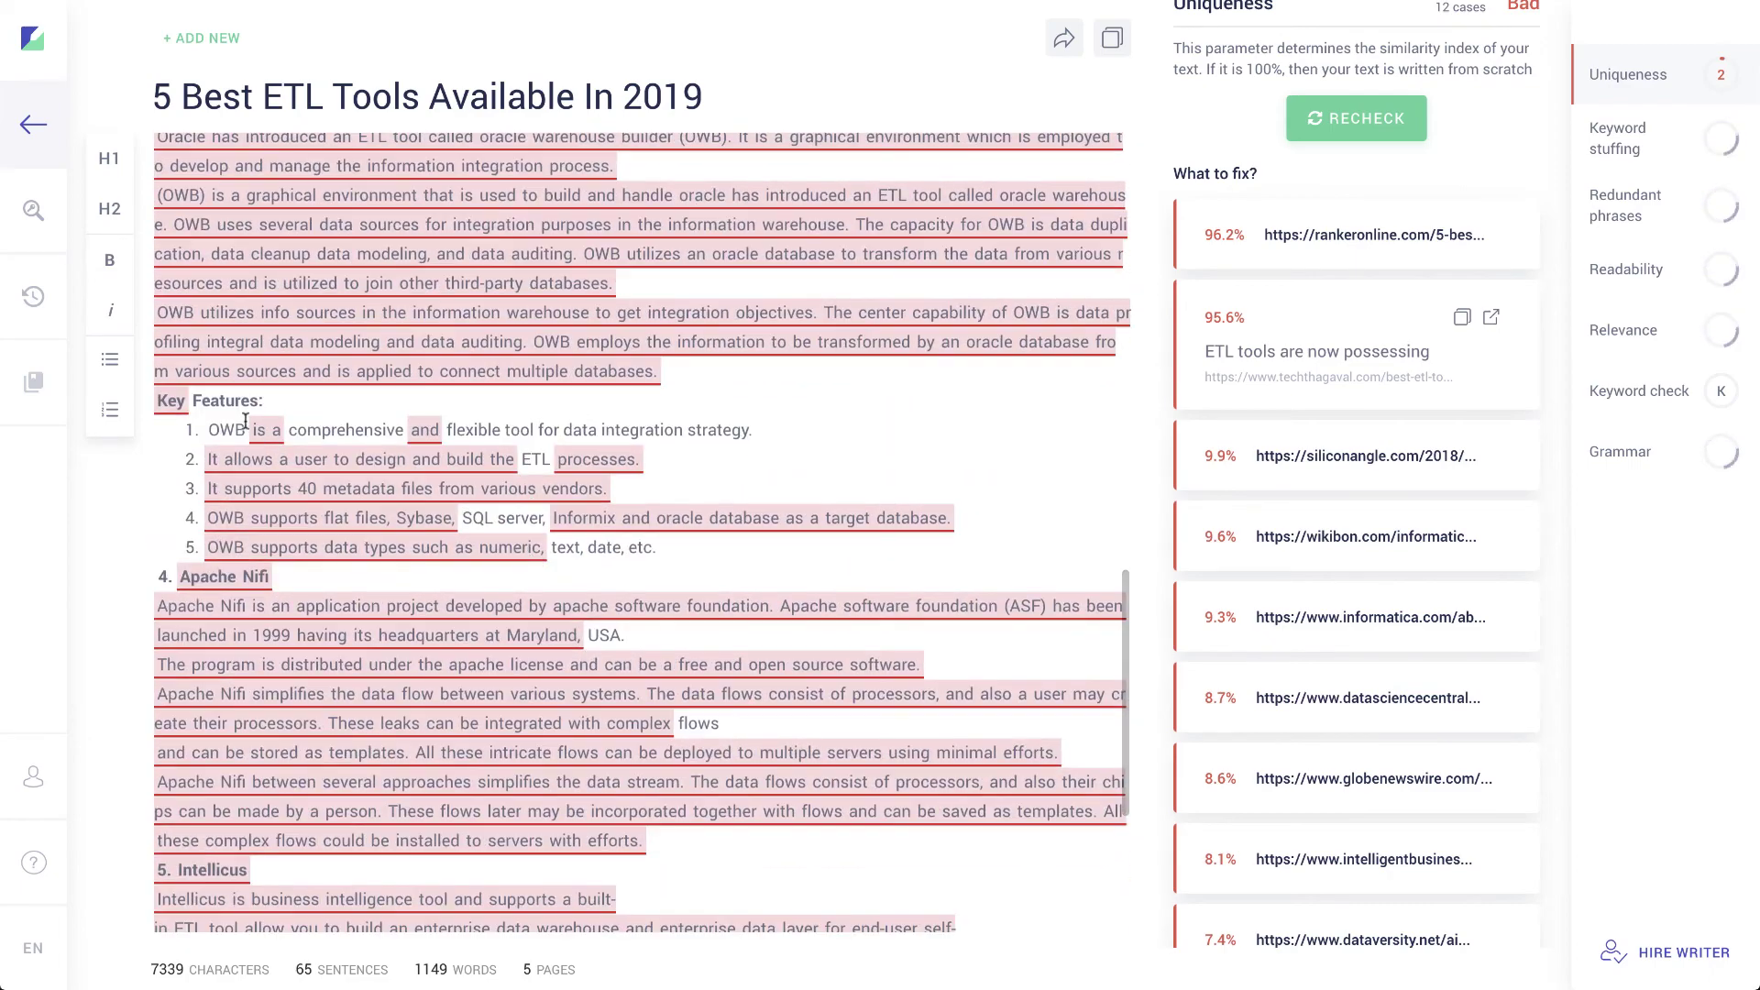
pyautogui.scroll(-4, 483, 589)
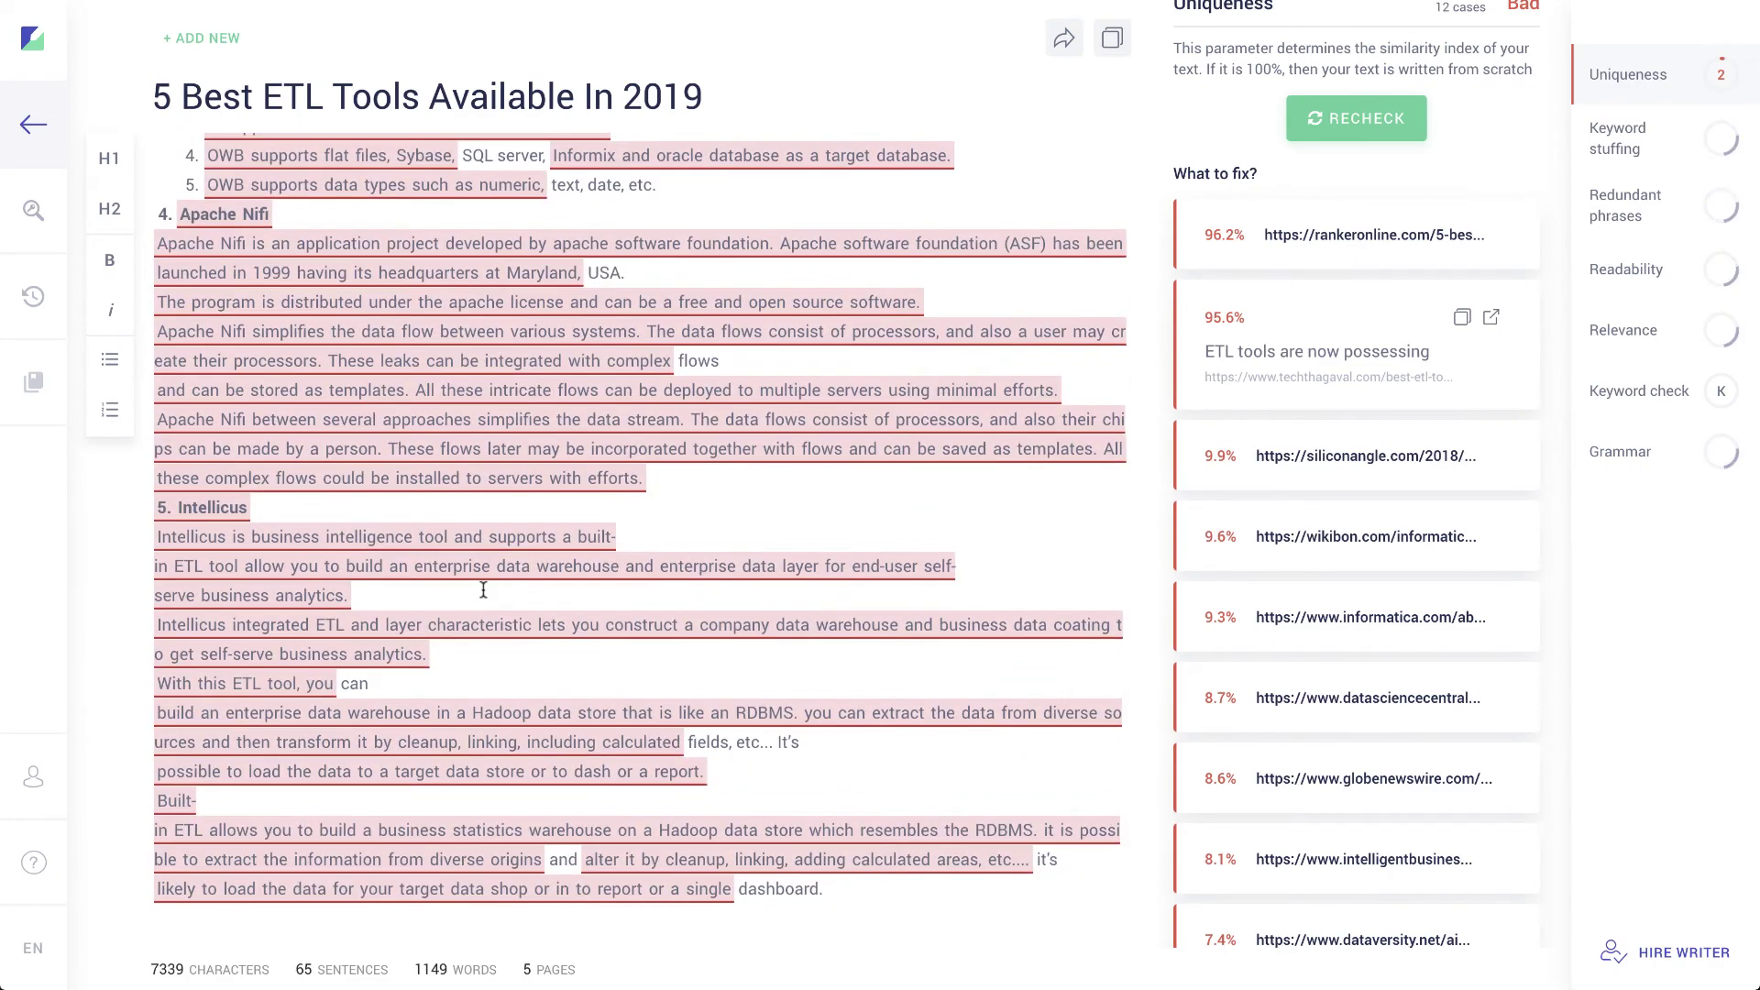
pyautogui.scroll(4, 483, 590)
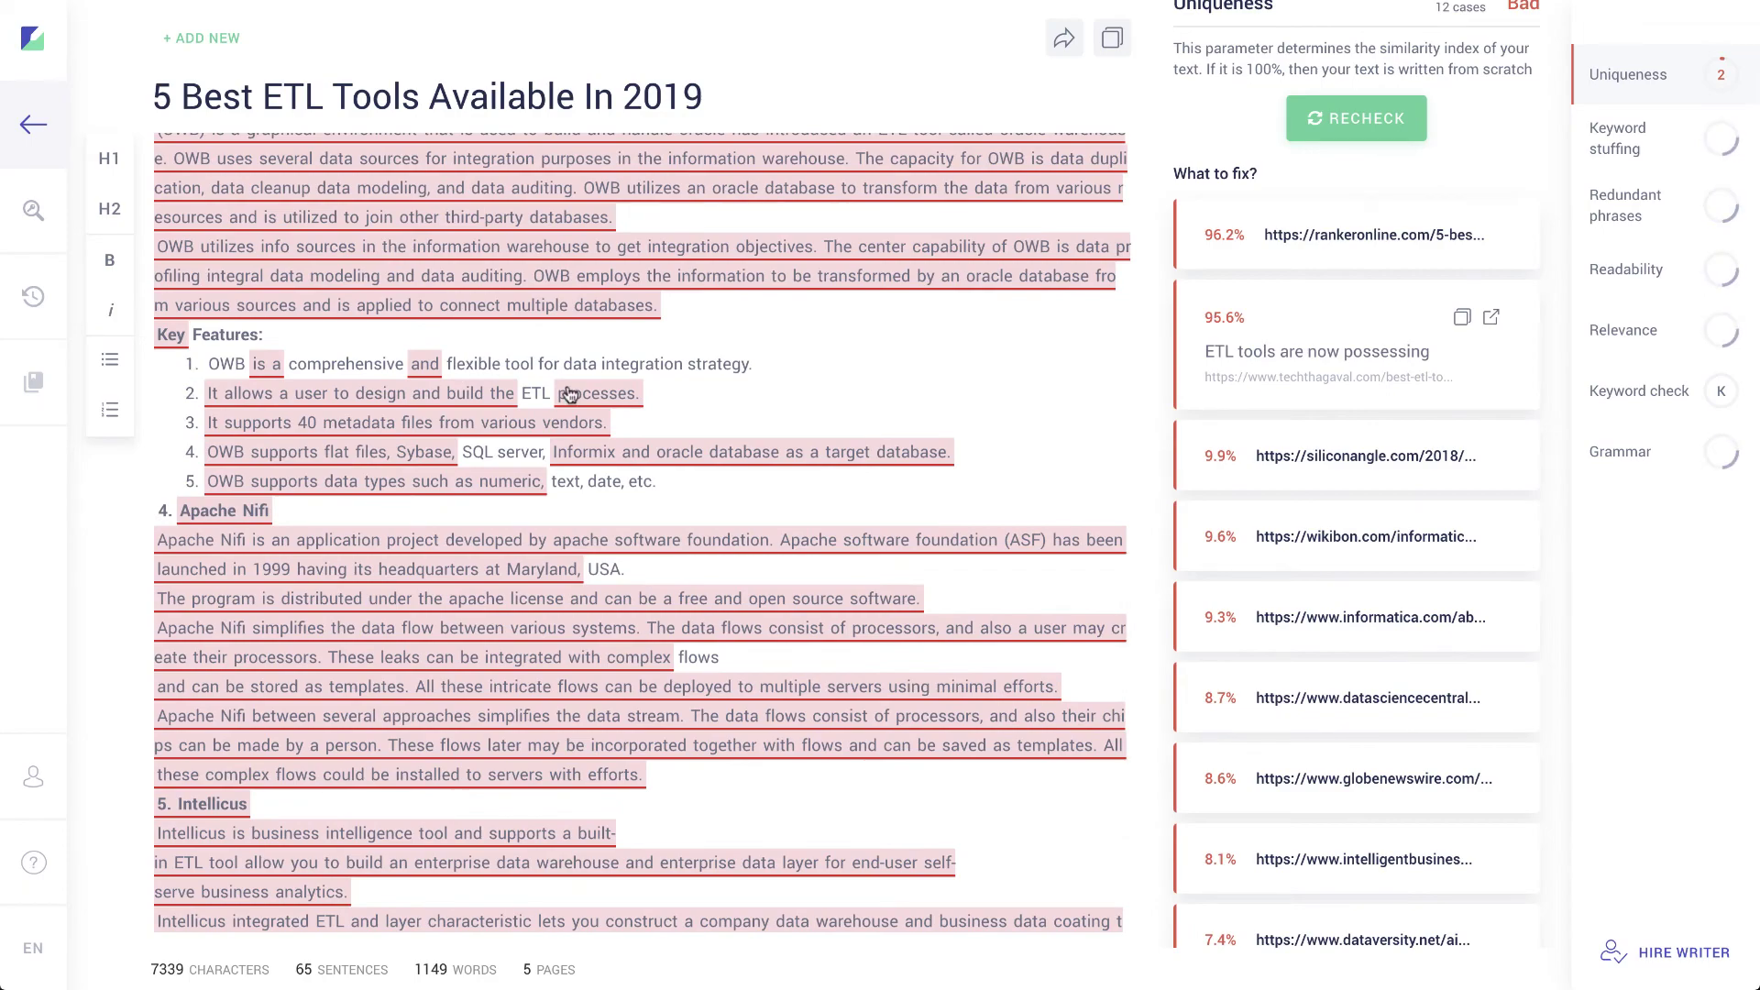
pyautogui.scroll(10, 570, 392)
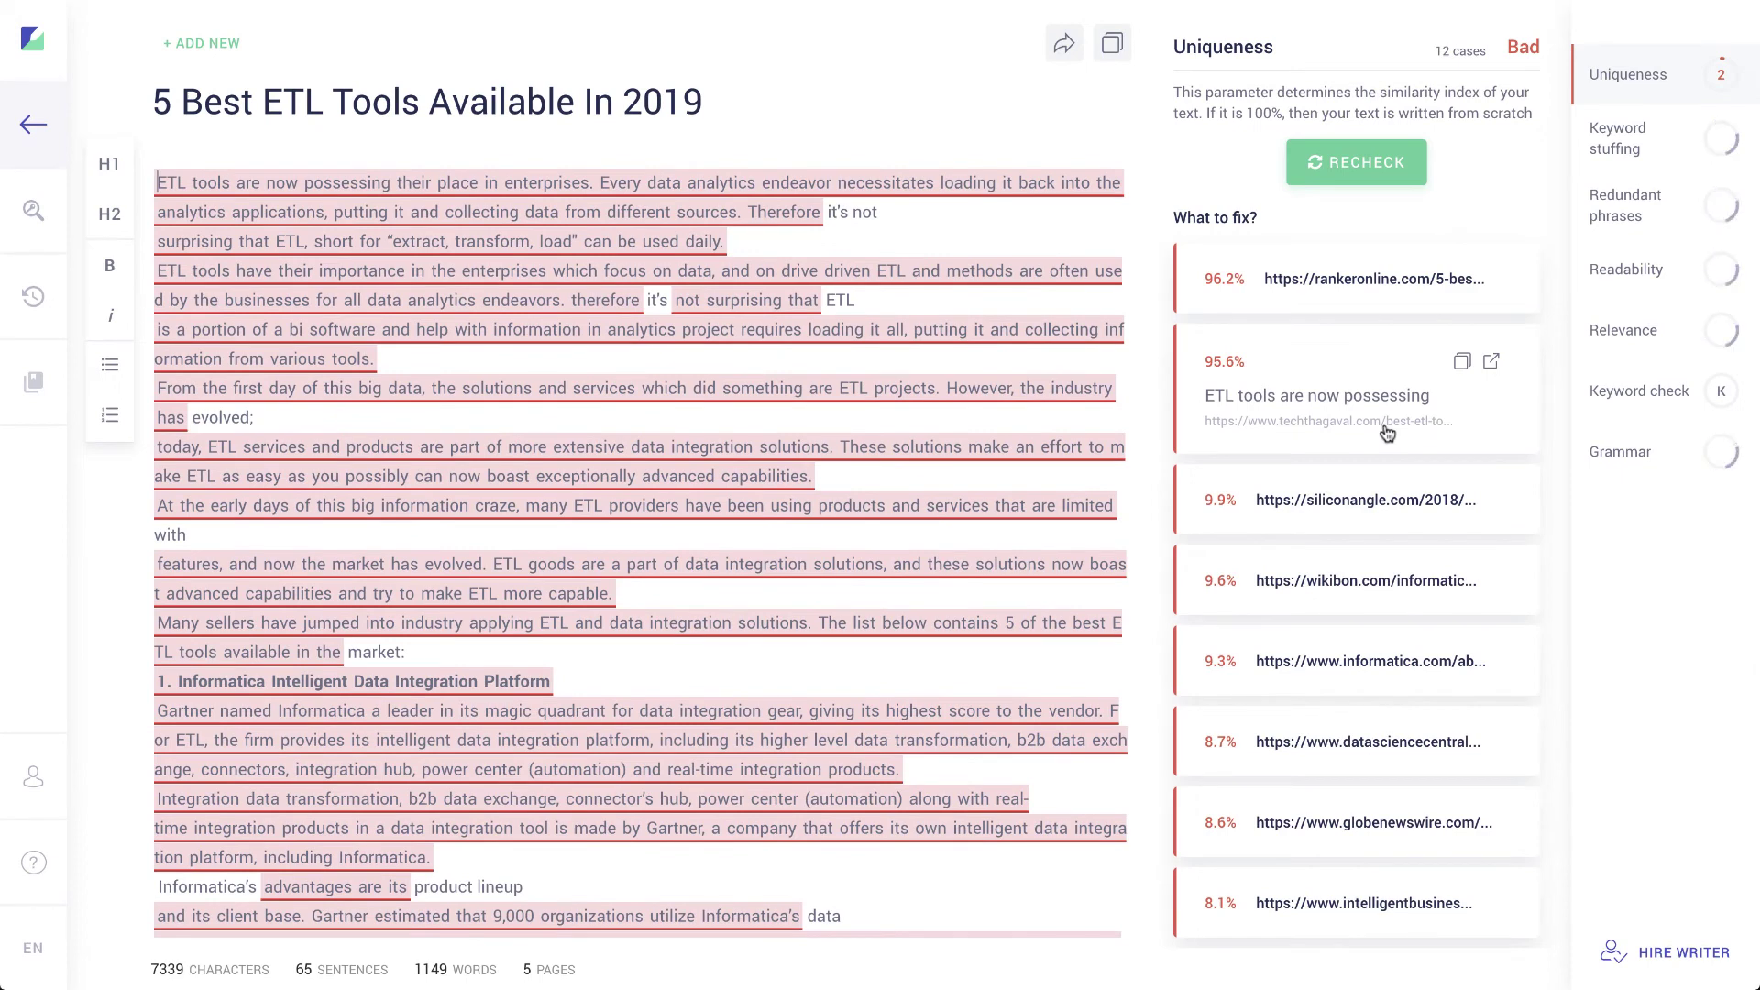
pyautogui.scroll(-3, 1341, 834)
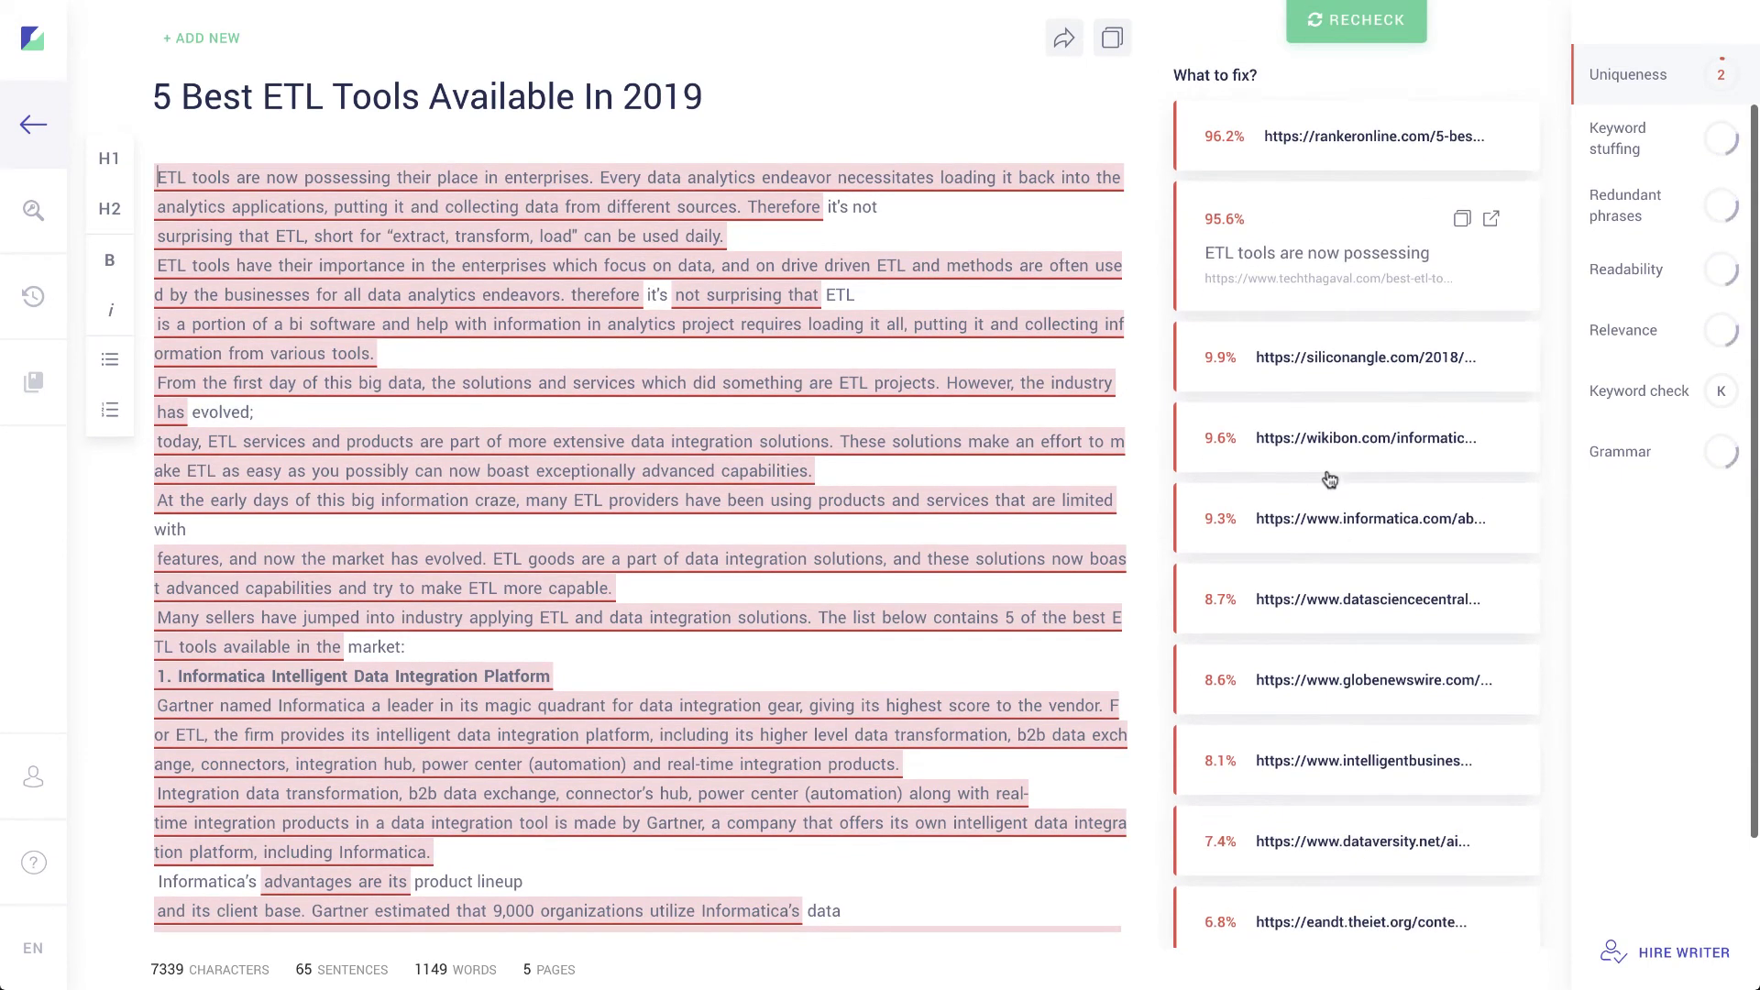
# Step: Scroll through the passages matching the 9.9% siliconangle.com source, e.g. 'are their in data the'
pyautogui.click(1275, 386)
pyautogui.scroll(-2, 752, 300)
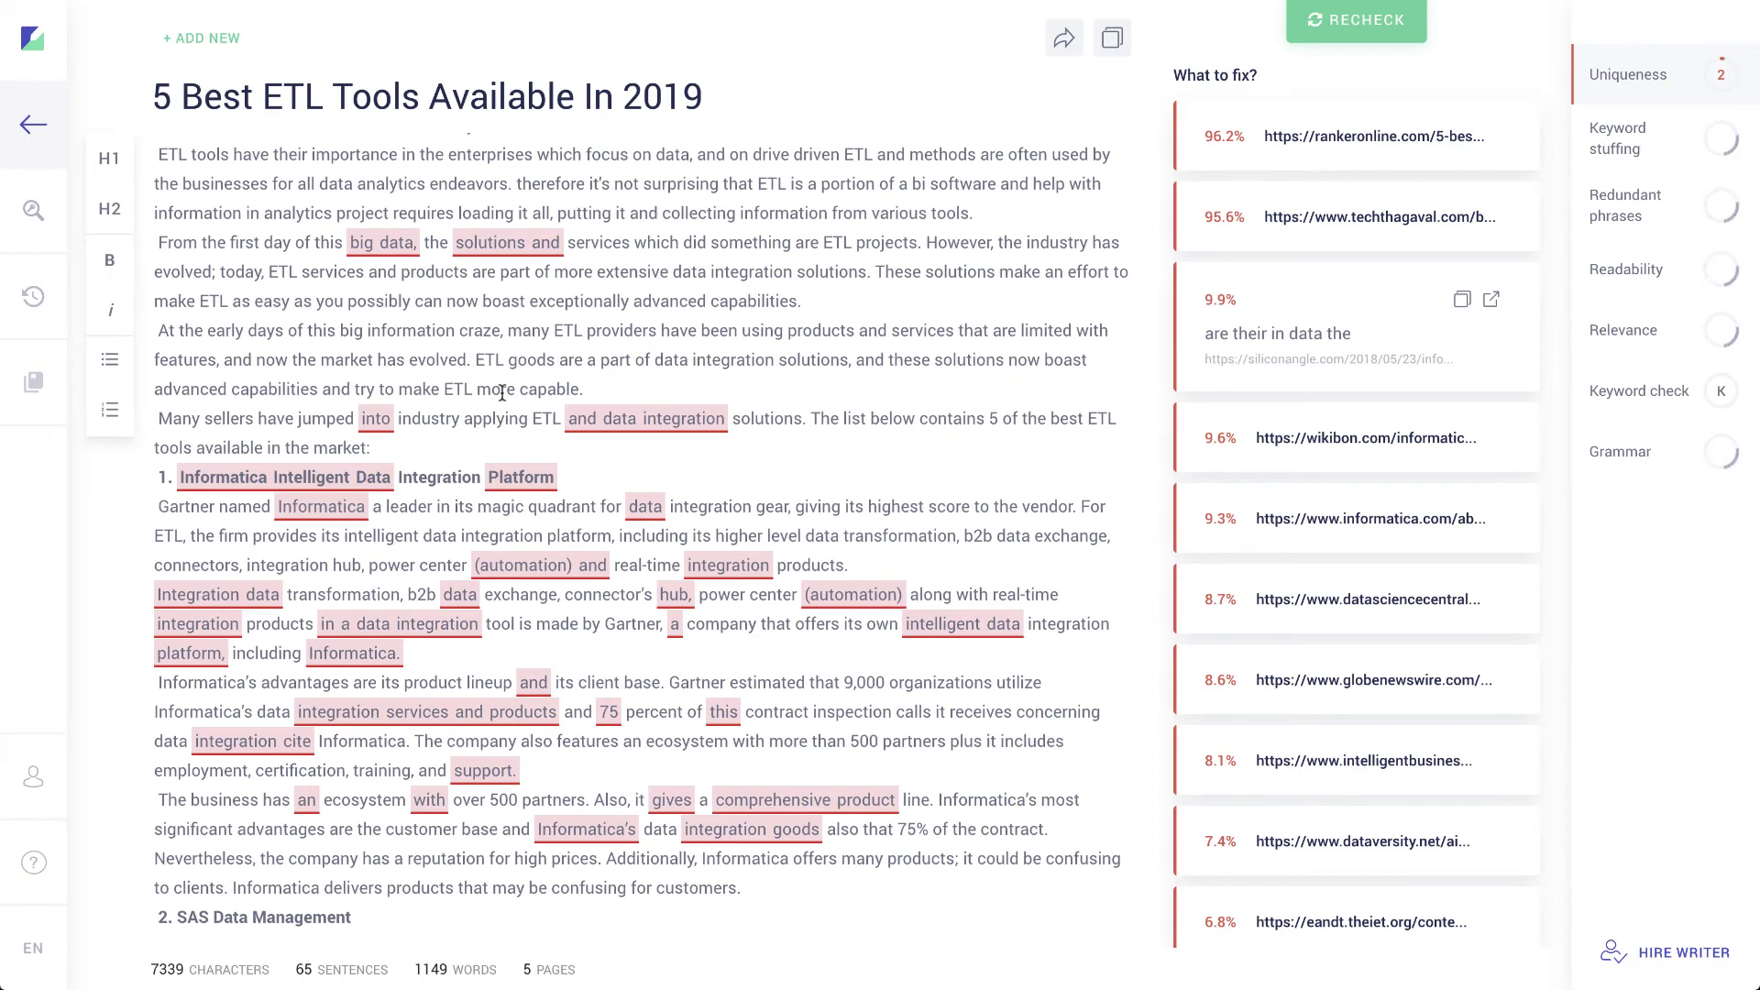
pyautogui.scroll(-8, 652, 501)
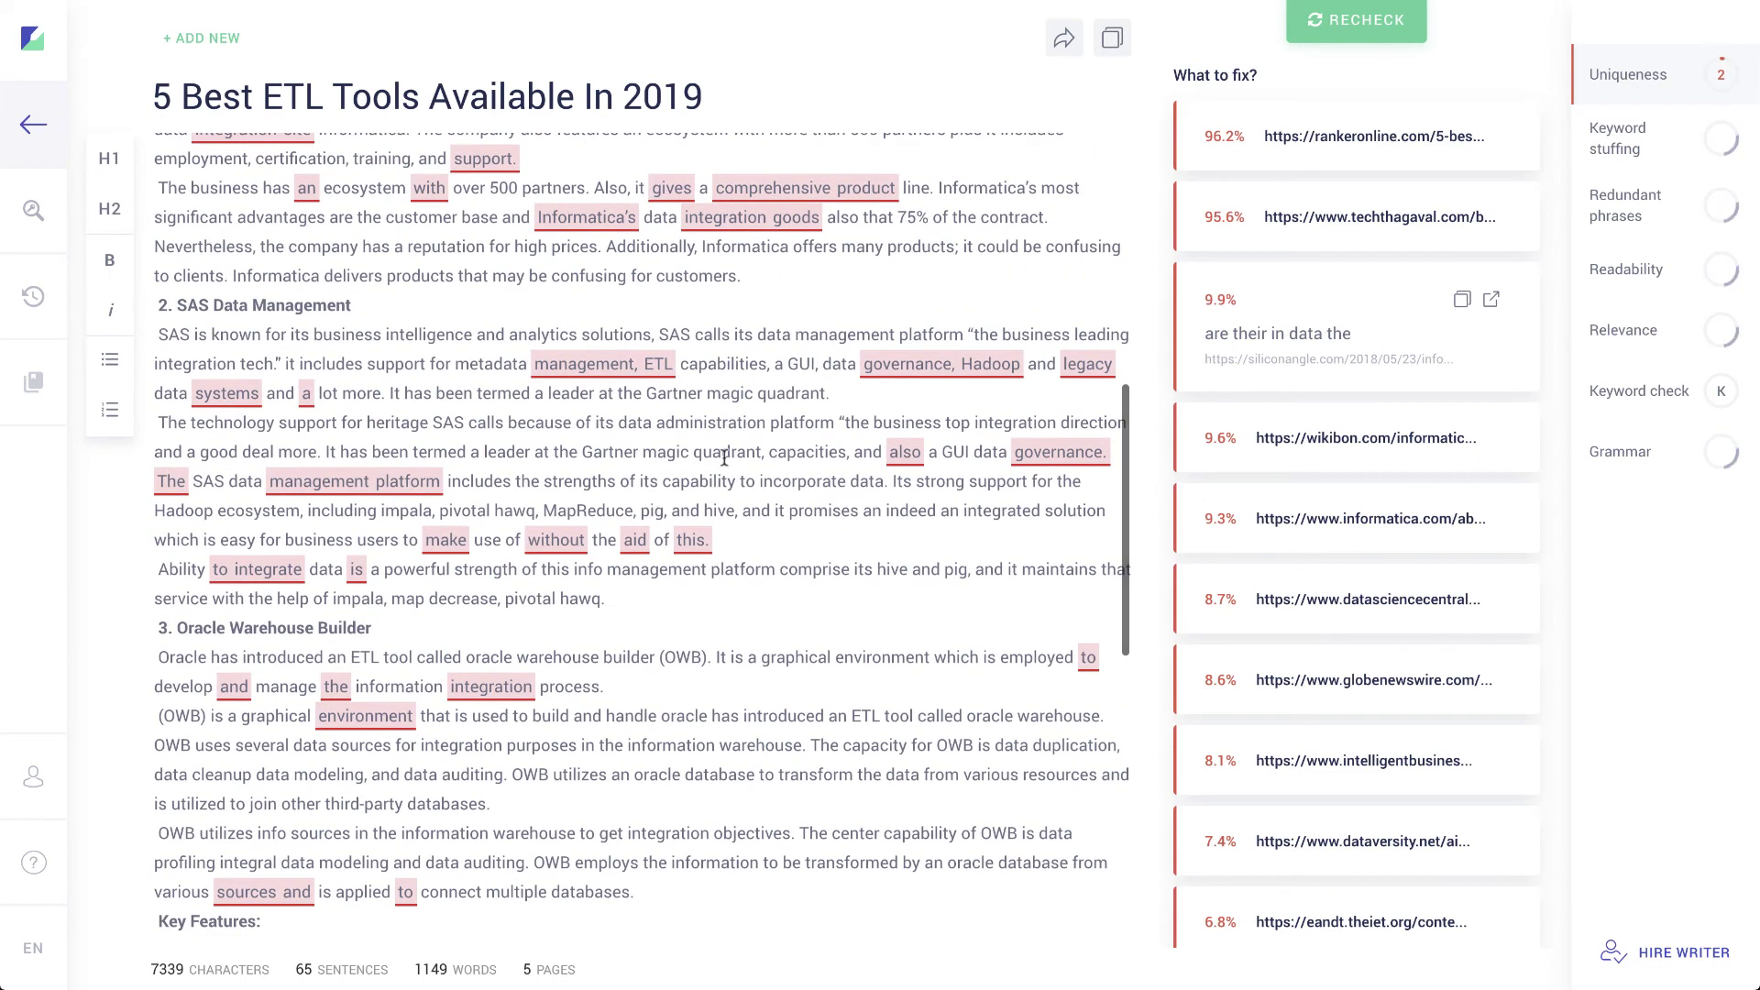
pyautogui.scroll(-1, 724, 456)
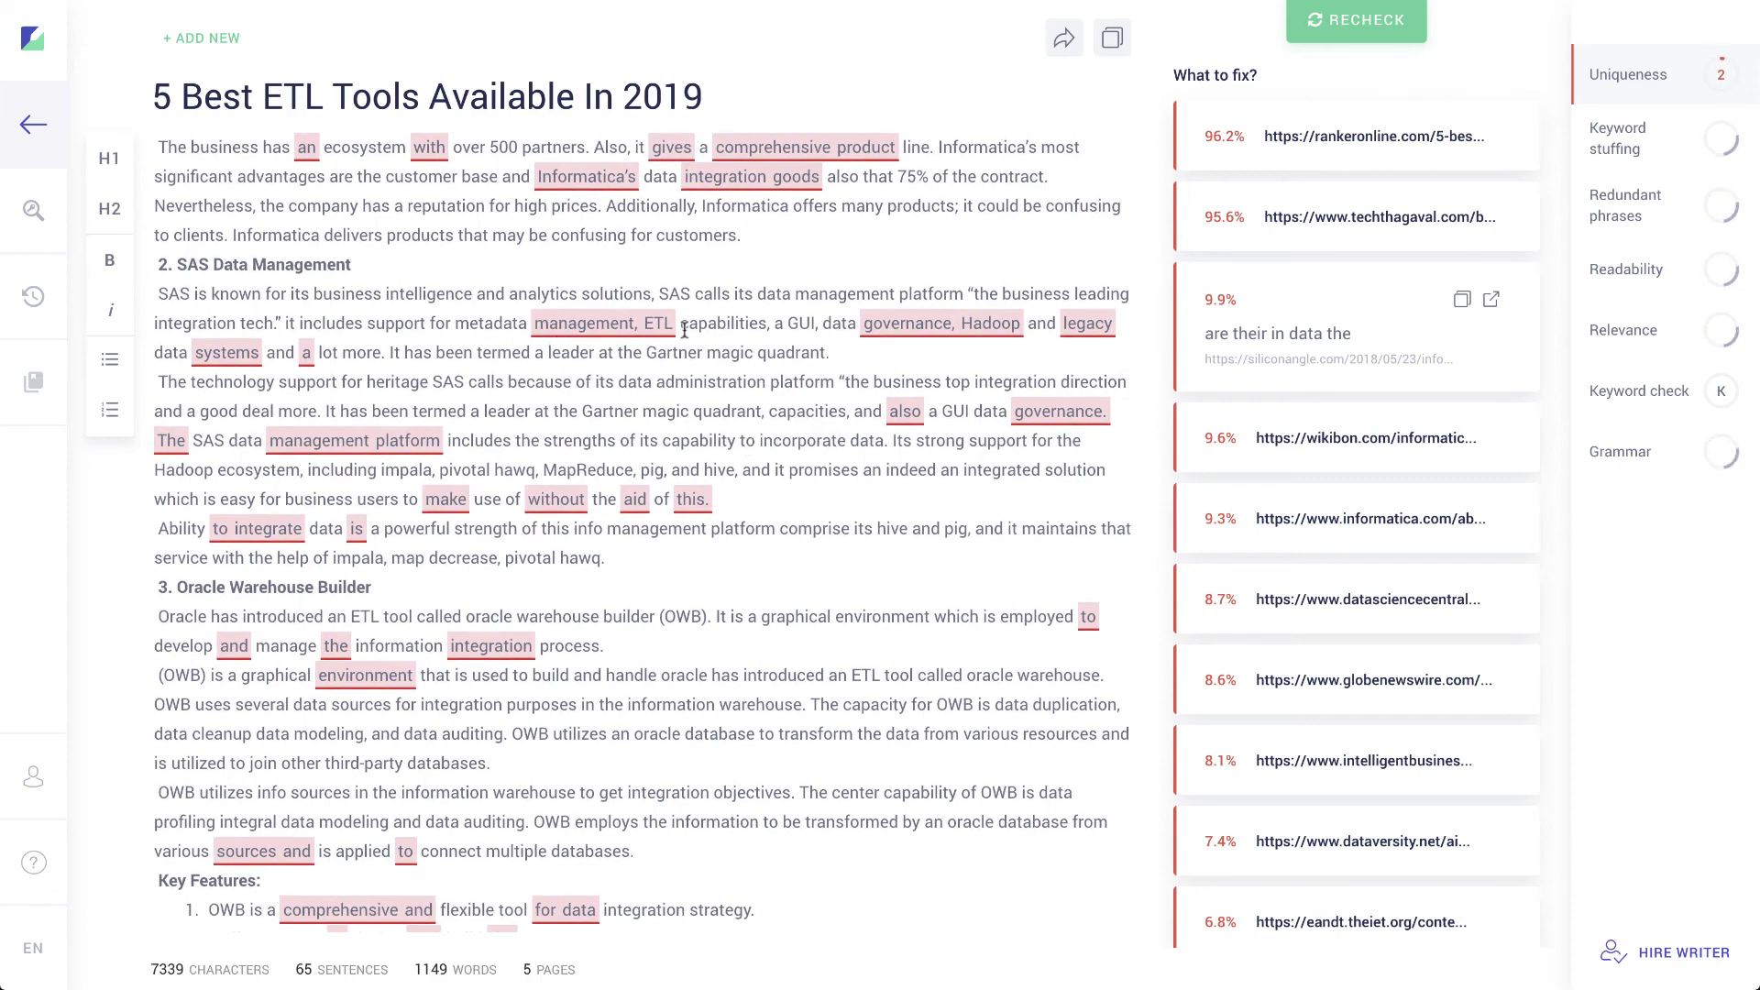
pyautogui.scroll(-4, 433, 456)
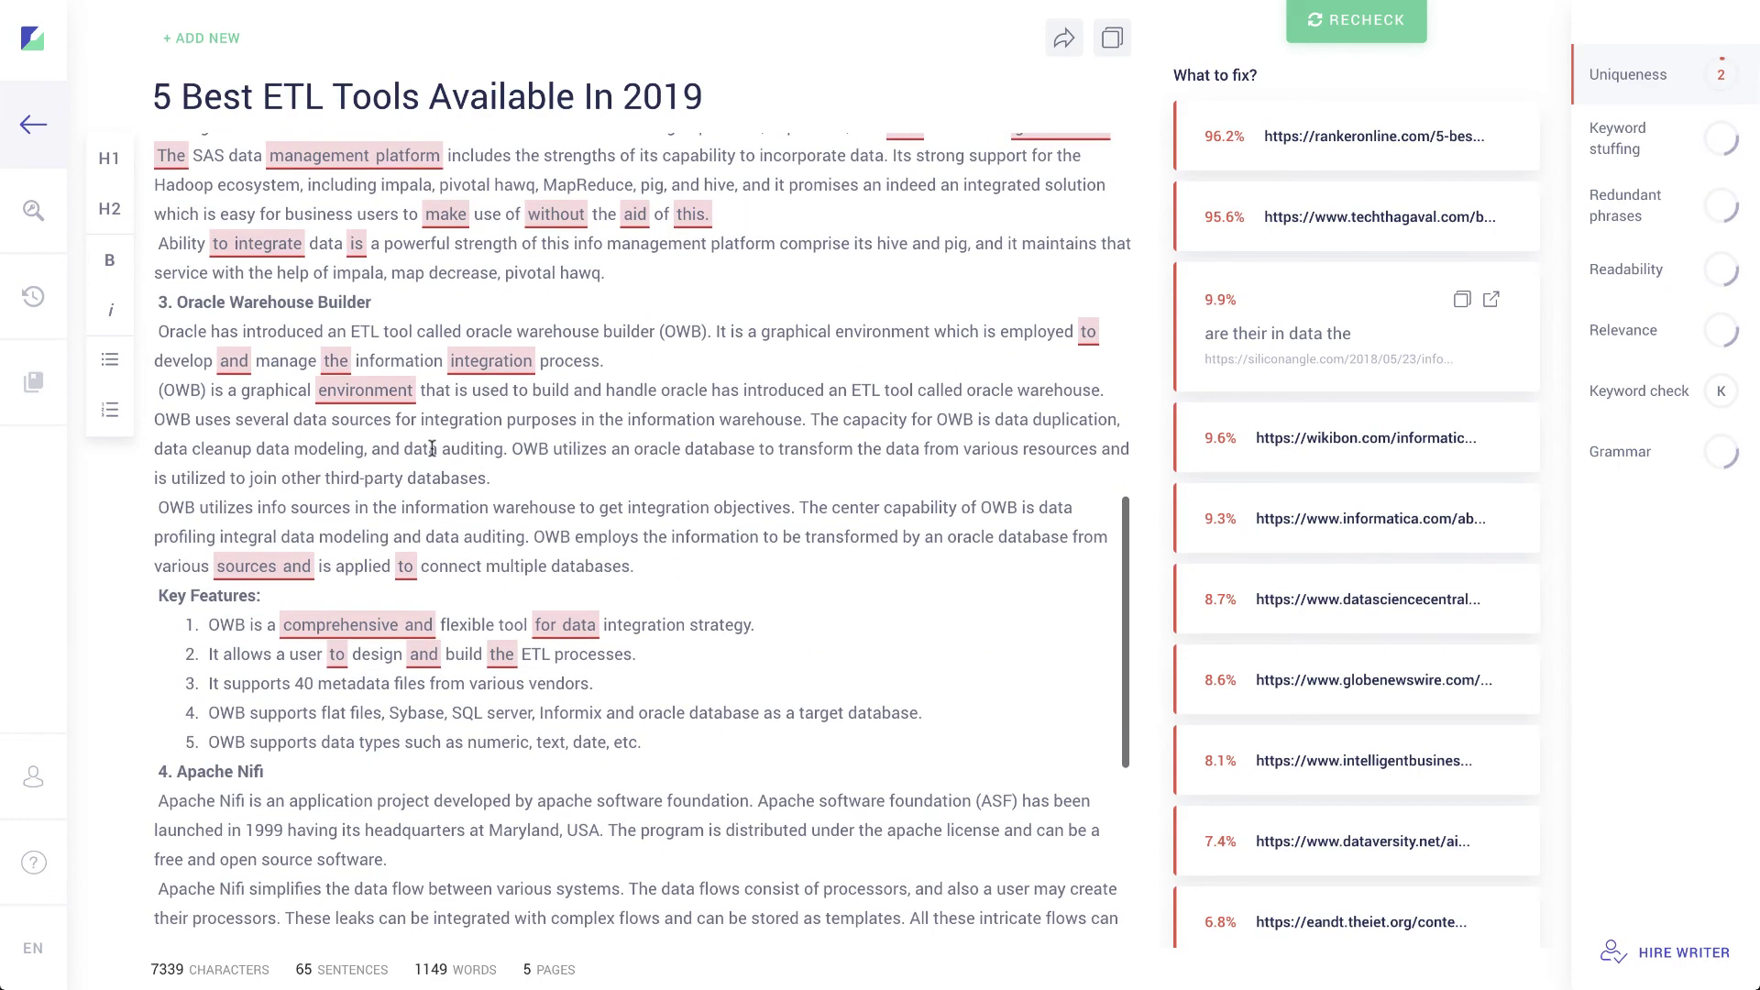
pyautogui.scroll(-1, 658, 630)
pyautogui.scroll(10, 658, 630)
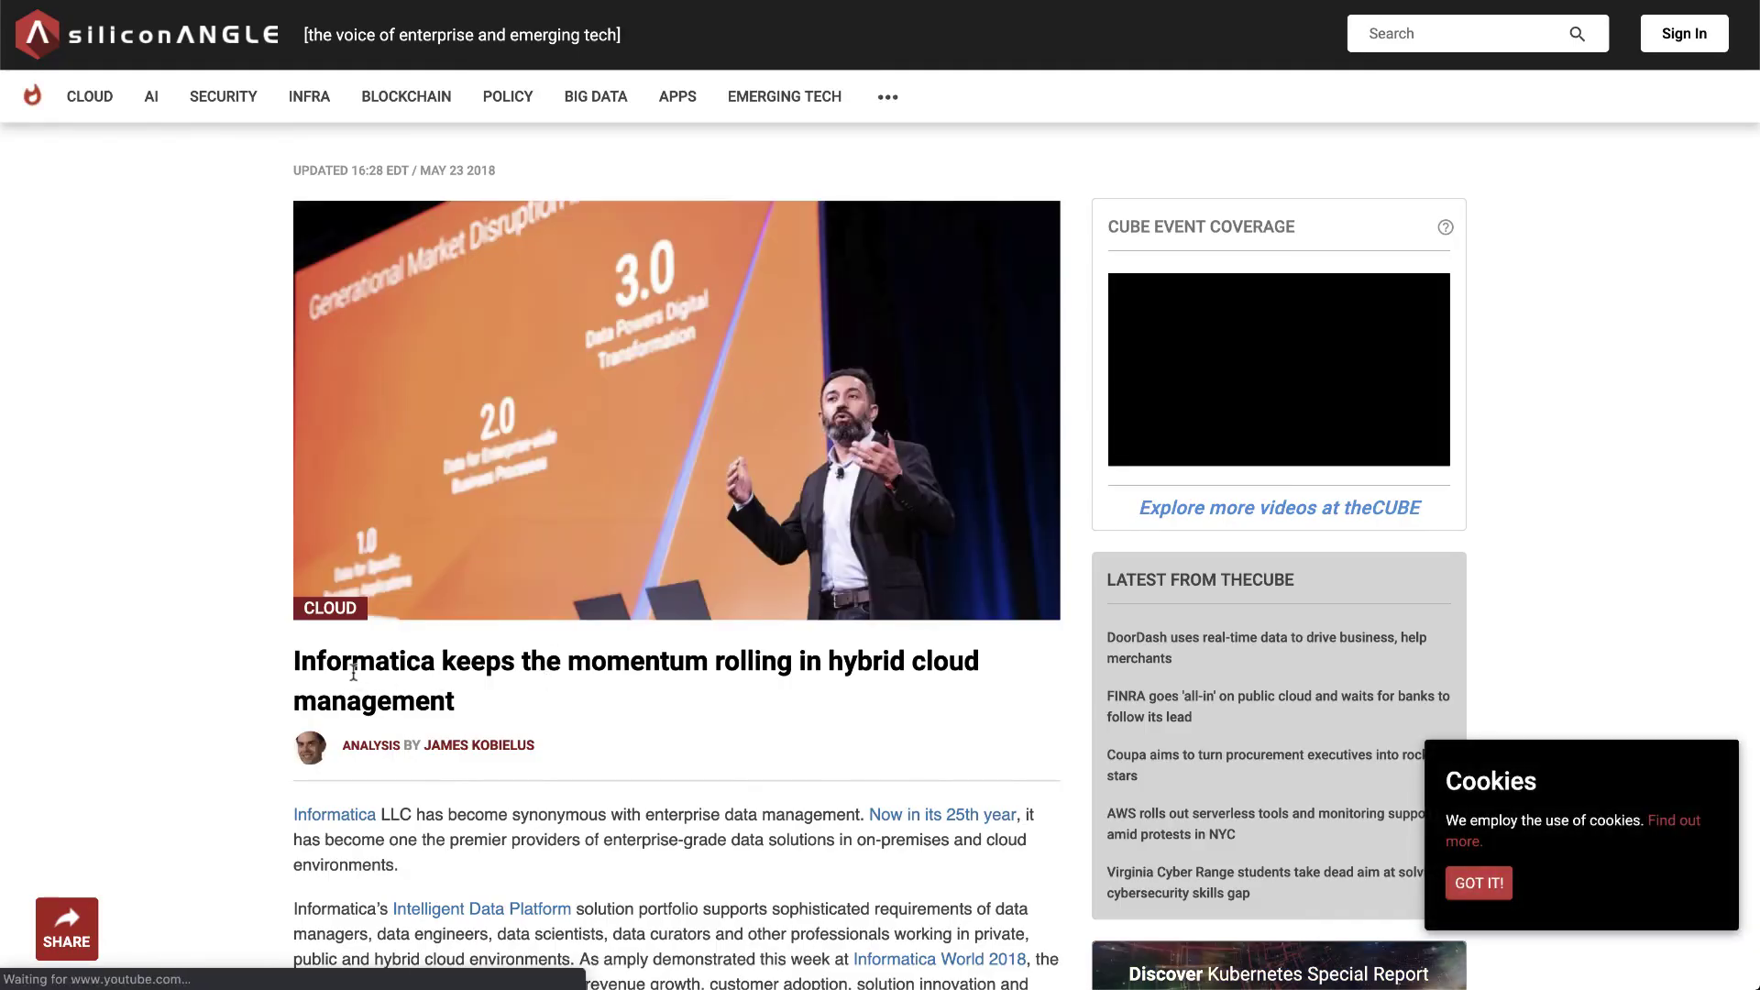
pyautogui.scroll(-1, 483, 685)
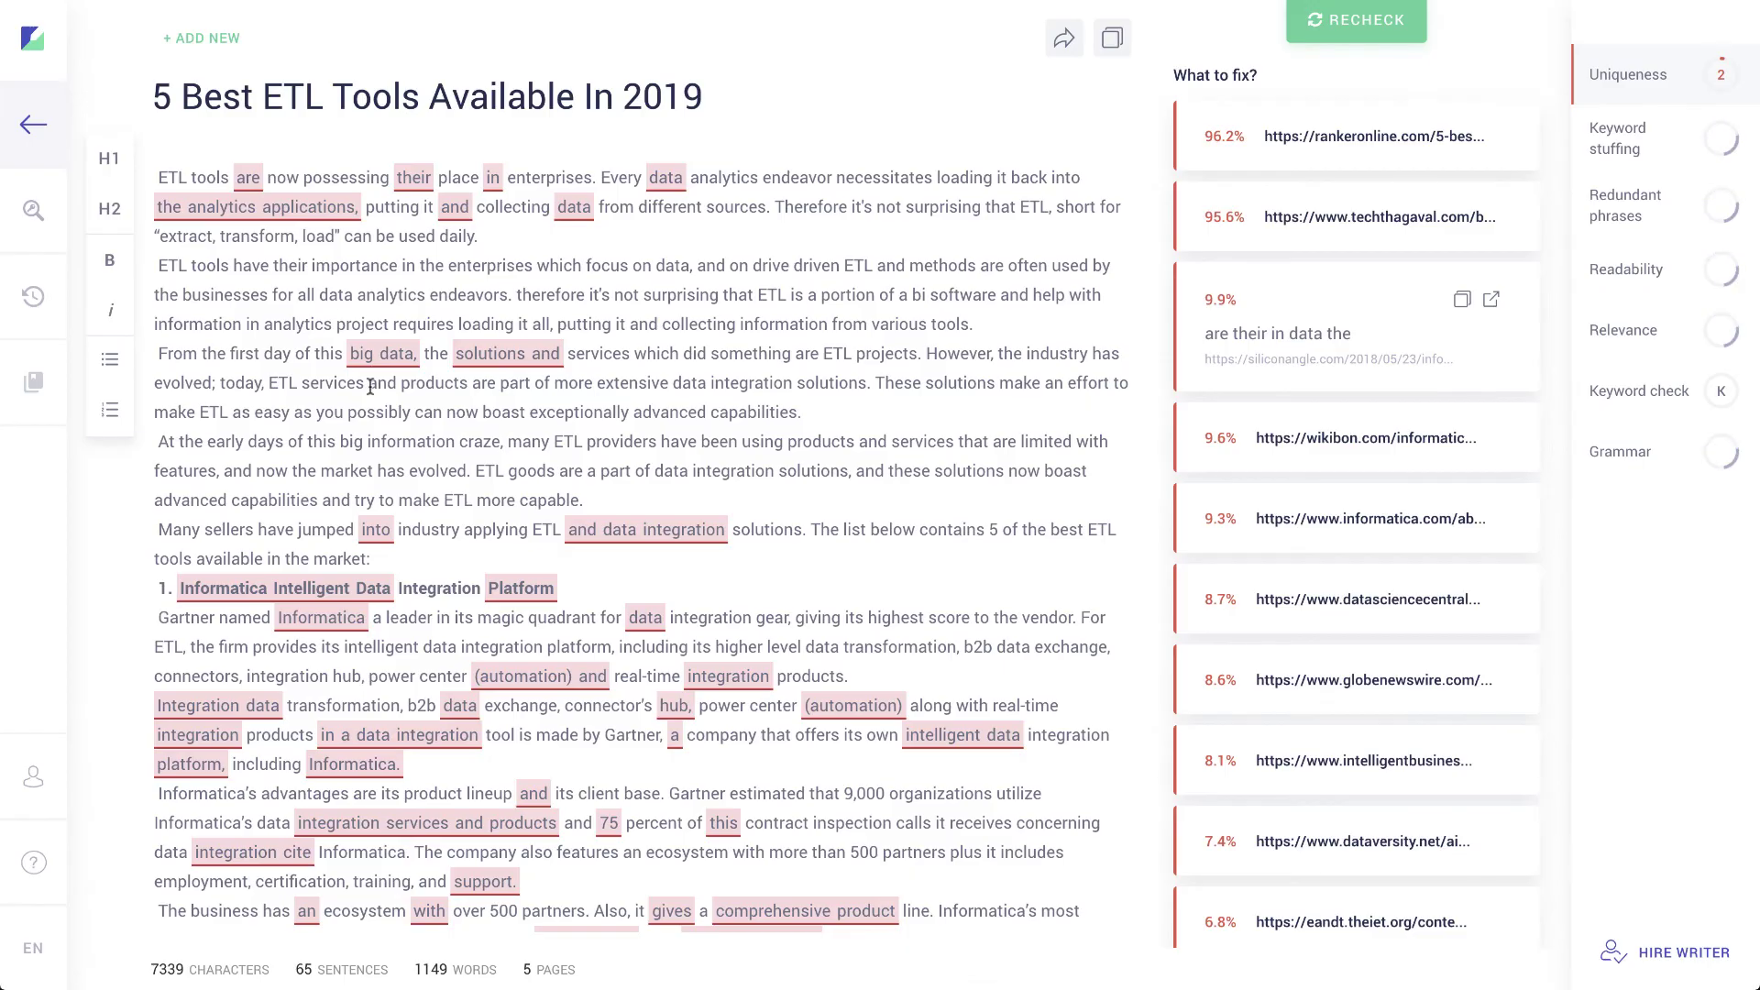
# Step: Scroll the editor through the siliconANGLE matches back to the top of the ETL article
pyautogui.scroll(-5, 371, 456)
pyautogui.scroll(-1, 371, 456)
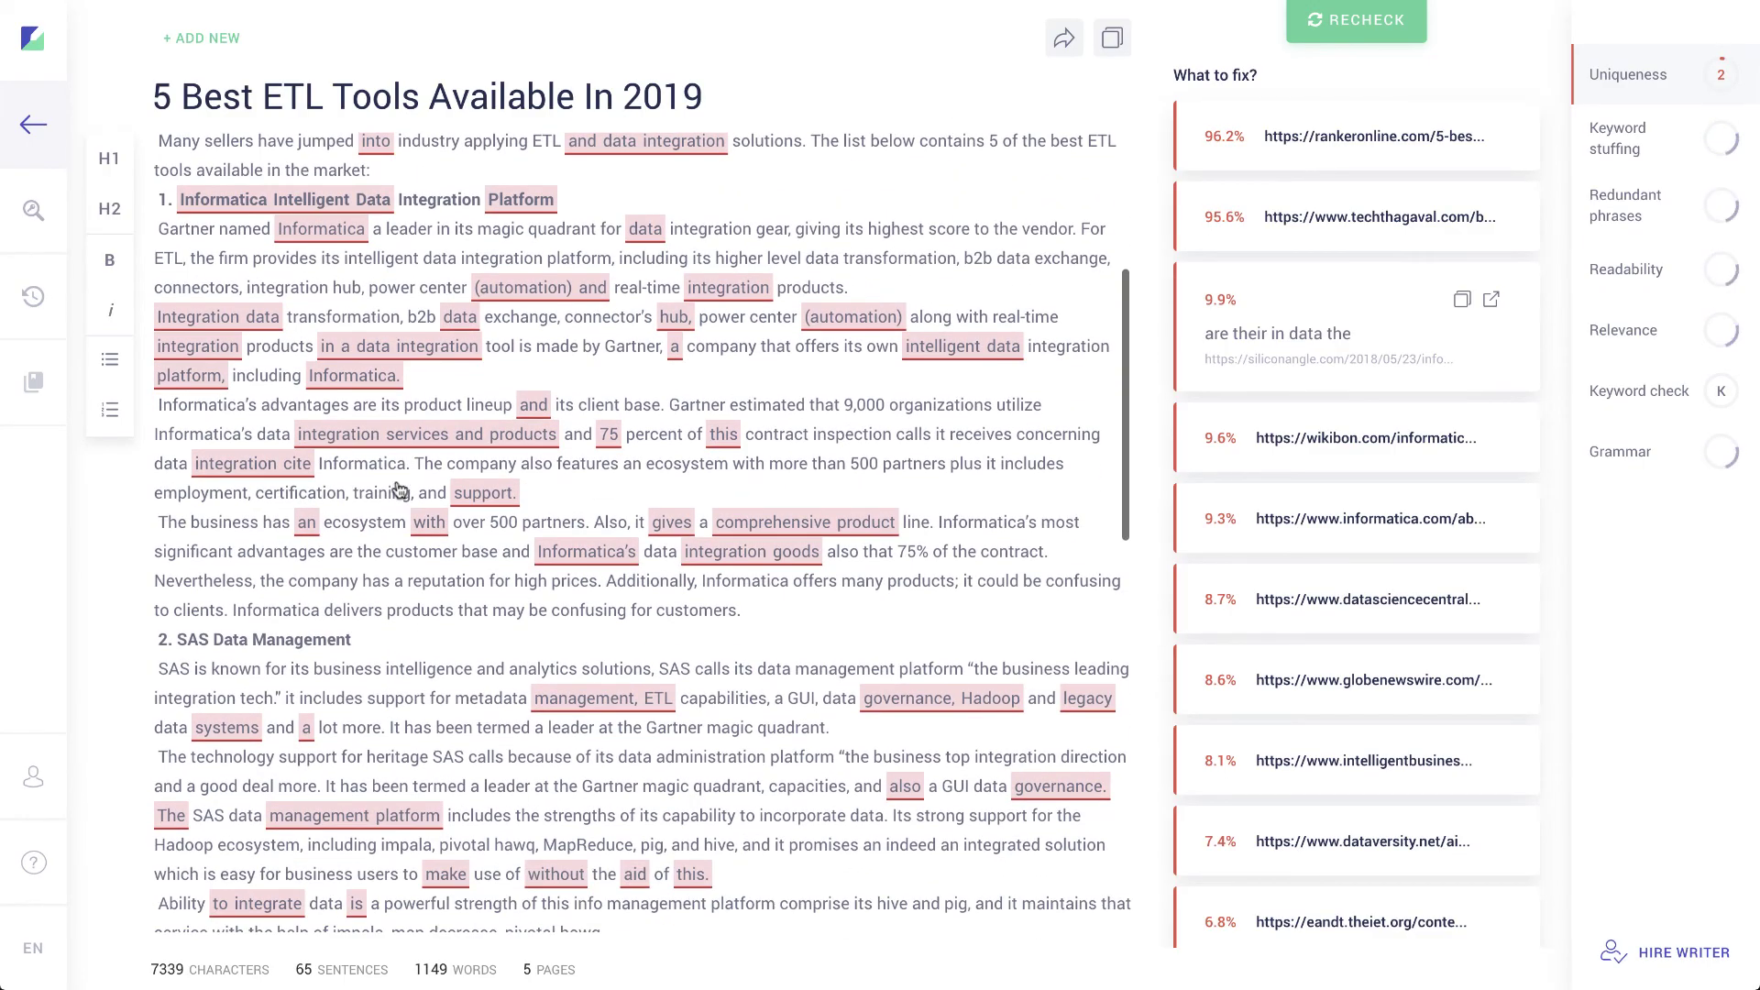
pyautogui.scroll(-6, 779, 532)
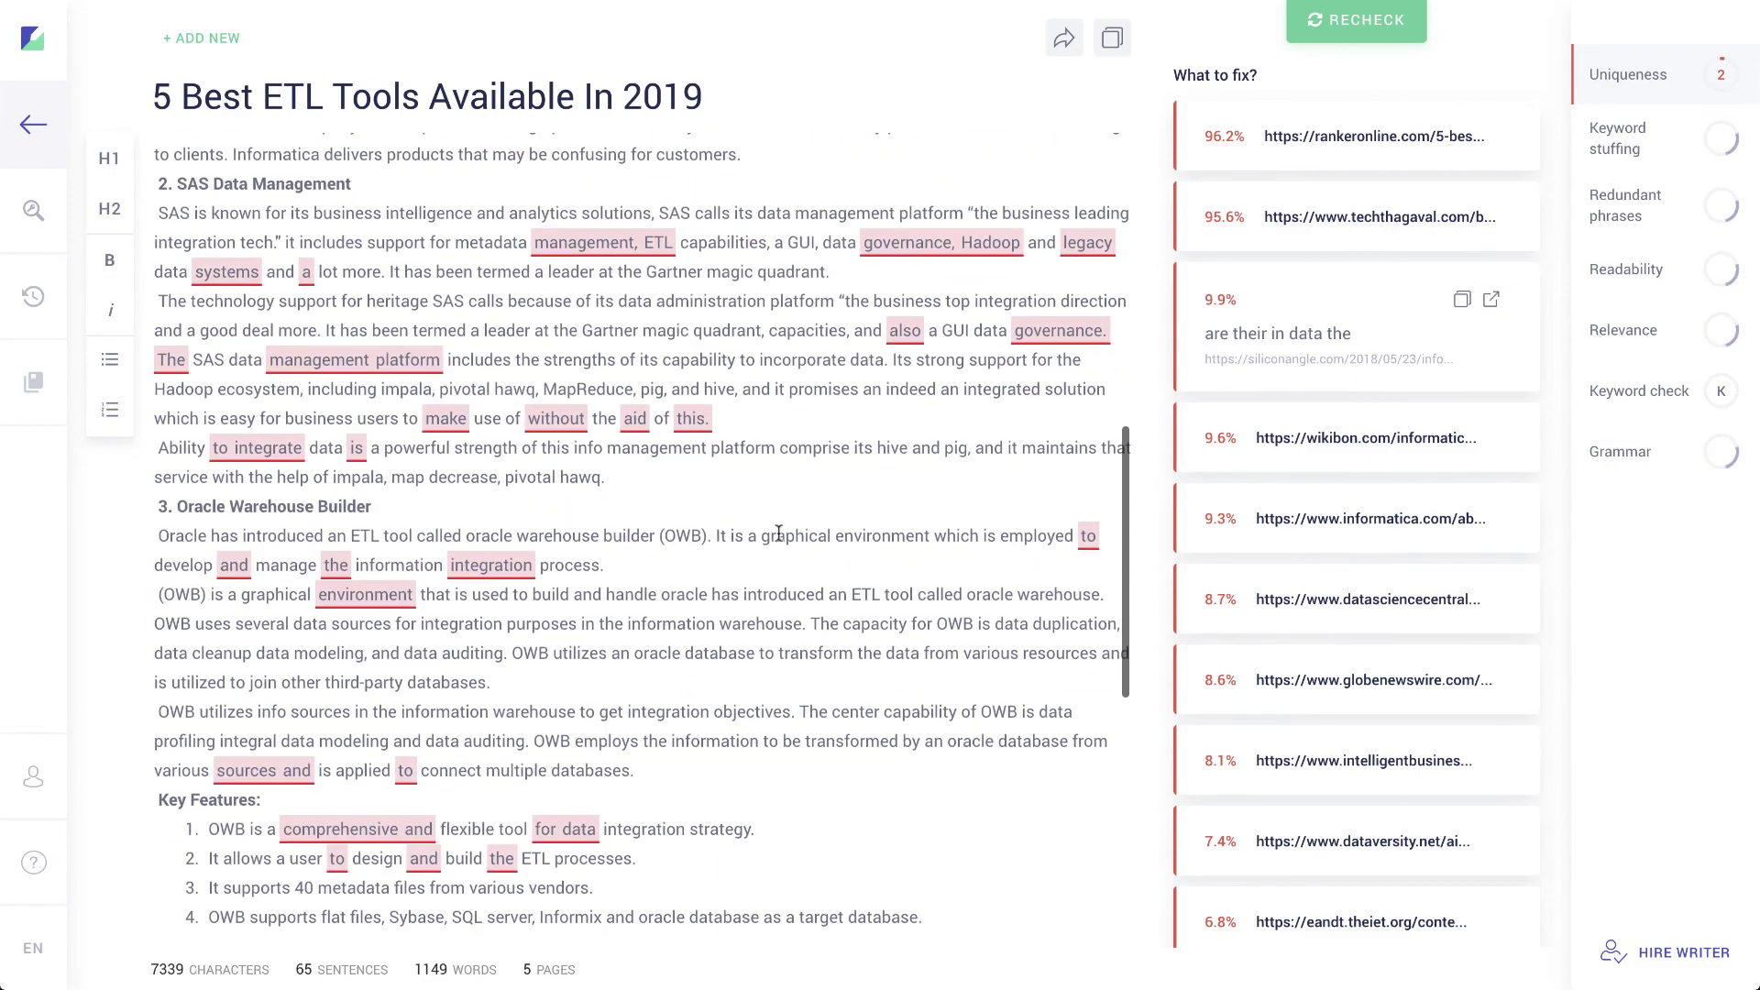
pyautogui.scroll(8, 778, 533)
pyautogui.scroll(-15, 526, 542)
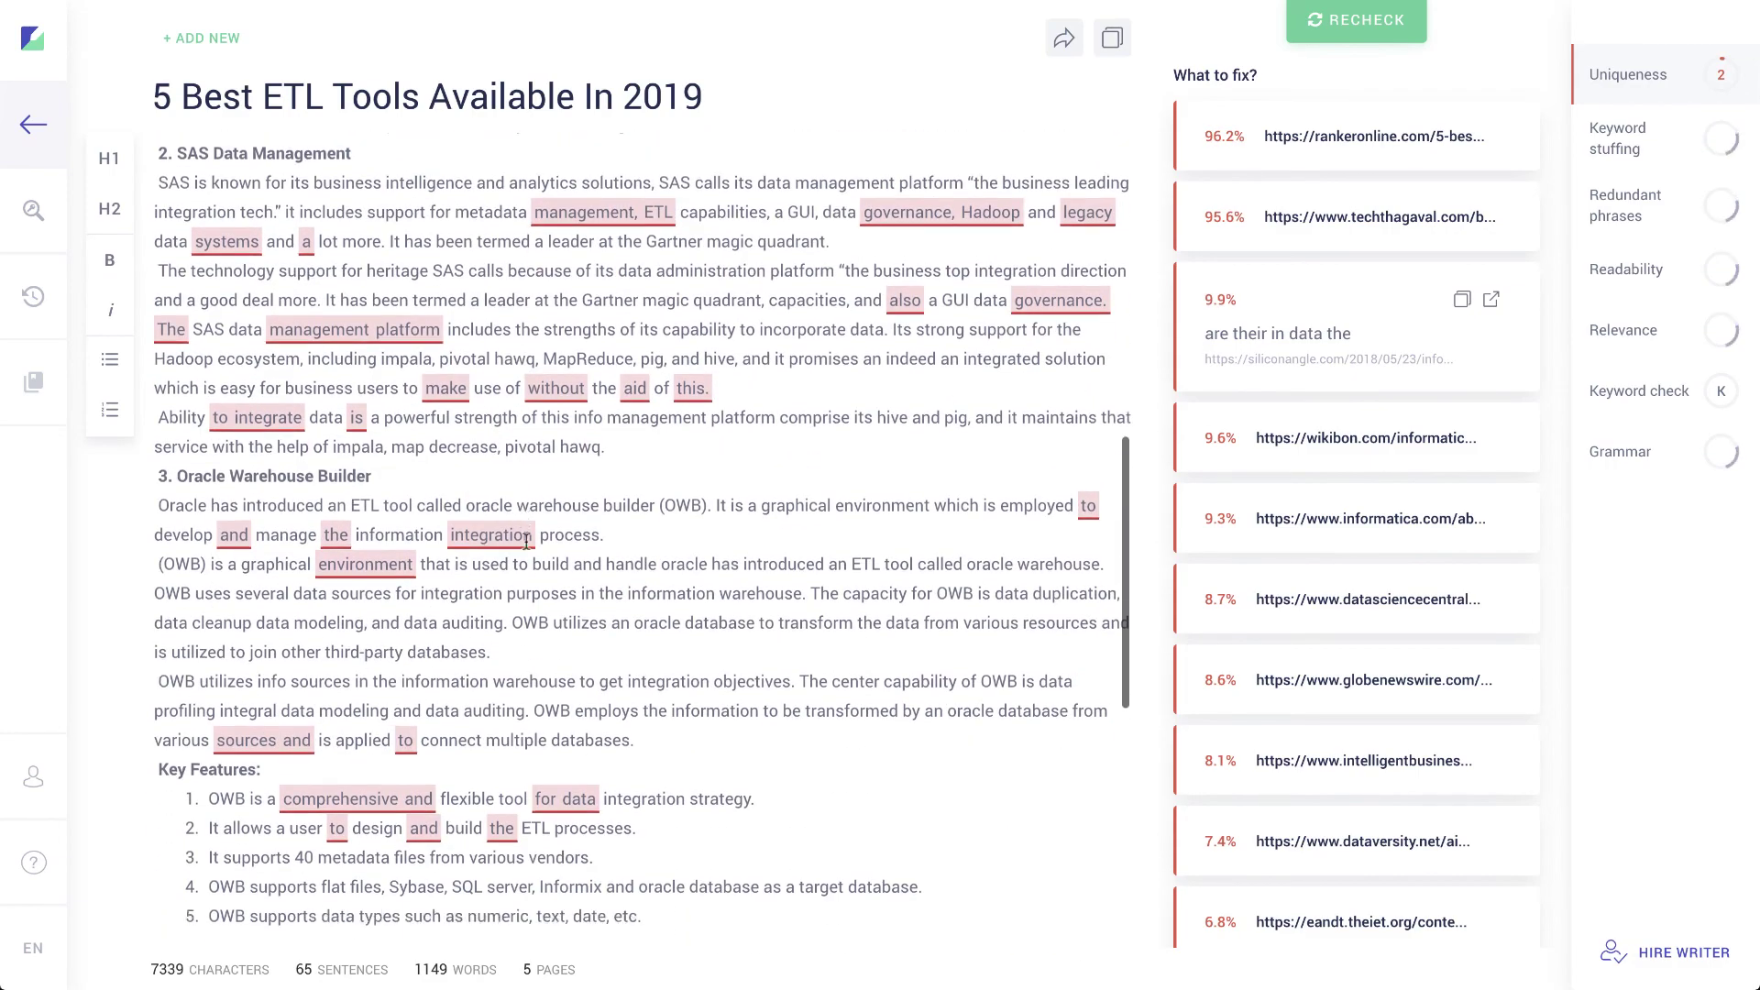
pyautogui.scroll(-3, 526, 541)
pyautogui.scroll(18, 526, 542)
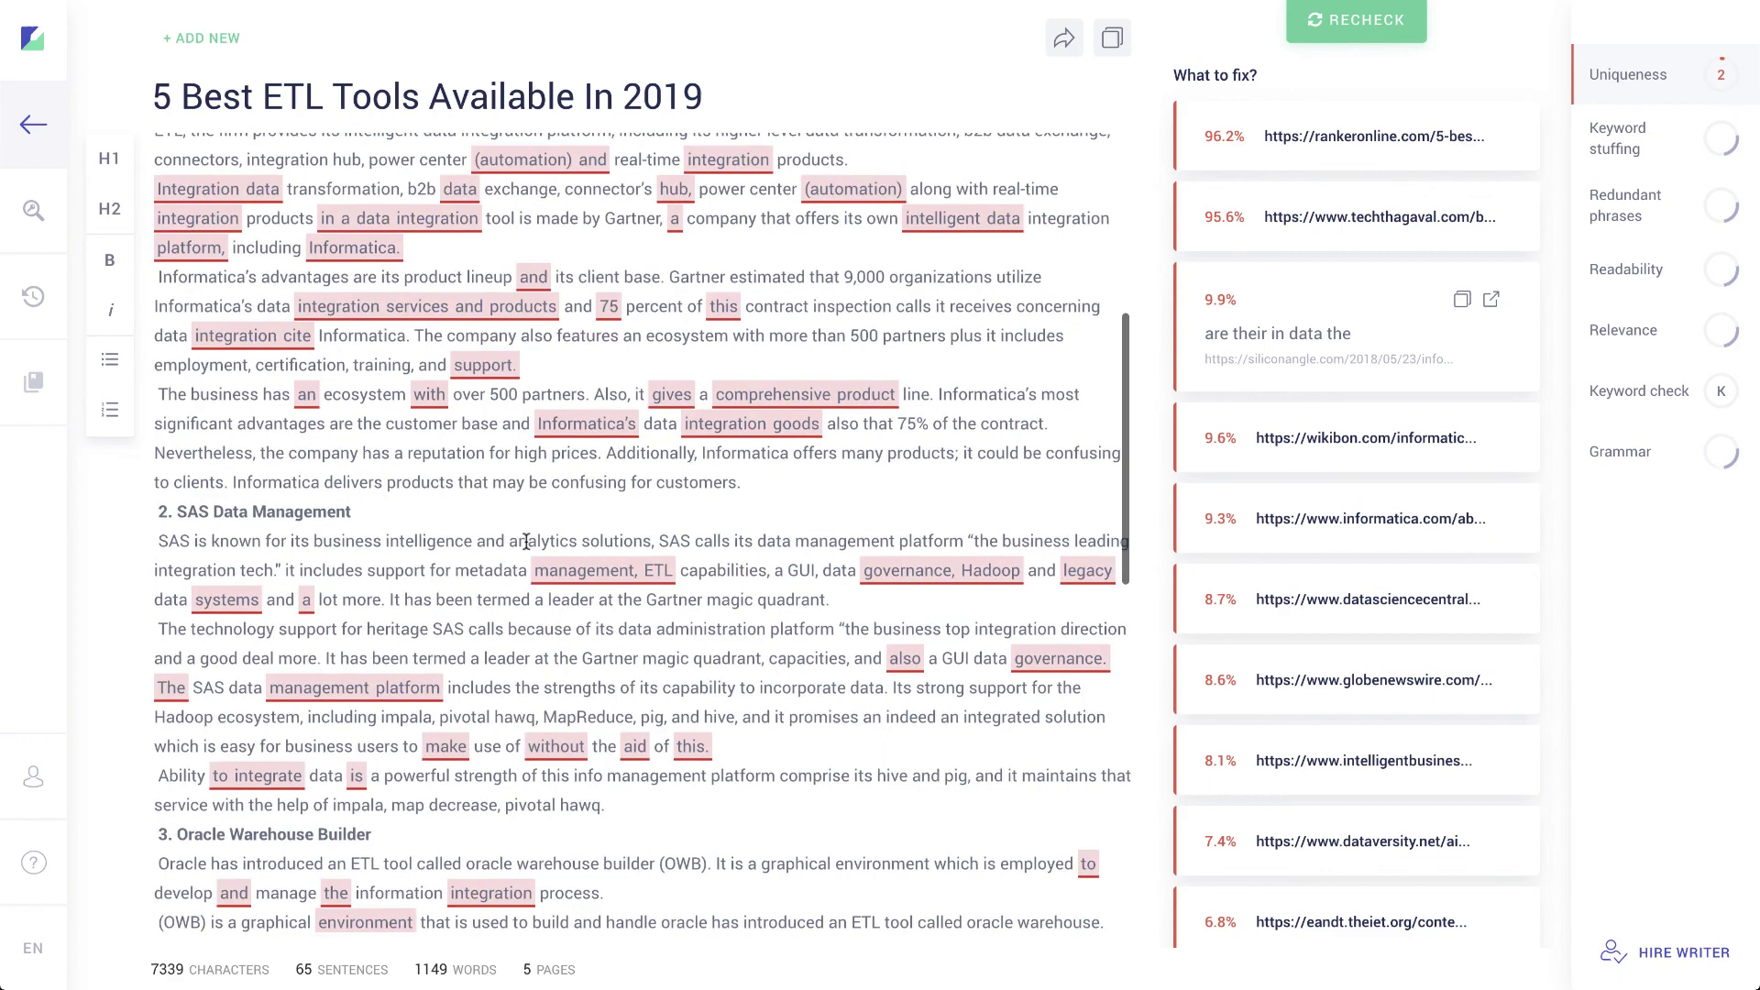
pyautogui.scroll(5, 526, 542)
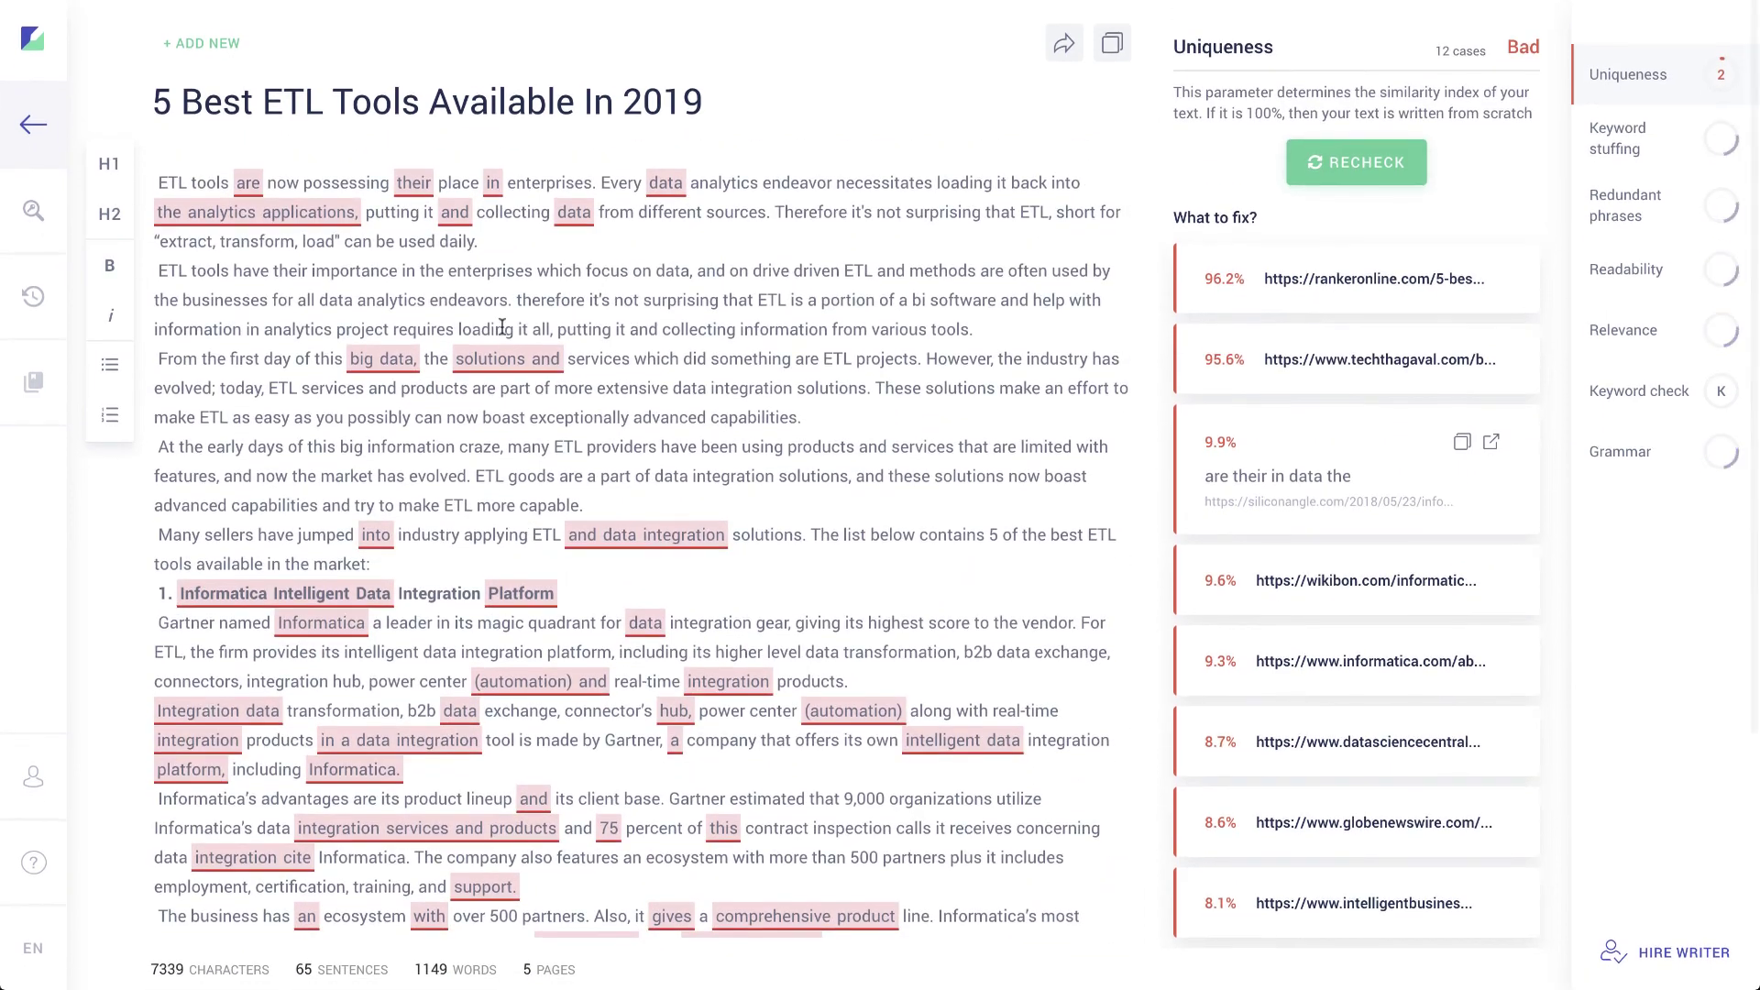
pyautogui.scroll(-1, 503, 327)
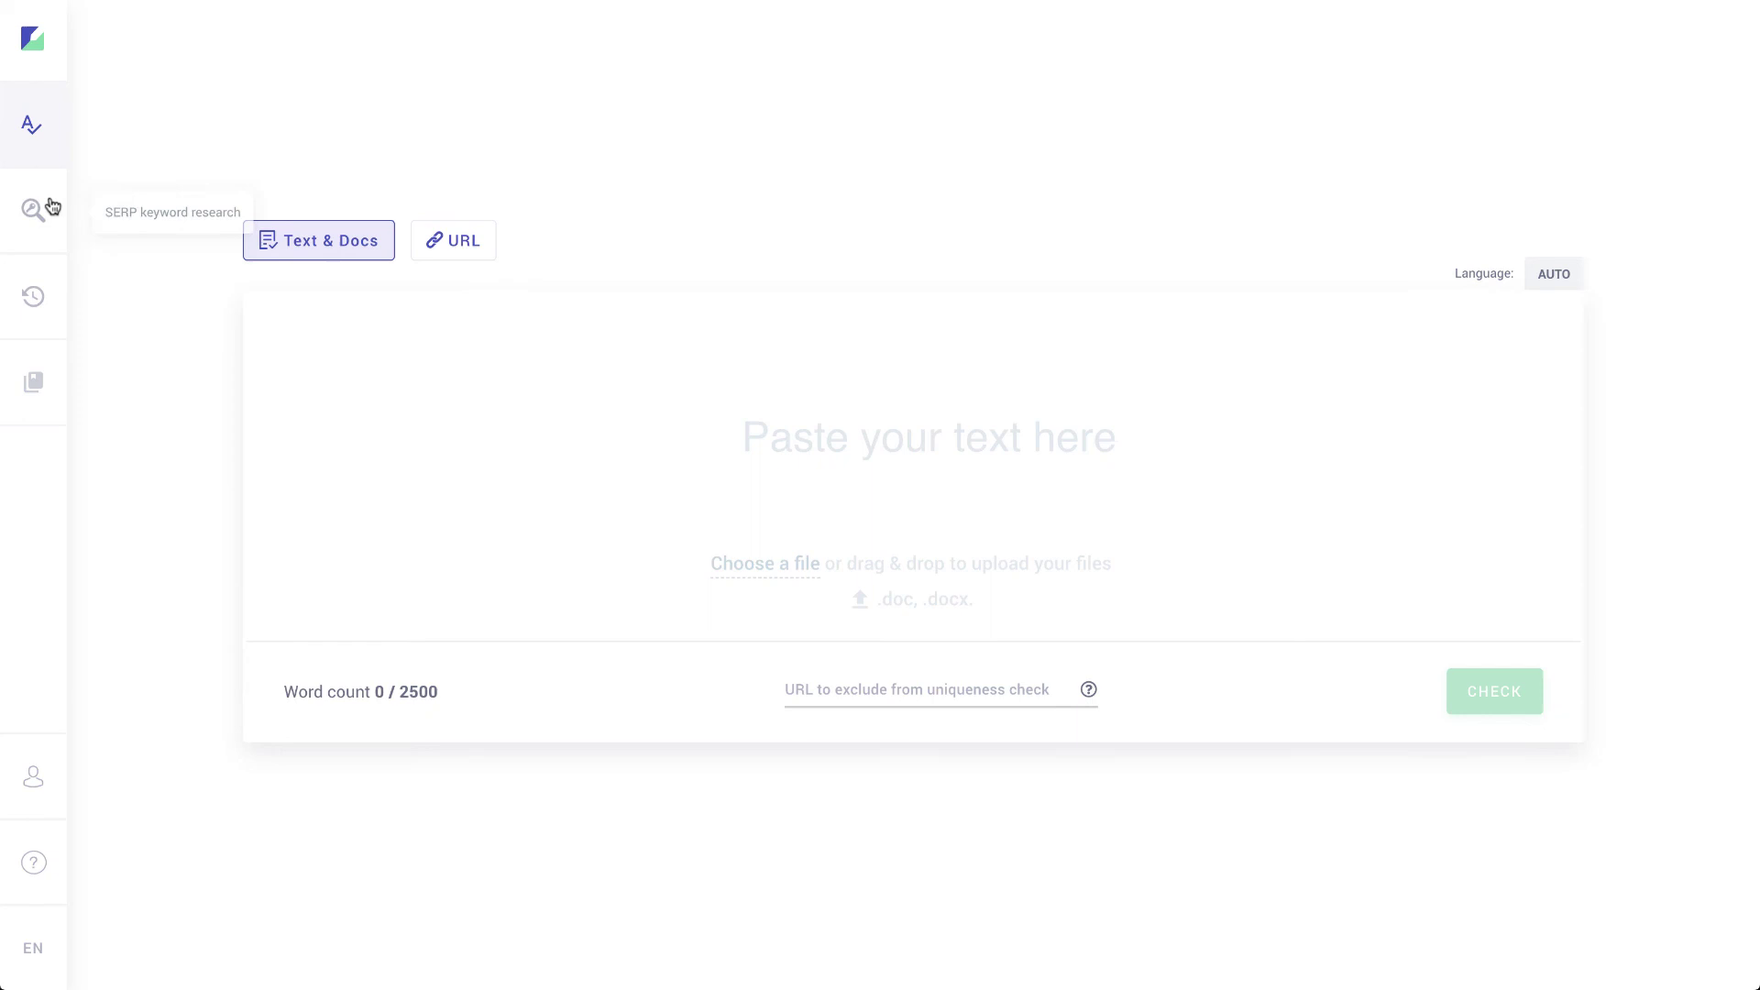
# Step: Open the History of past checks from the left sidebar
pyautogui.click(34, 297)
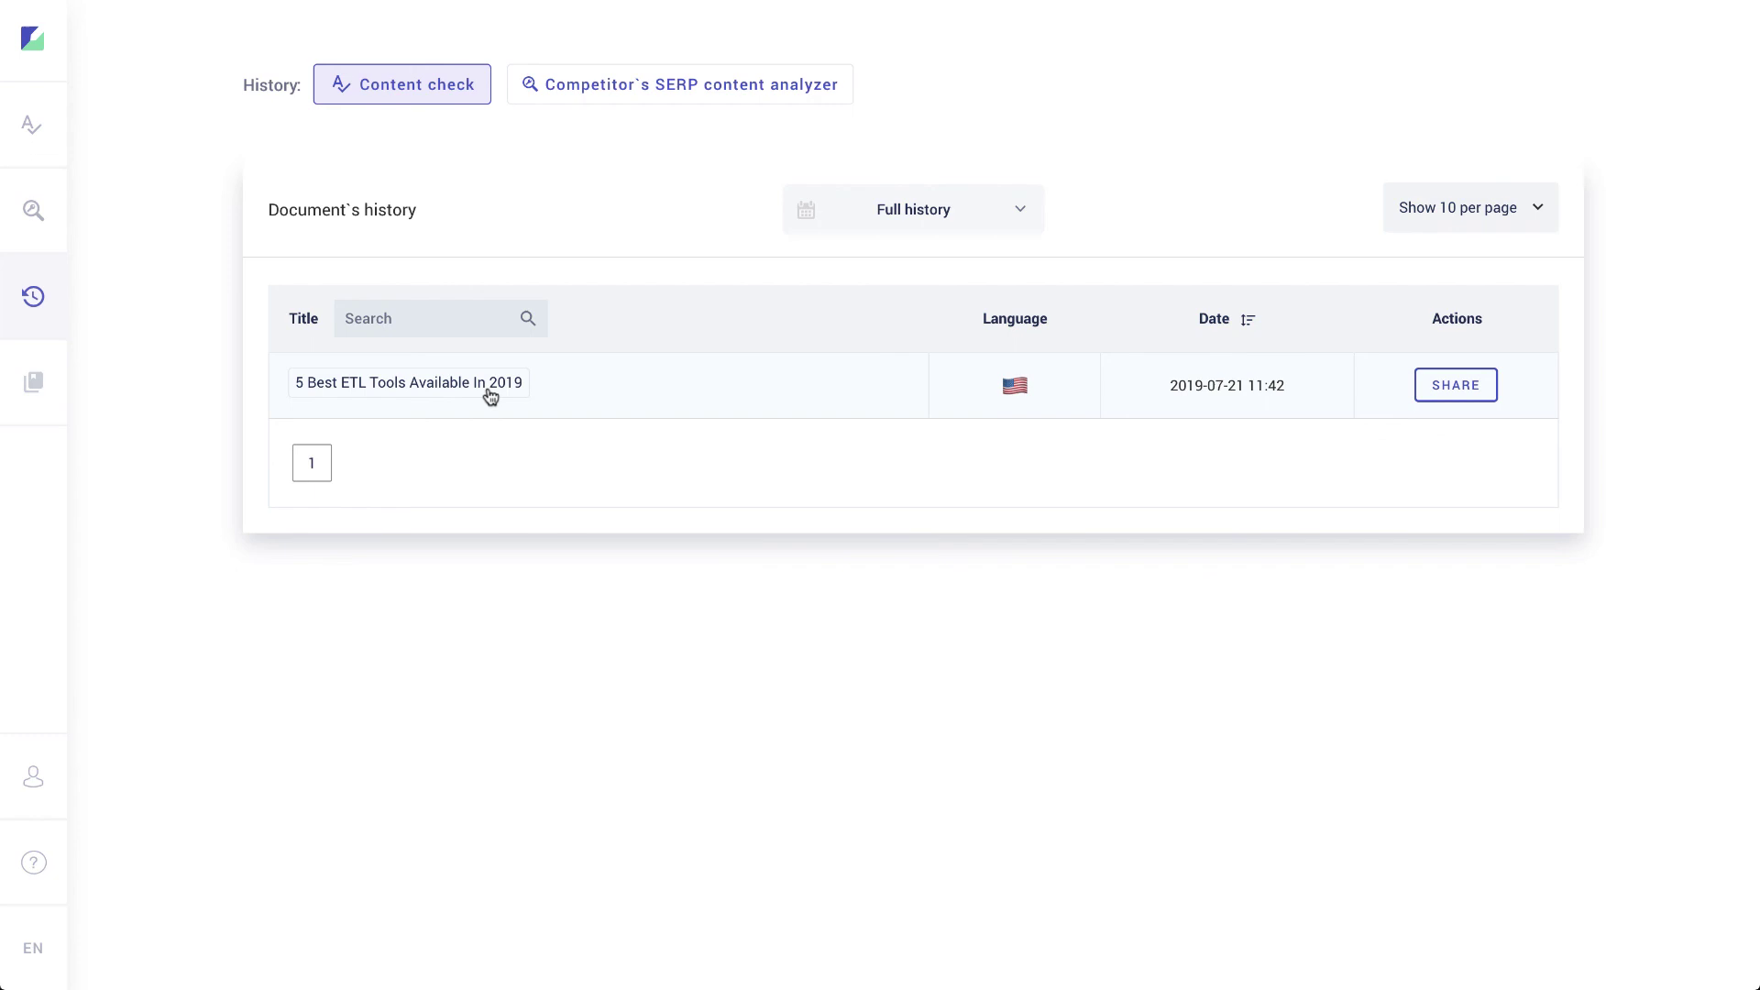
# Step: Turn on sharing for the '5 Best ETL Tools Available In 2019' check and select its link
pyautogui.click(1472, 397)
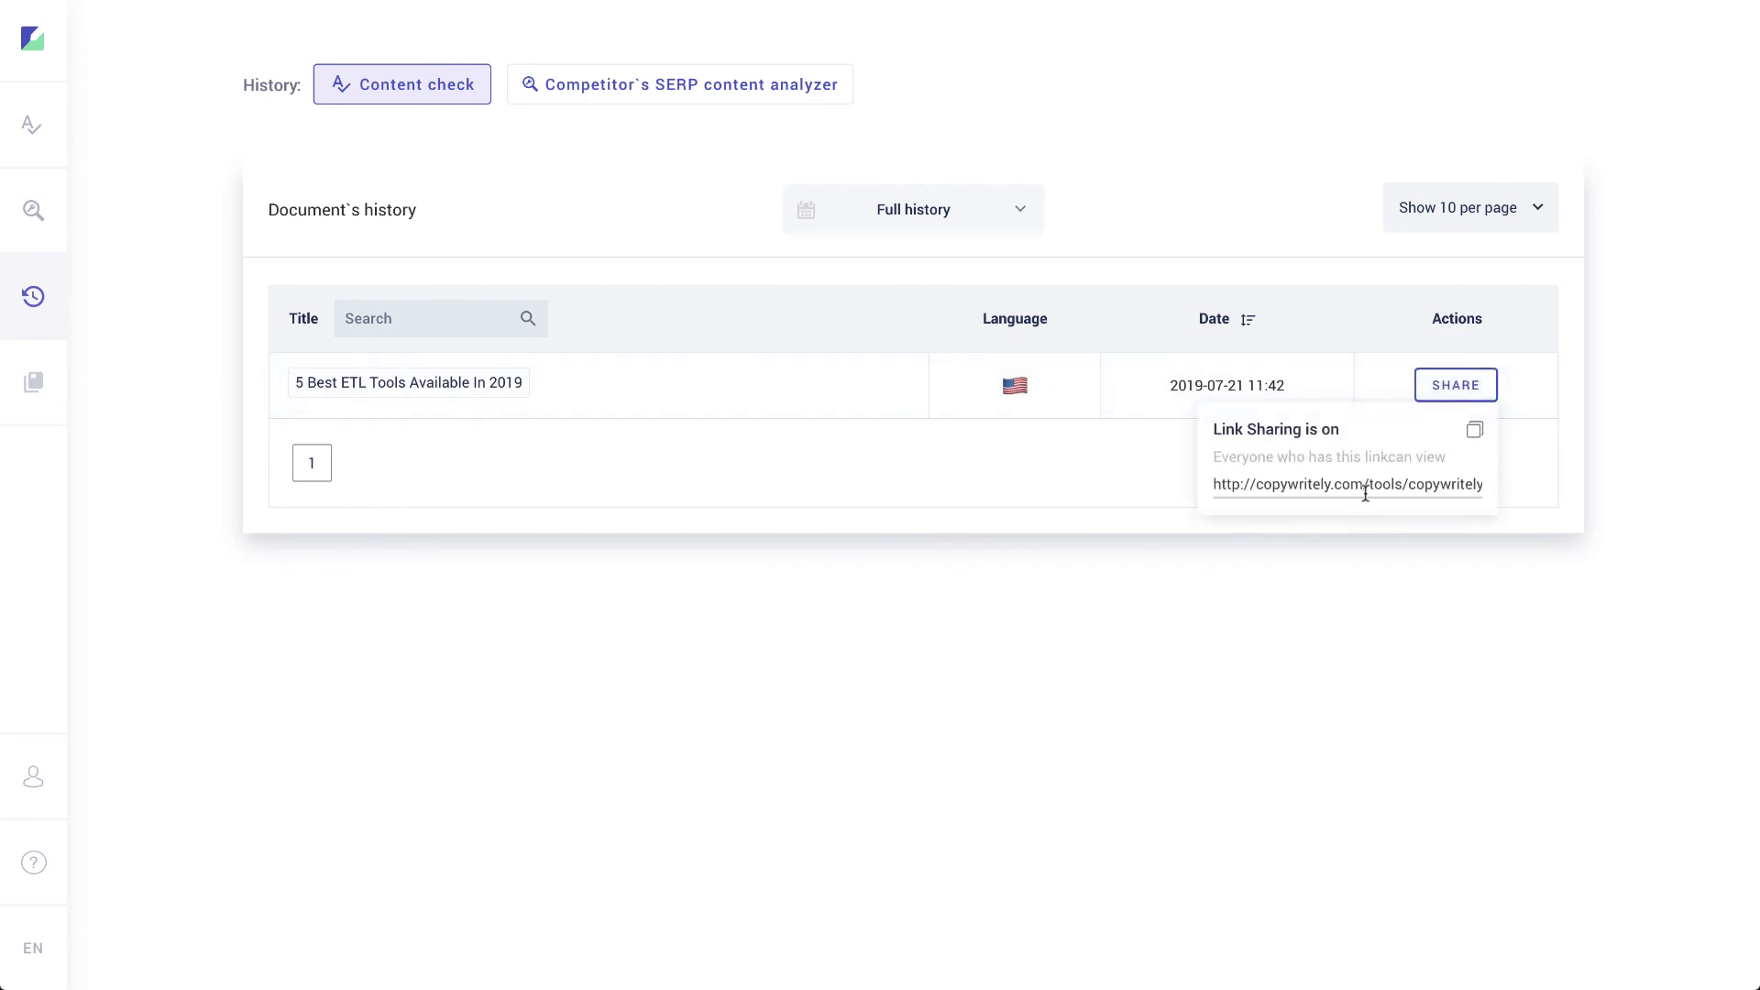
pyautogui.click(1353, 487)
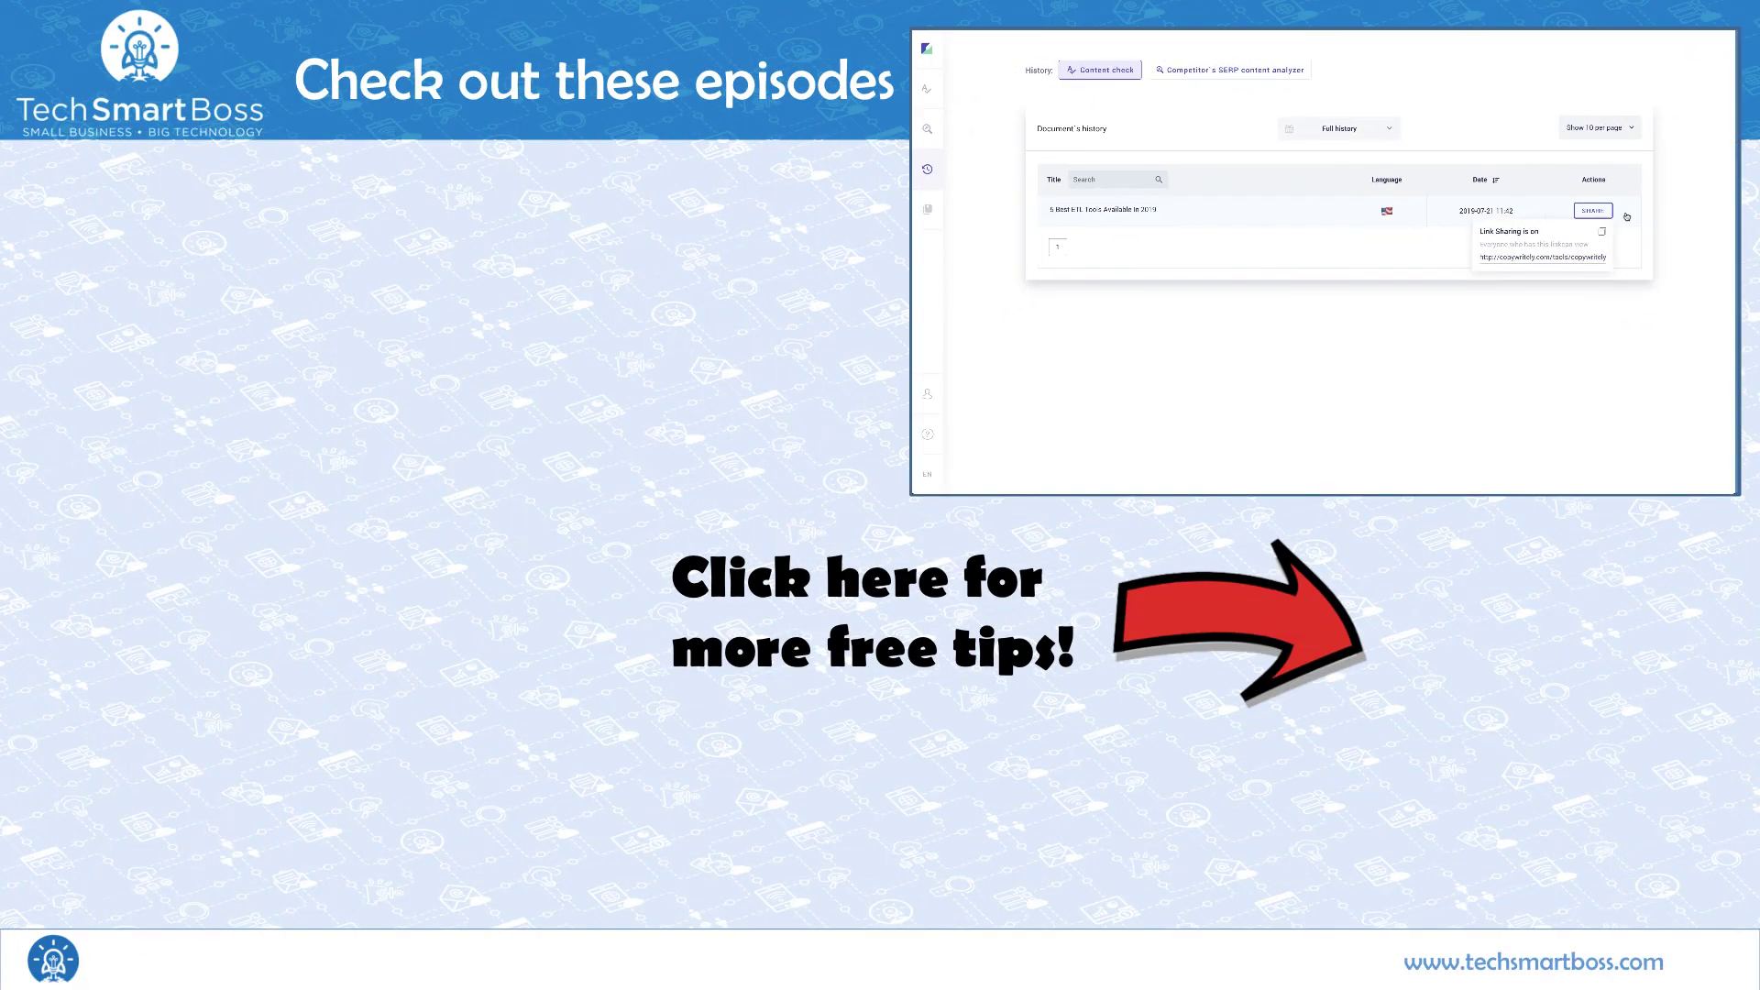
pyautogui.click(1508, 426)
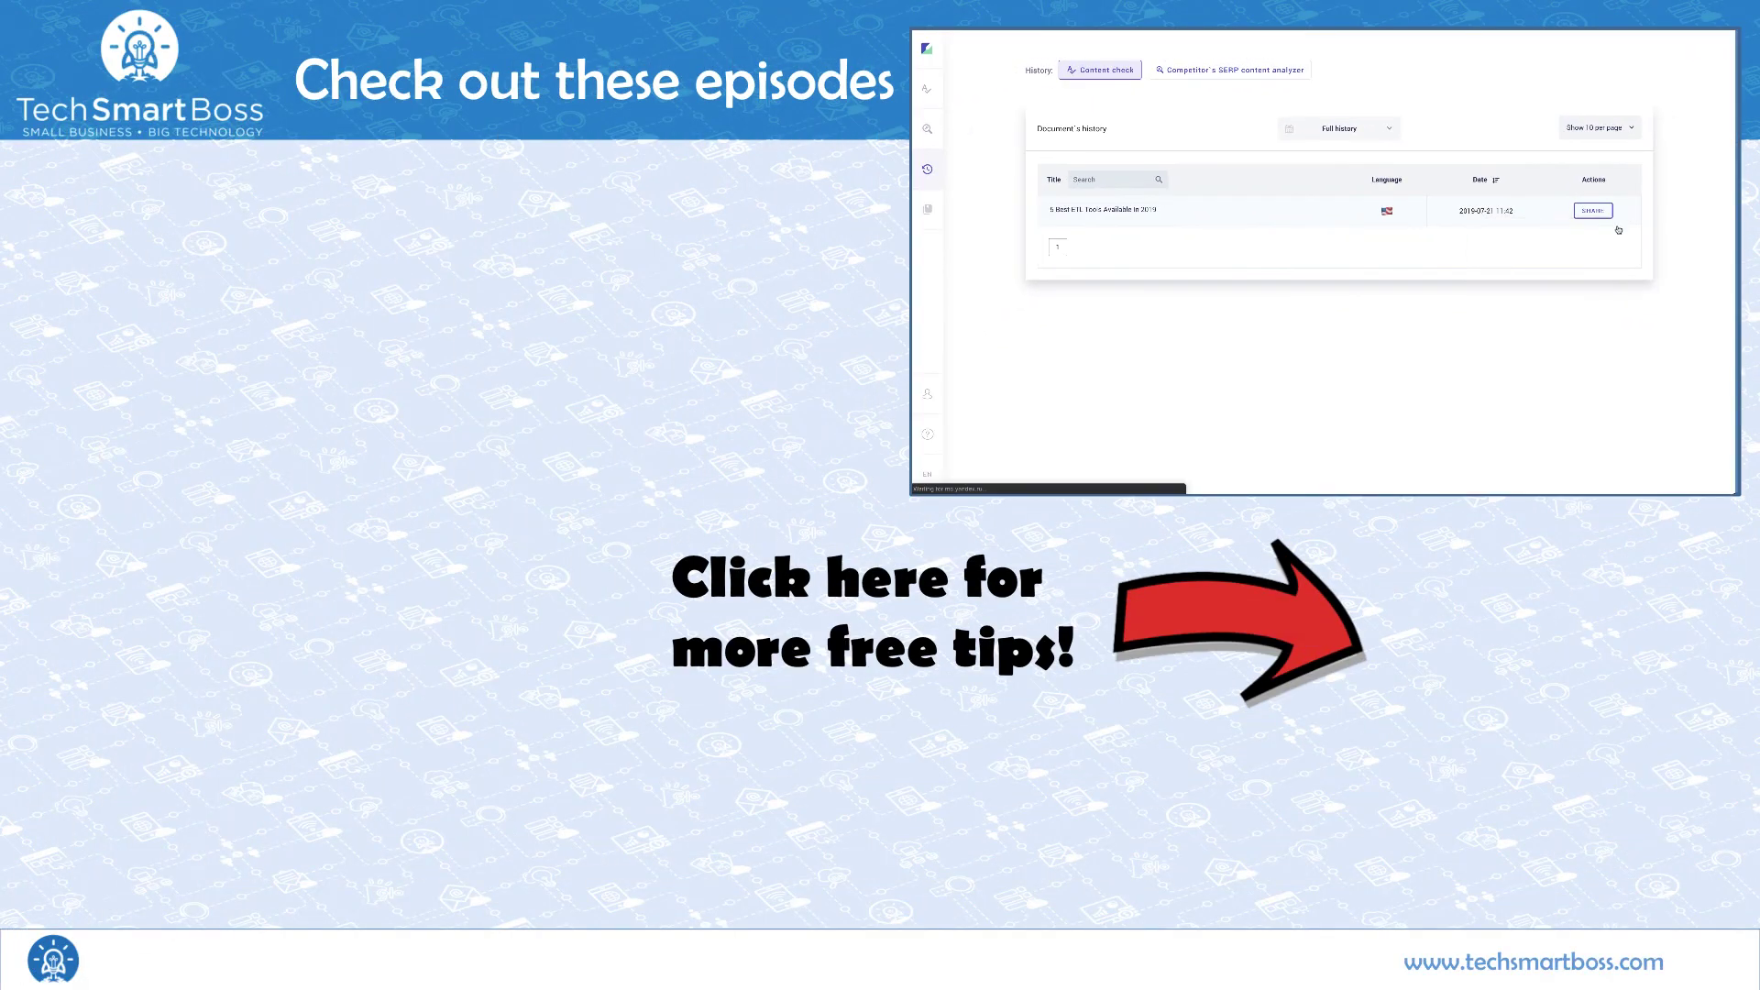